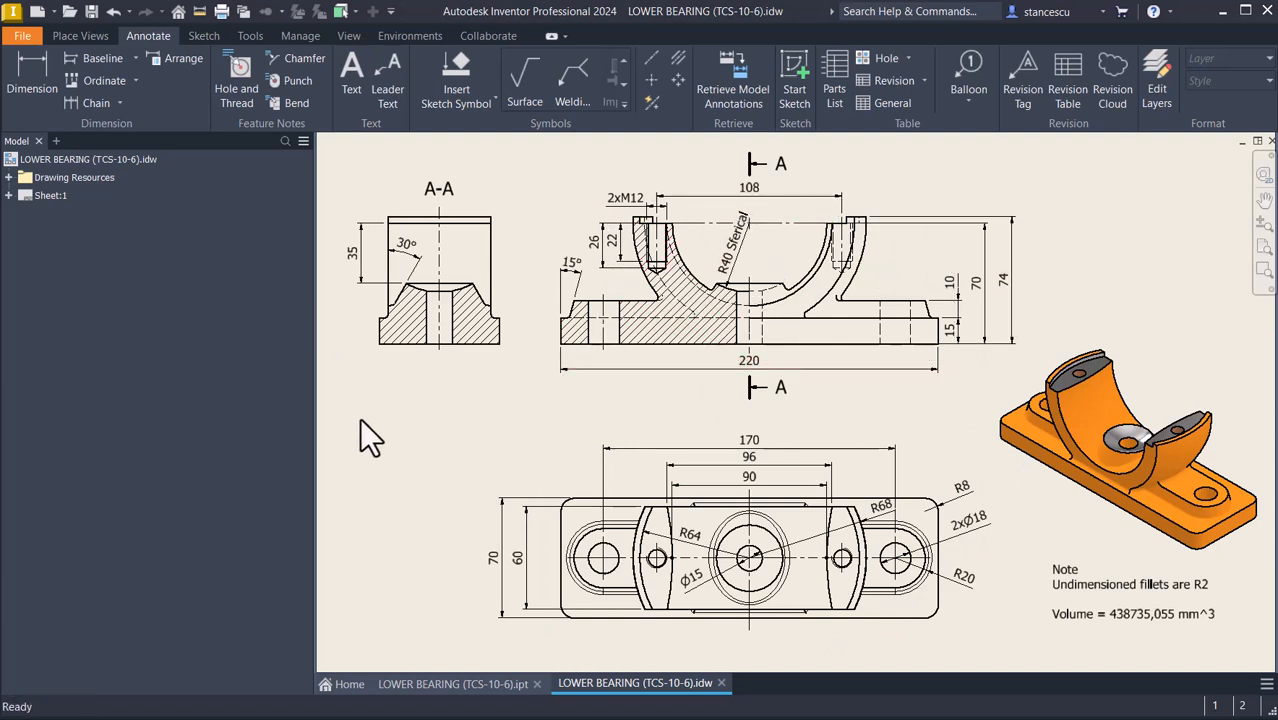
Create a new part file and start a 2D sketch on the horizontal XZ origin plane
click(72, 36)
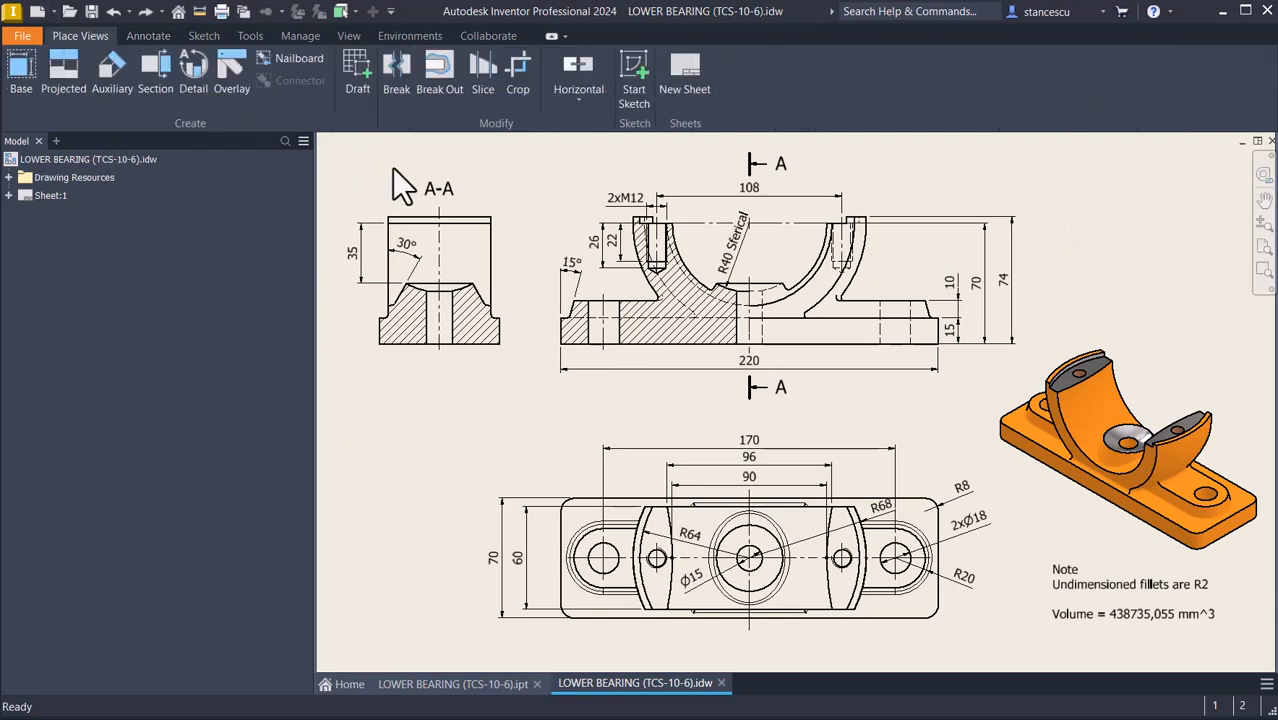
click(40, 12)
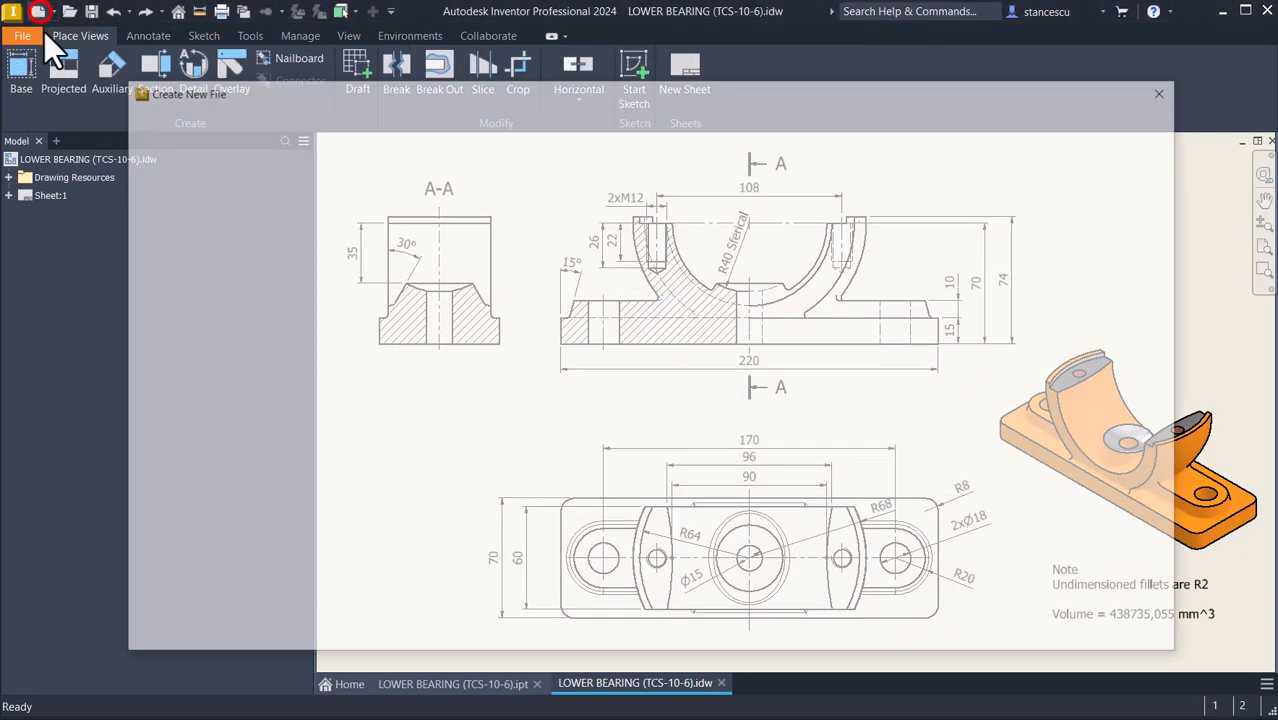
double_click(503, 198)
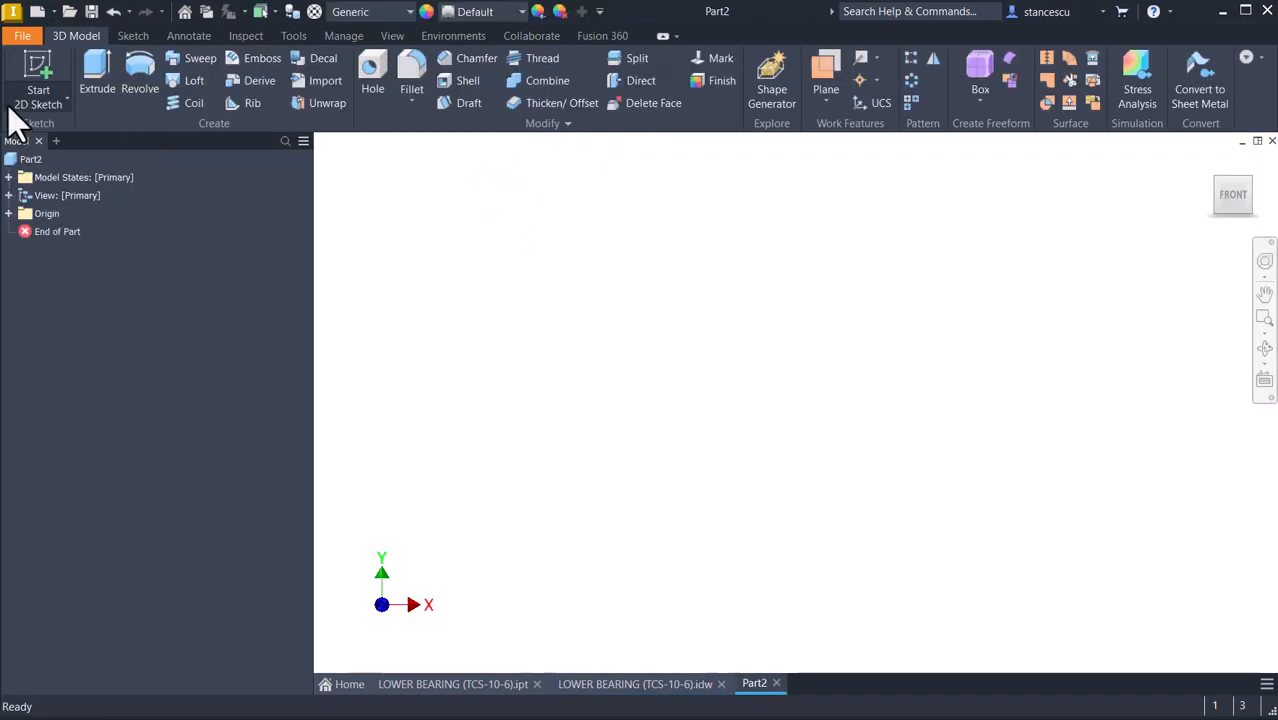
click(40, 64)
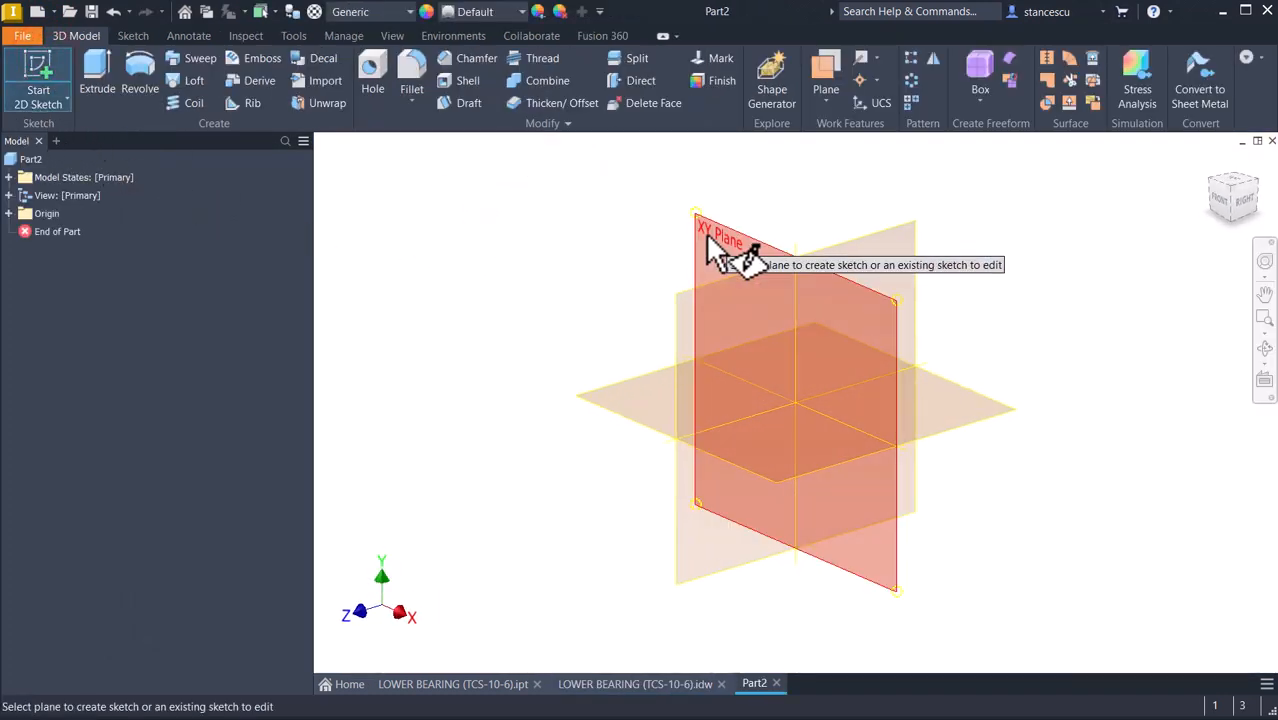
click(634, 390)
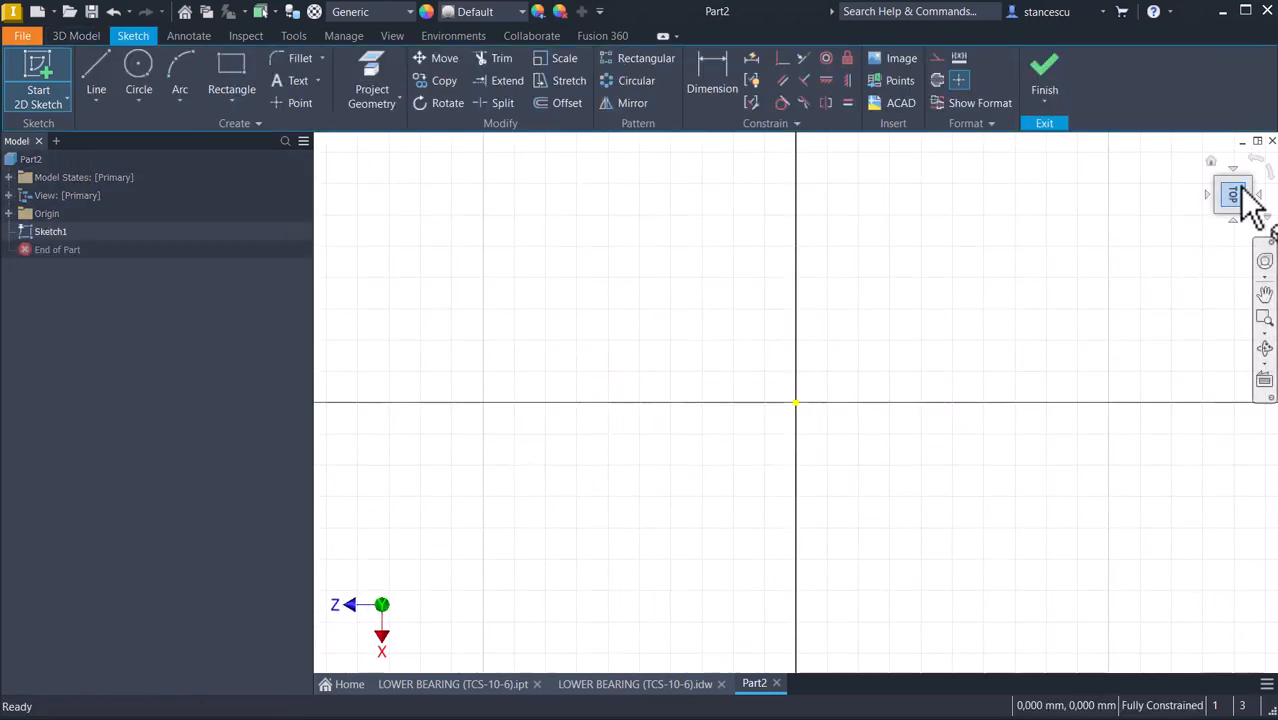
click(1255, 158)
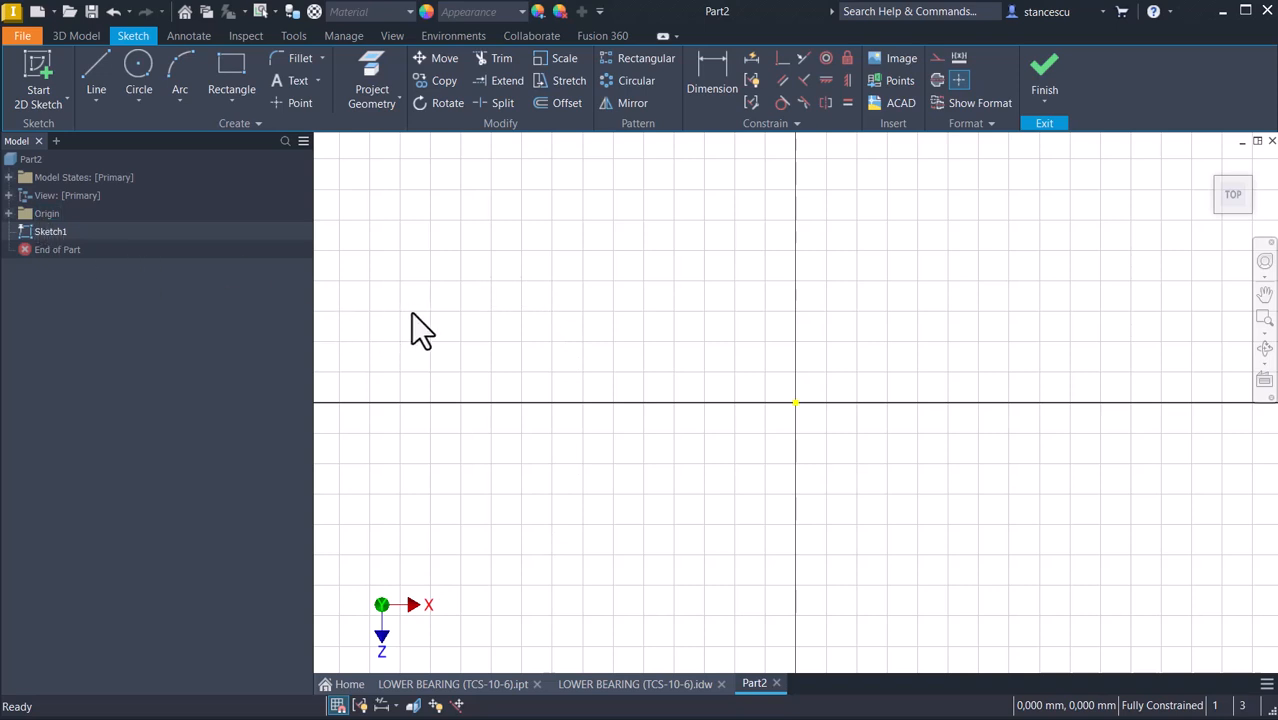
Draw a vertical line 60 mm long near the sketch origin
click(100, 52)
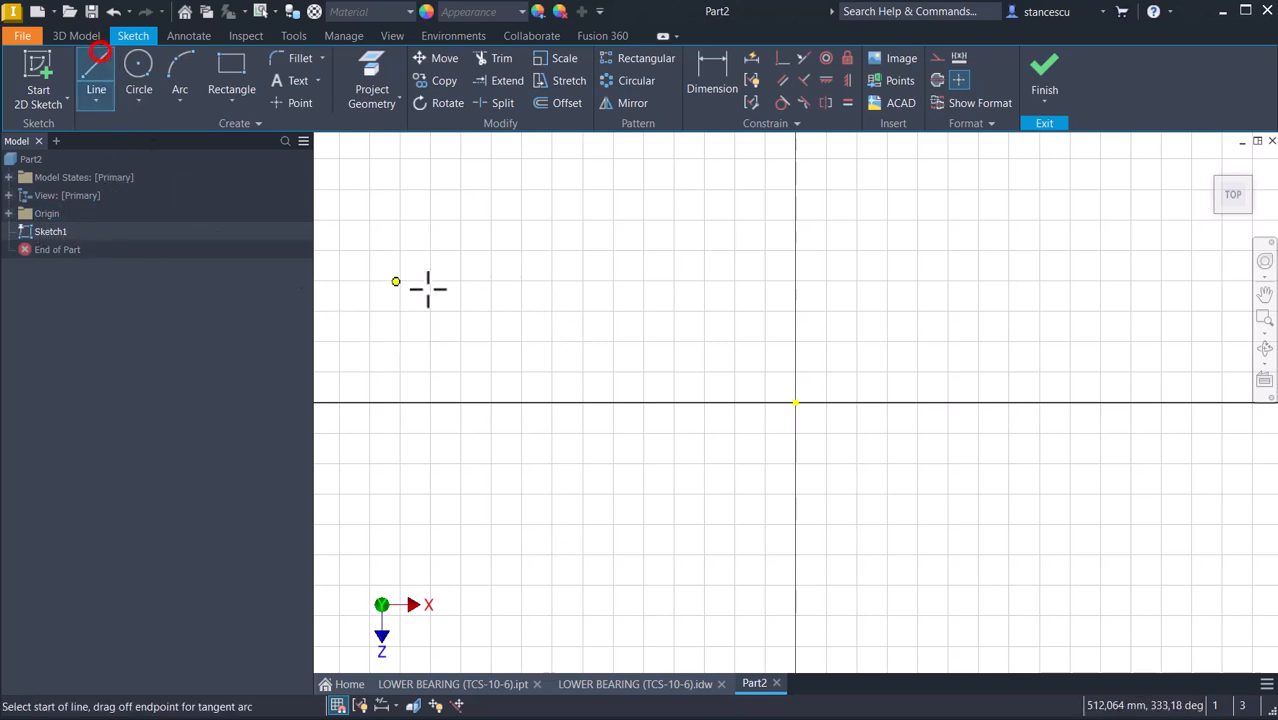
click(765, 212)
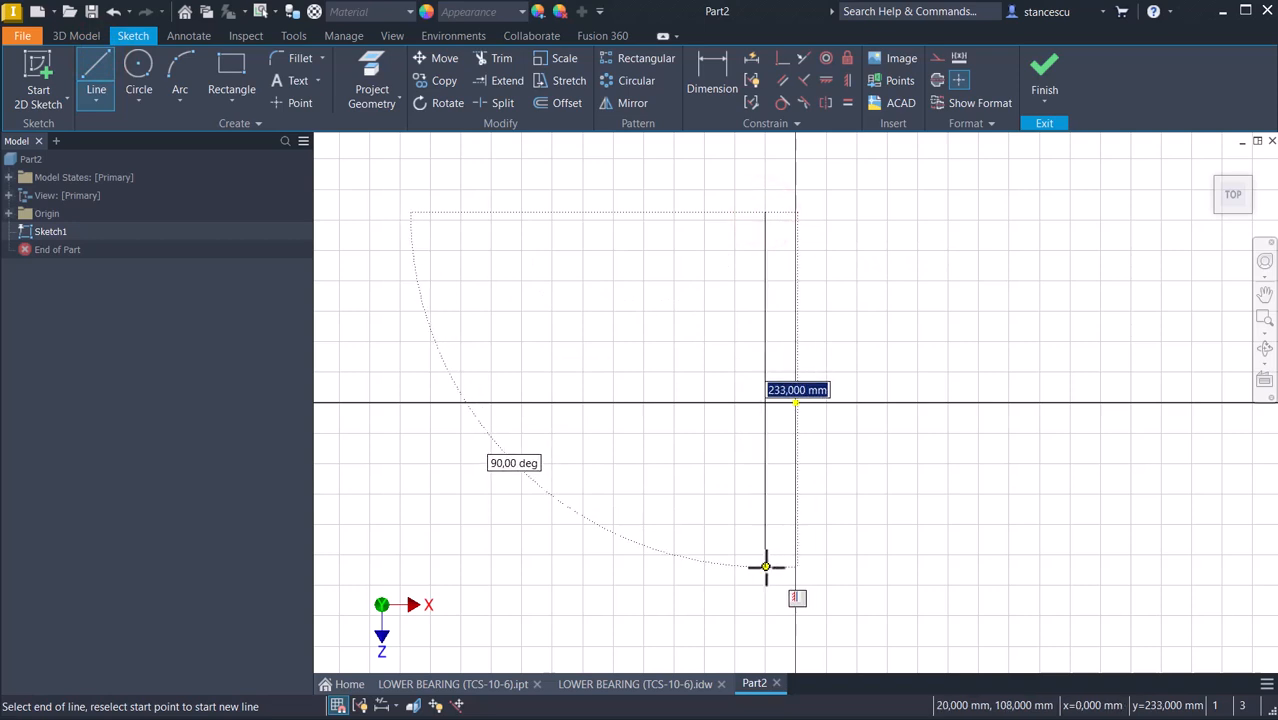
text(60)
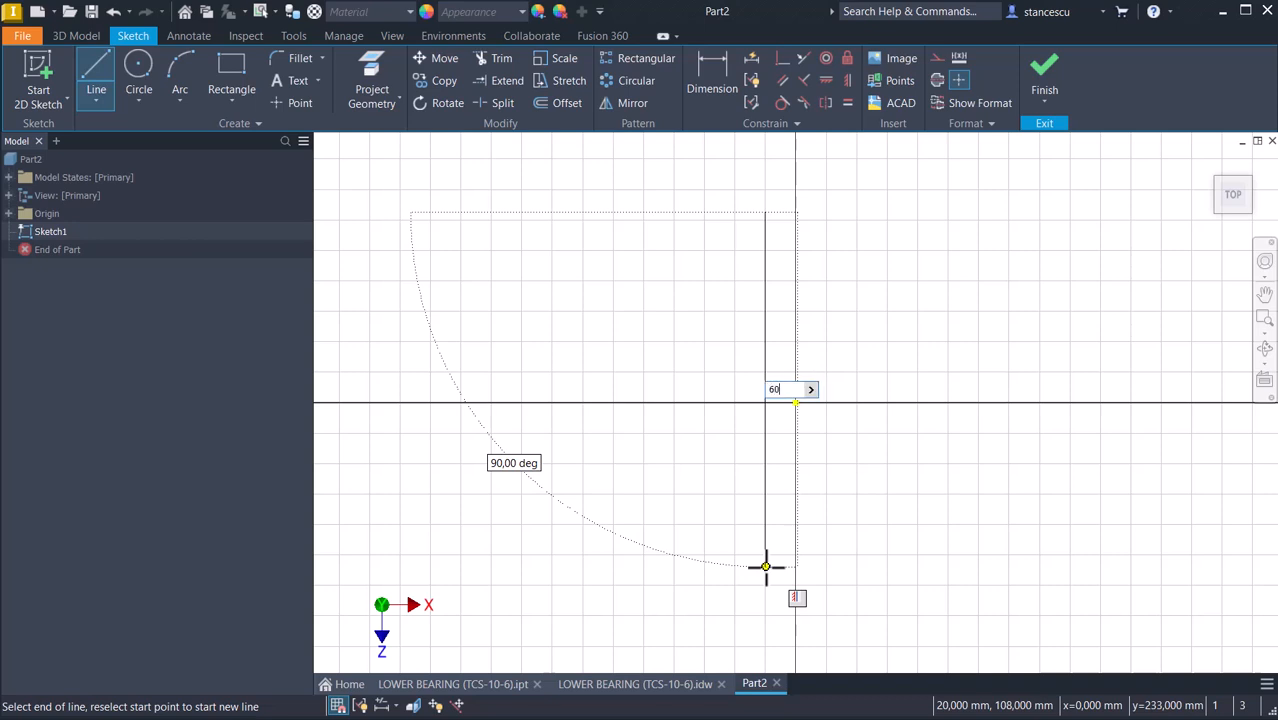
key(Return)
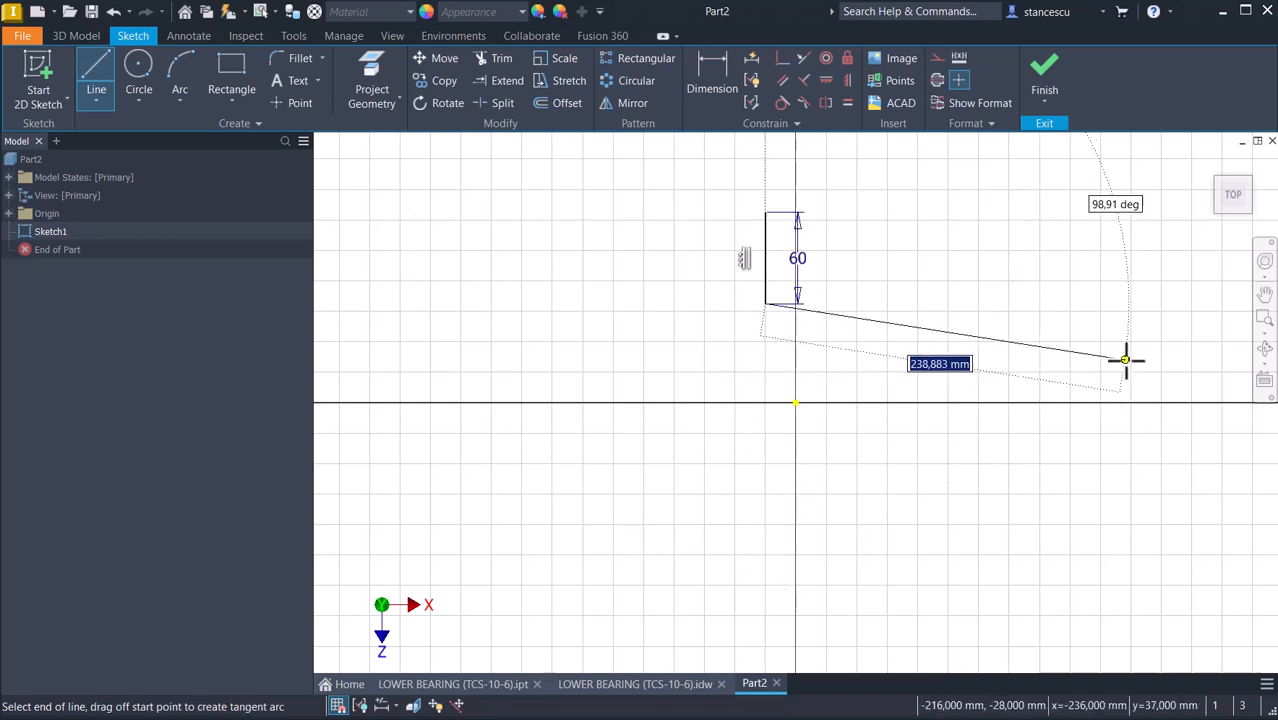
key(Escape)
key(Escape)
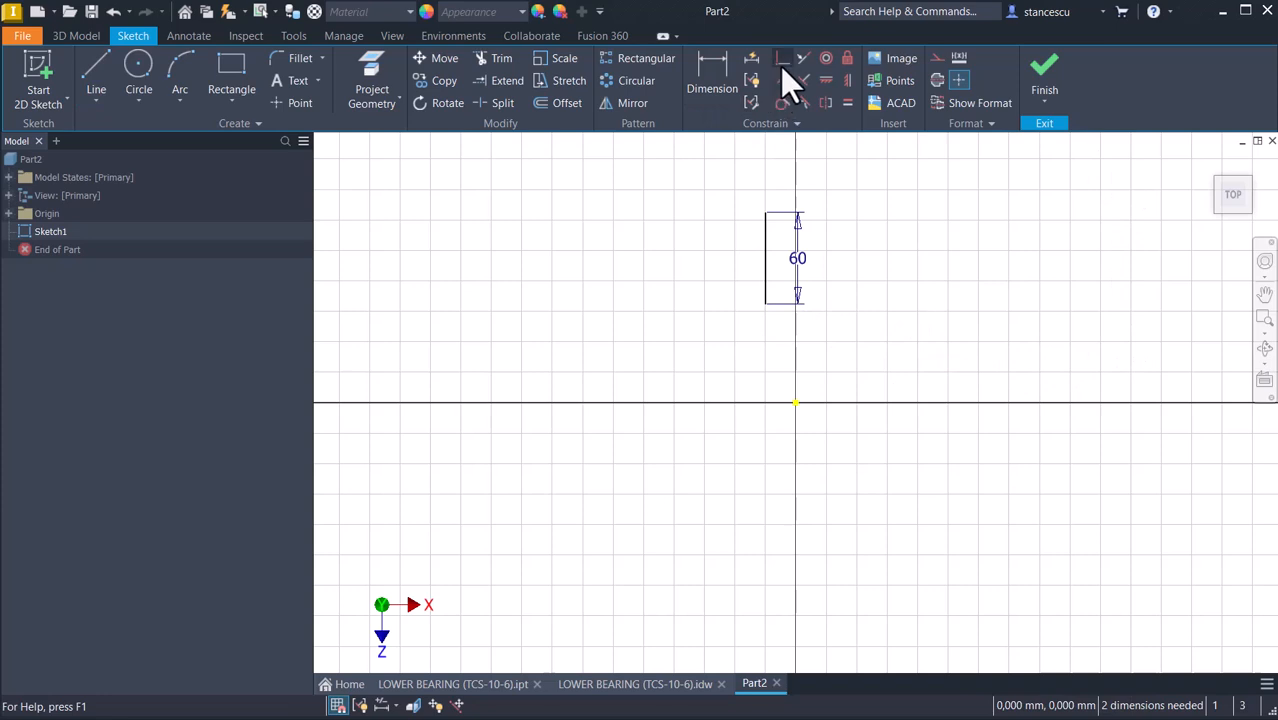
Make the line's midpoint coincident with the sketch origin and convert the line to a centerline
click(782, 60)
click(766, 259)
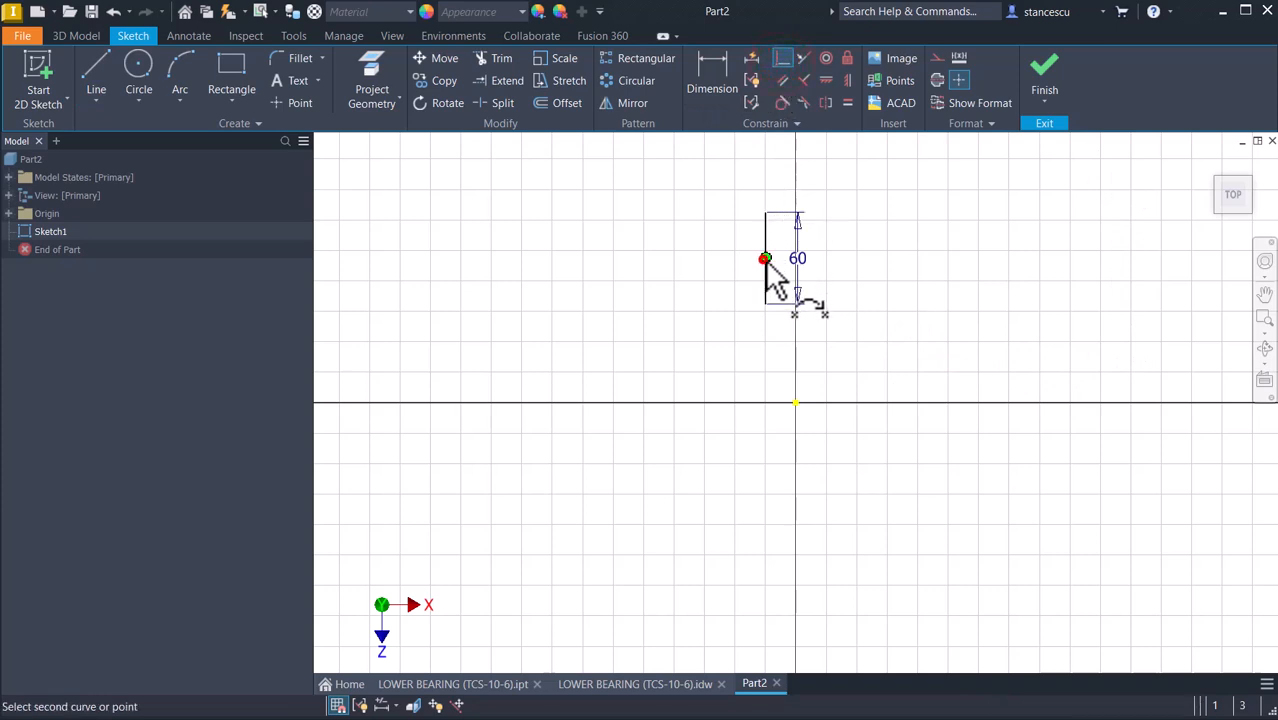
click(796, 403)
key(Escape)
mouse_move(823, 326)
mouse_down()
mouse_move(778, 393)
mouse_move(782, 336)
mouse_up()
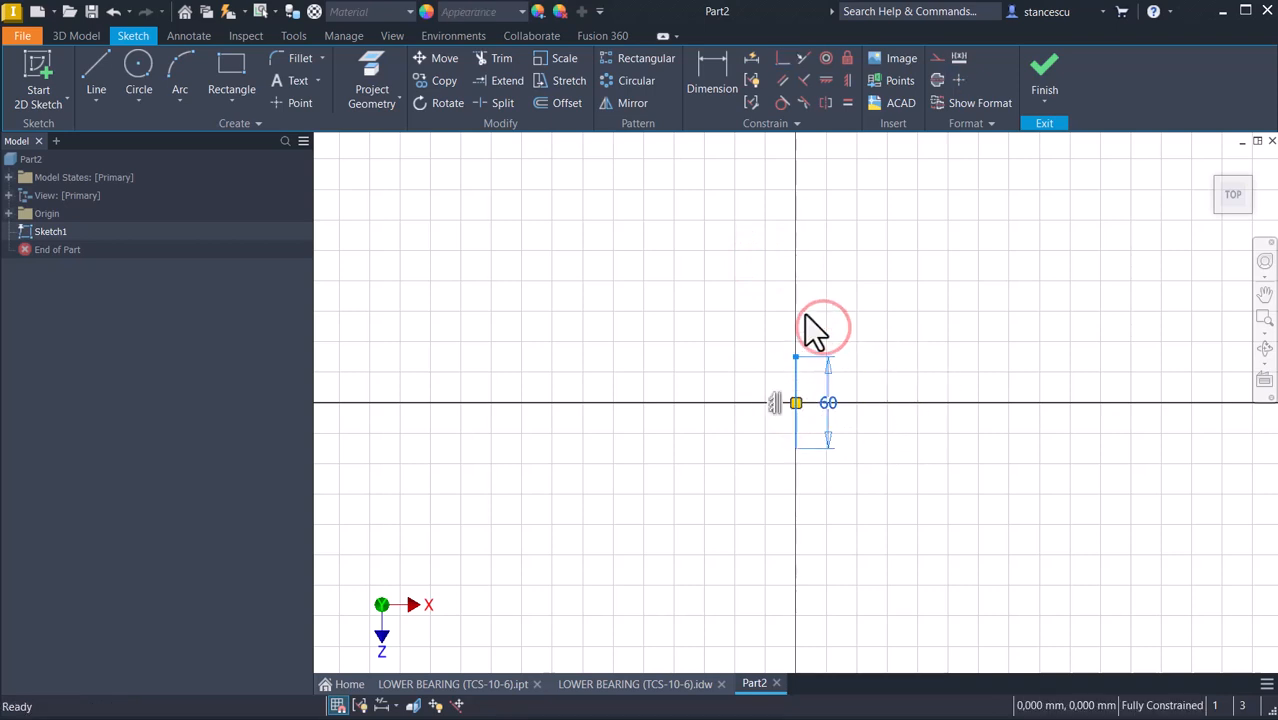
click(936, 80)
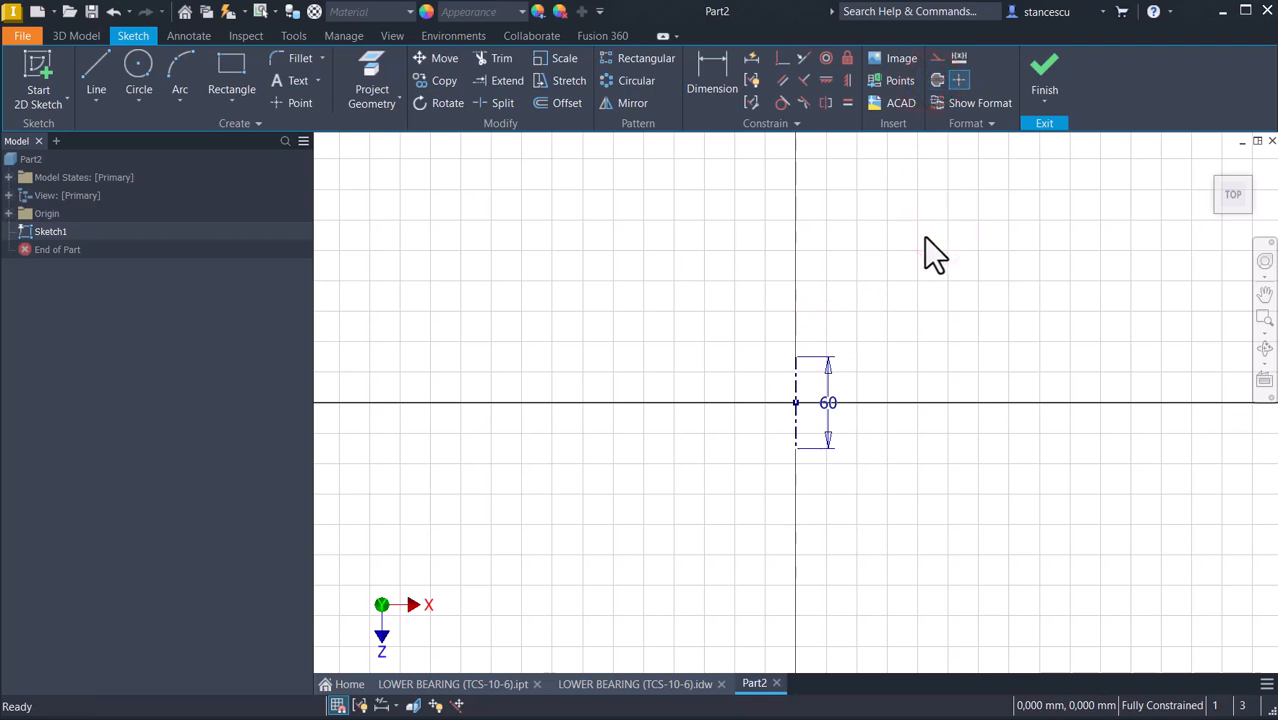
Draw a circle centred on the origin, defined by a radius of 68 mm
click(141, 66)
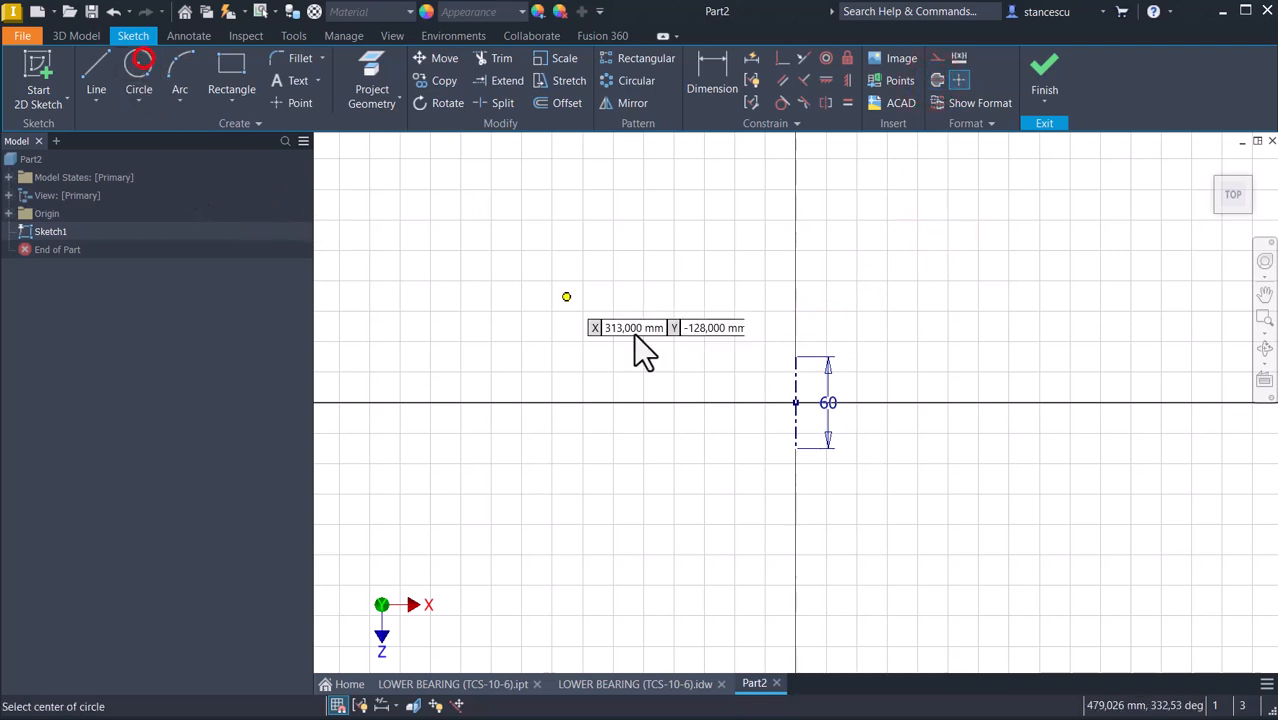
click(796, 403)
right_click(1065, 370)
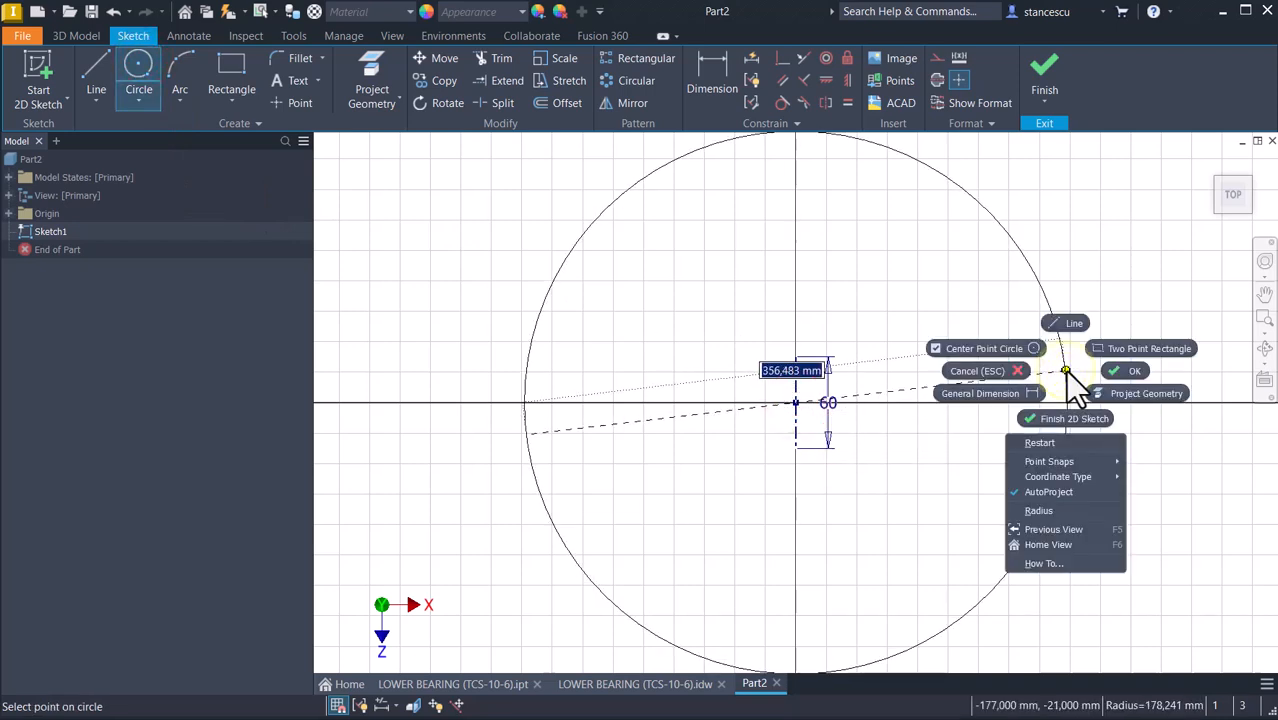
click(1058, 508)
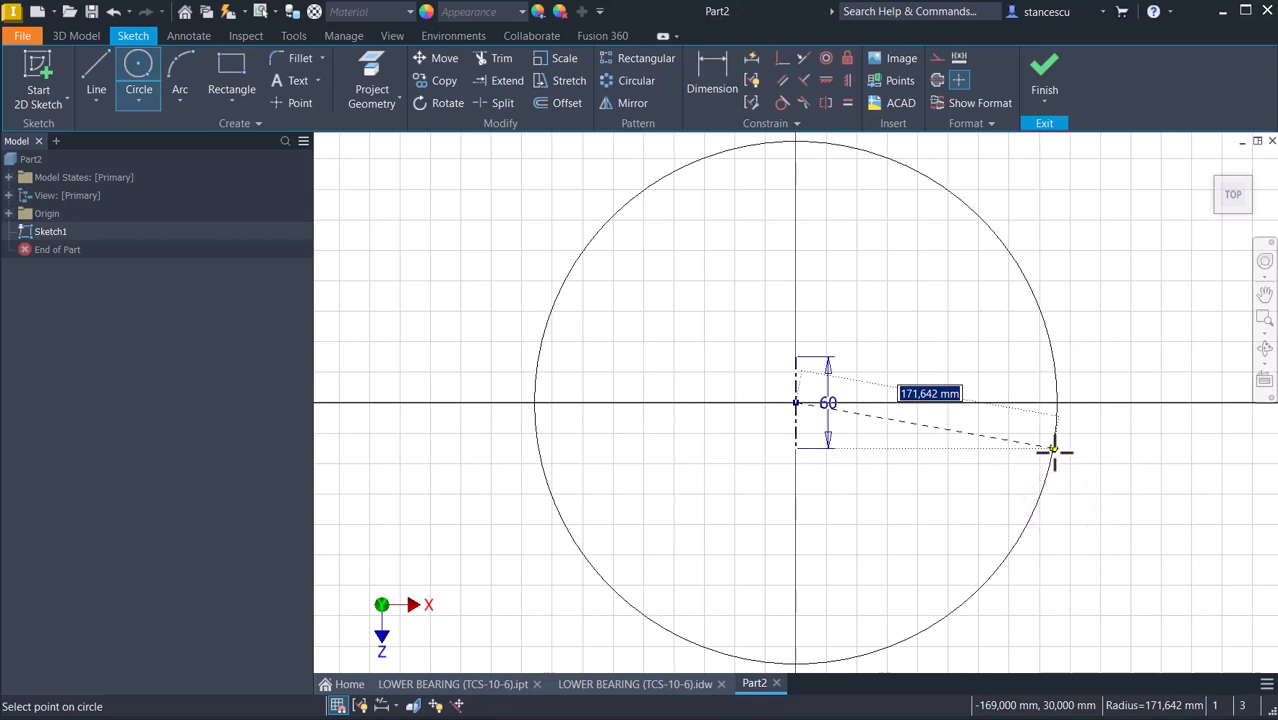
text(68)
key(Tab)
key(Return)
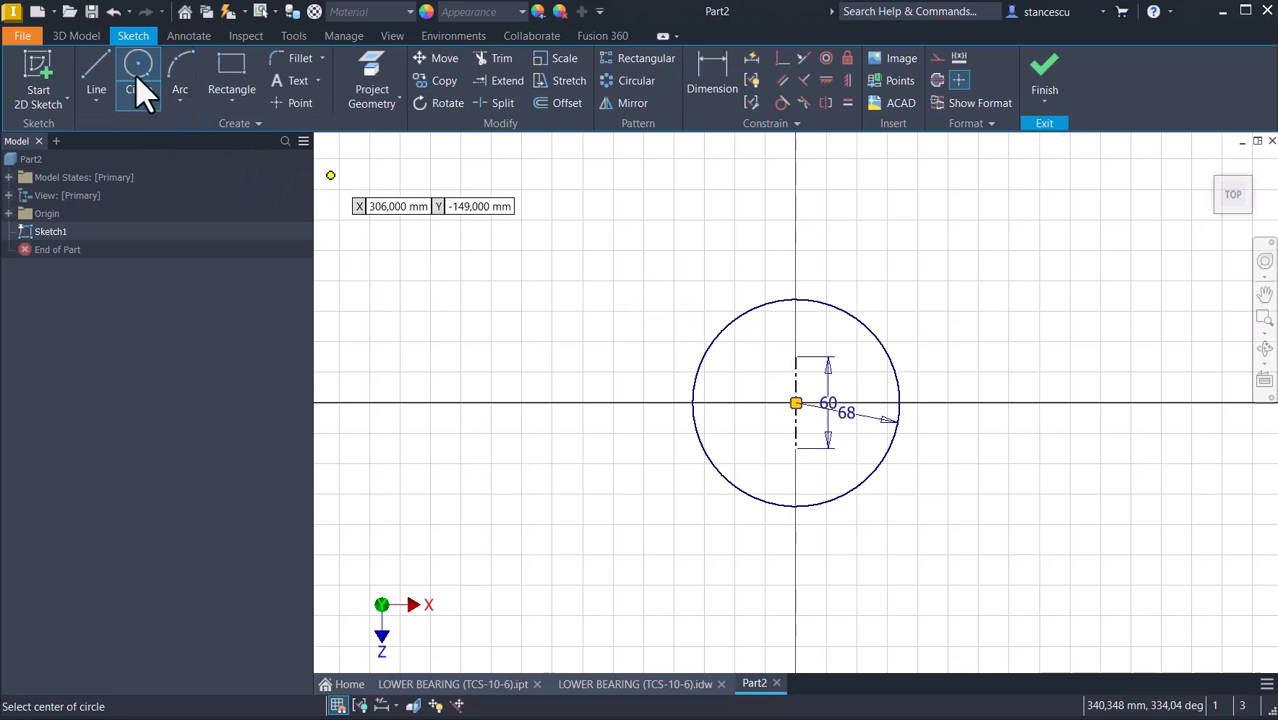
Draw horizontal lines from both centerline ends to the circle's right side and trim away the circle outside the arc joining them
click(103, 62)
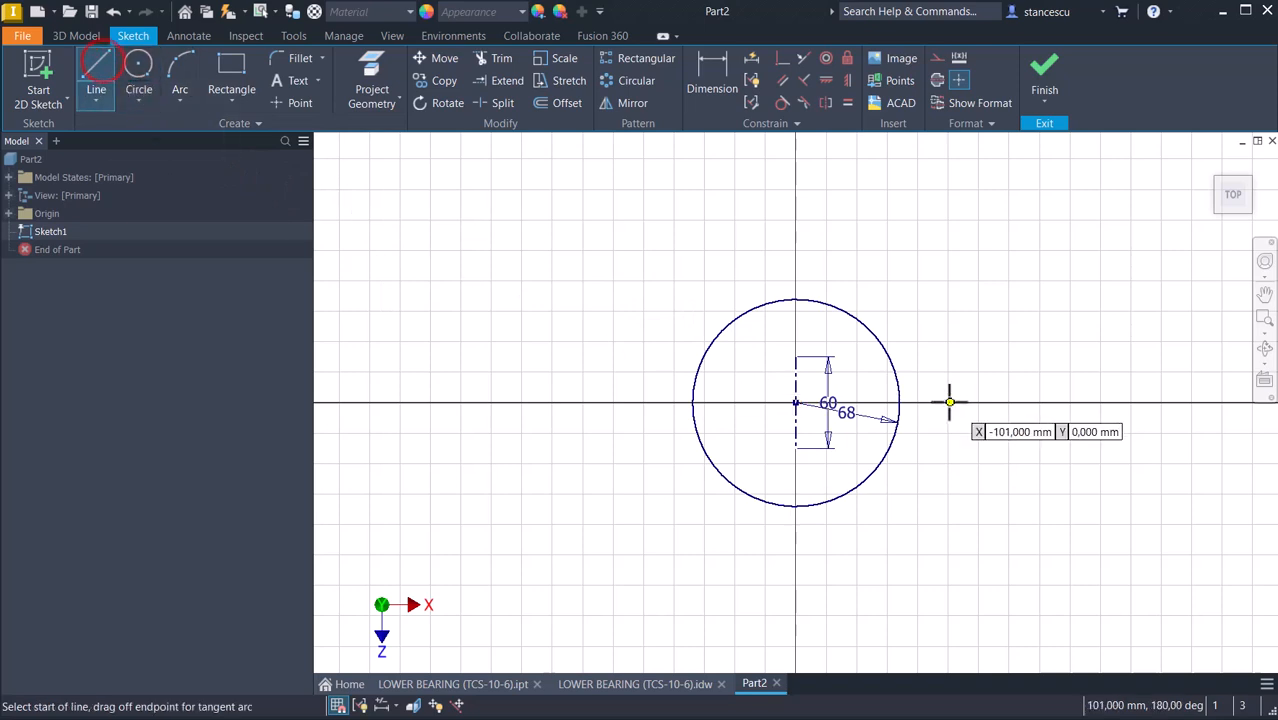
click(797, 357)
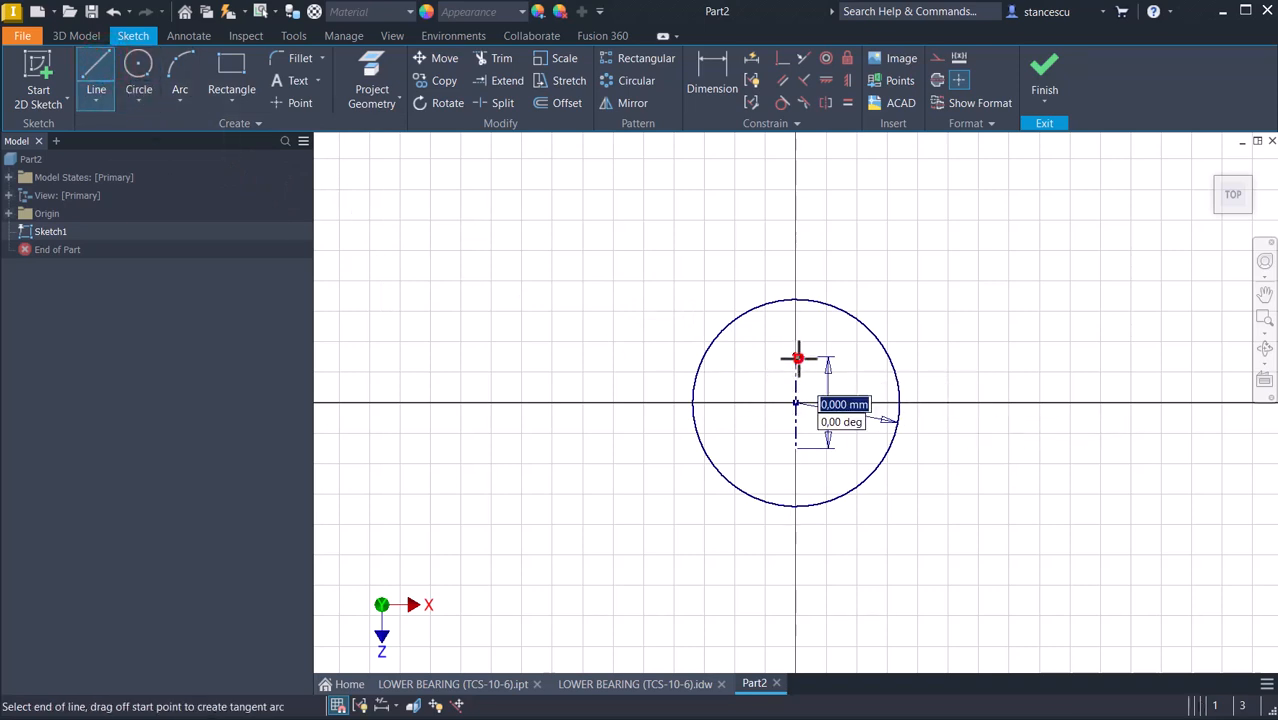
double_click(889, 357)
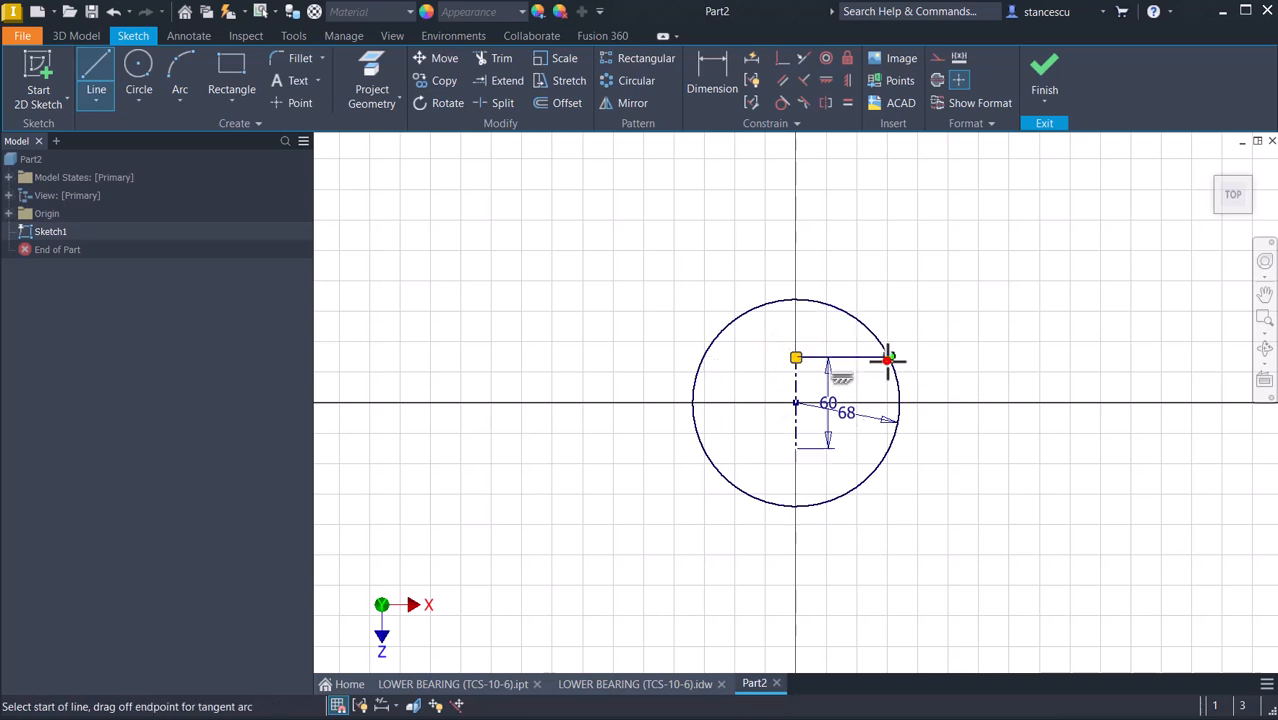
click(796, 447)
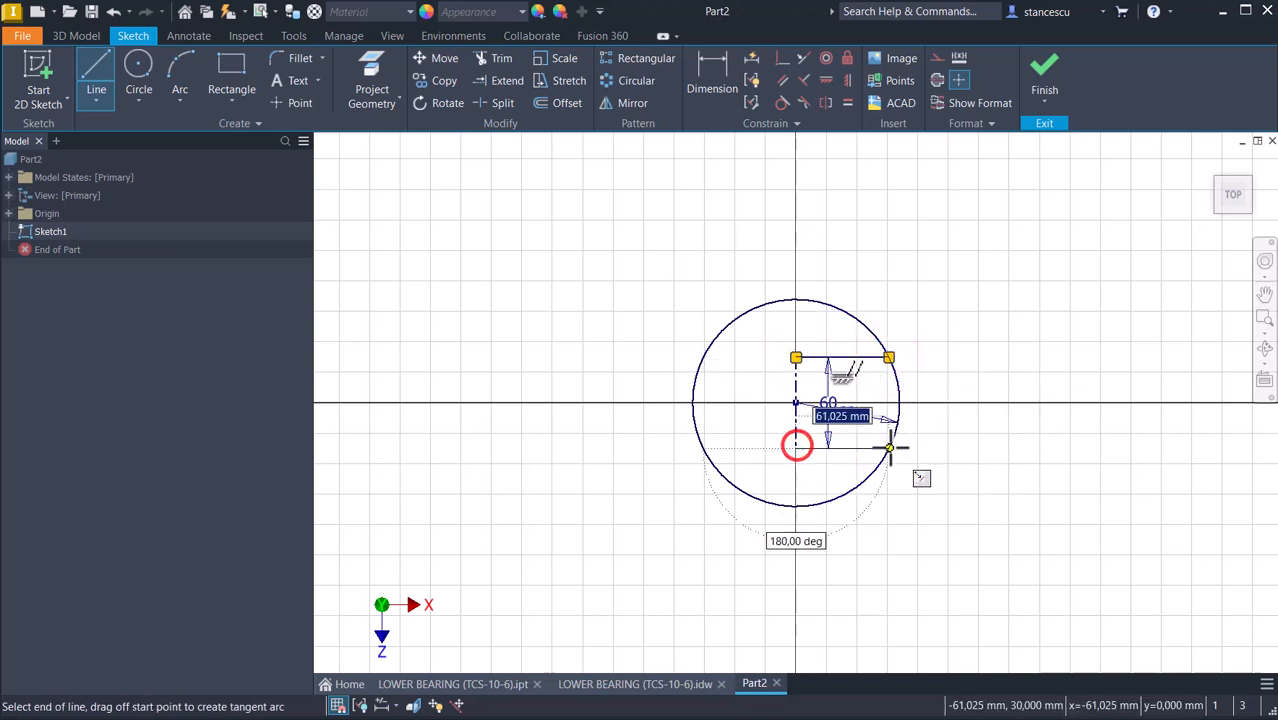
double_click(889, 448)
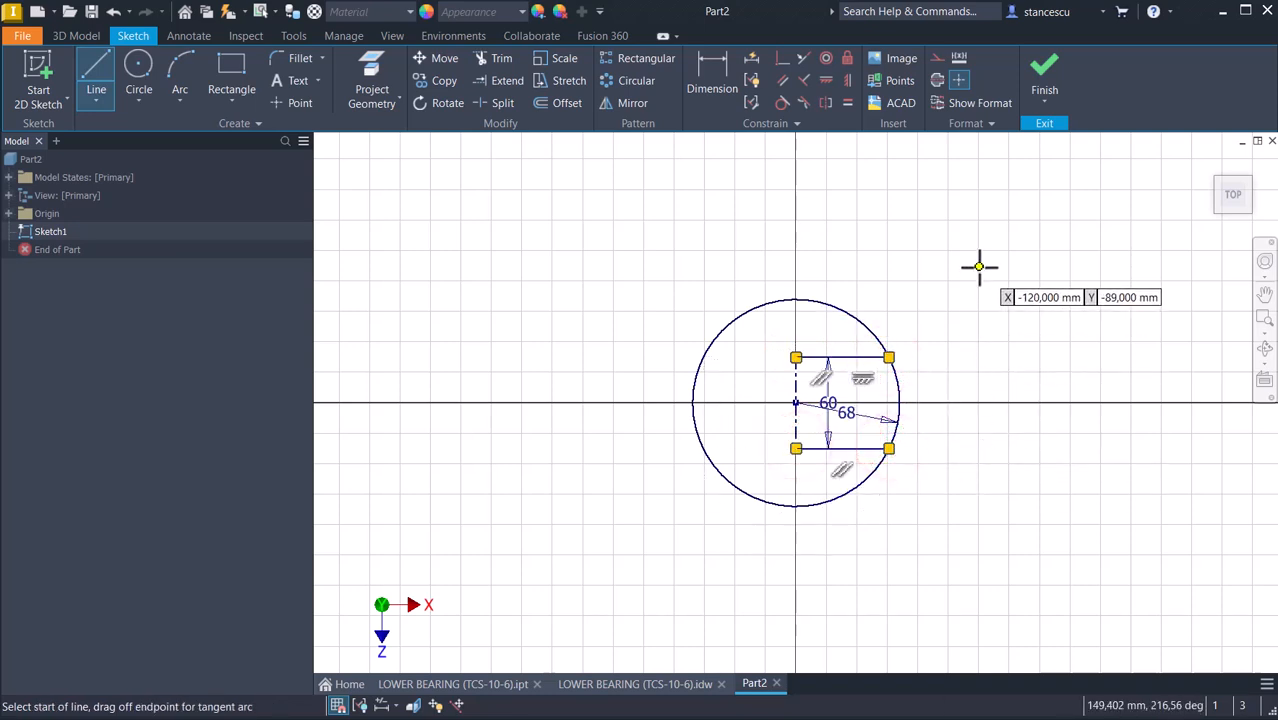
click(503, 62)
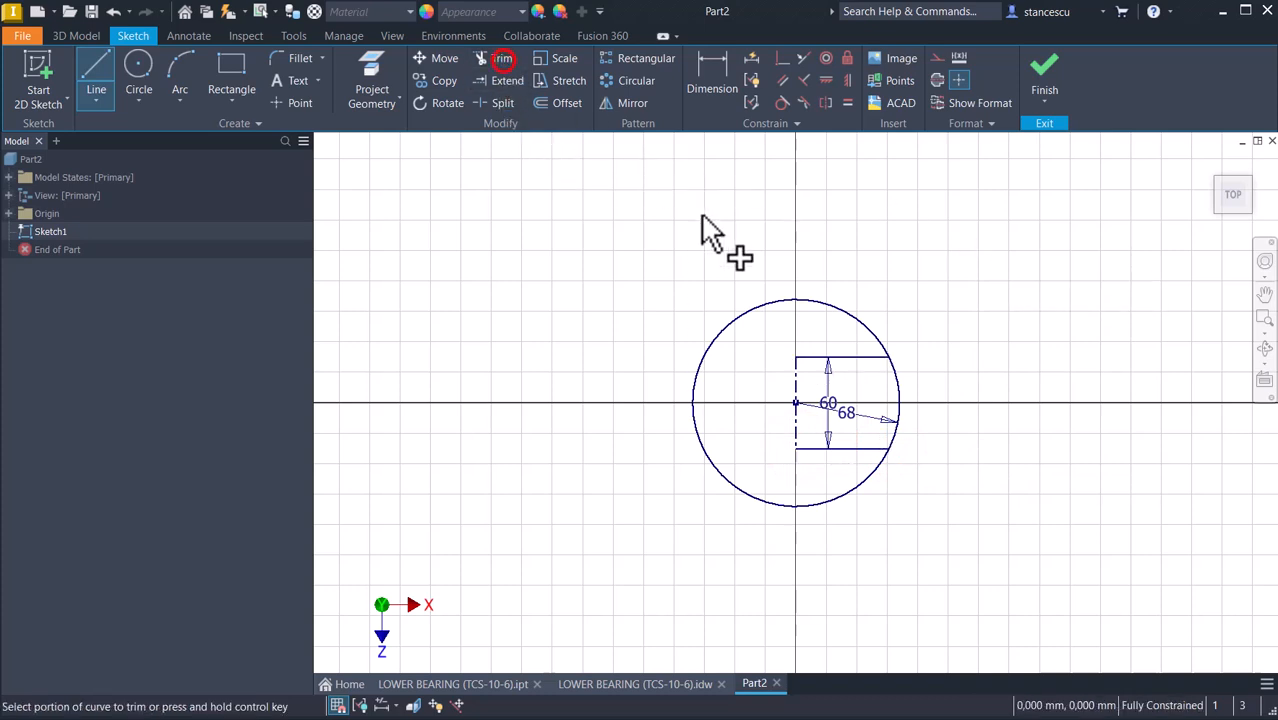
click(736, 318)
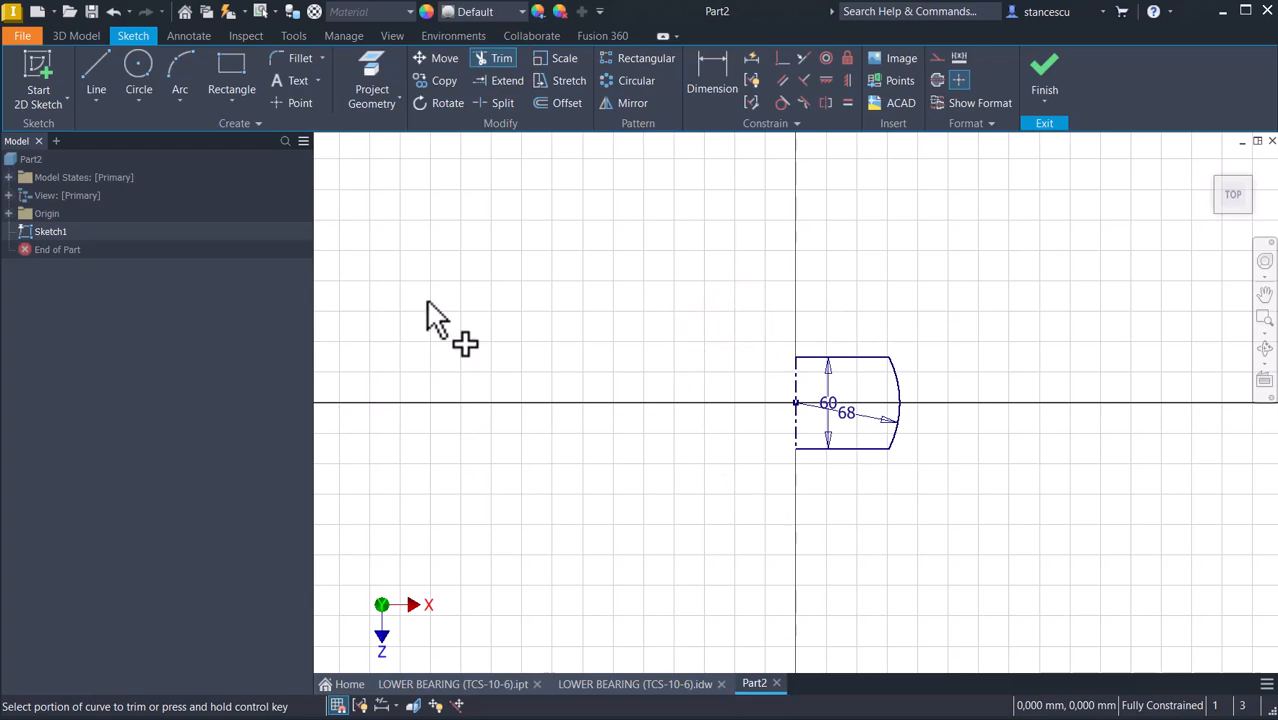
Draw a three-point arc of about 212 mm radius between the two horizontal lines, bulging toward the centerline
scroll(623, 350, up, 2)
scroll(623, 330, up, 4)
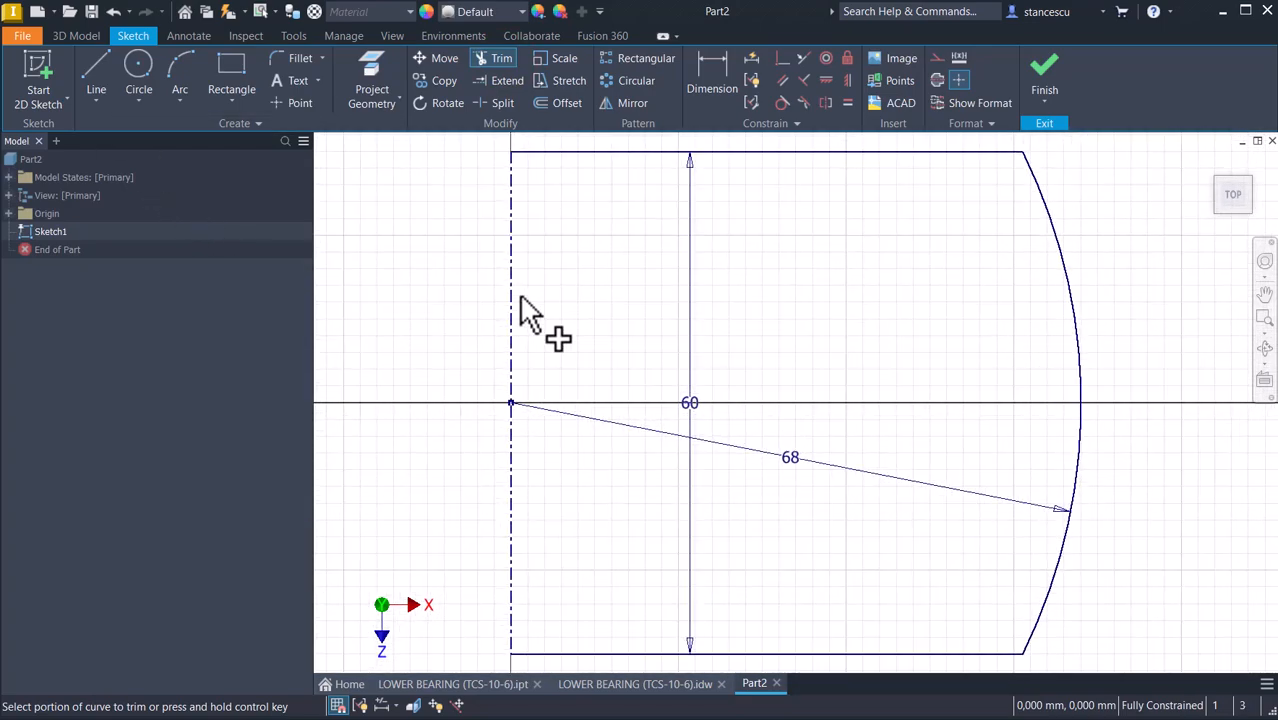
click(184, 72)
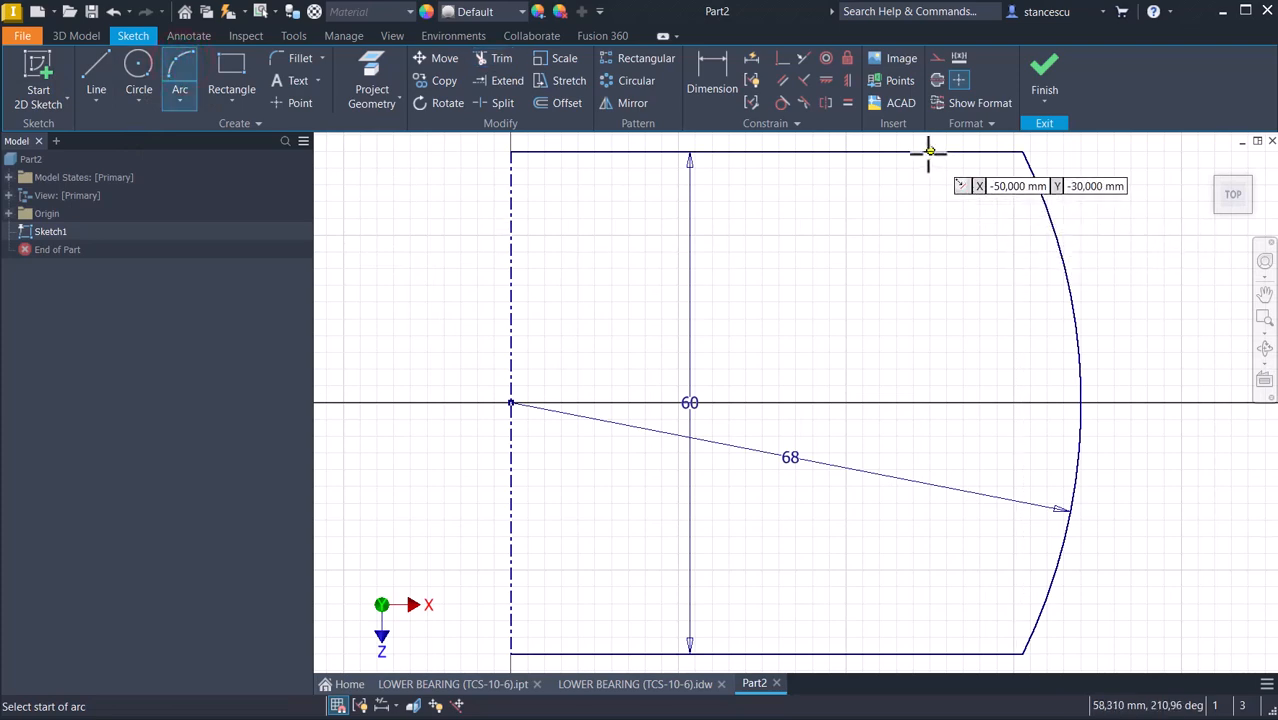
click(929, 151)
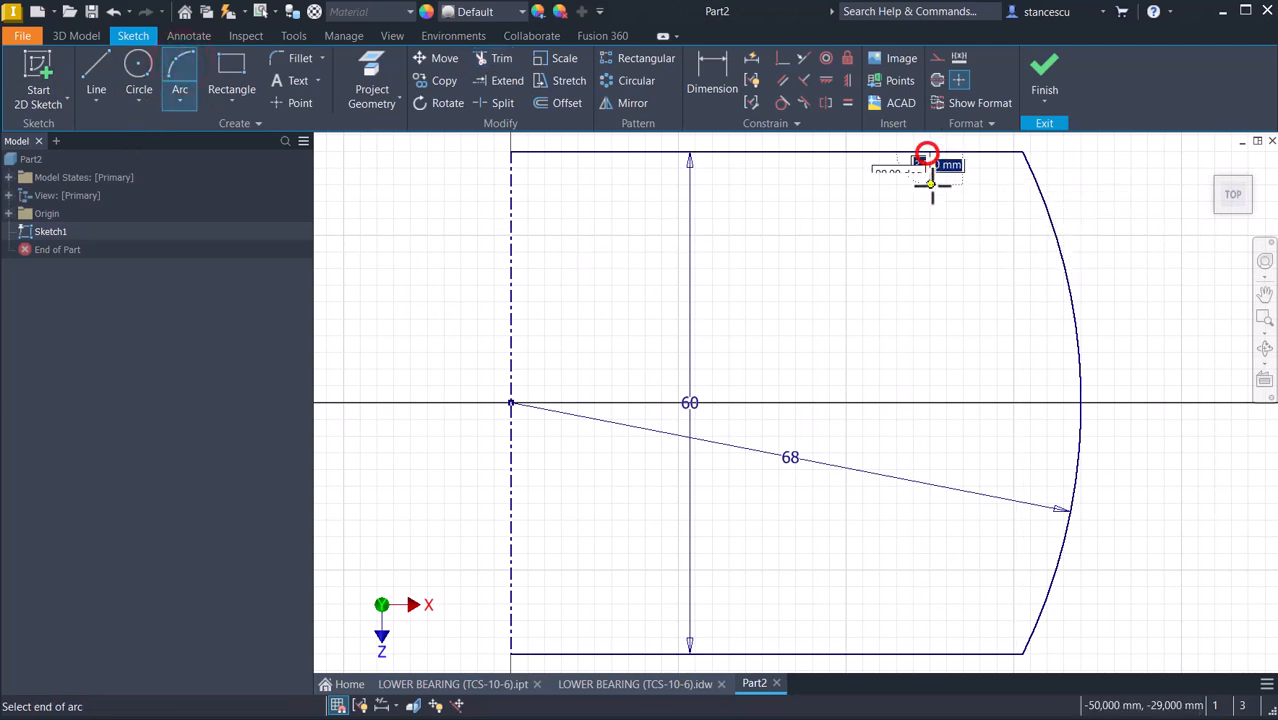
click(938, 652)
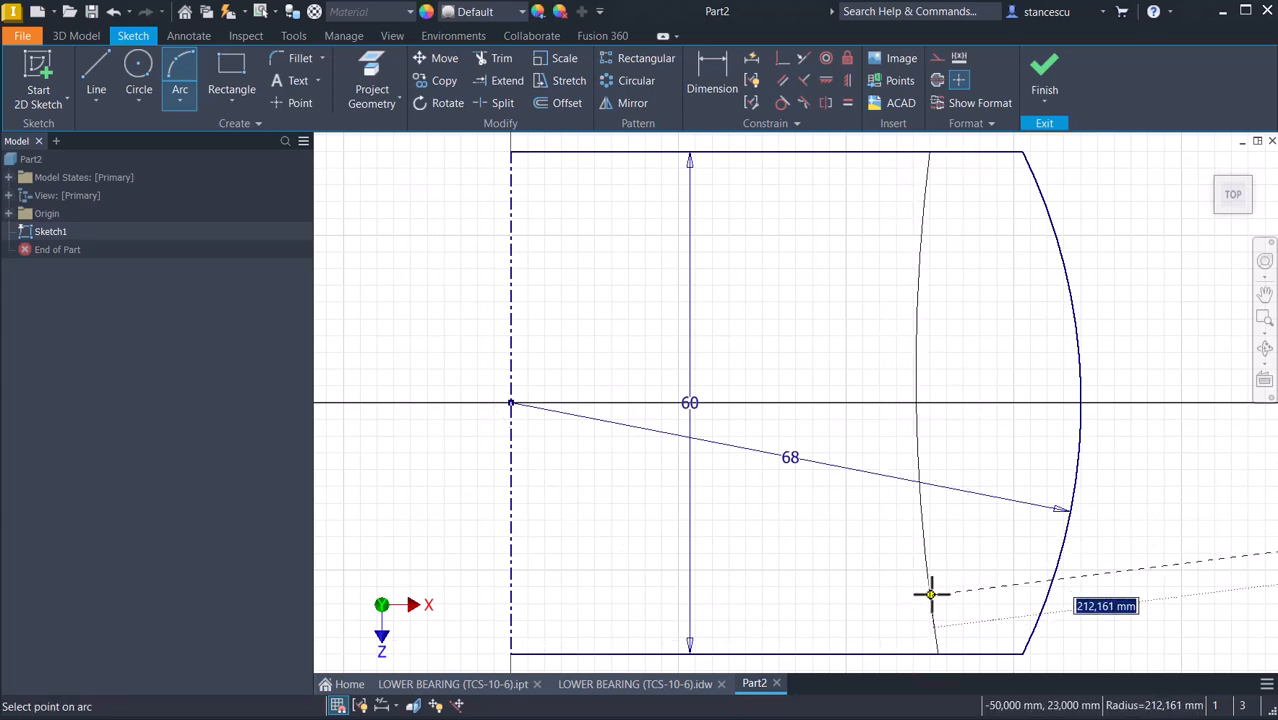
click(931, 594)
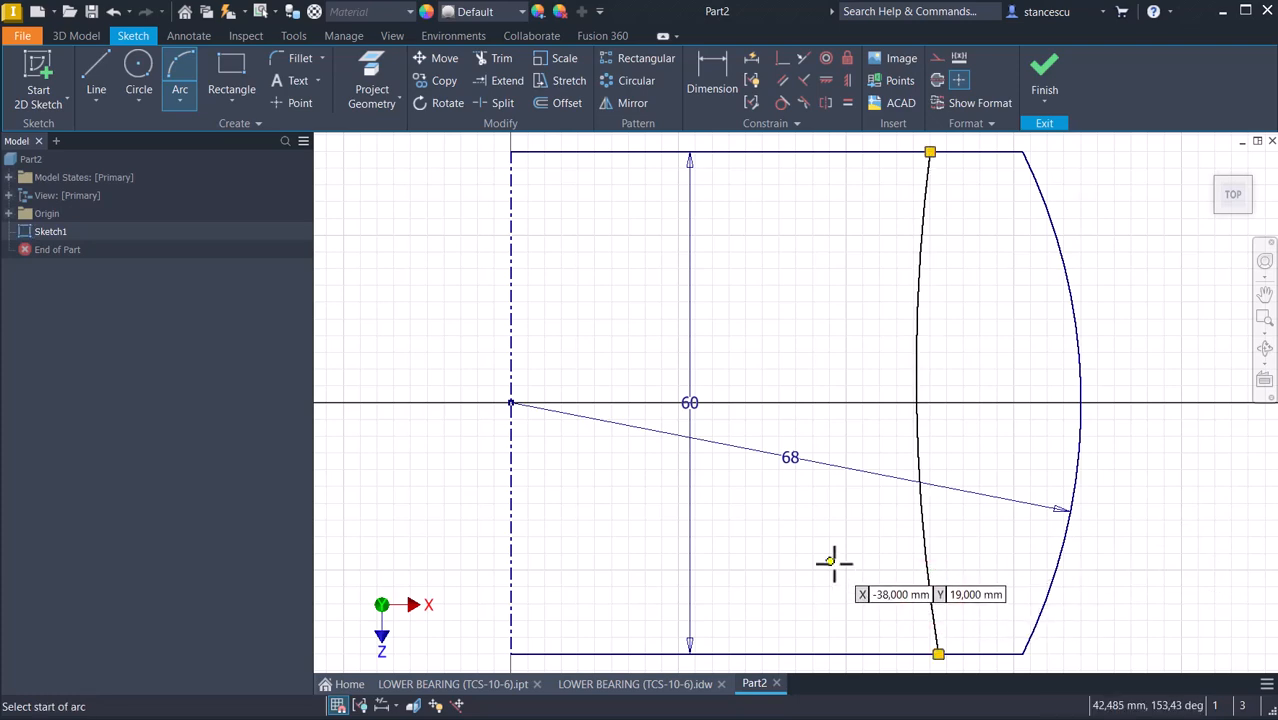
Align the inner arc's two endpoints with a vertical constraint
click(847, 80)
click(930, 152)
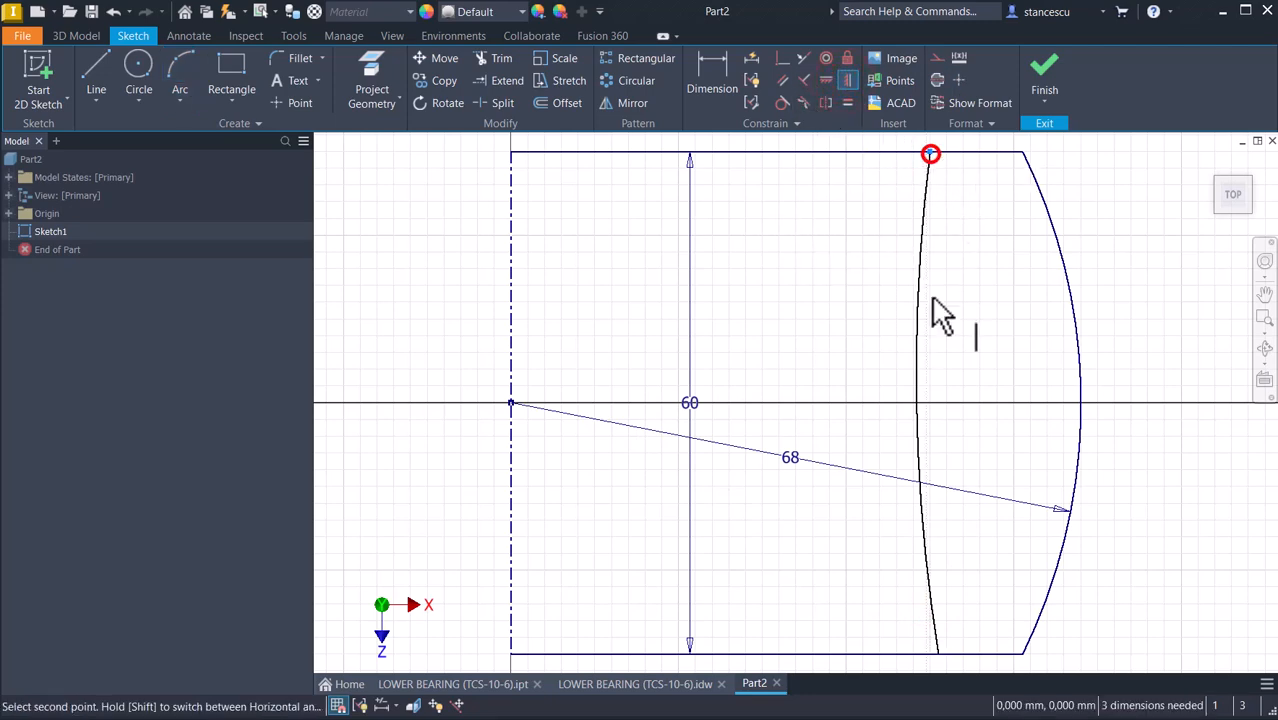
click(937, 654)
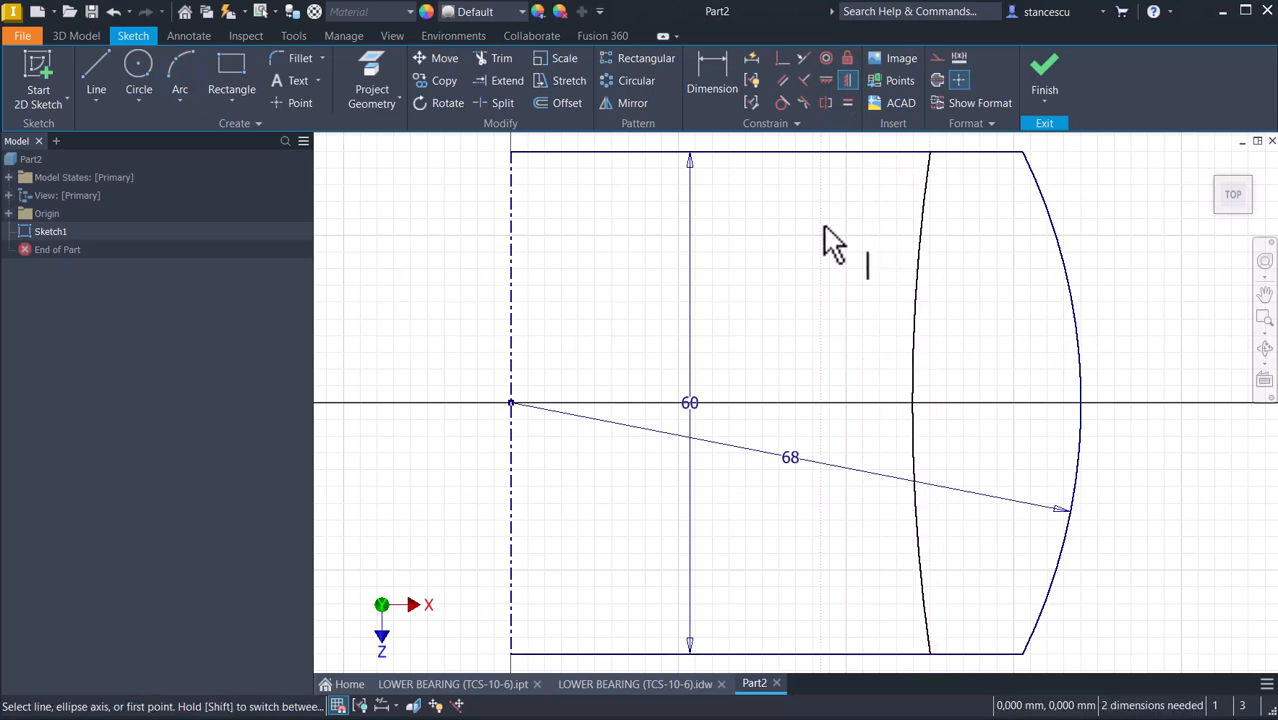
Dimension the inner arc's midpoint to the centerline as a diameter and set it to 90 mm
scroll(829, 240, down, 2)
middle_drag(831, 250, 825, 330)
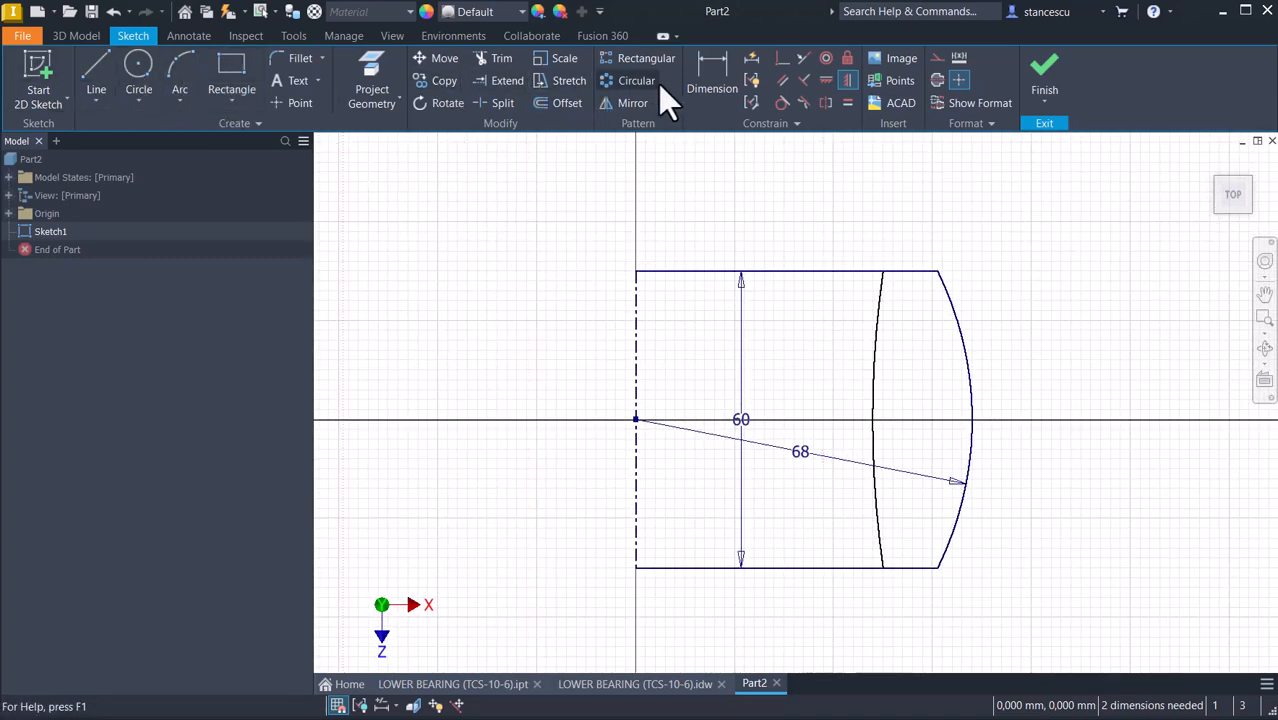
click(728, 95)
click(638, 324)
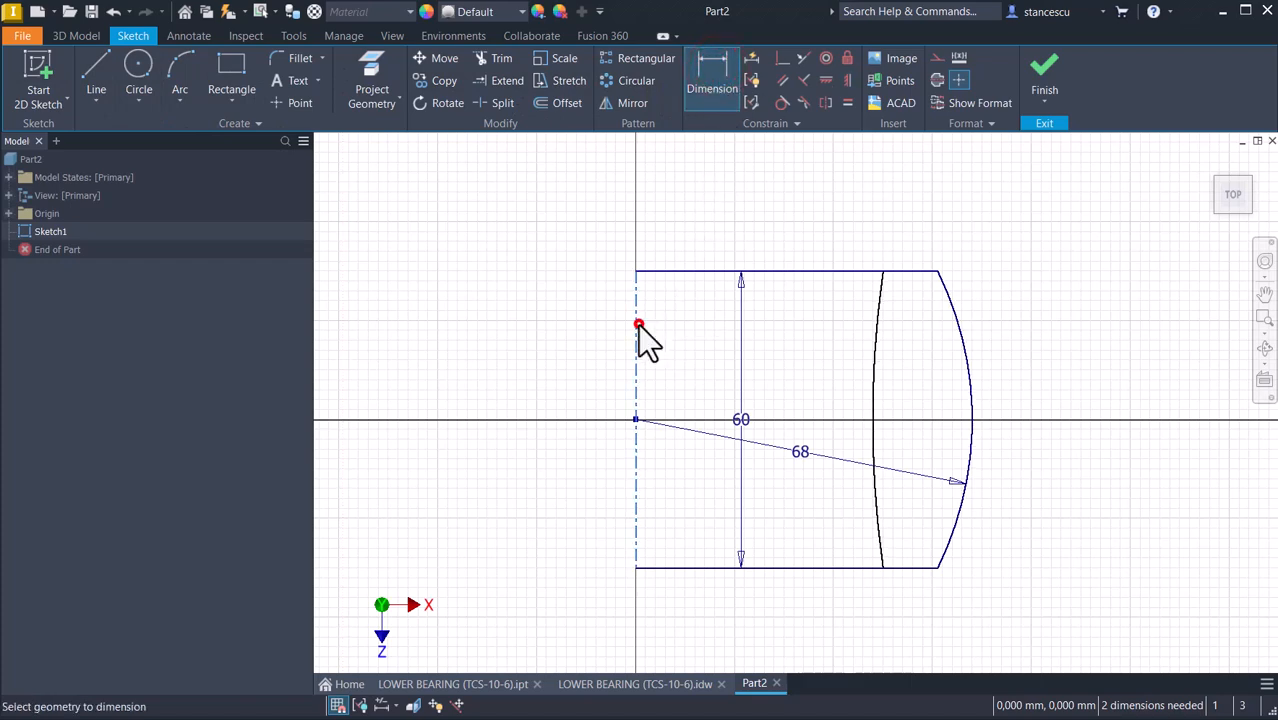
click(877, 432)
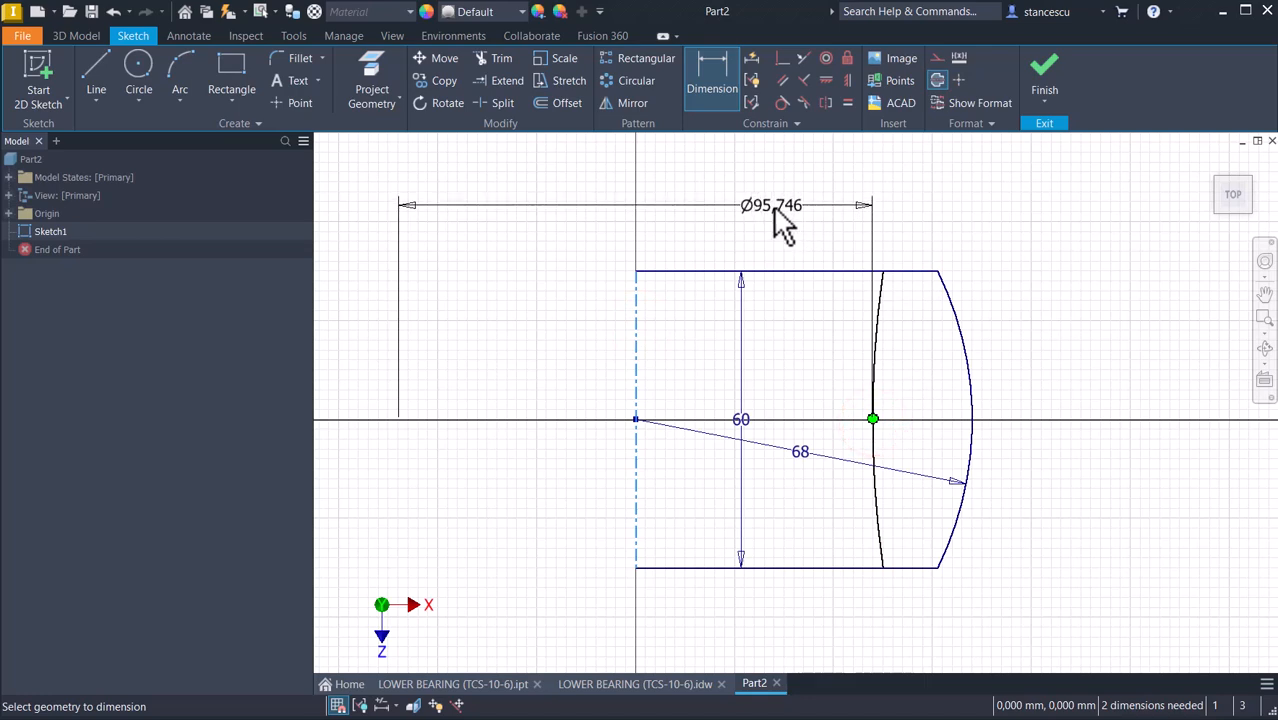
click(760, 210)
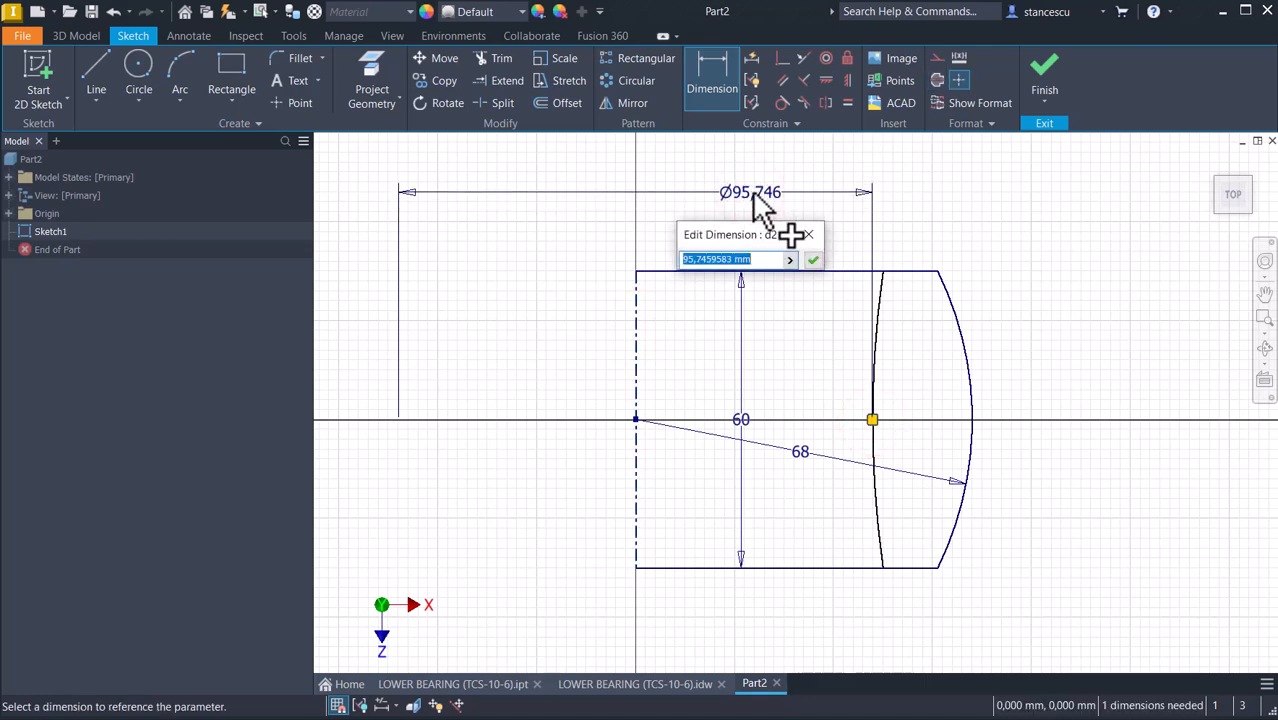
text(90)
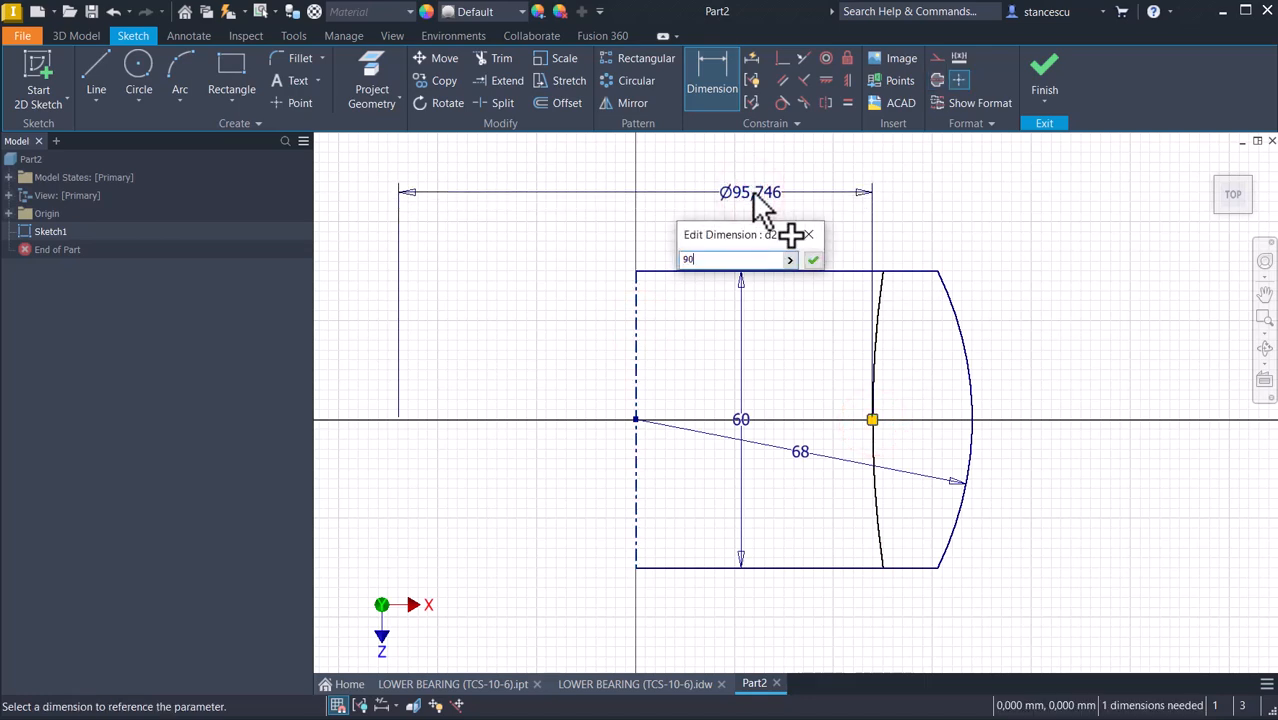
key(Return)
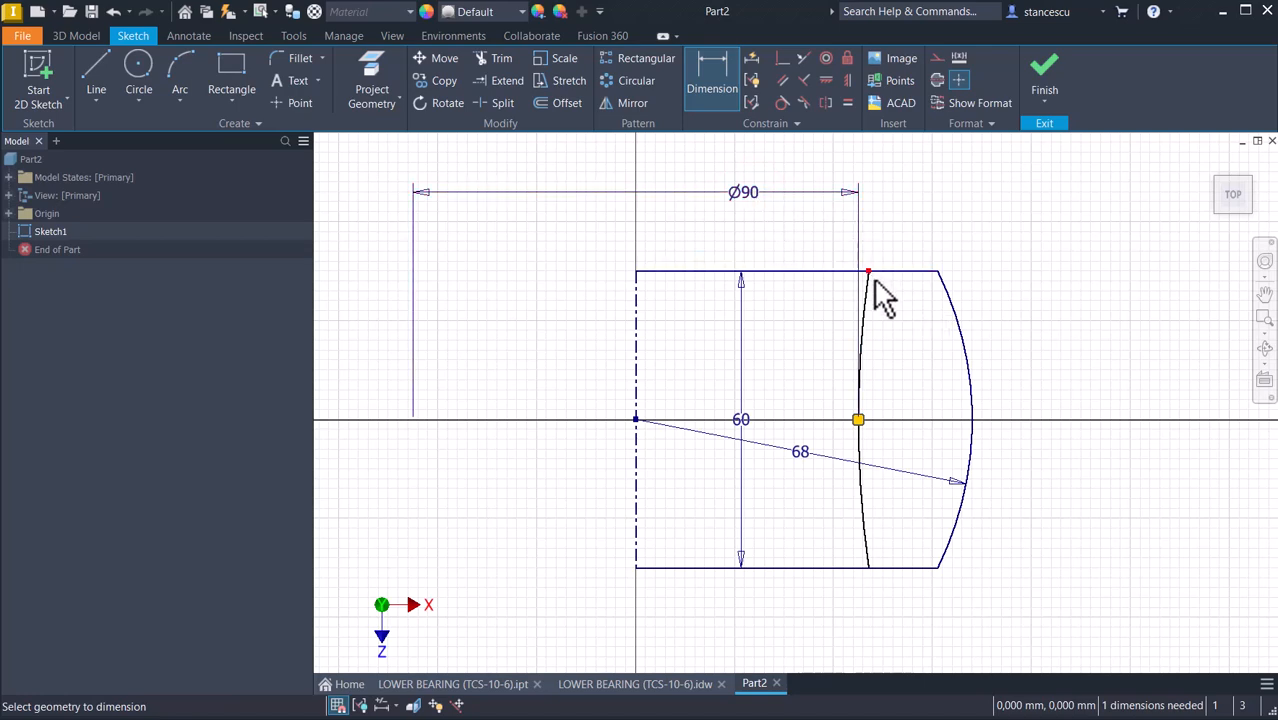
Add a diameter dimension of 96 mm between the inner arc's upper endpoint and the centerline
click(869, 272)
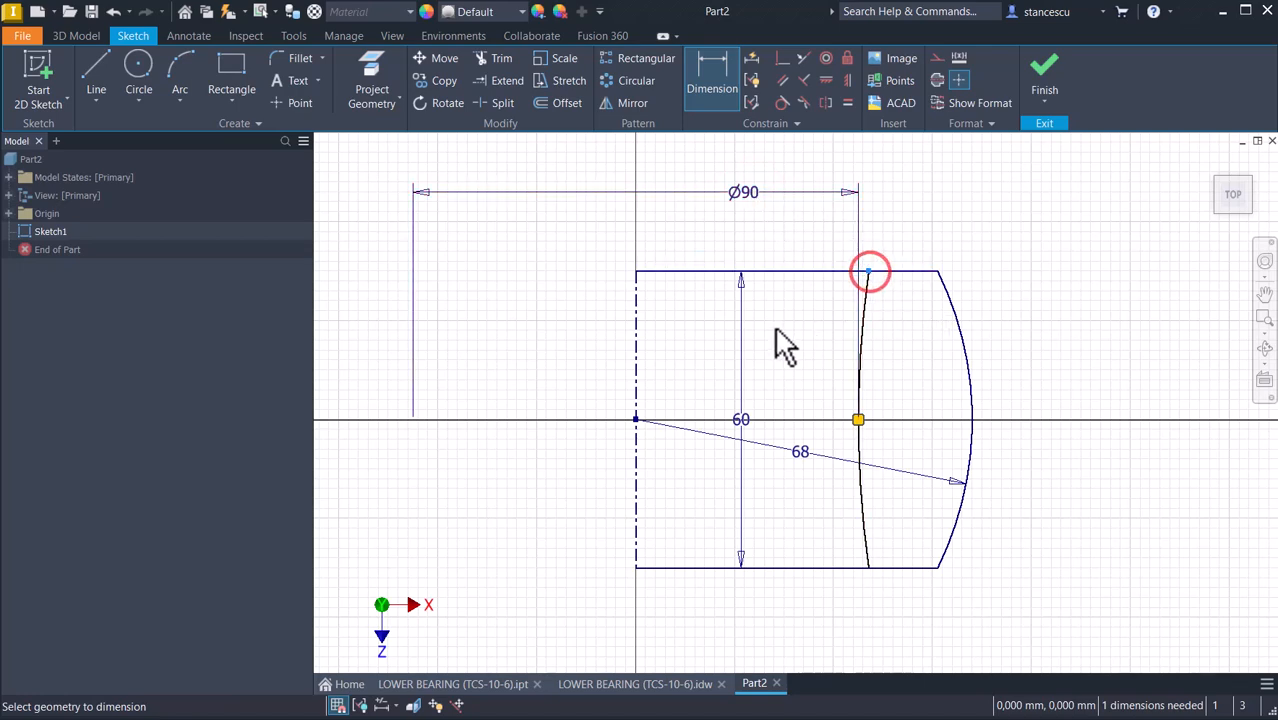
click(637, 410)
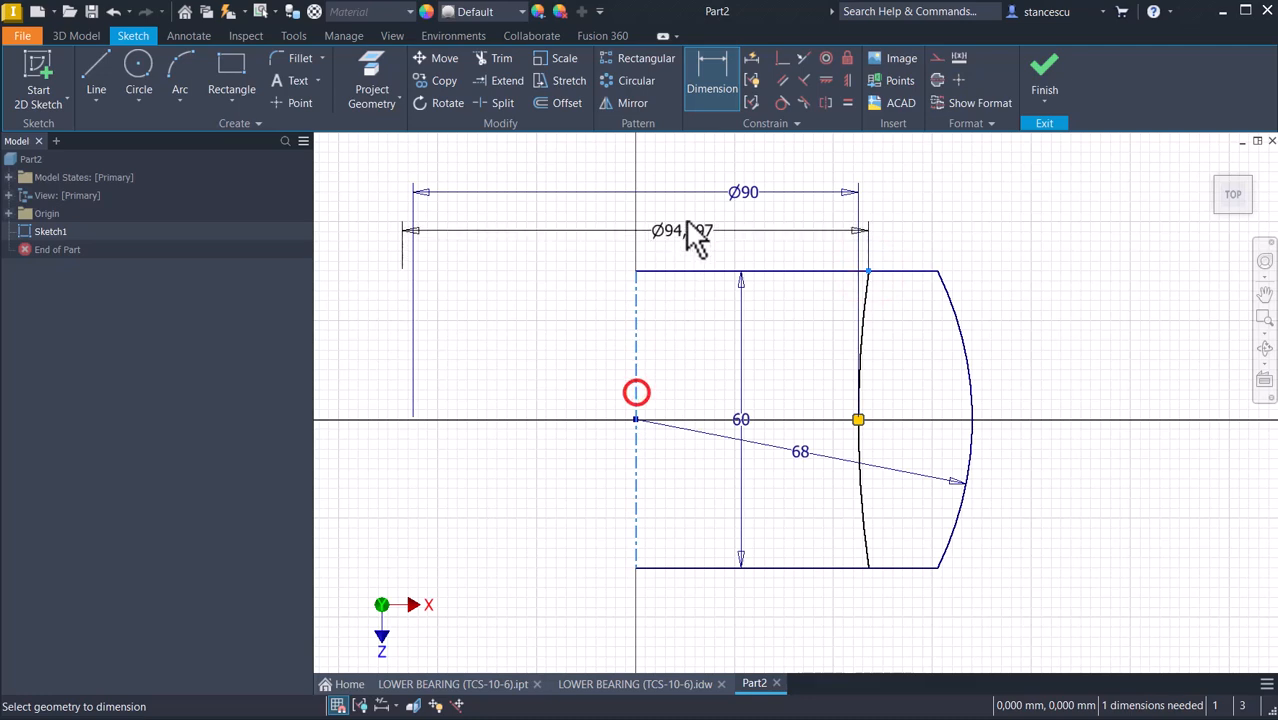
click(675, 163)
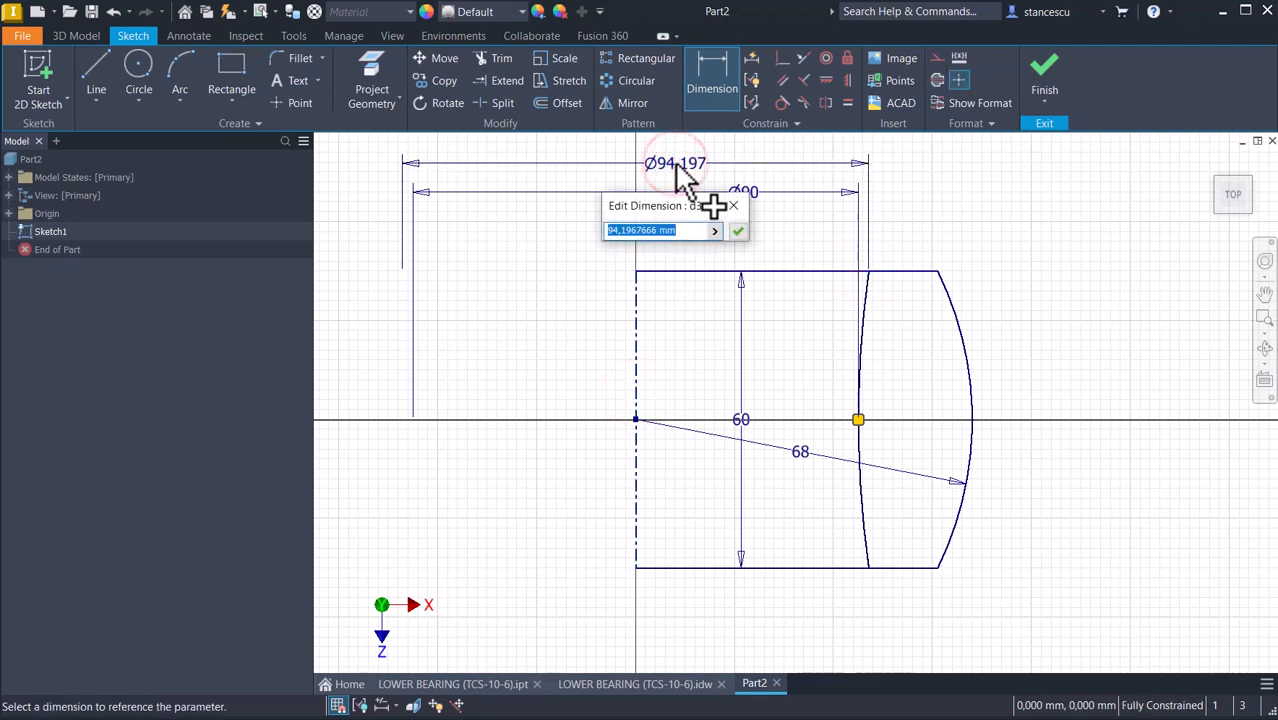
text(96)
key(Return)
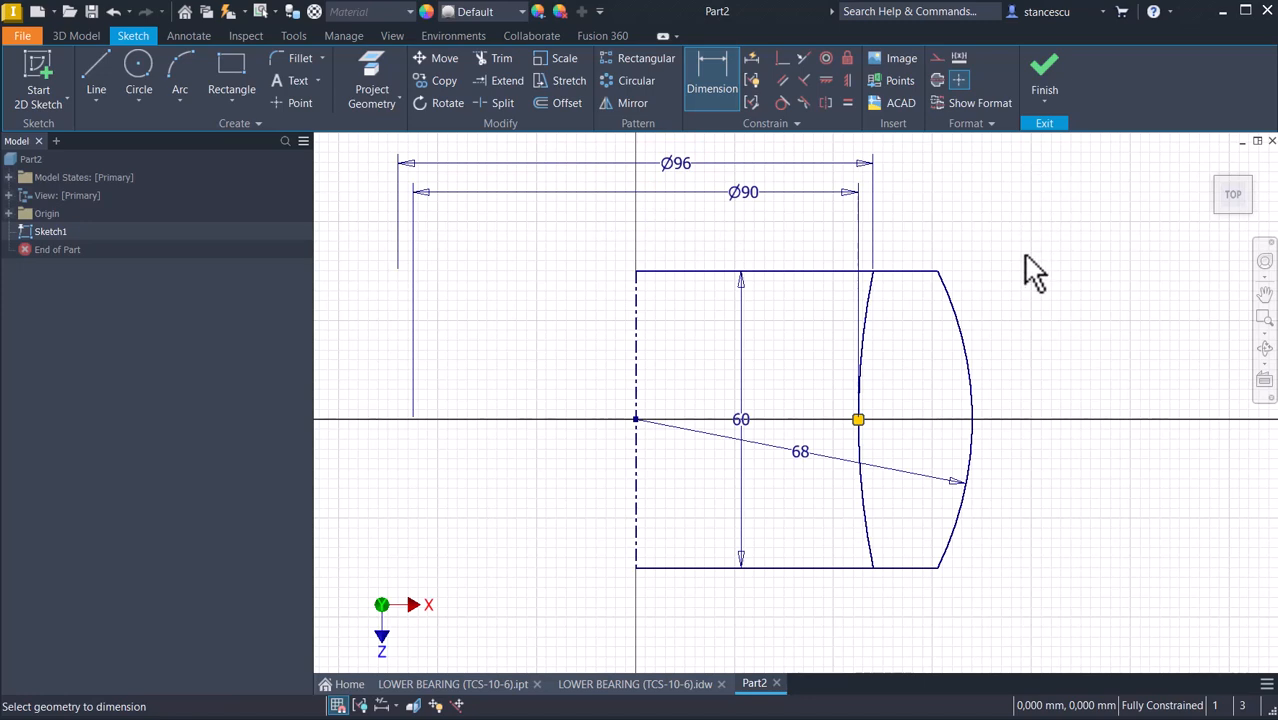
Finish the sketch and revolve the closed region between the two arcs a full 360 degrees around the centerline as a new solid
click(1047, 66)
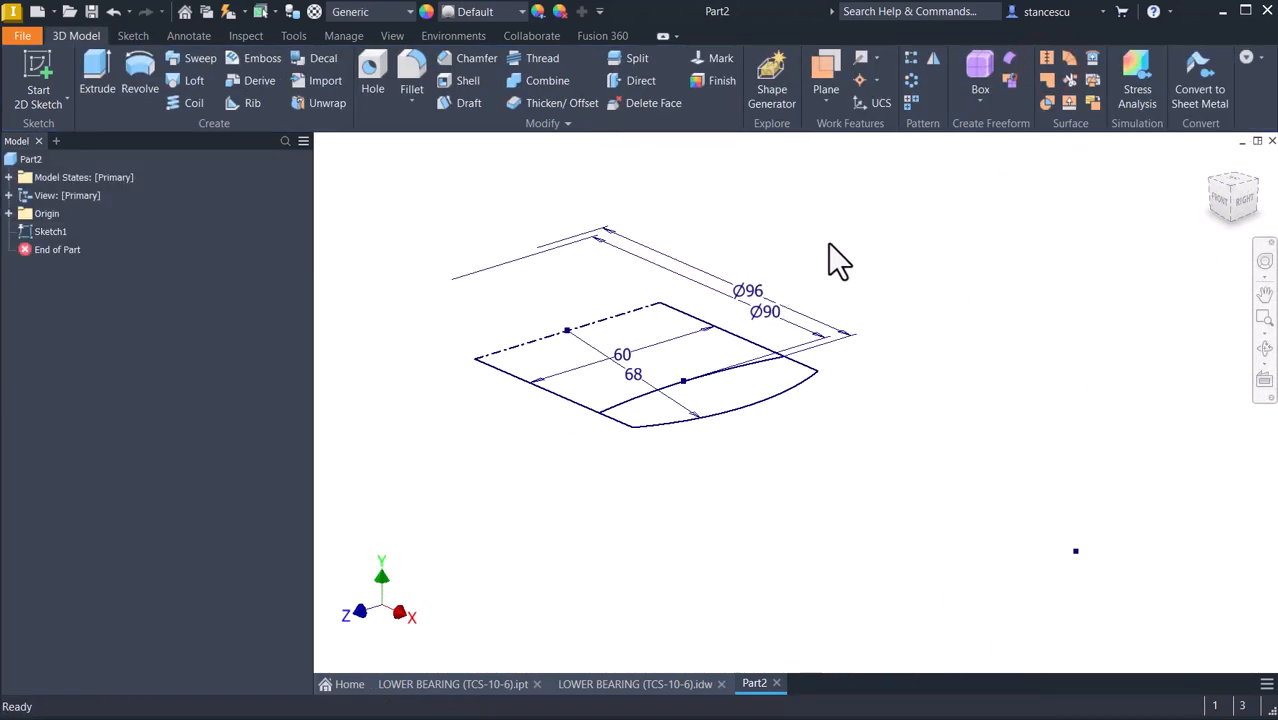
click(144, 69)
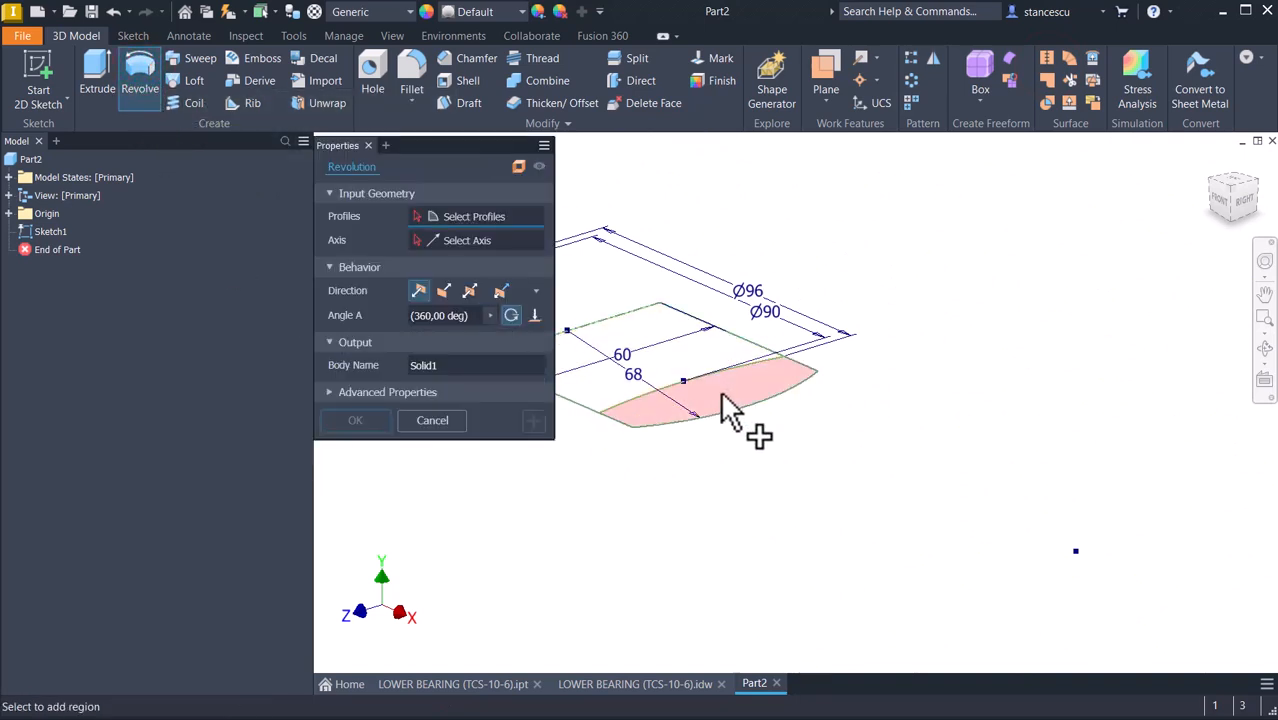
click(722, 393)
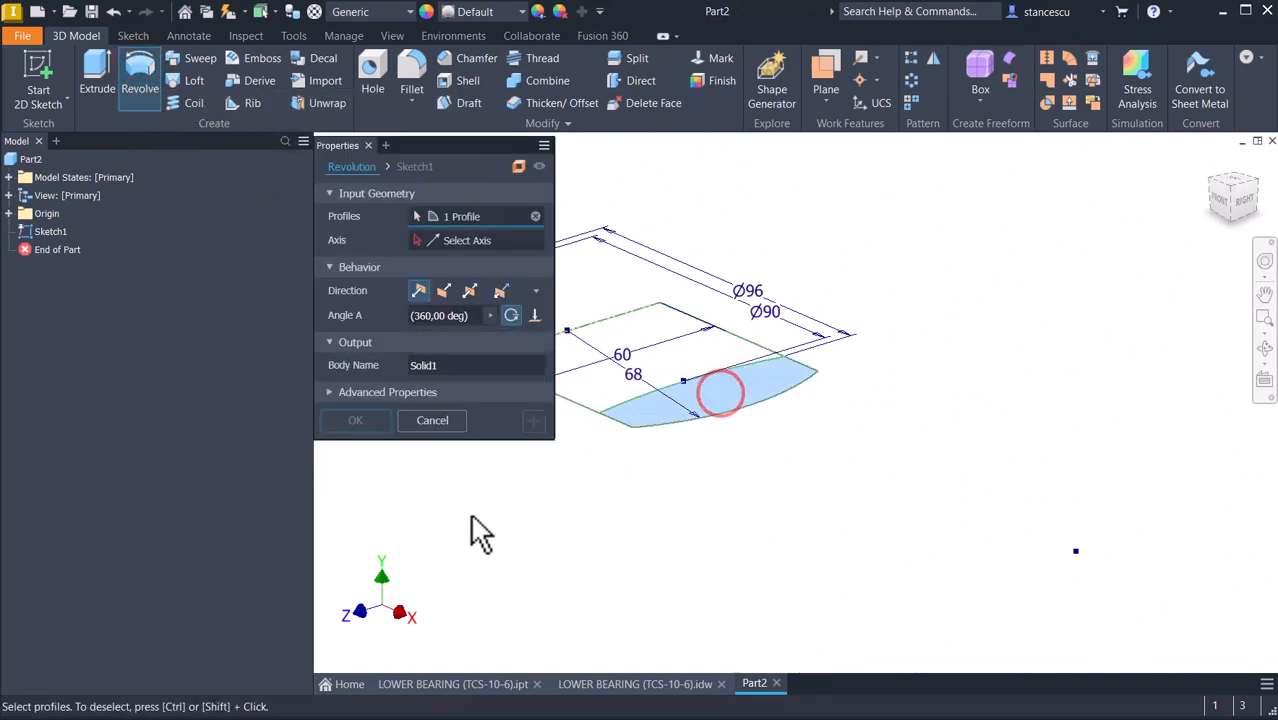
click(453, 242)
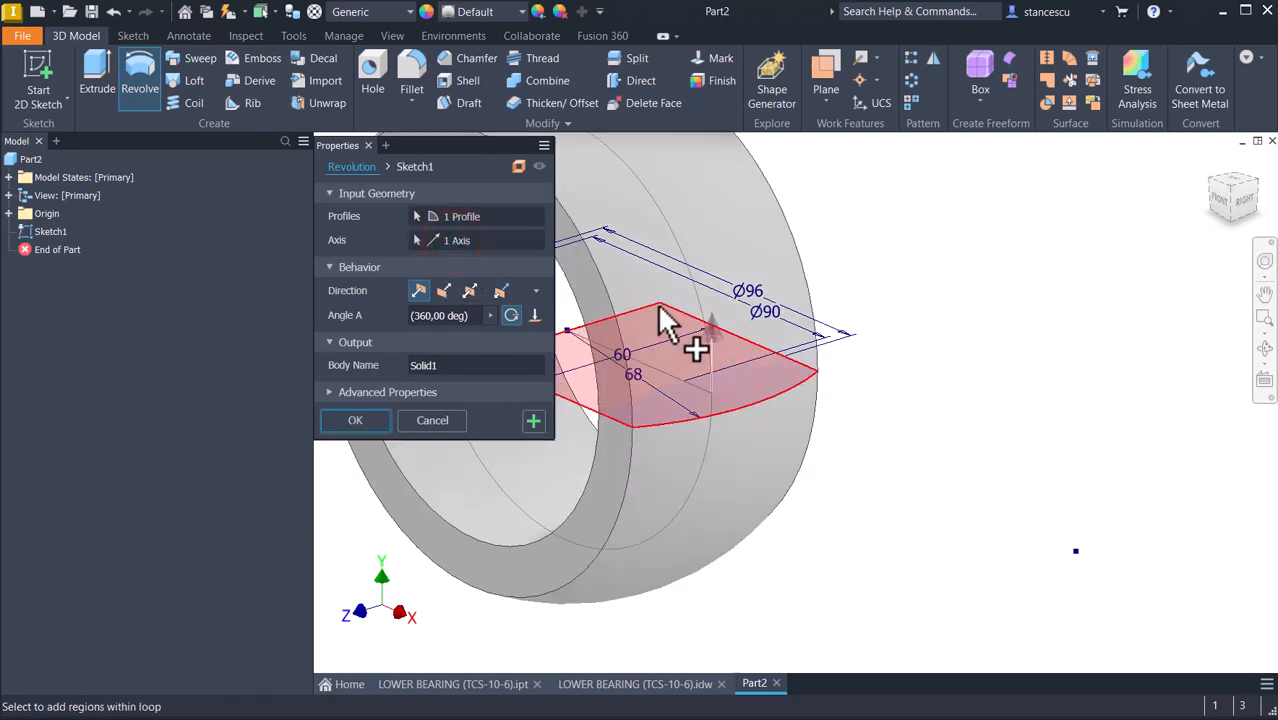
click(368, 420)
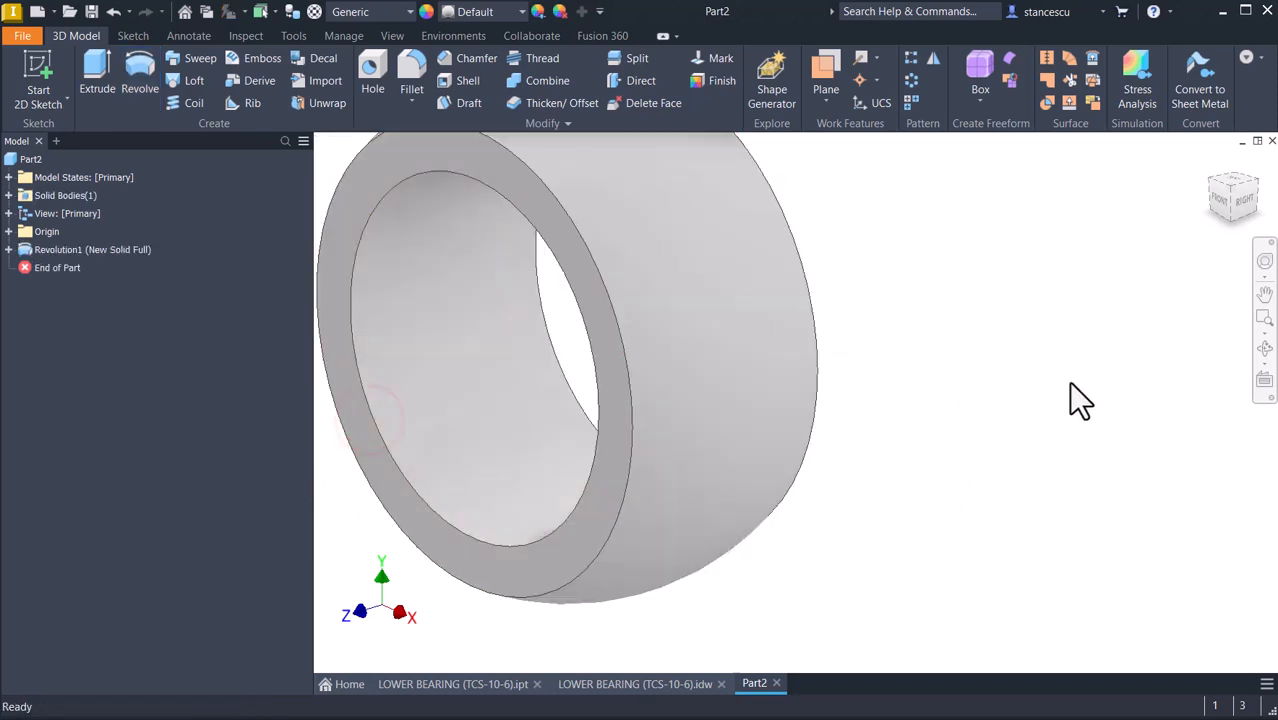
key(F6)
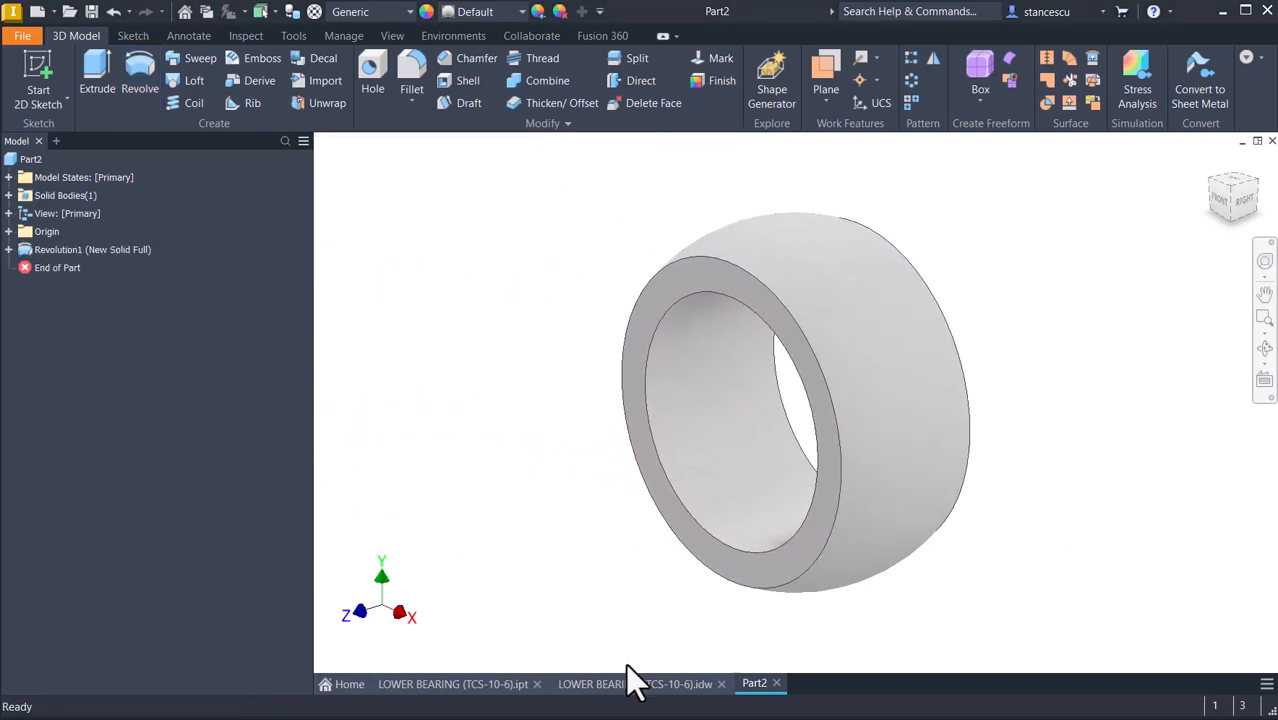
In the LOWER BEARING (TCS-10-6) drawing, add a diameter symbol before the 96 dimension of the plan view
click(636, 684)
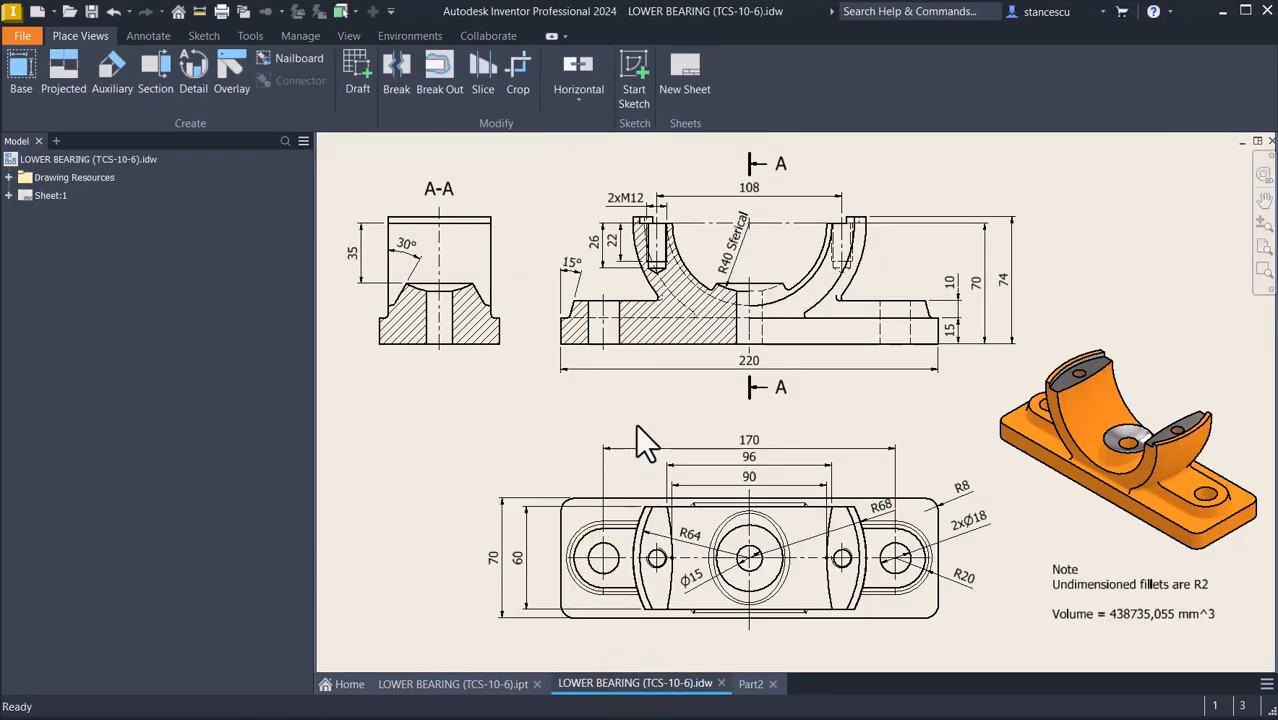
scroll(756, 499, up, 5)
middle_drag(765, 491, 735, 349)
double_click(785, 252)
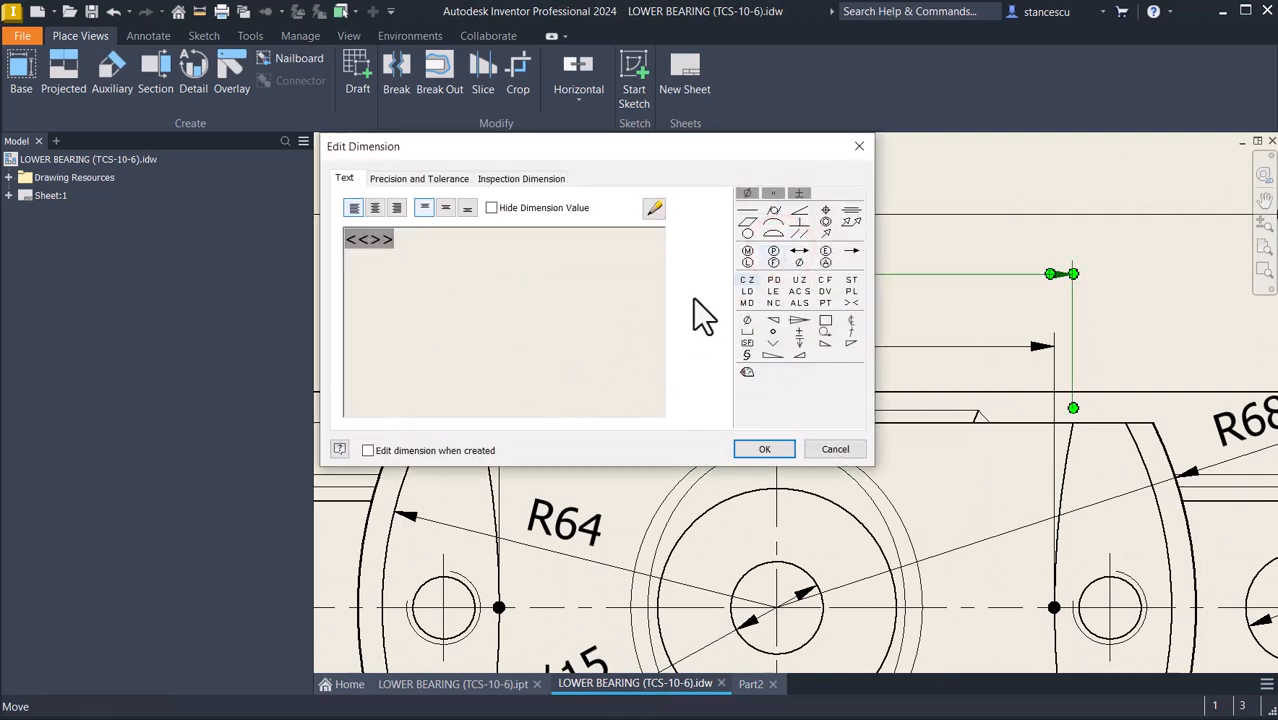
click(746, 193)
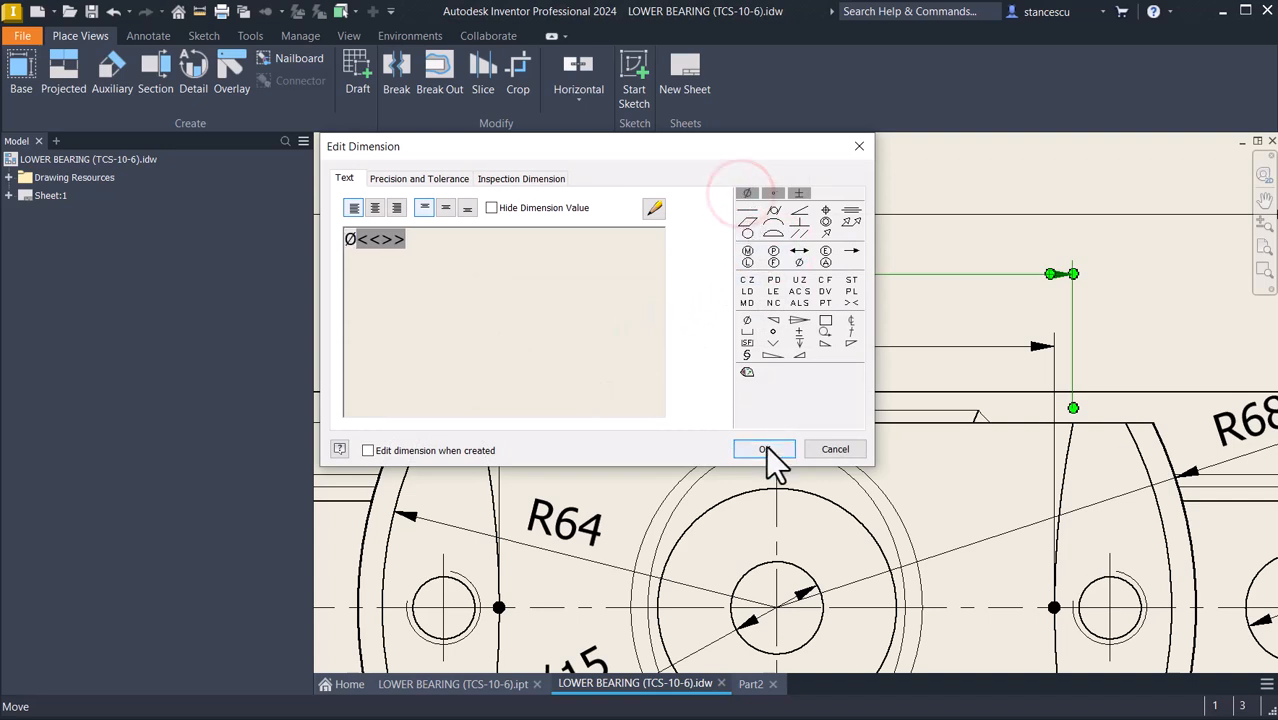
click(765, 449)
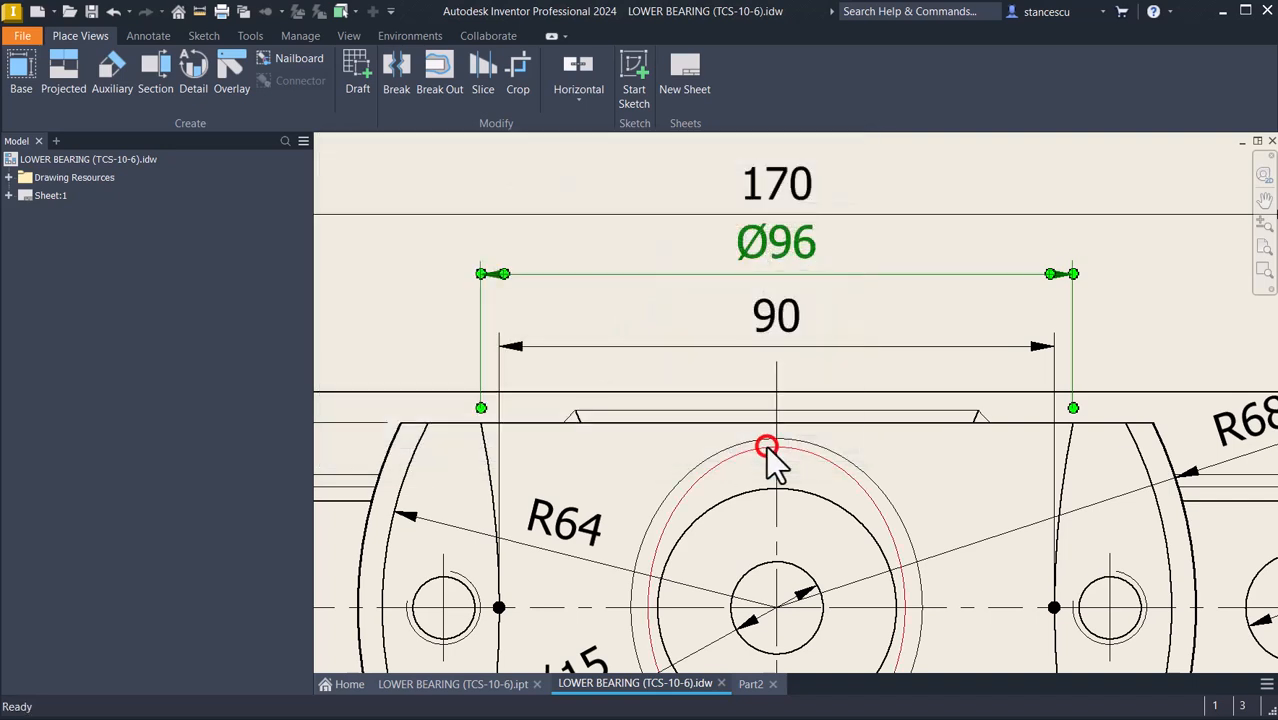
Add a diameter symbol before the 90 dimension of the plan view
click(802, 330)
double_click(703, 341)
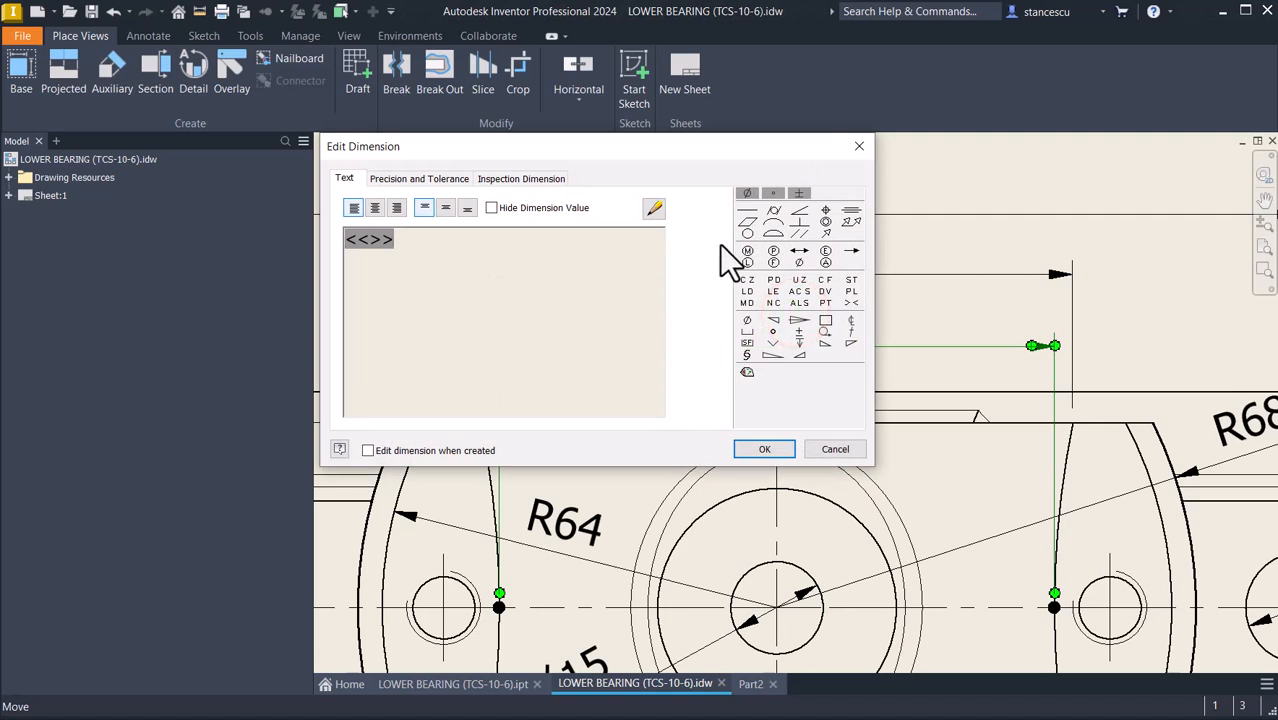
click(745, 194)
click(750, 447)
scroll(740, 411, down, 5)
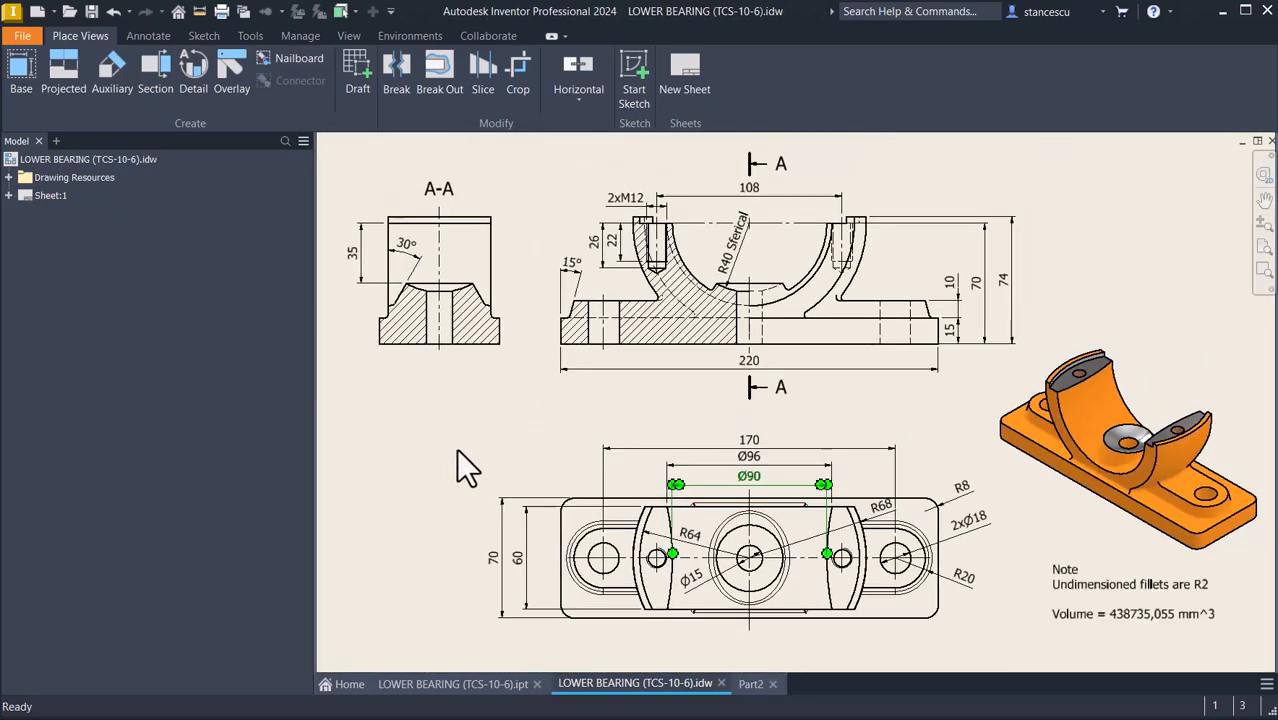
click(482, 440)
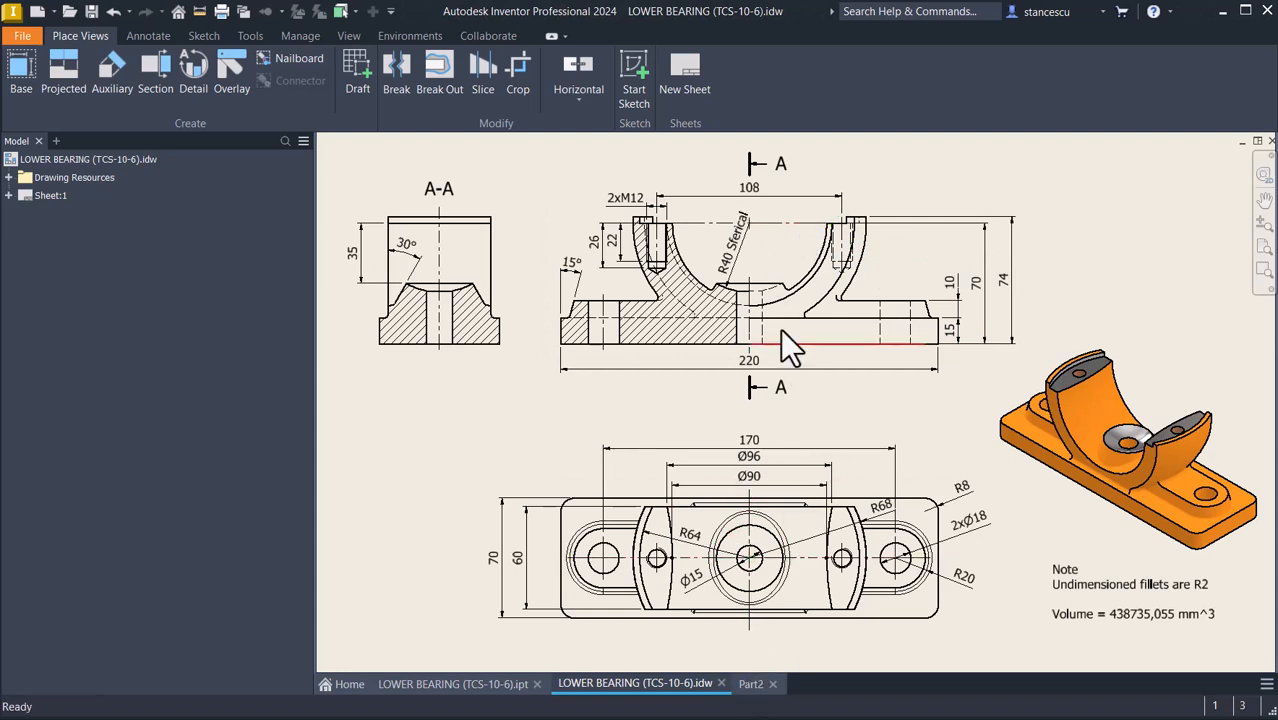
Return to the Part2 model and create a work plane offset from the XZ Plane by 74-70 mm
click(986, 272)
drag(987, 273, 1010, 287)
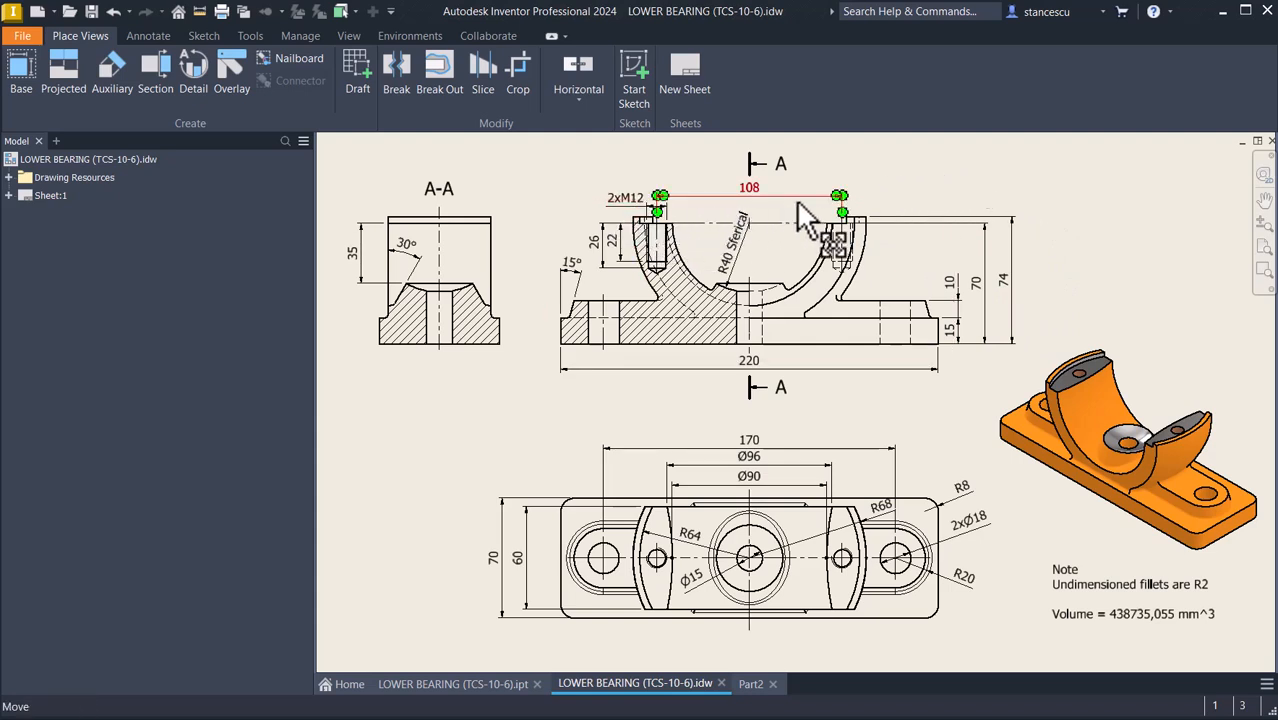
click(751, 684)
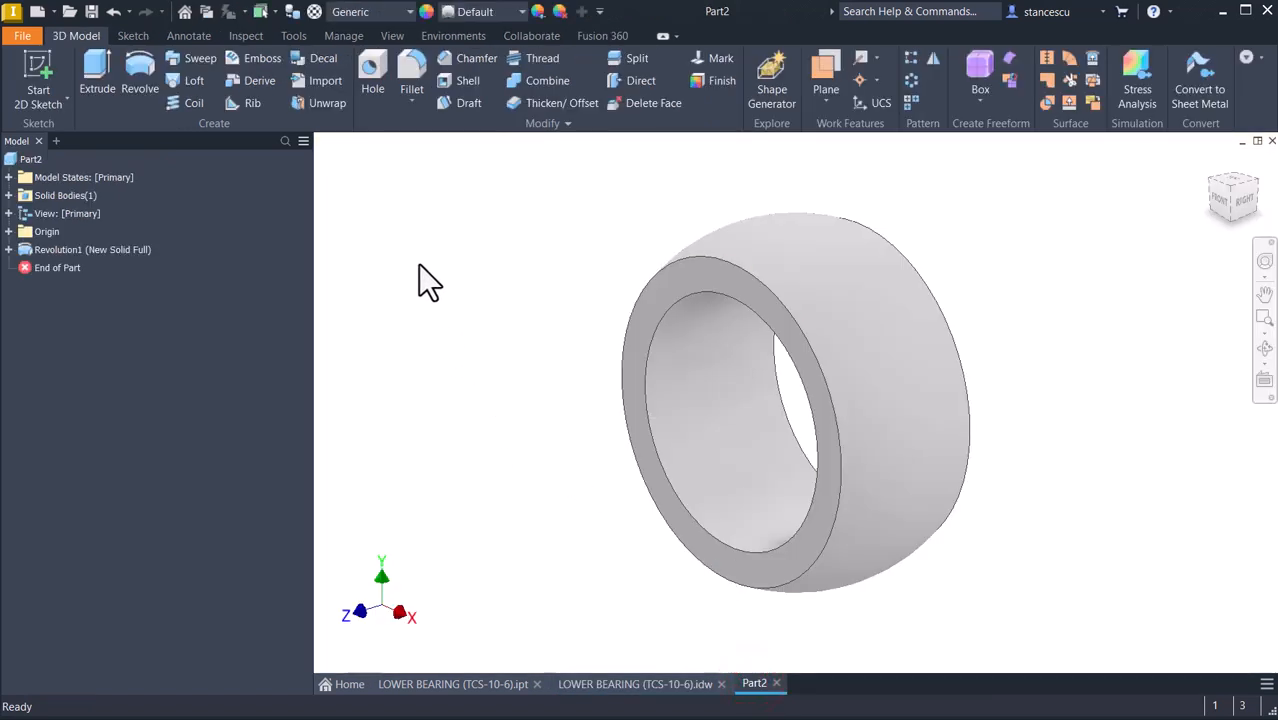
click(9, 231)
click(822, 66)
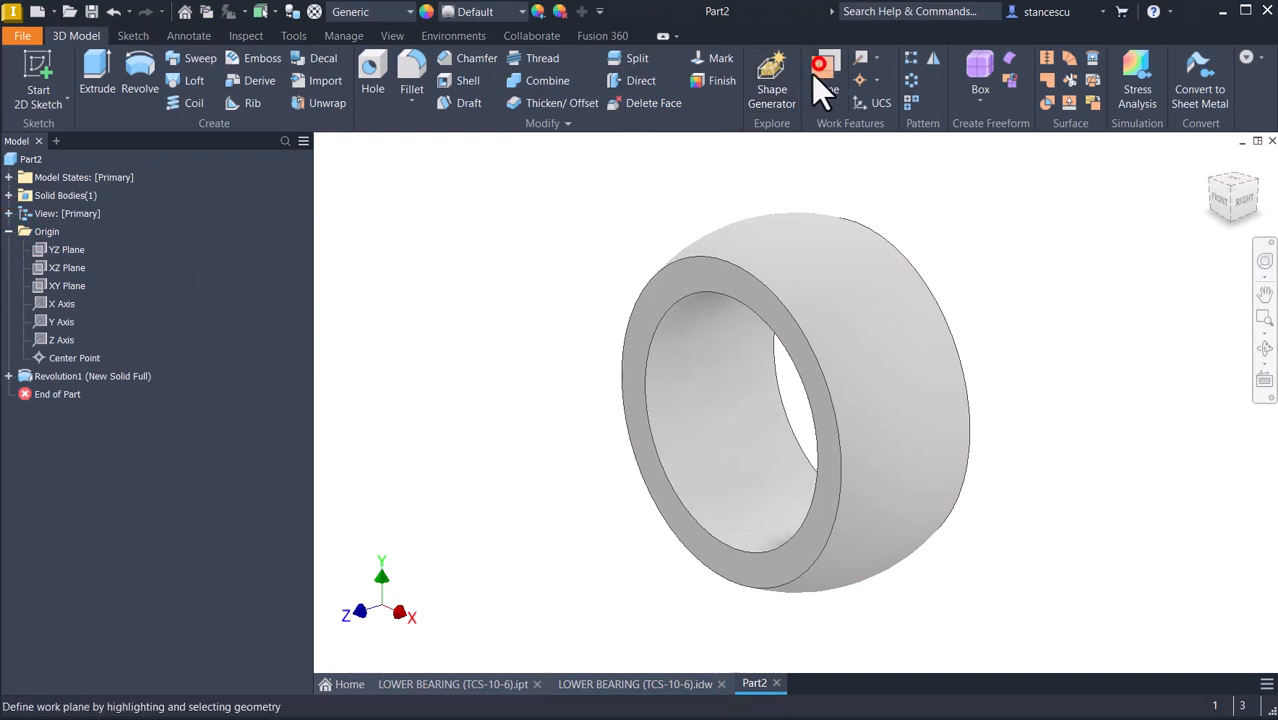
click(53, 270)
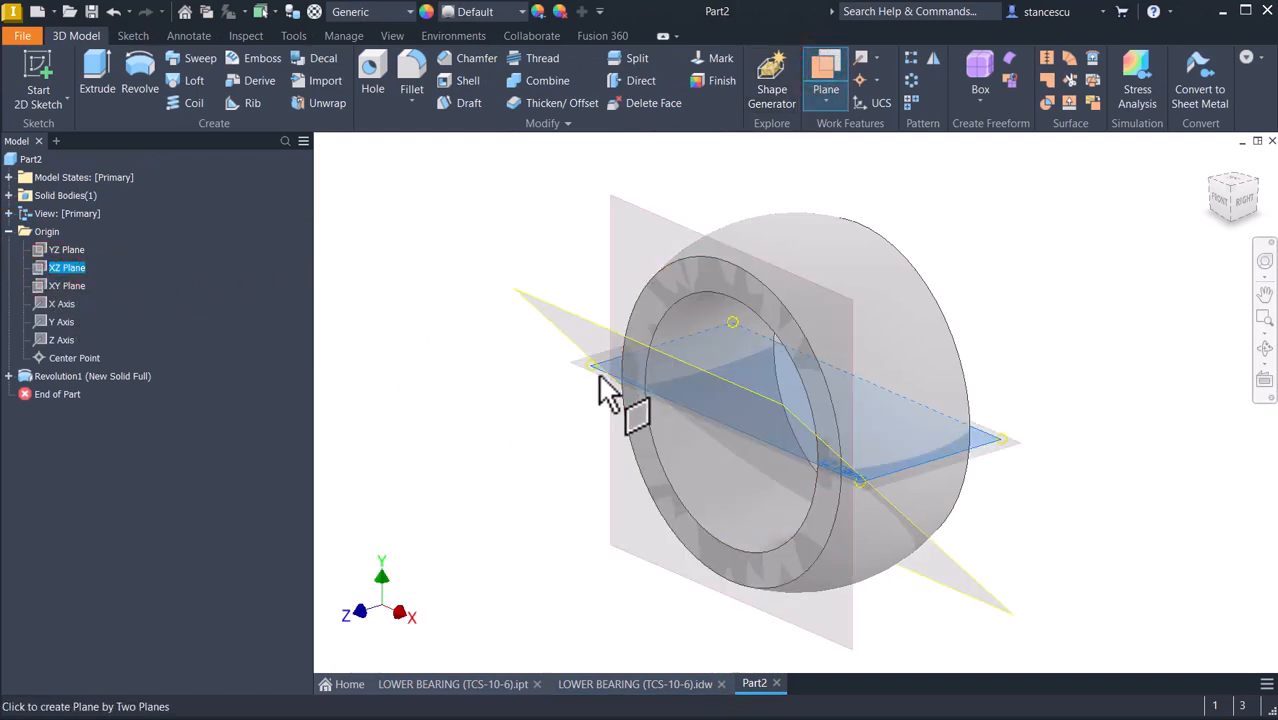
drag(584, 358, 584, 333)
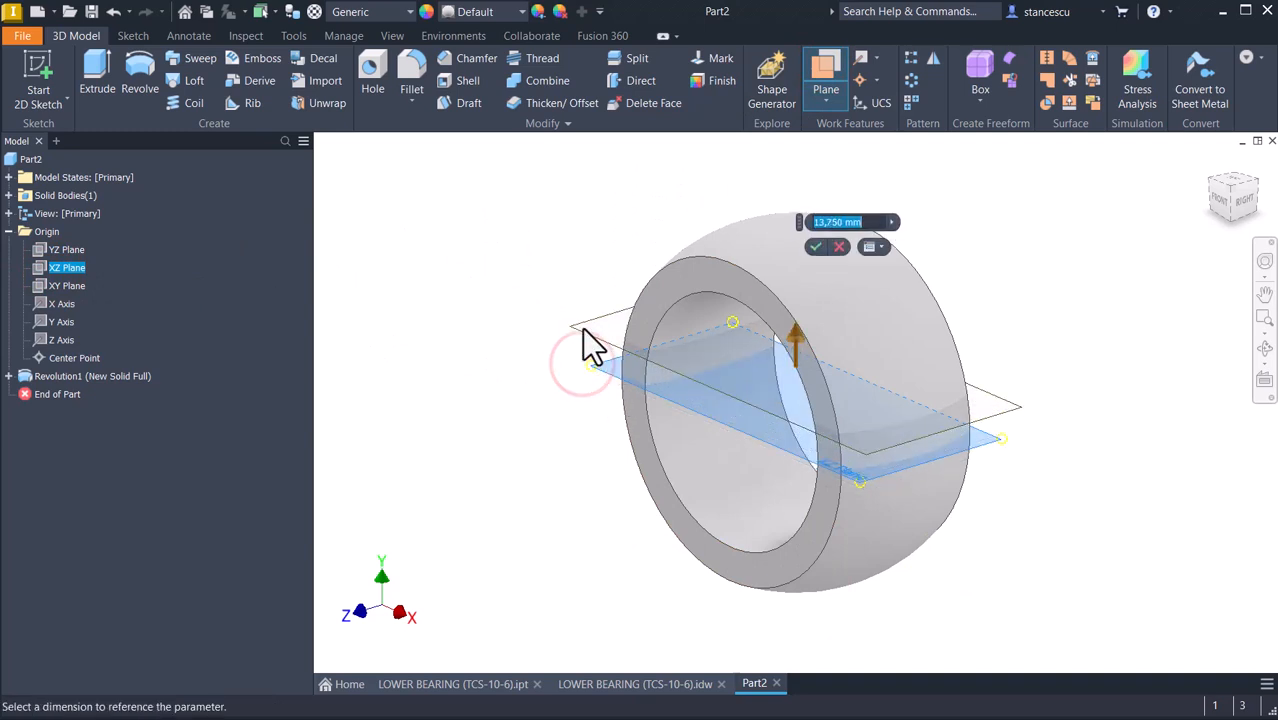
text(74)
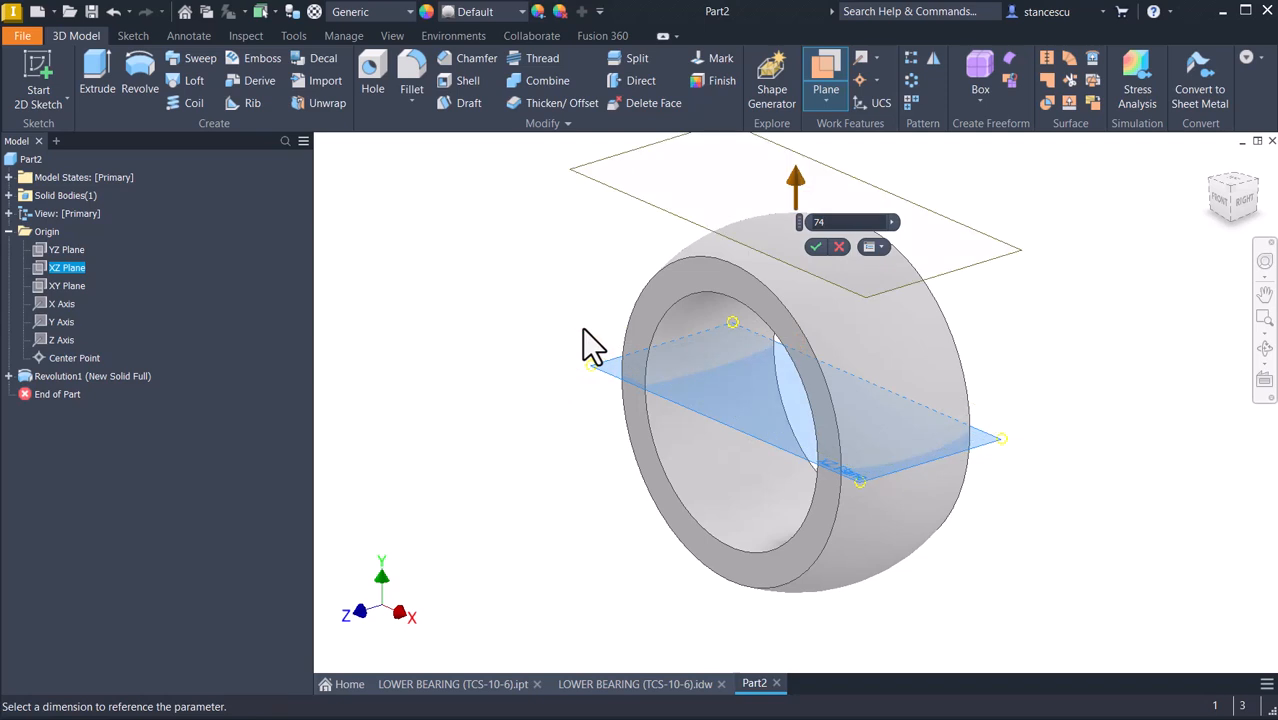
text(-70)
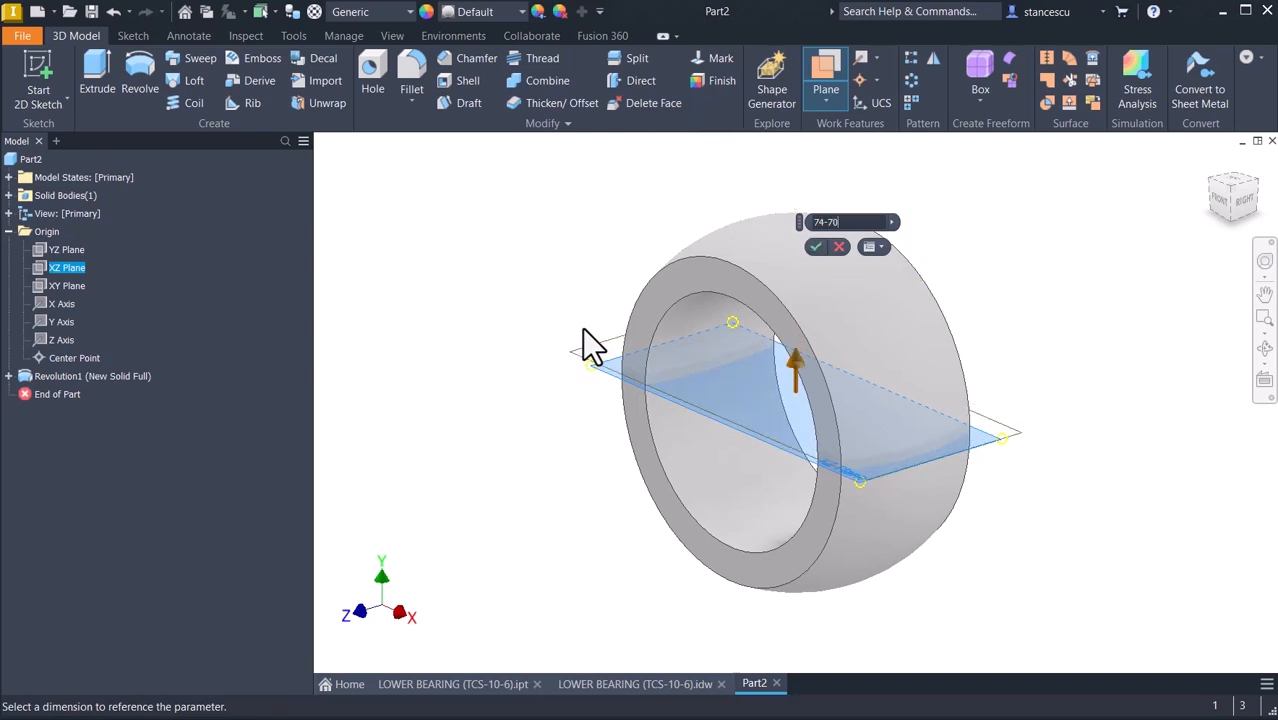
key(Return)
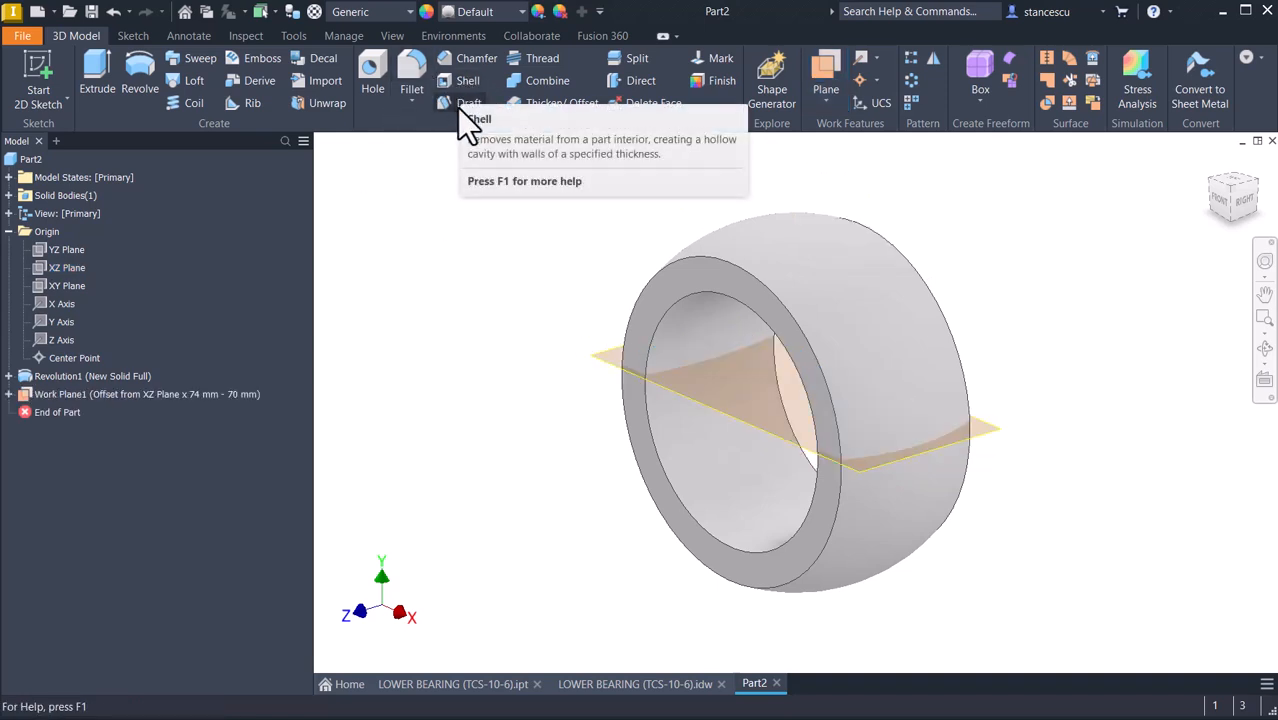
Split the ring solid with the offset work plane, removing the portion above the plane and keeping the lower one
click(615, 58)
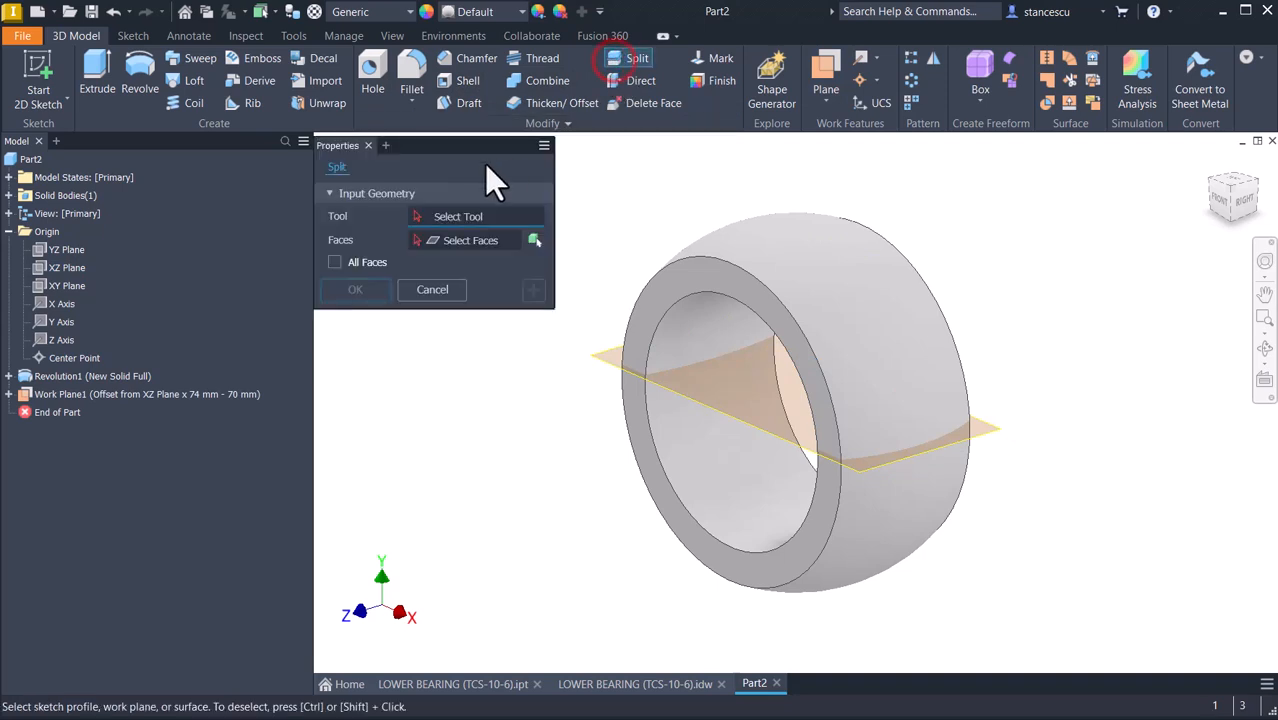
click(600, 357)
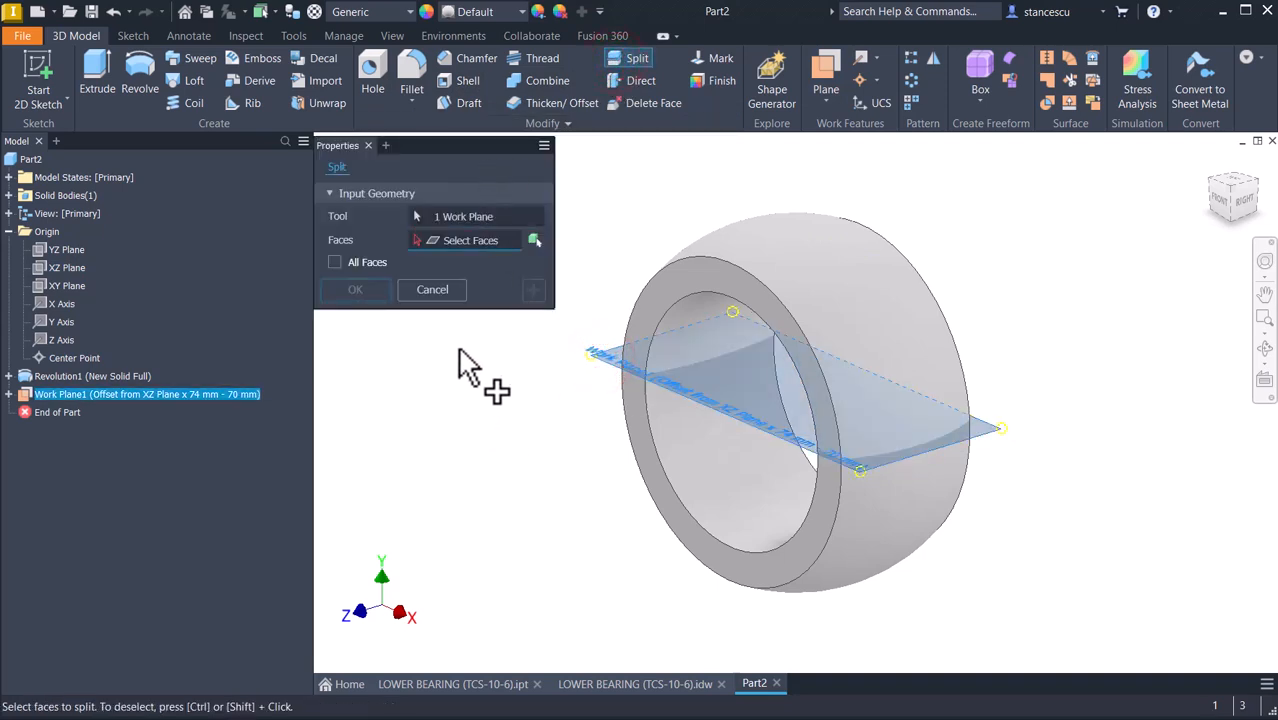
click(534, 241)
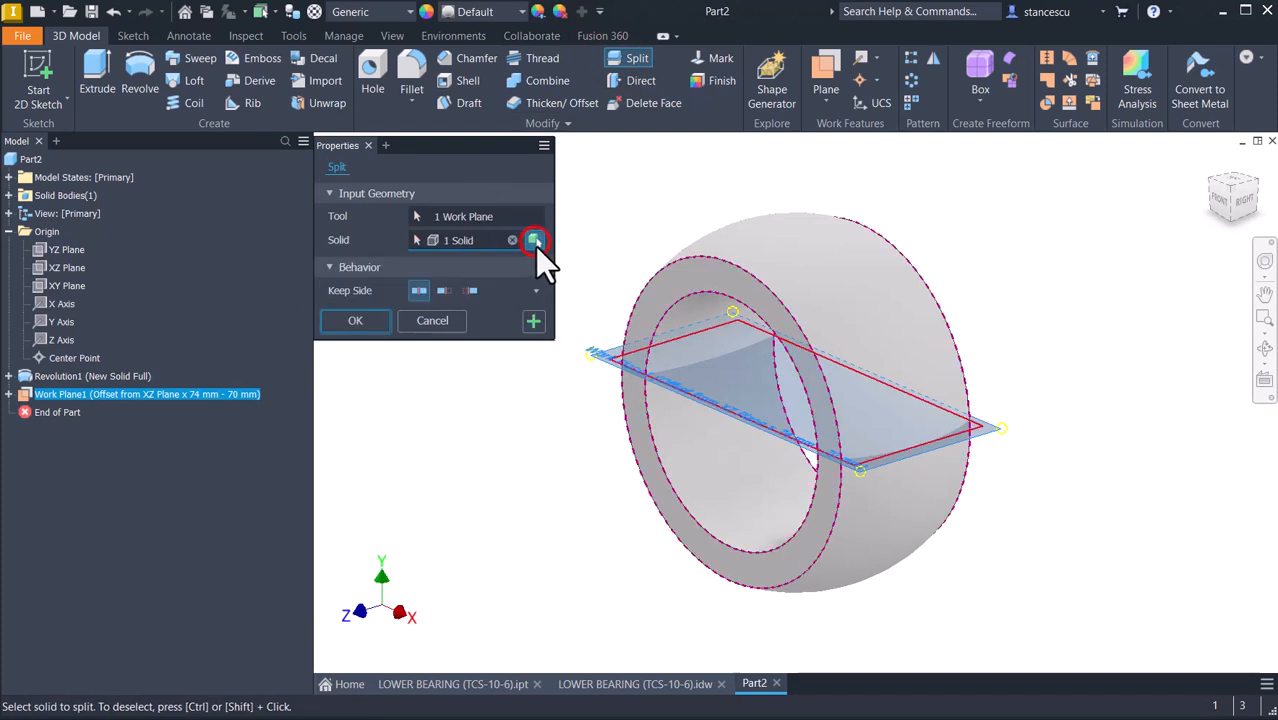
click(467, 291)
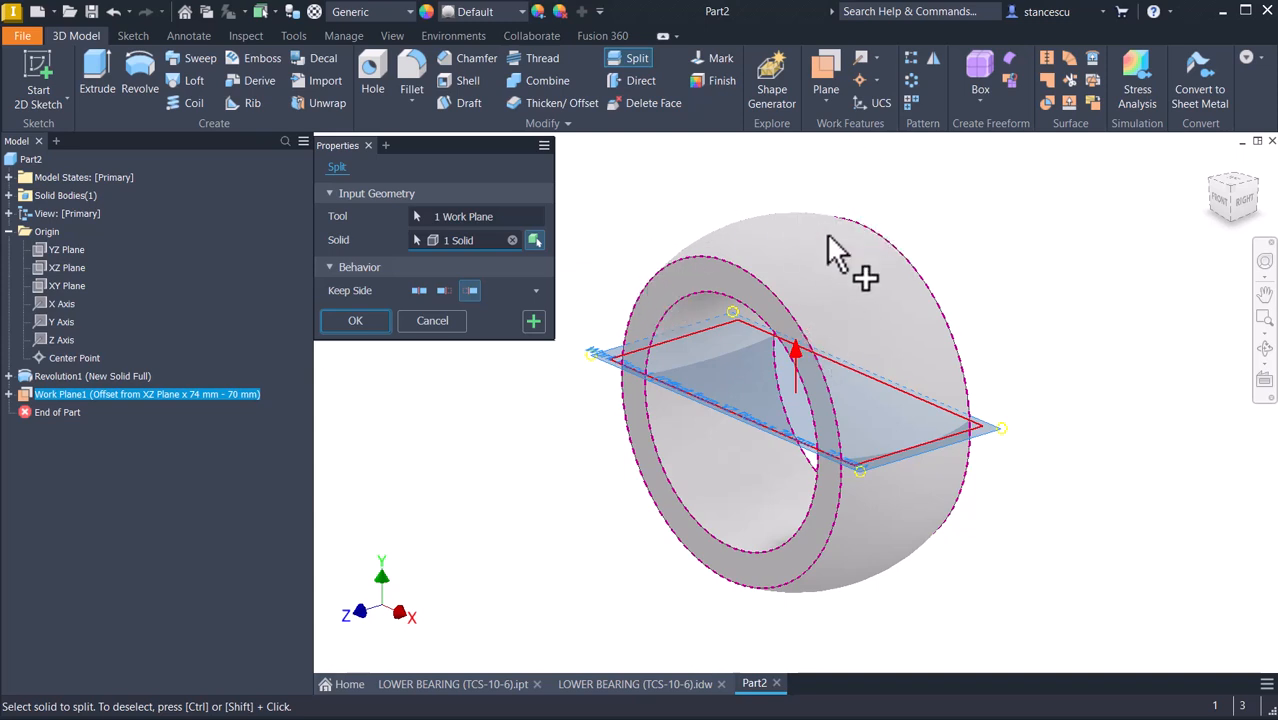
click(356, 321)
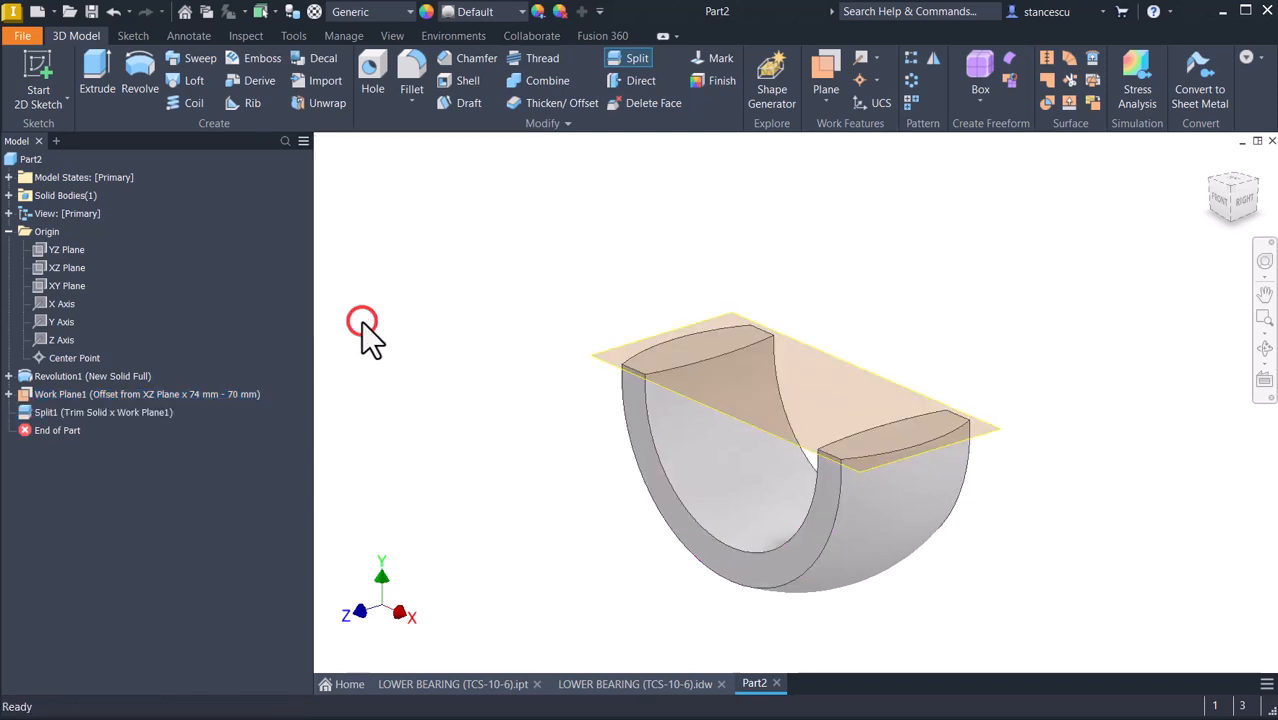
Hide the offset work plane and return the model to its home view
right_click(728, 312)
click(770, 334)
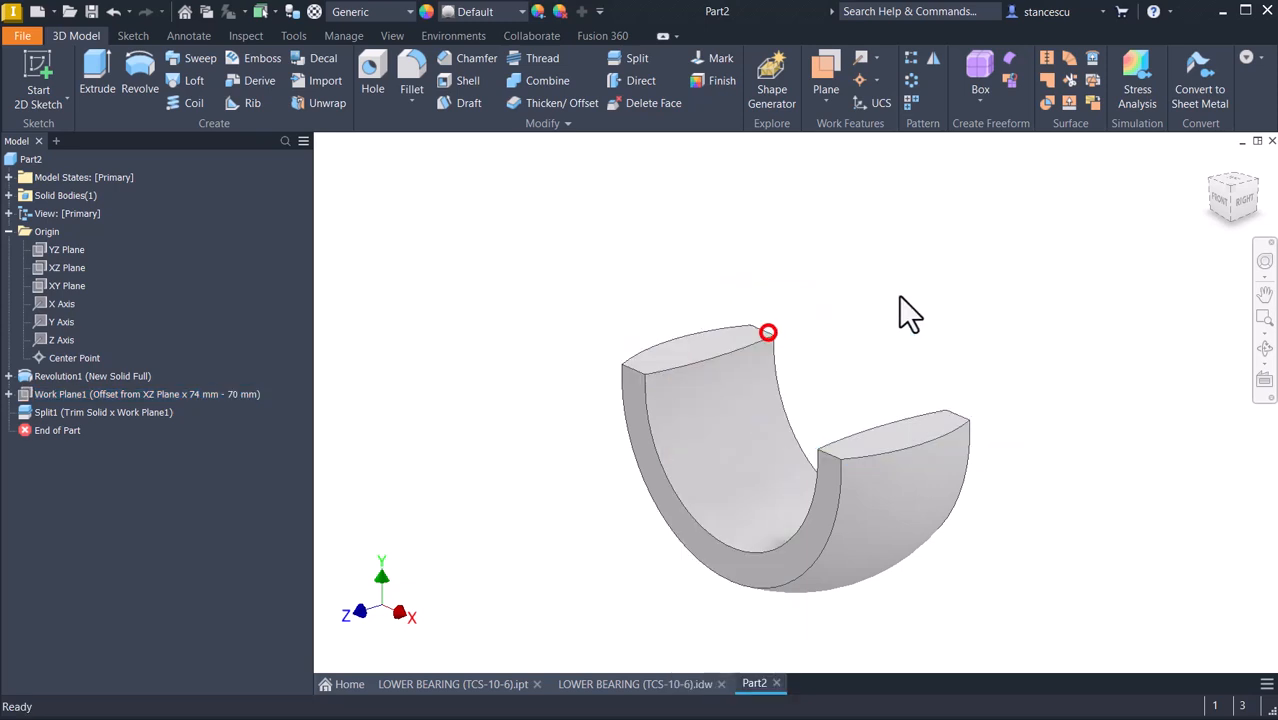
key(F6)
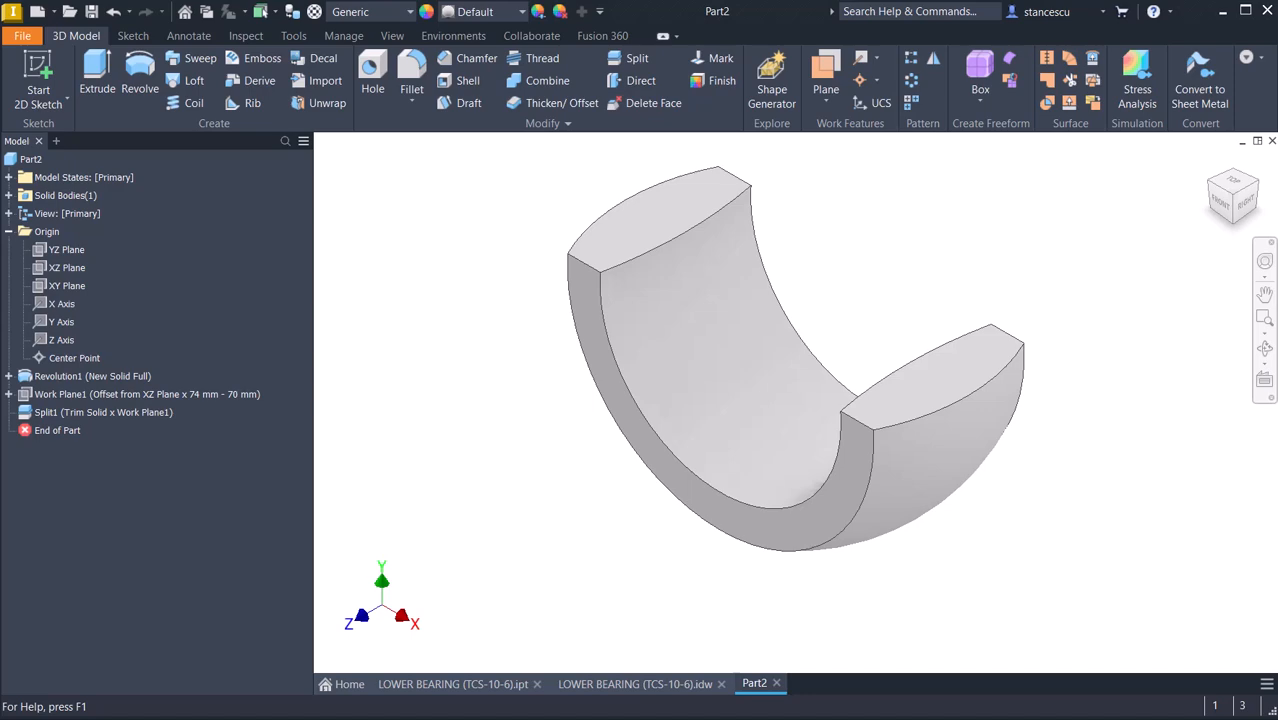
Check the base plate dimensions in the LOWER BEARING (TCS-10-6) drawing and start a sketch on the XY Plane of Part2
click(630, 686)
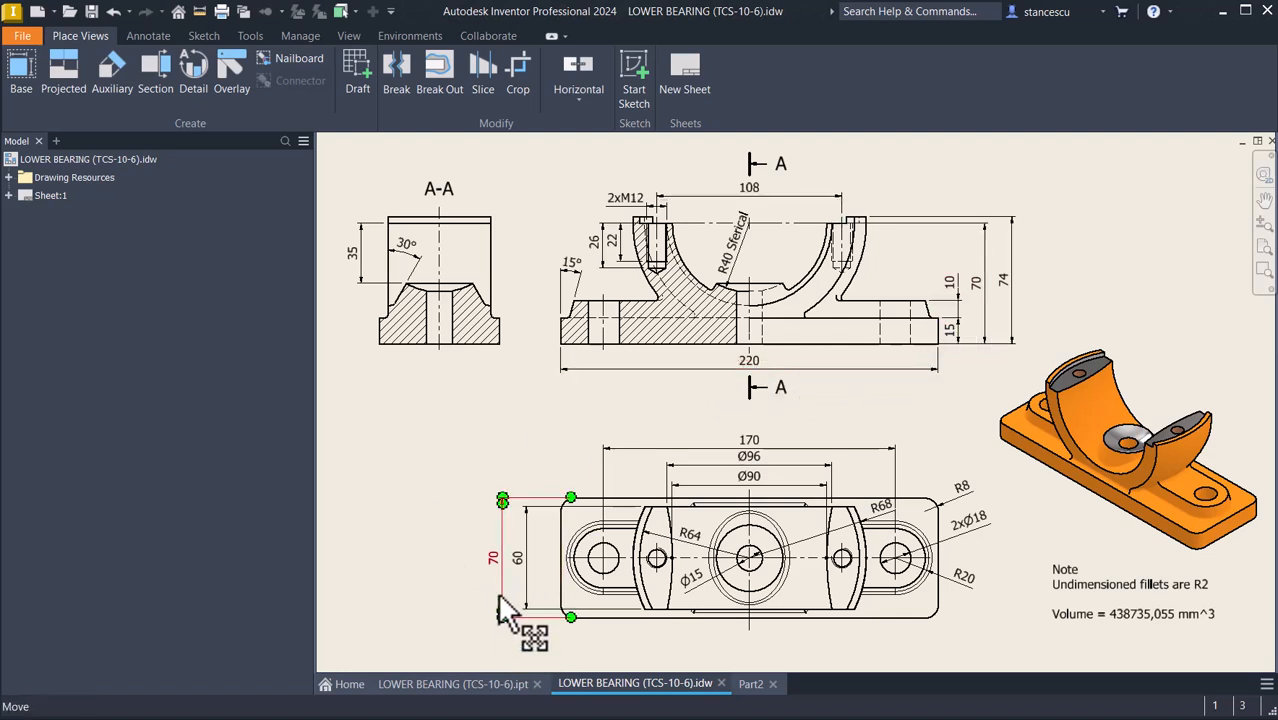
click(749, 688)
click(552, 559)
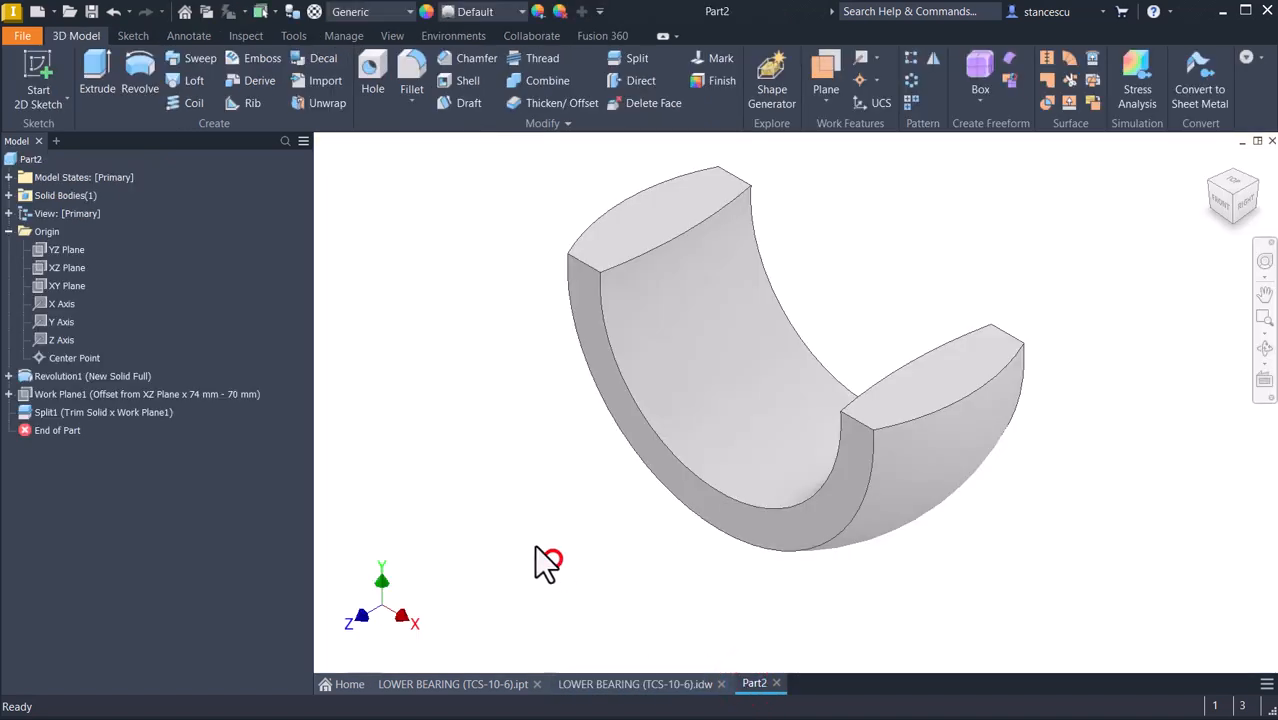
click(63, 287)
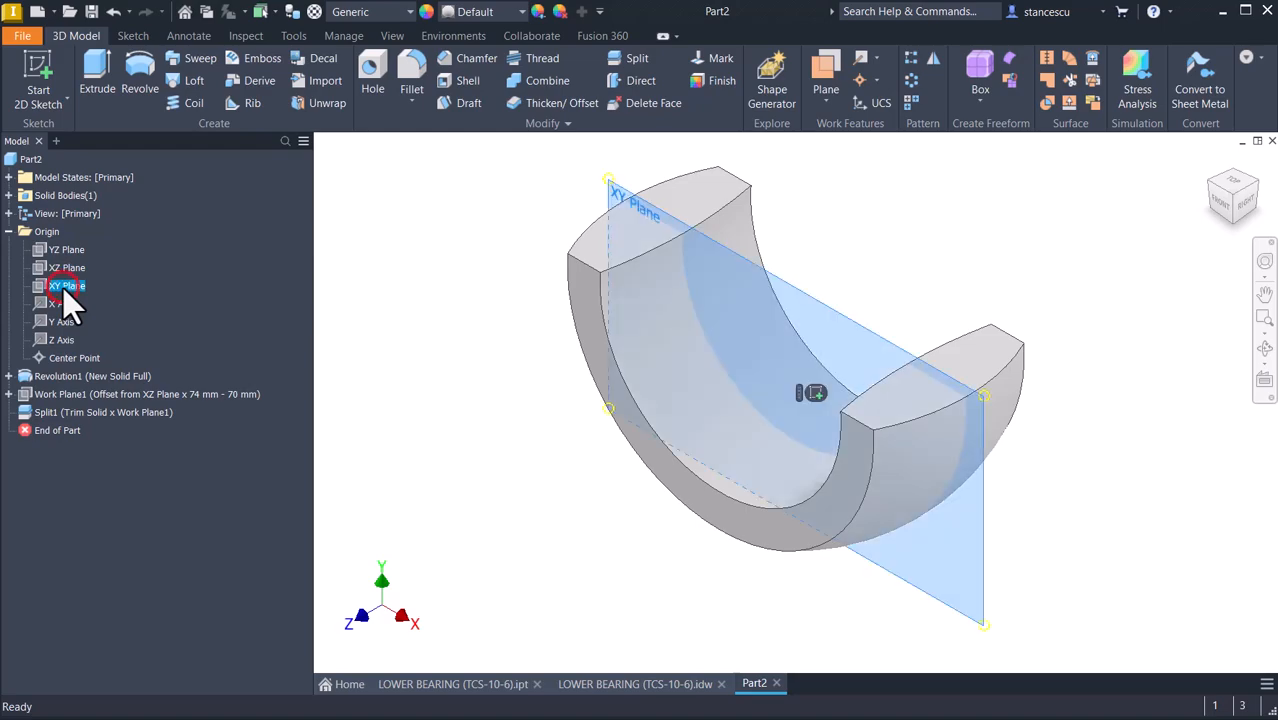
click(812, 393)
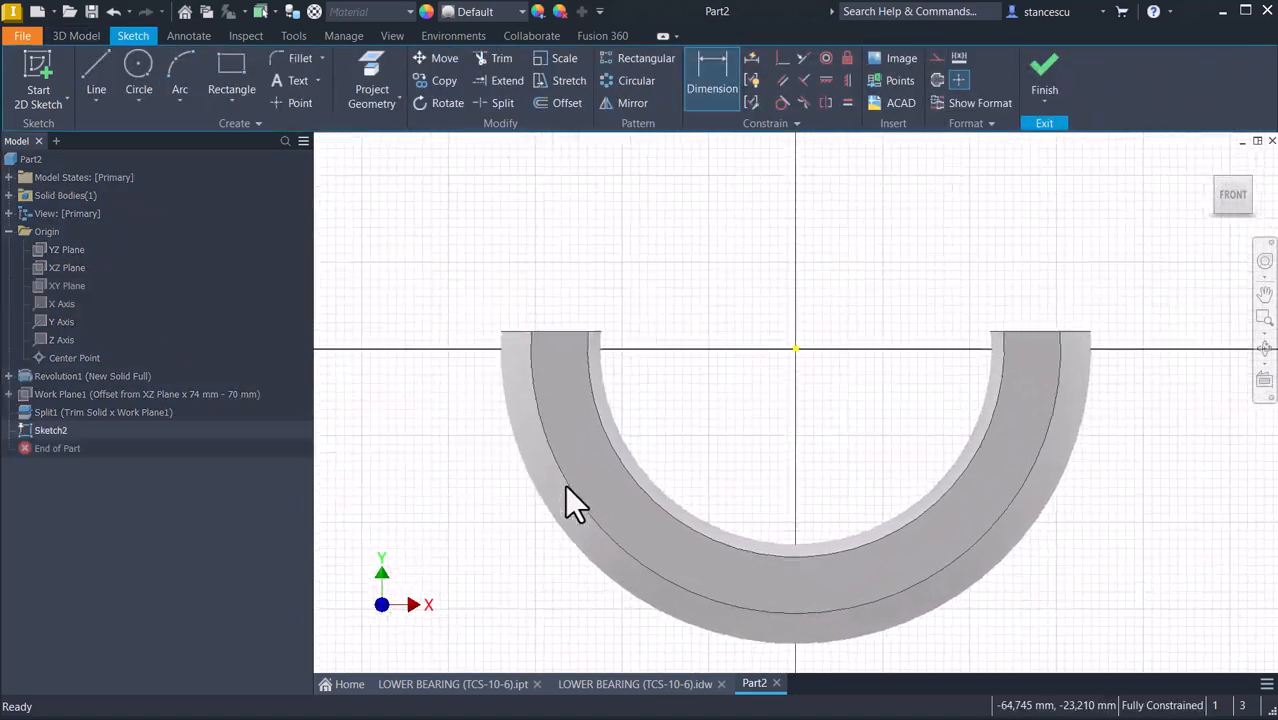
Sketch a 220 mm by 15 mm rectangle below the half ring for the base plate profile
scroll(516, 530, down, 3)
middle_drag(523, 535, 589, 444)
click(237, 60)
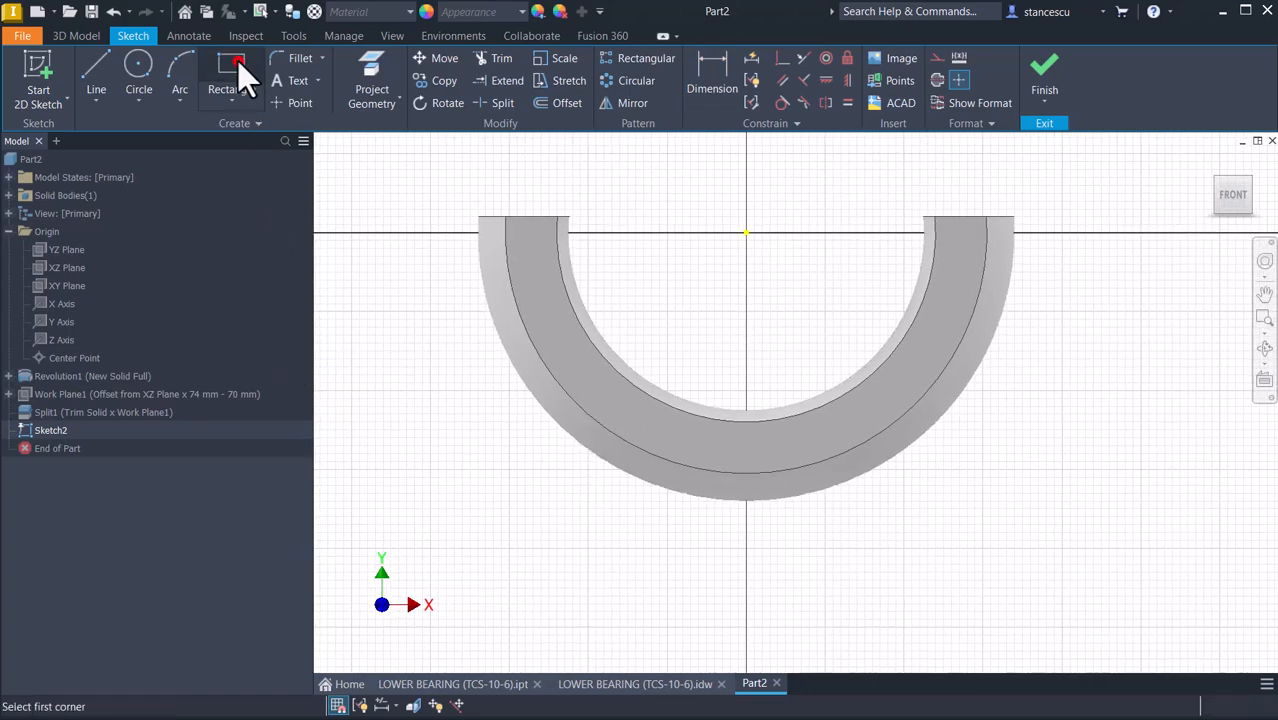
click(455, 575)
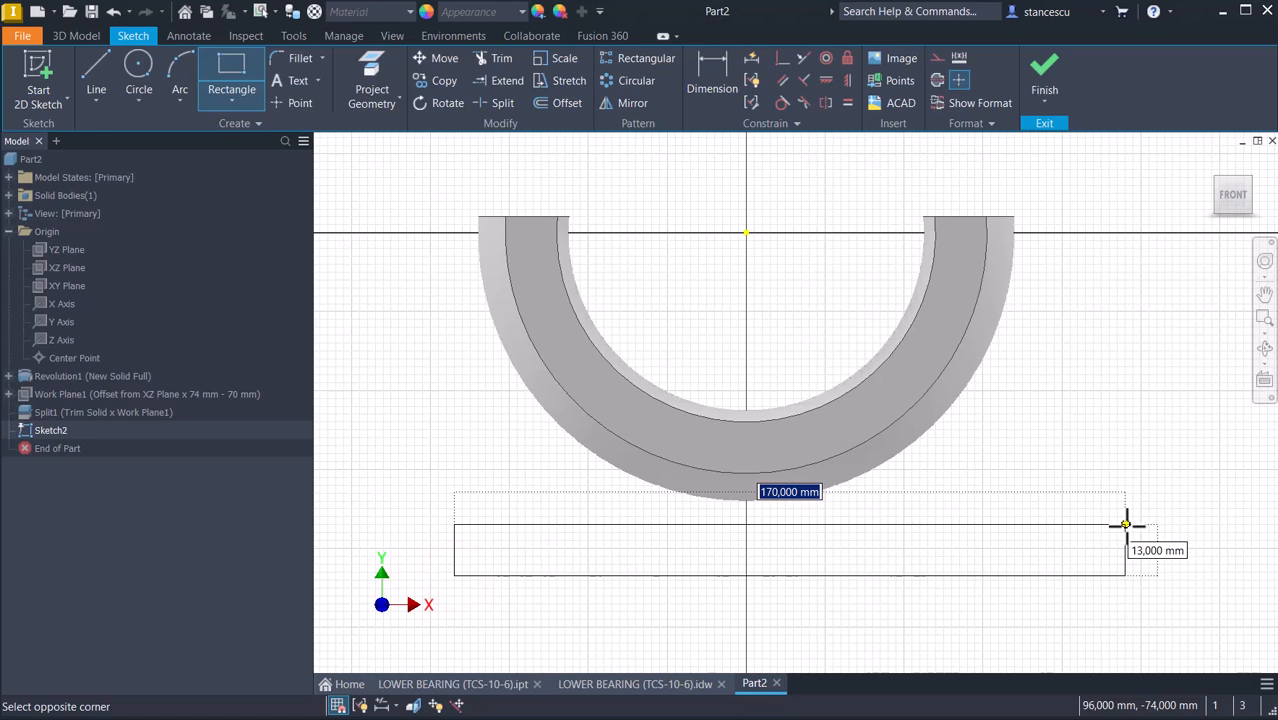
text(220)
key(Tab)
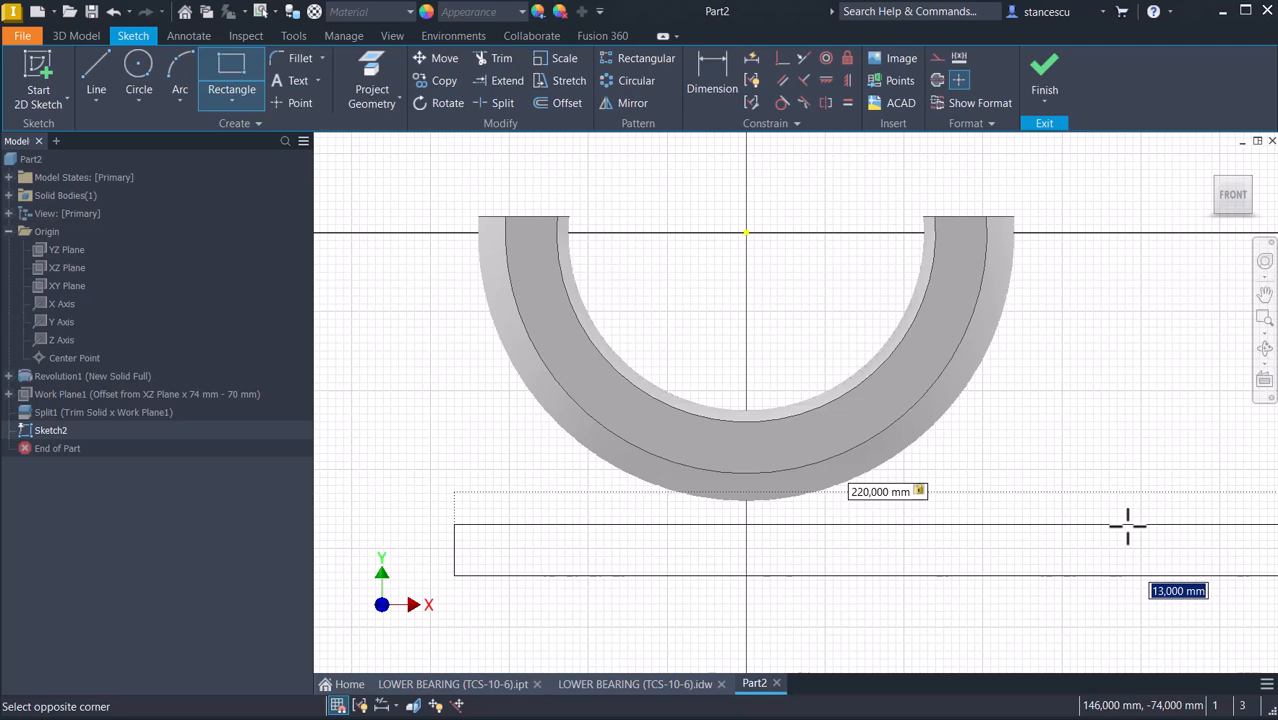
text(15)
key(Return)
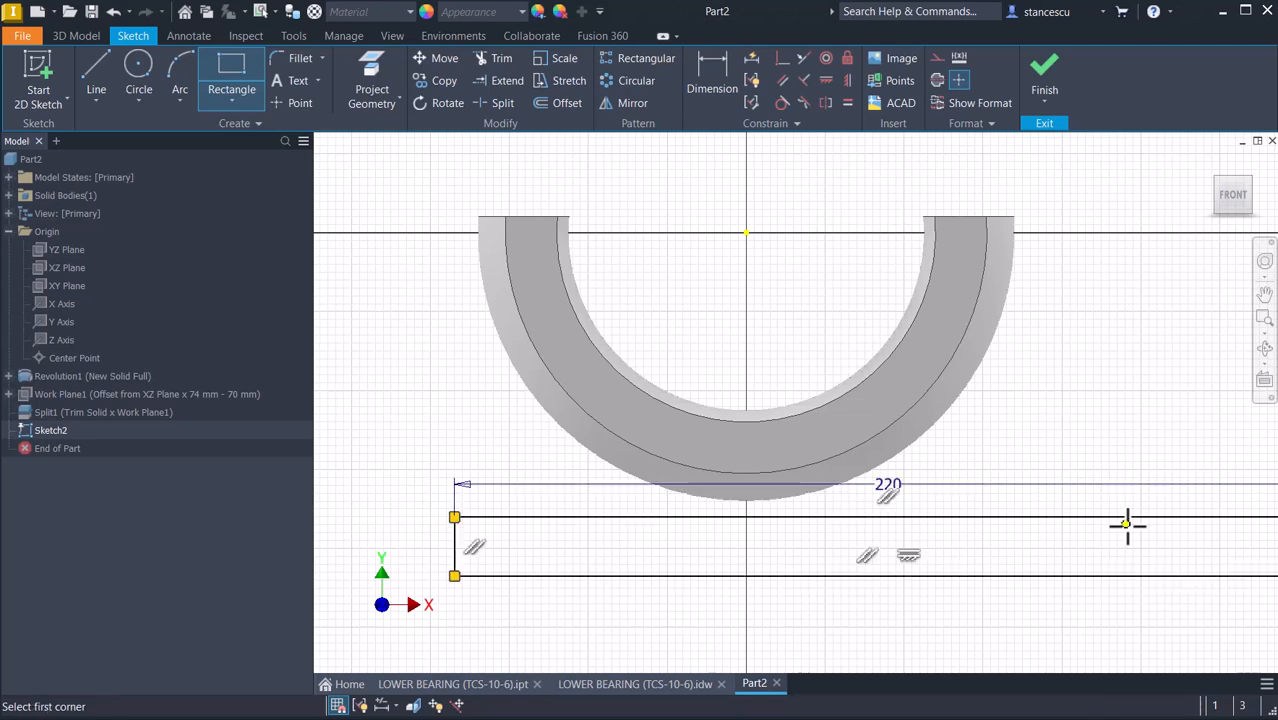
Constrain the midpoint of the rectangle's upper edge to be vertically aligned with the sketch origin
click(847, 80)
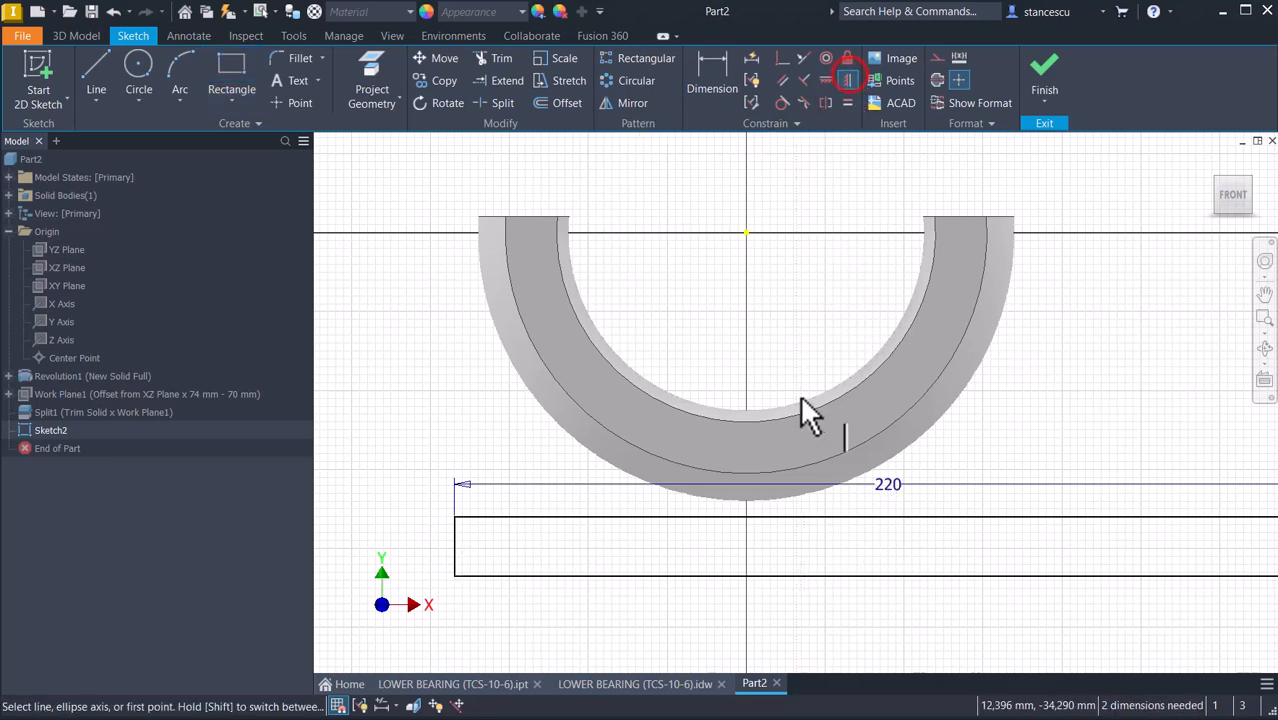
click(888, 518)
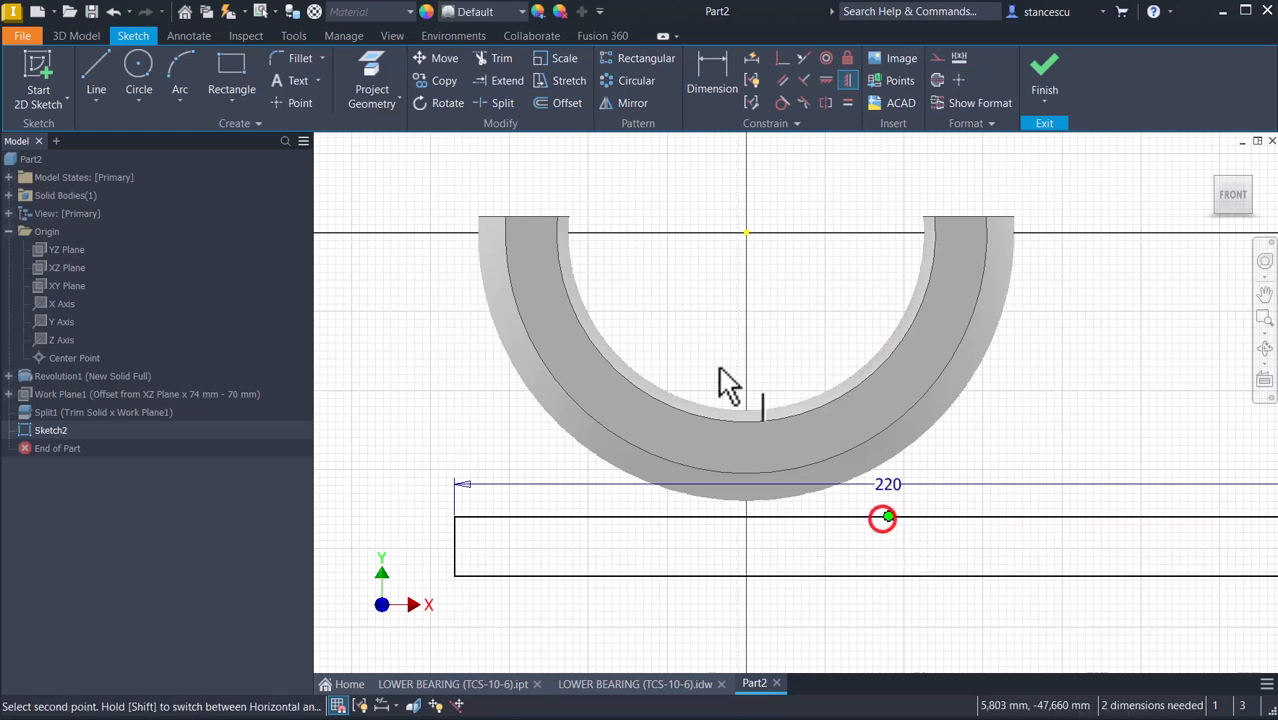
click(745, 232)
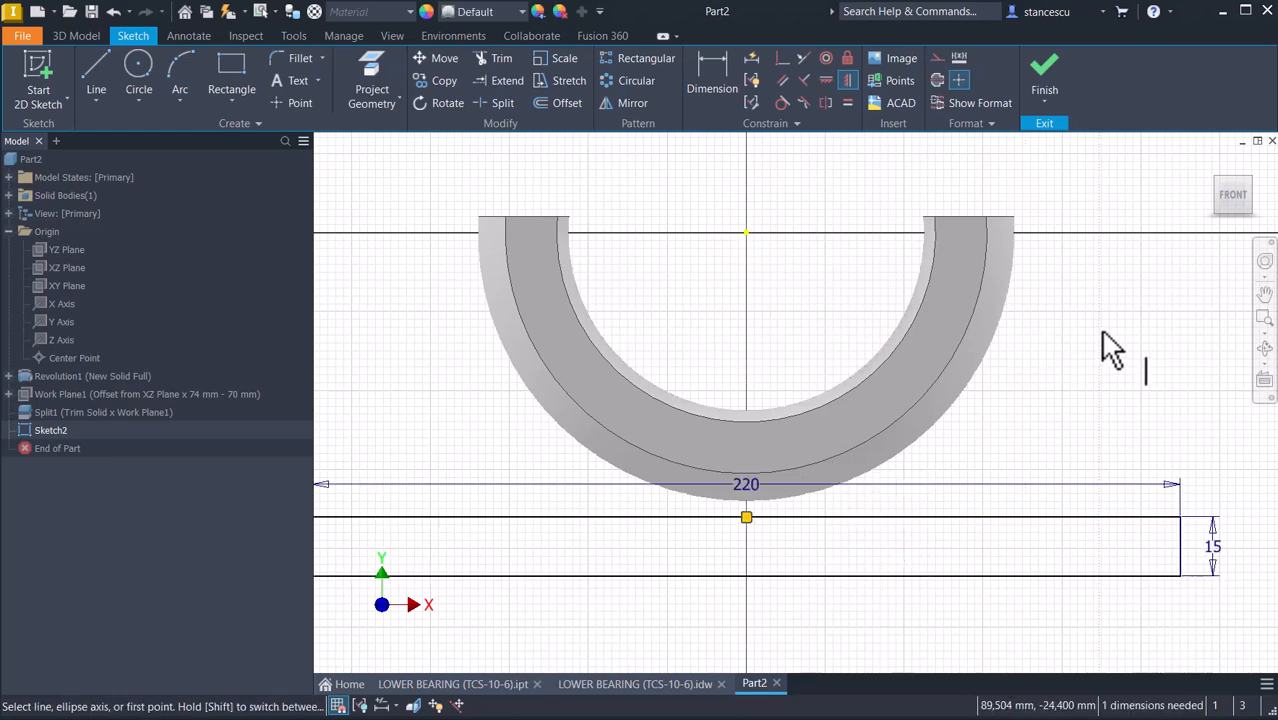
Dimension the vertical distance from the origin to the rectangle's lower edge as 70 mm
key(Home)
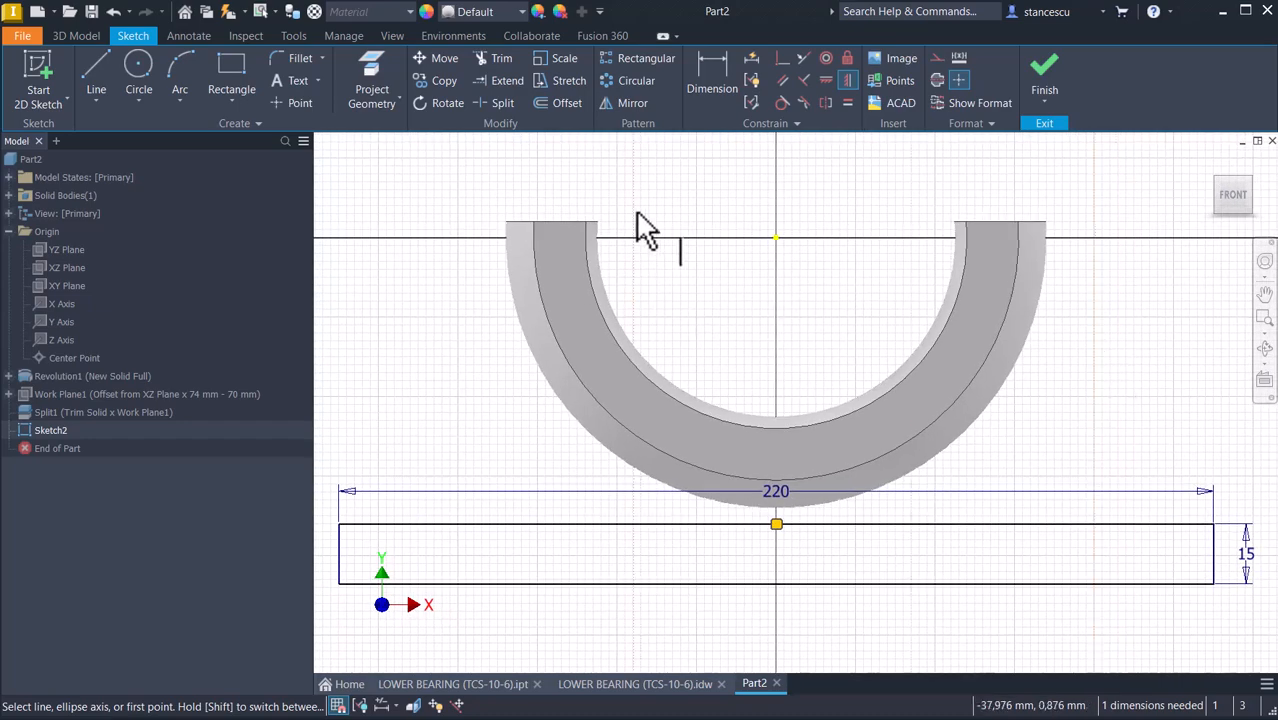
click(713, 68)
click(777, 238)
middle_drag(443, 422, 499, 399)
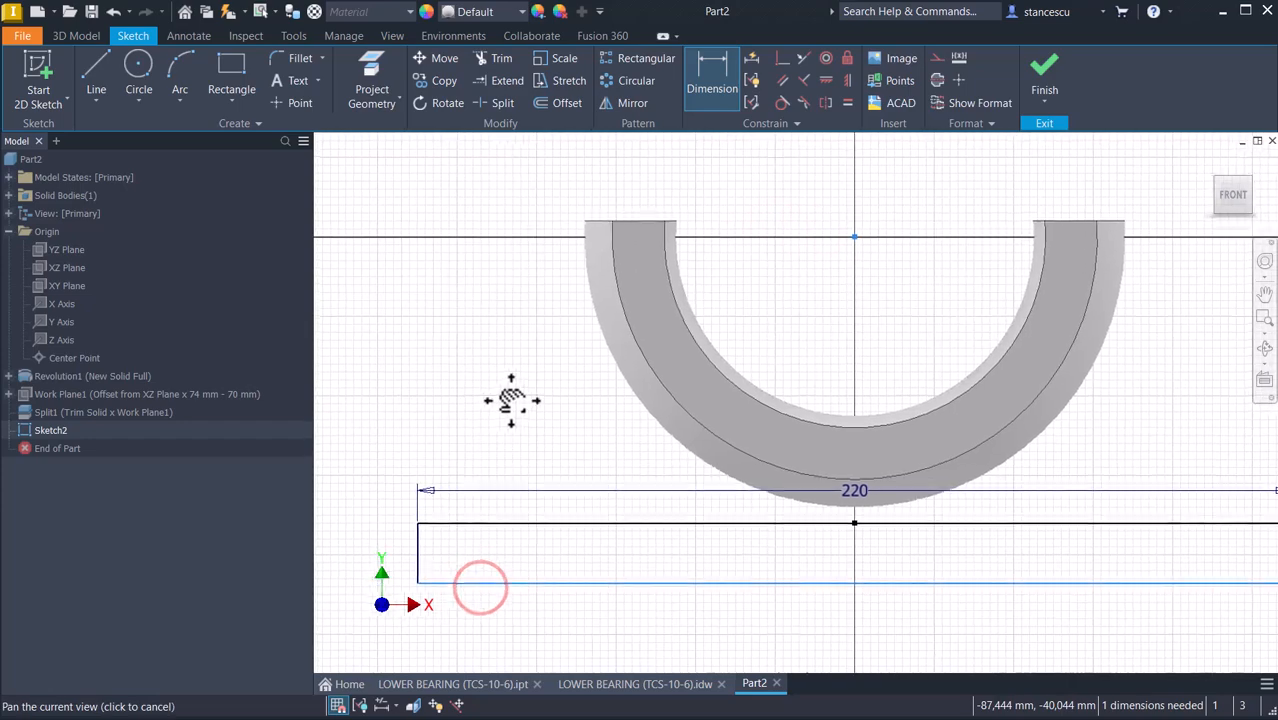
double_click(370, 387)
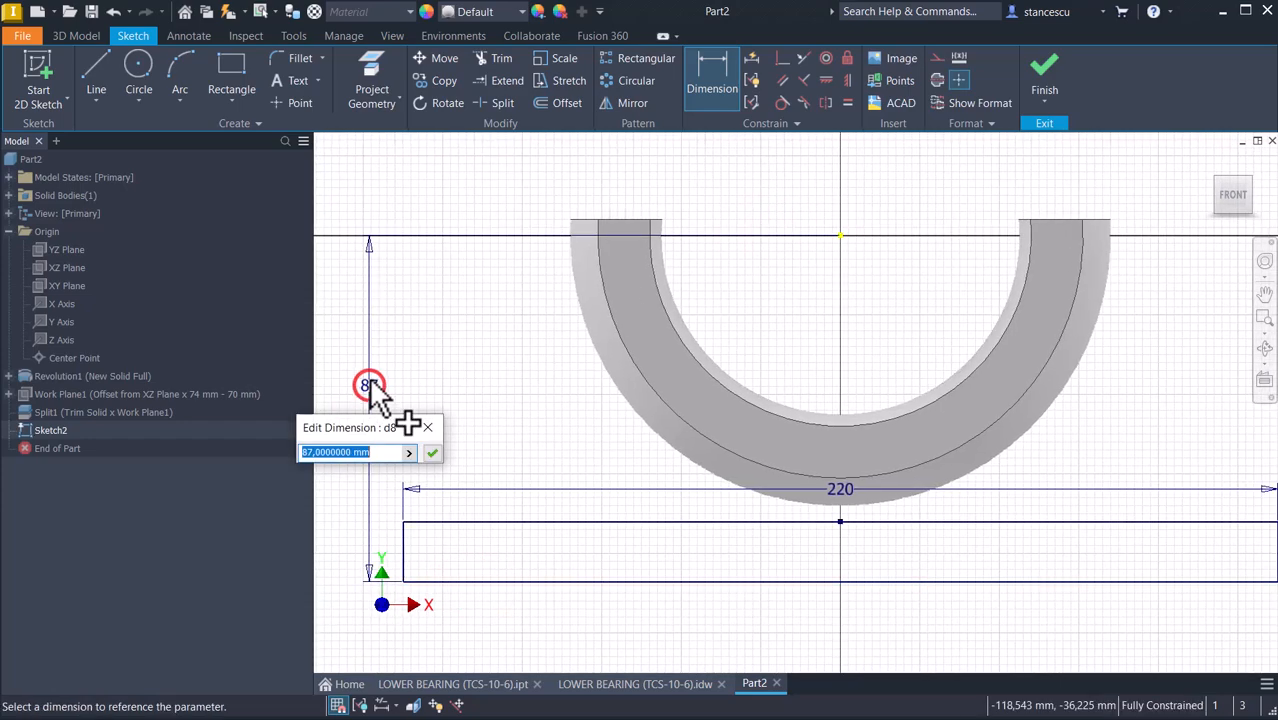
text(70)
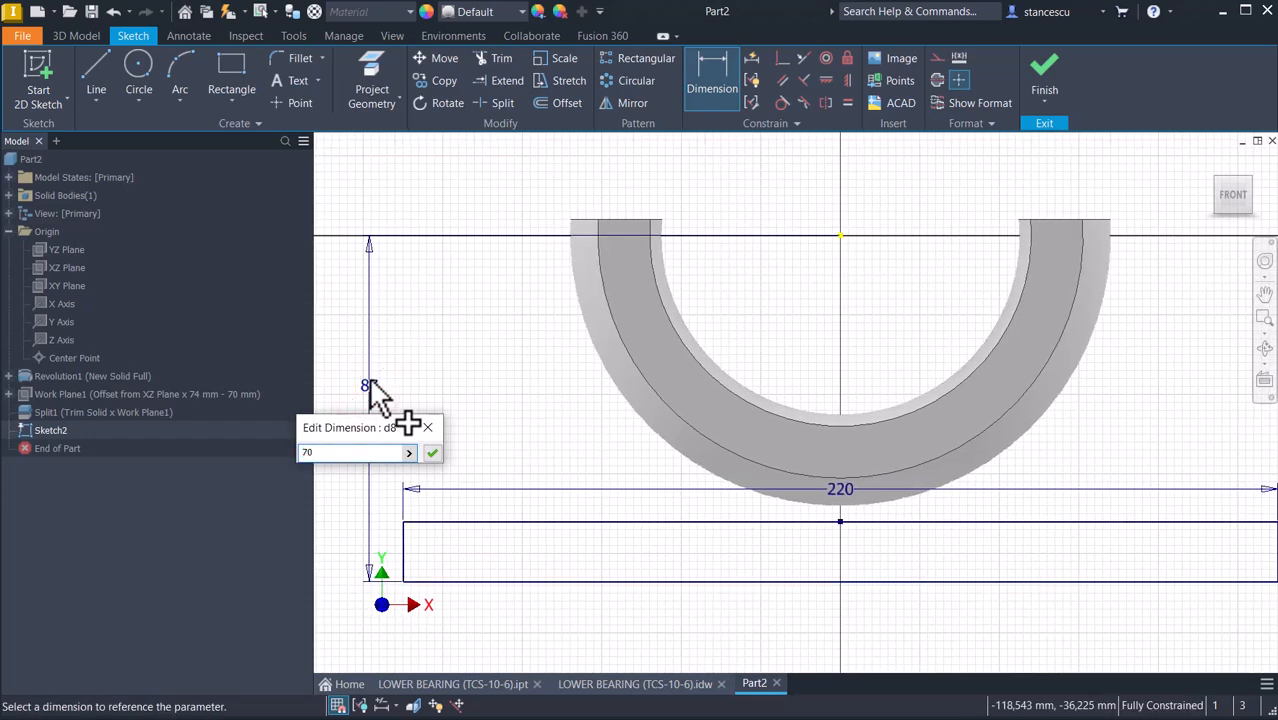
key(Return)
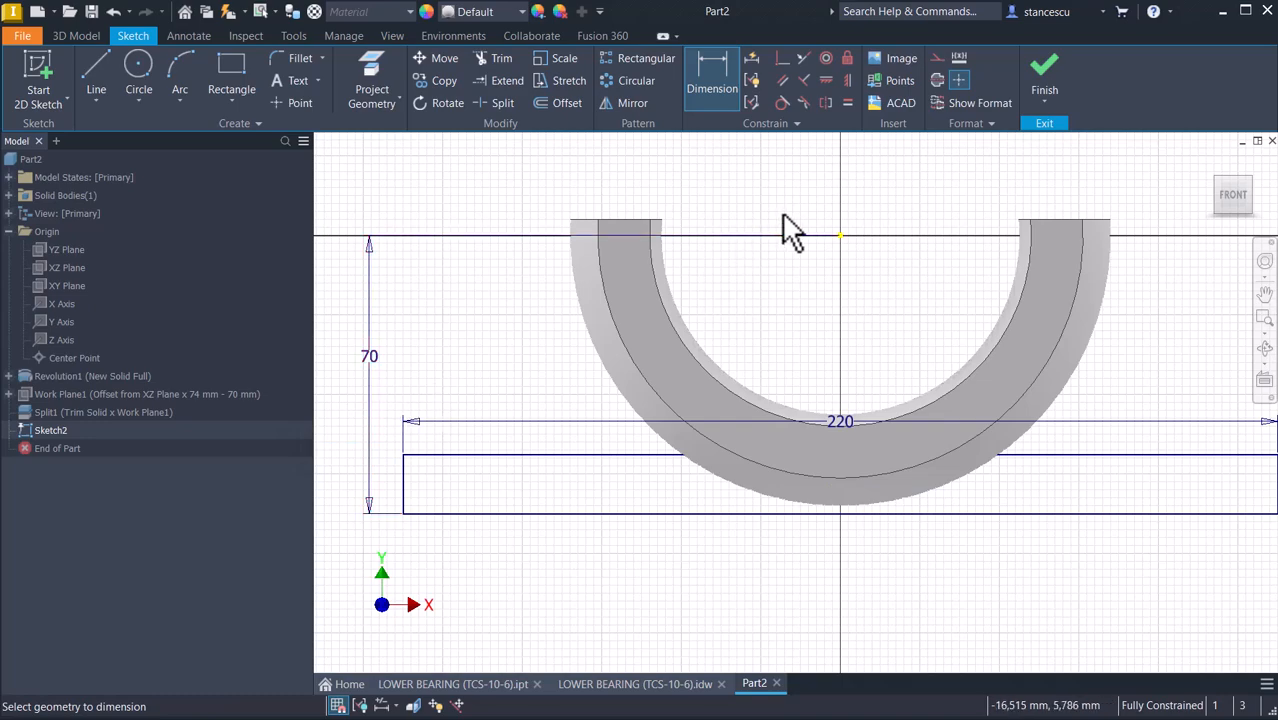
Finish the sketch and extrude the rectangle 70 mm symmetrically, joining it to the half ring
click(1036, 75)
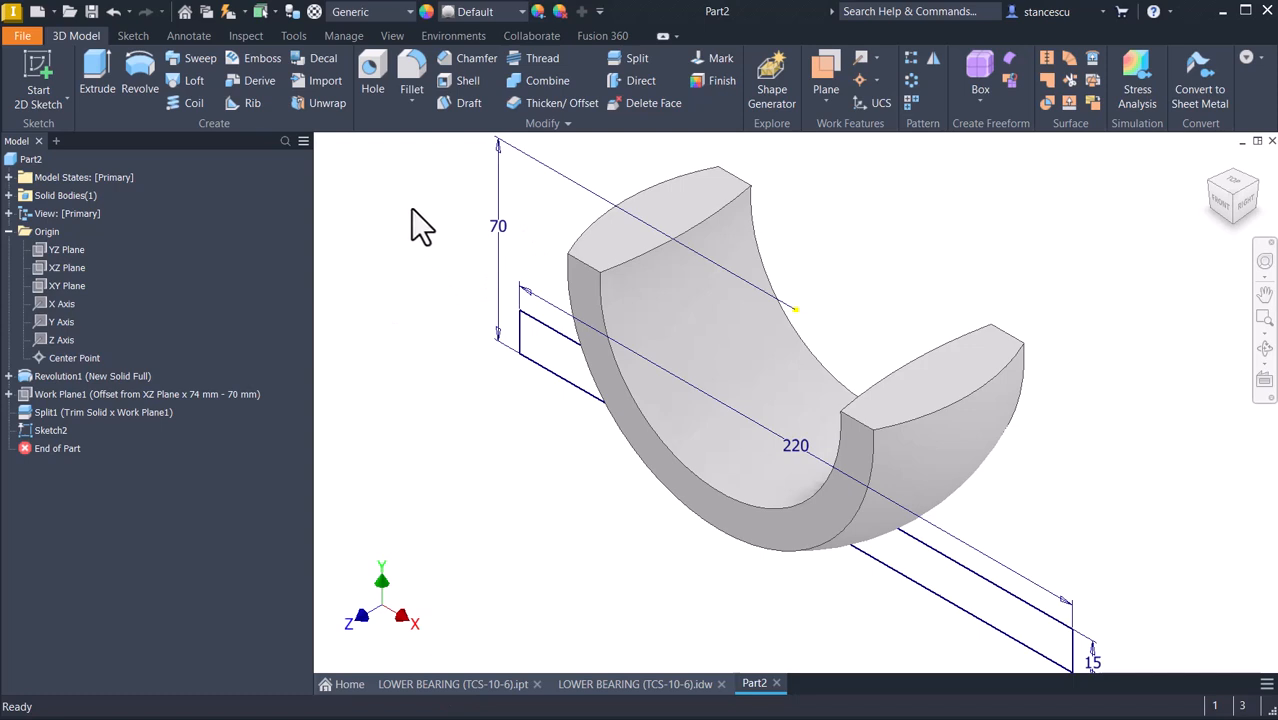
click(99, 71)
click(465, 290)
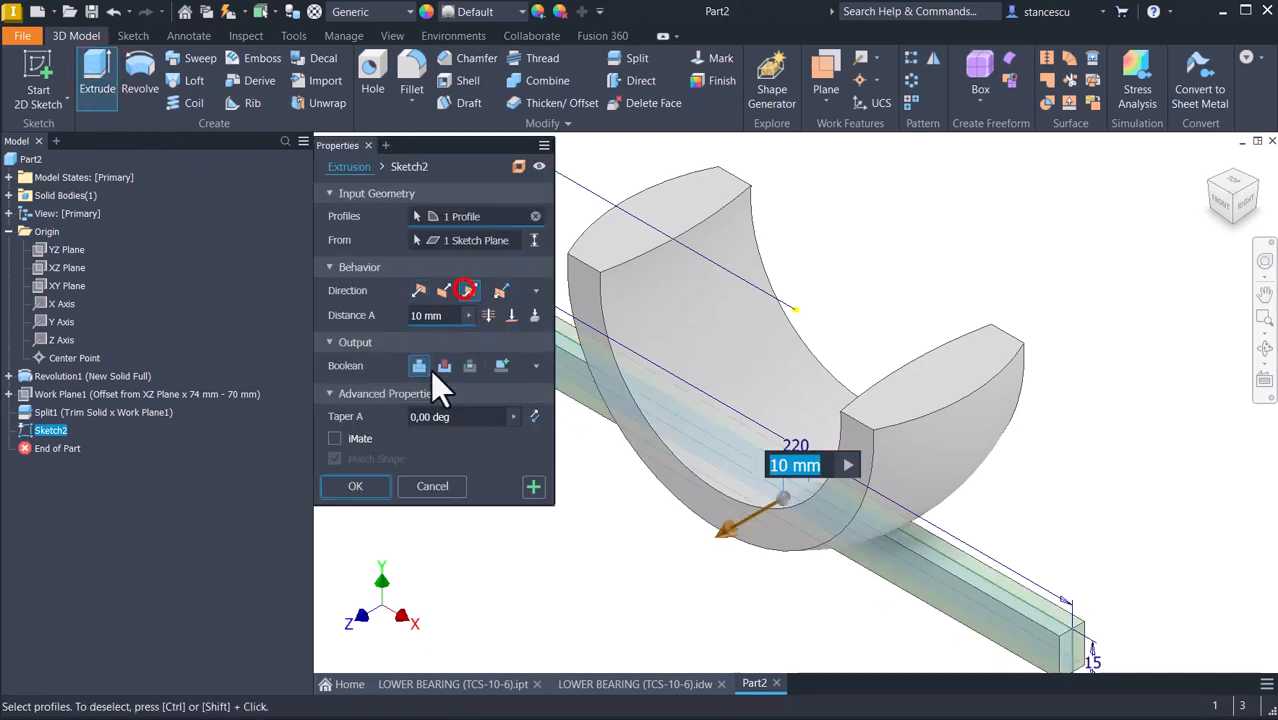
text(70)
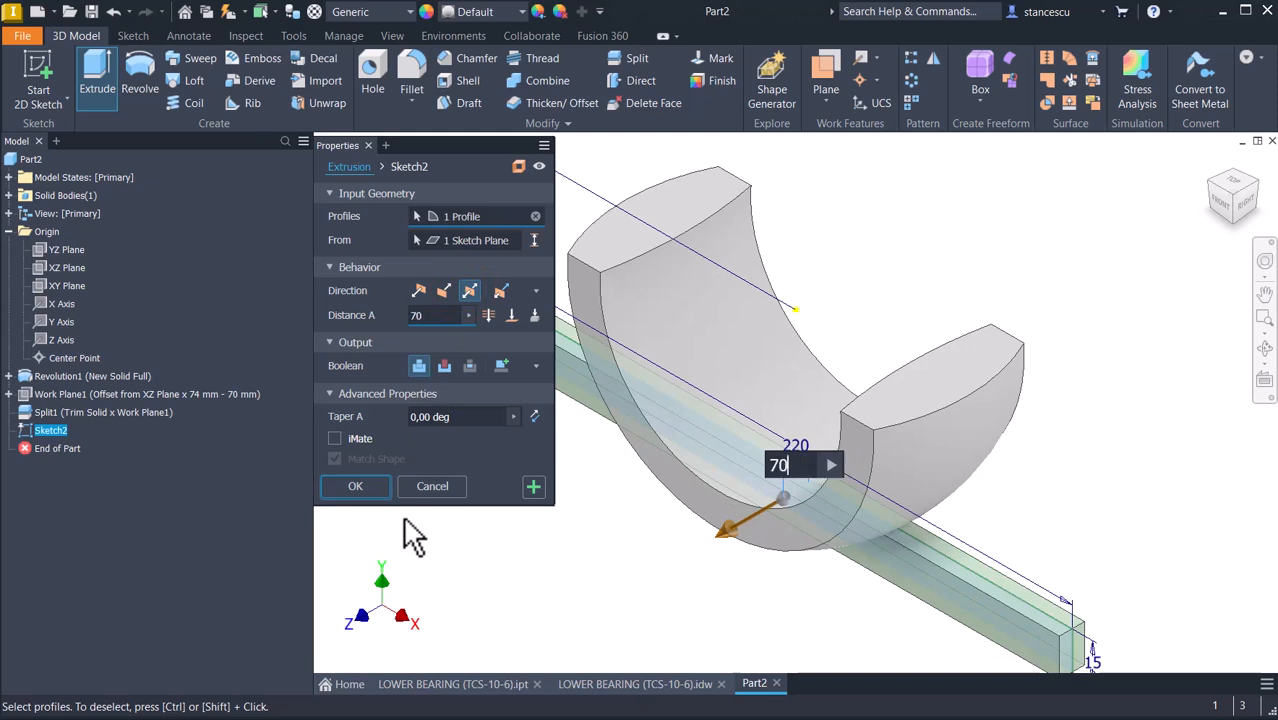
key(Return)
key(F6)
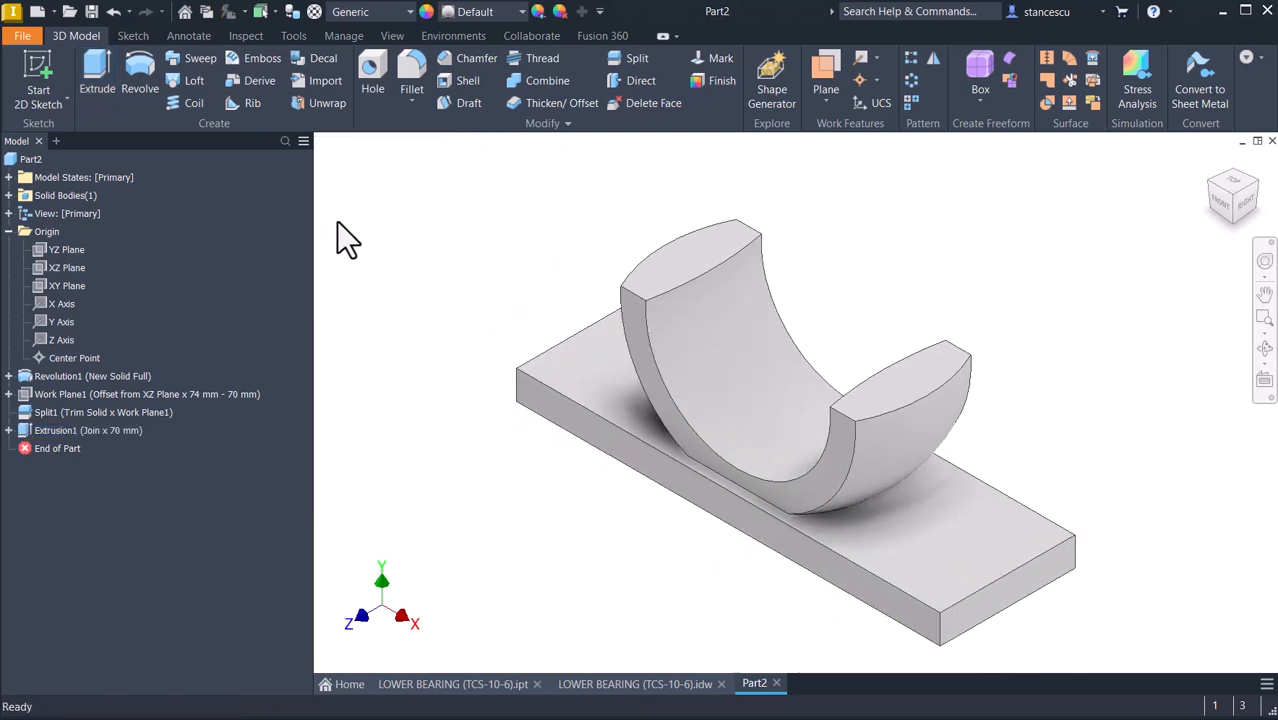
Fillet the four vertical corner edges of the base plate with an 8 mm radius
click(530, 373)
key(f)
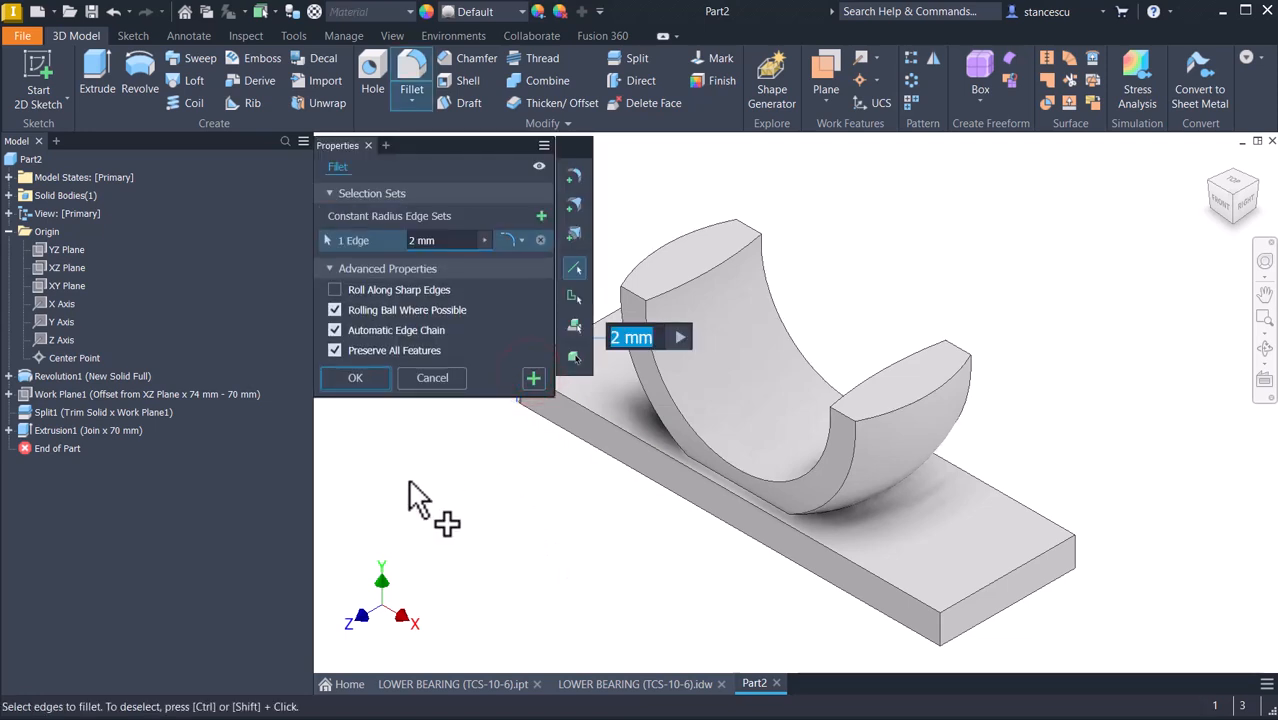
text(8)
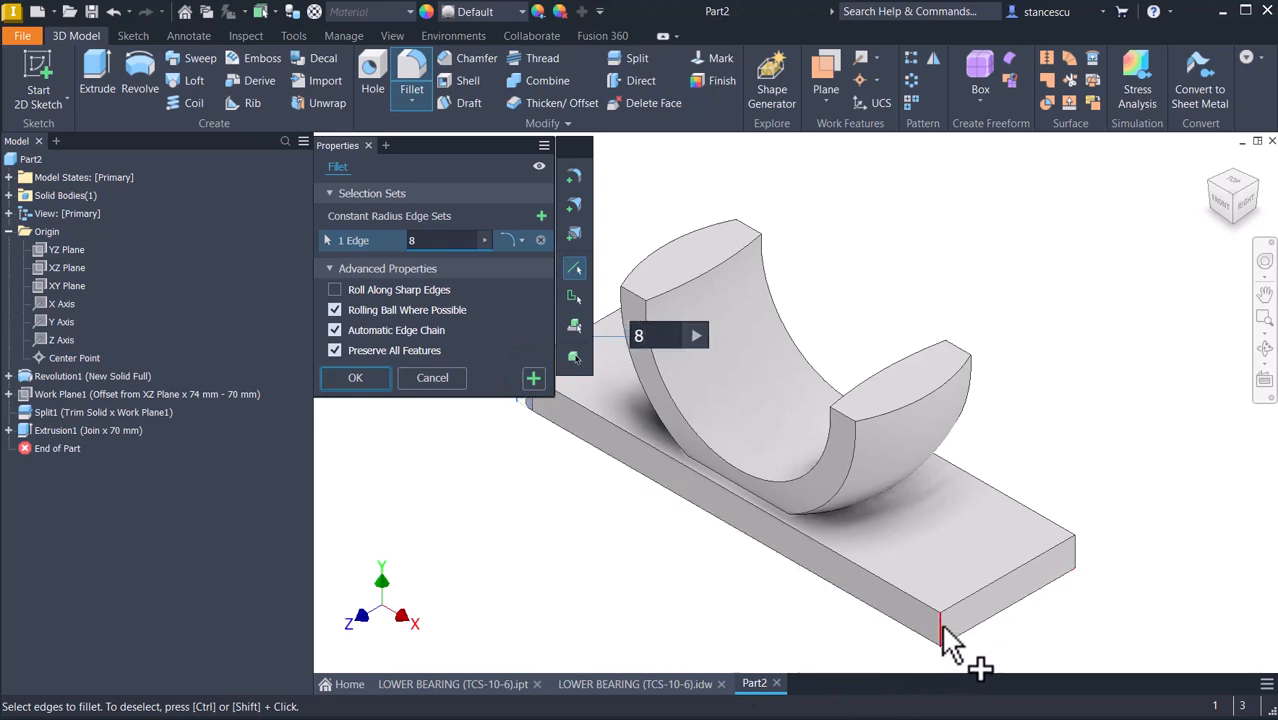
click(978, 668)
click(1077, 550)
shift+middle_drag(1113, 522, 1198, 502)
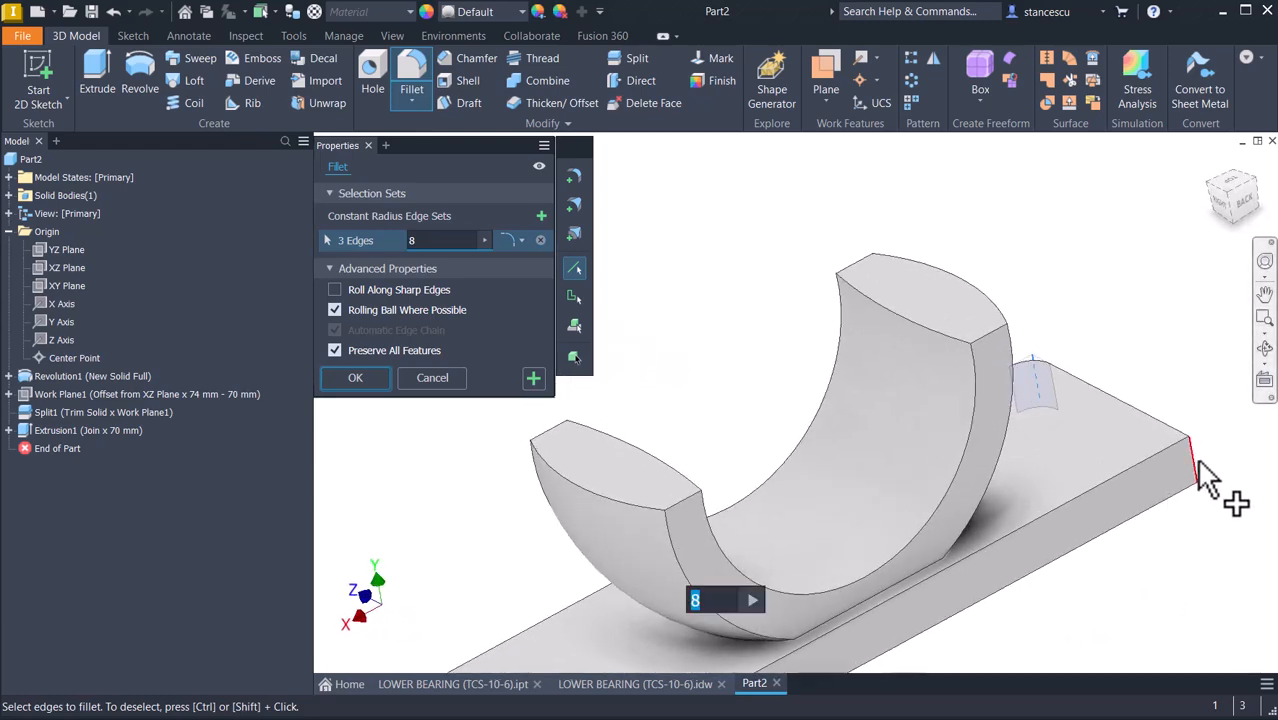
click(1195, 460)
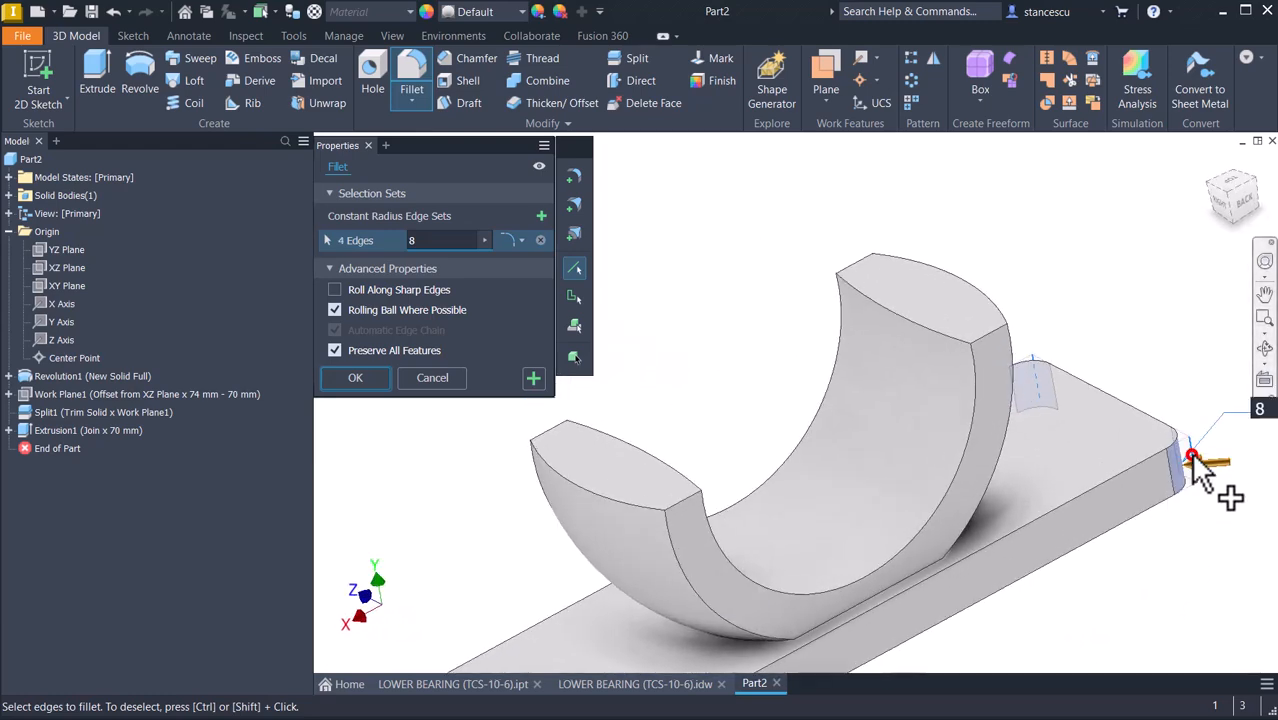
click(372, 379)
key(F6)
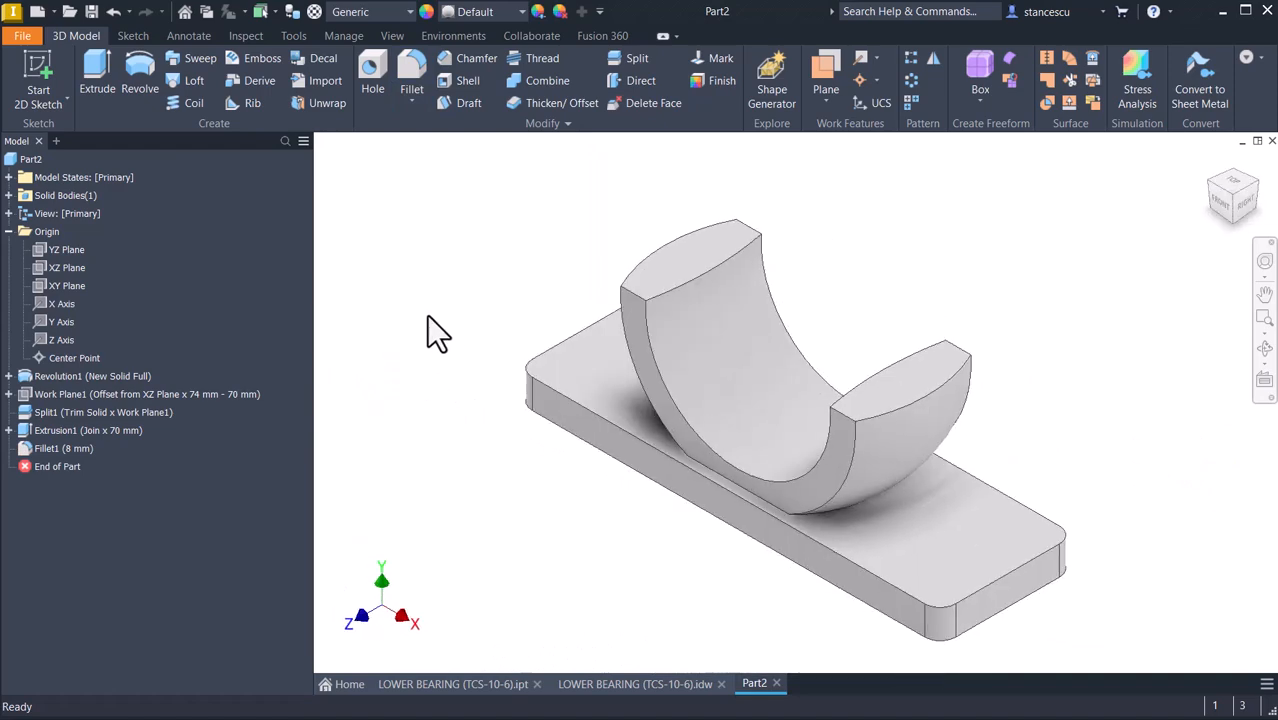
Consult the LOWER BEARING drawing and start a sketch on the base plate's upper face, with its length horizontal and graphics sliced at the sketch plane
click(586, 690)
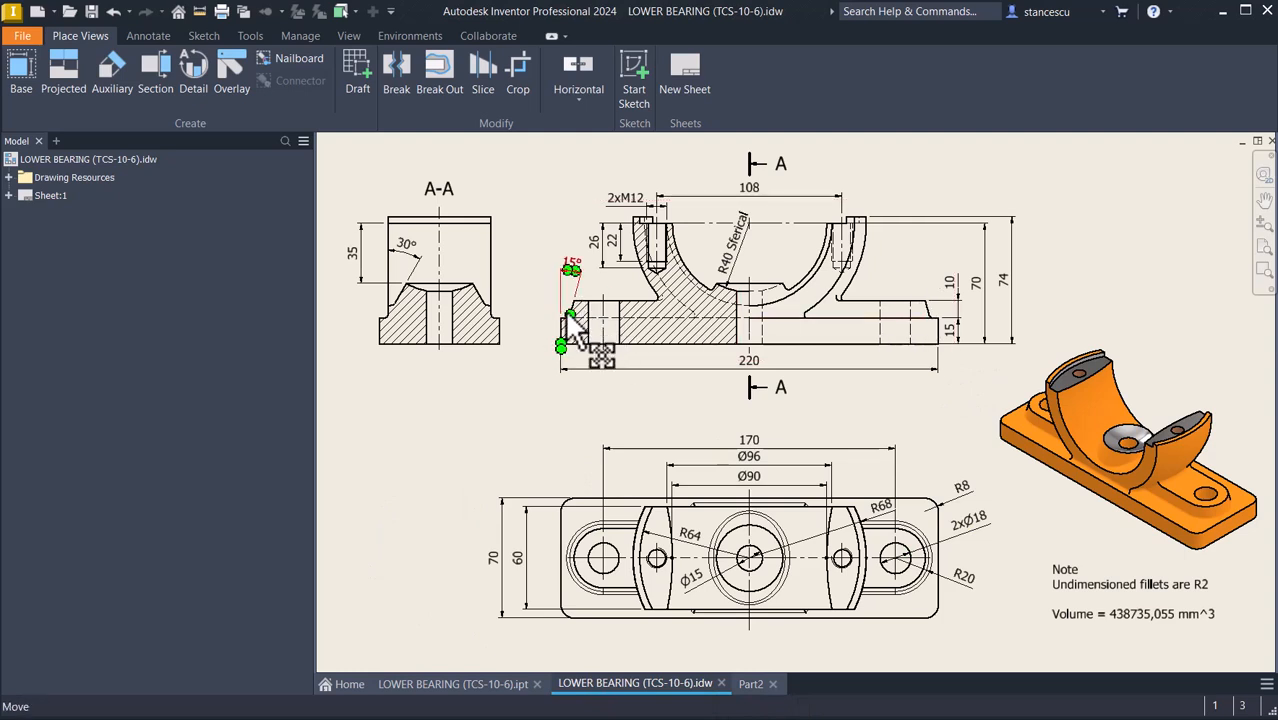
click(750, 684)
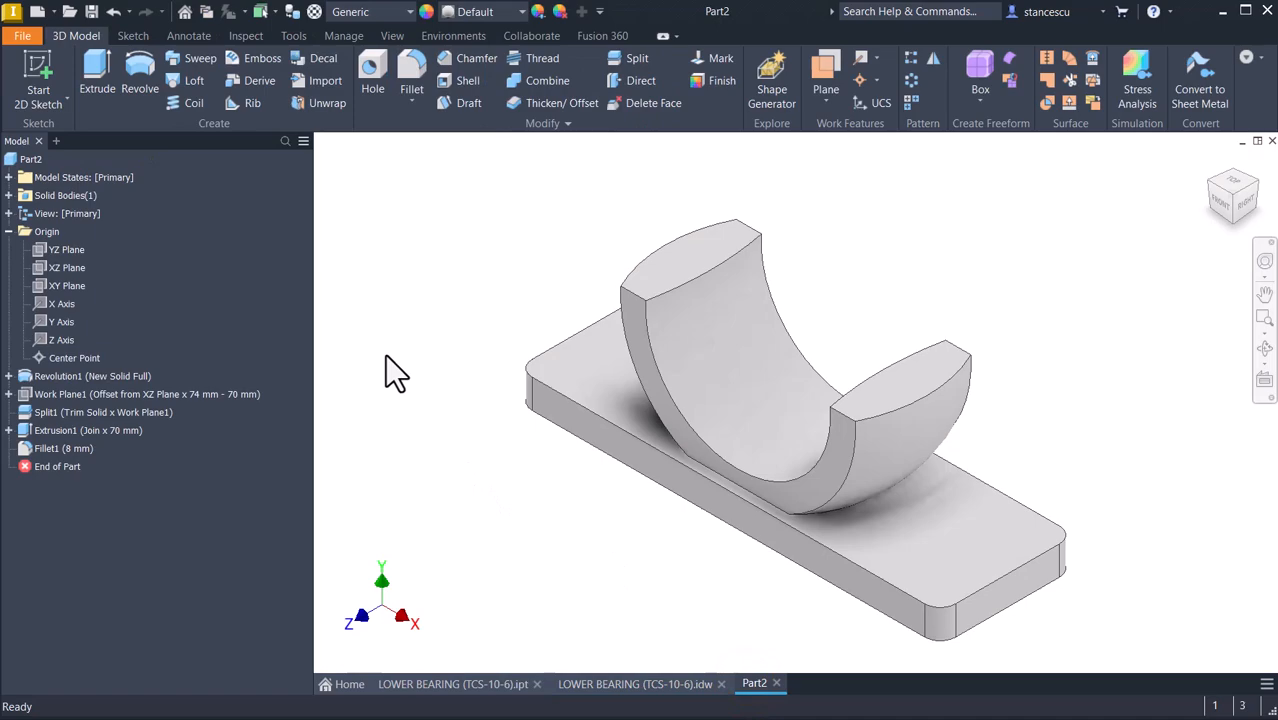
click(925, 515)
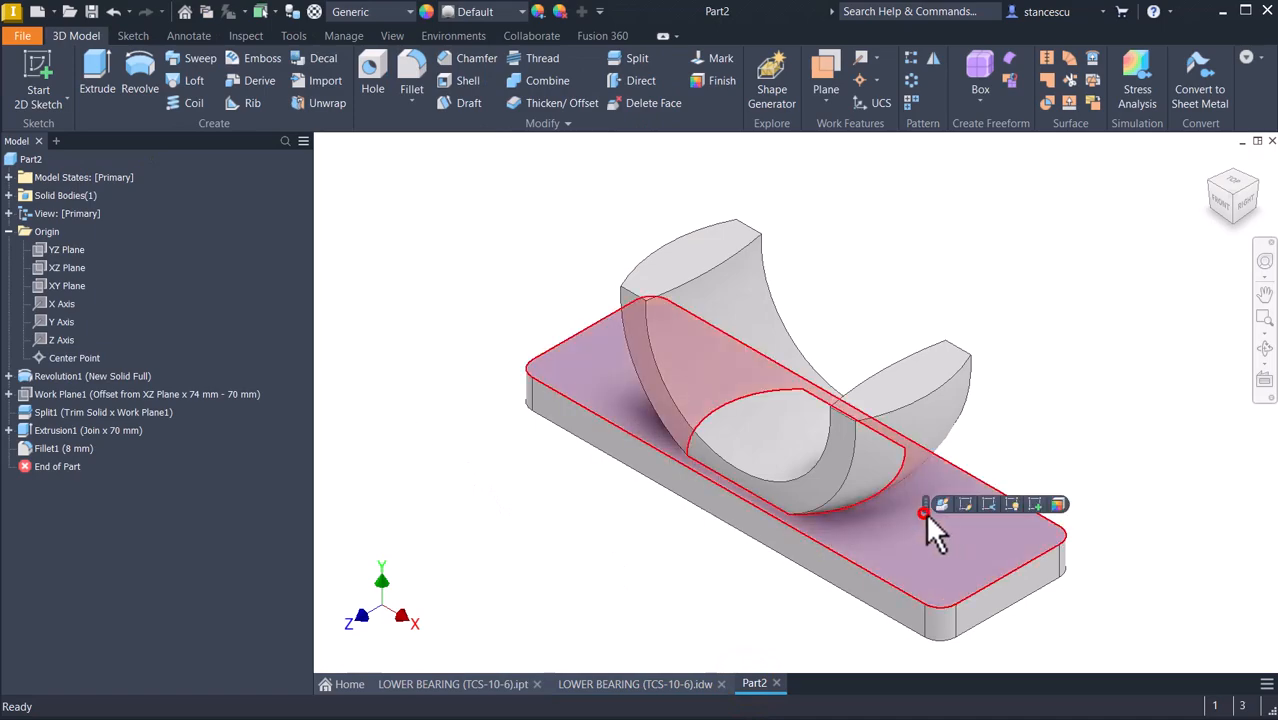
click(1030, 504)
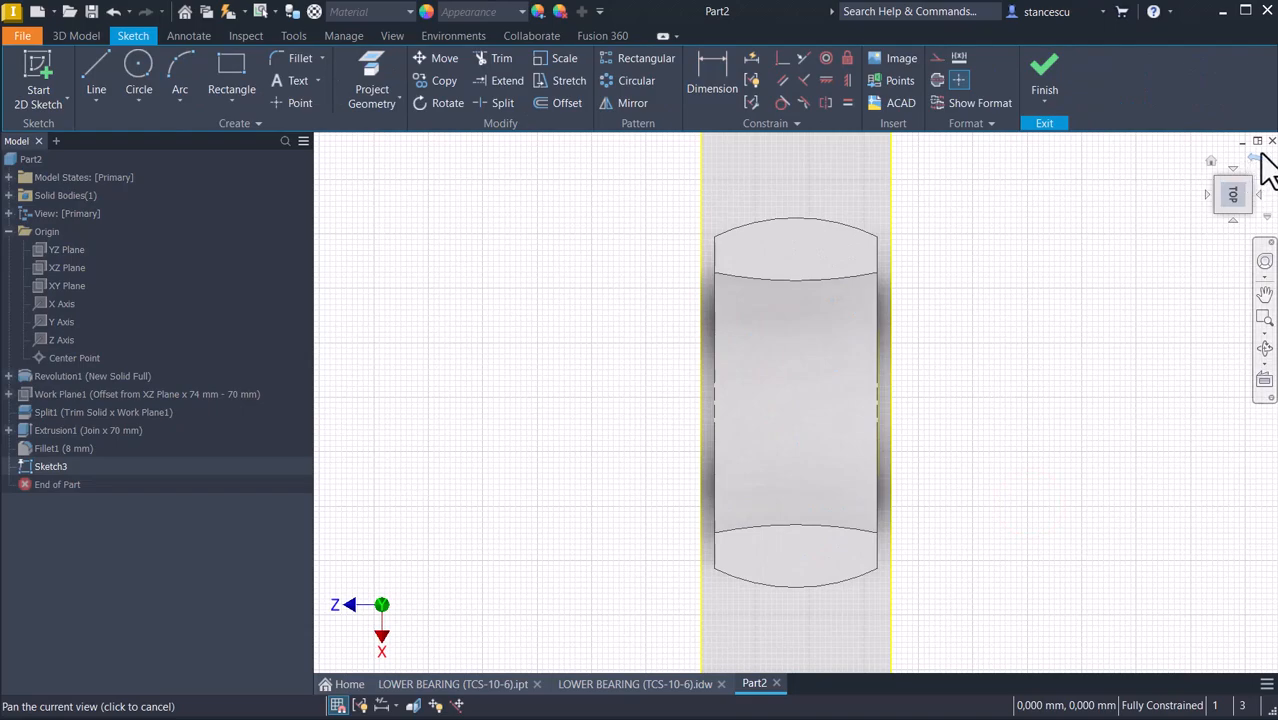
click(1258, 161)
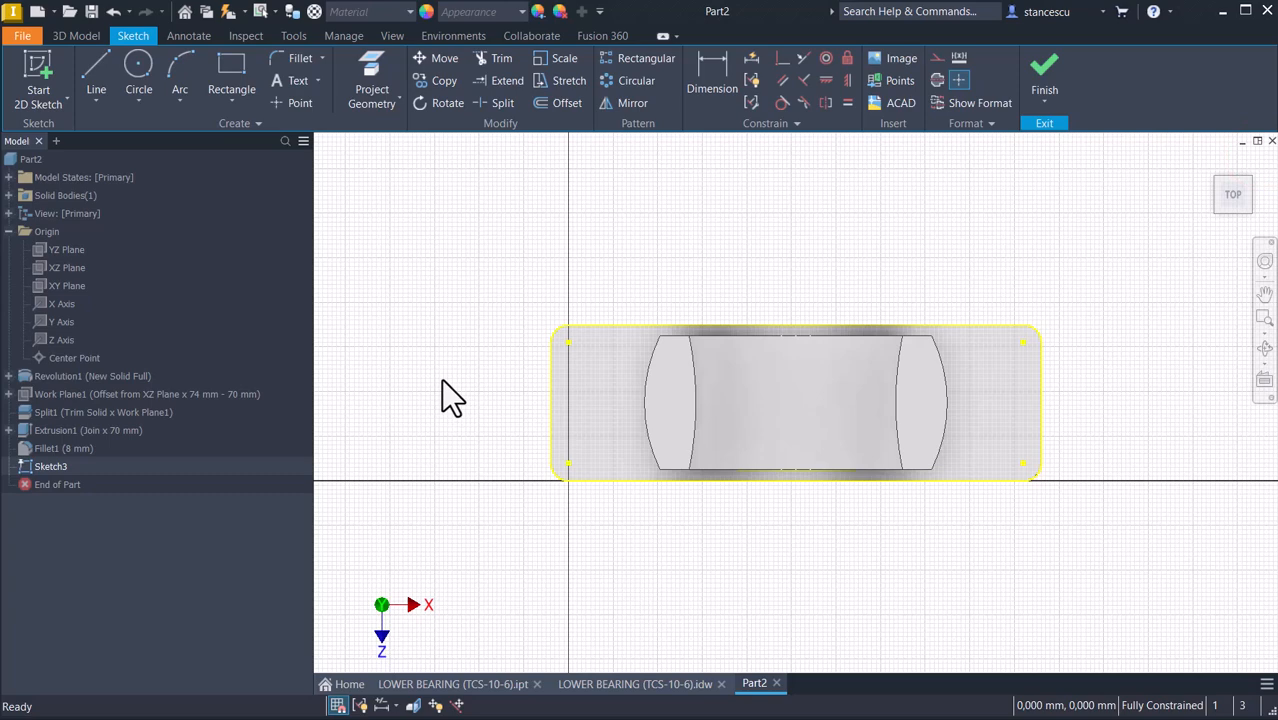
key(F7)
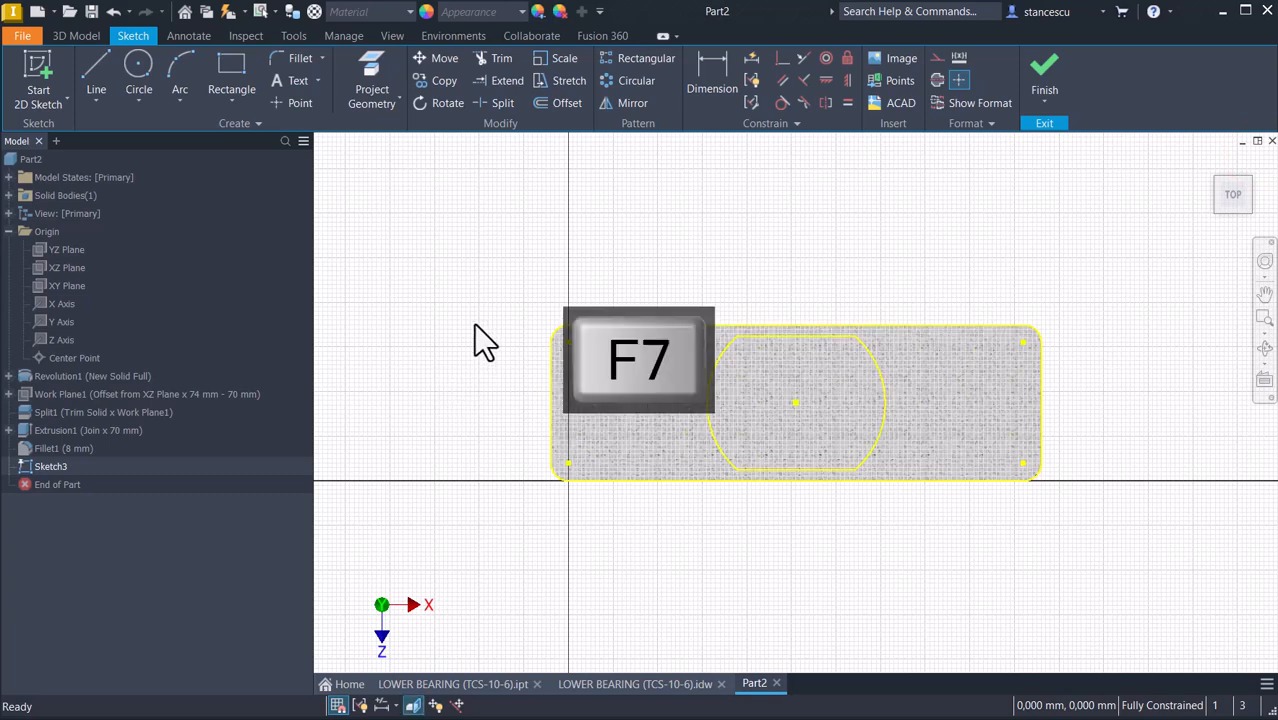
click(450, 262)
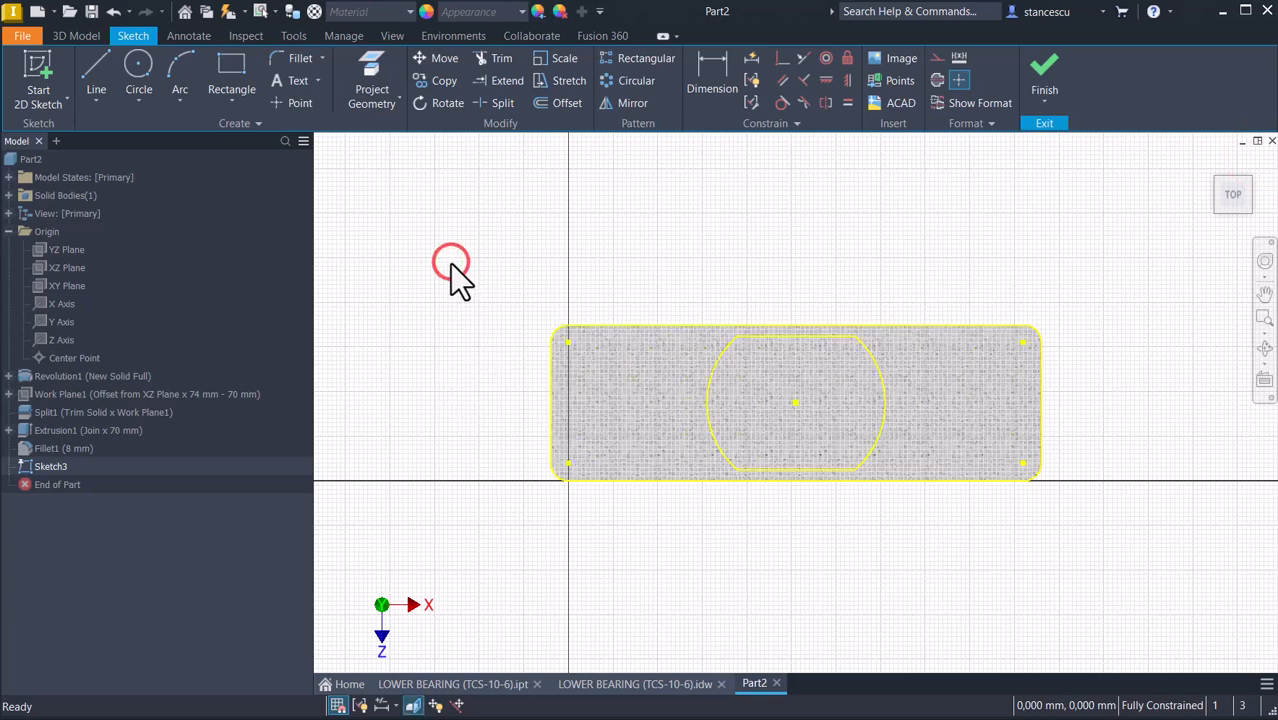
Sketch a horizontal center-point slot above the base plate with a center-to-end distance of 170/2 mm and an end radius of 20 mm
click(230, 105)
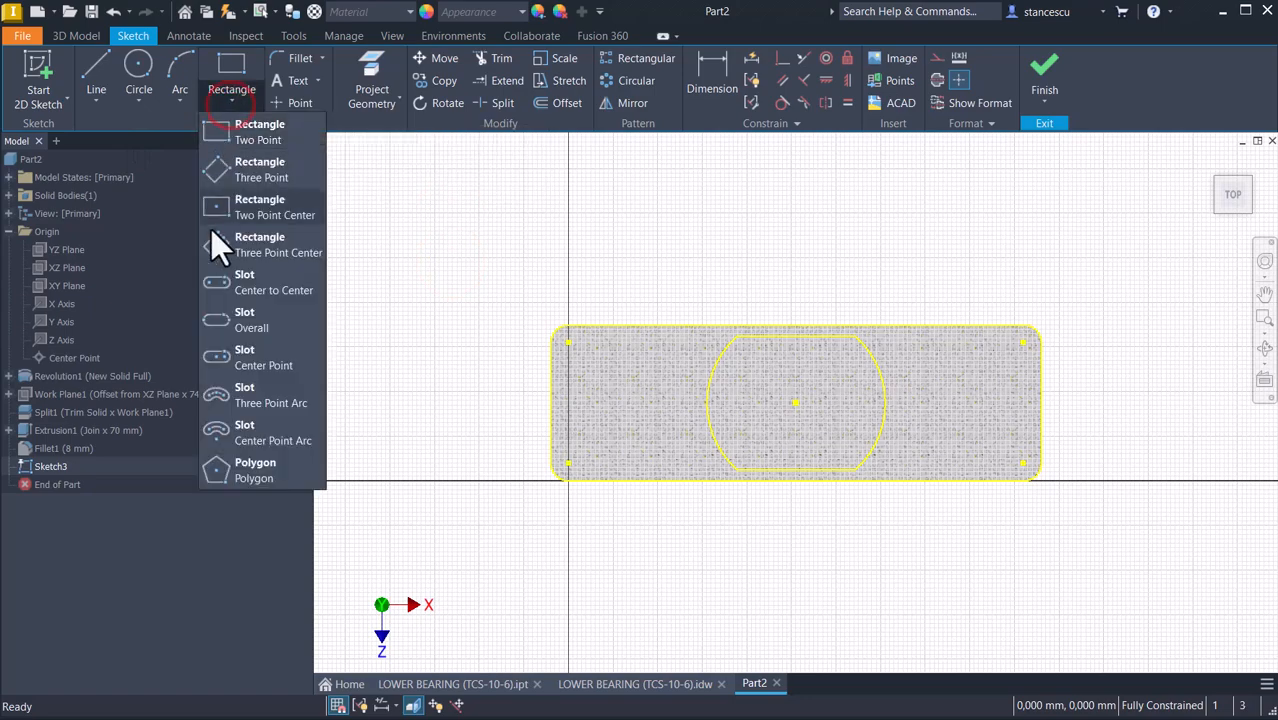
click(248, 357)
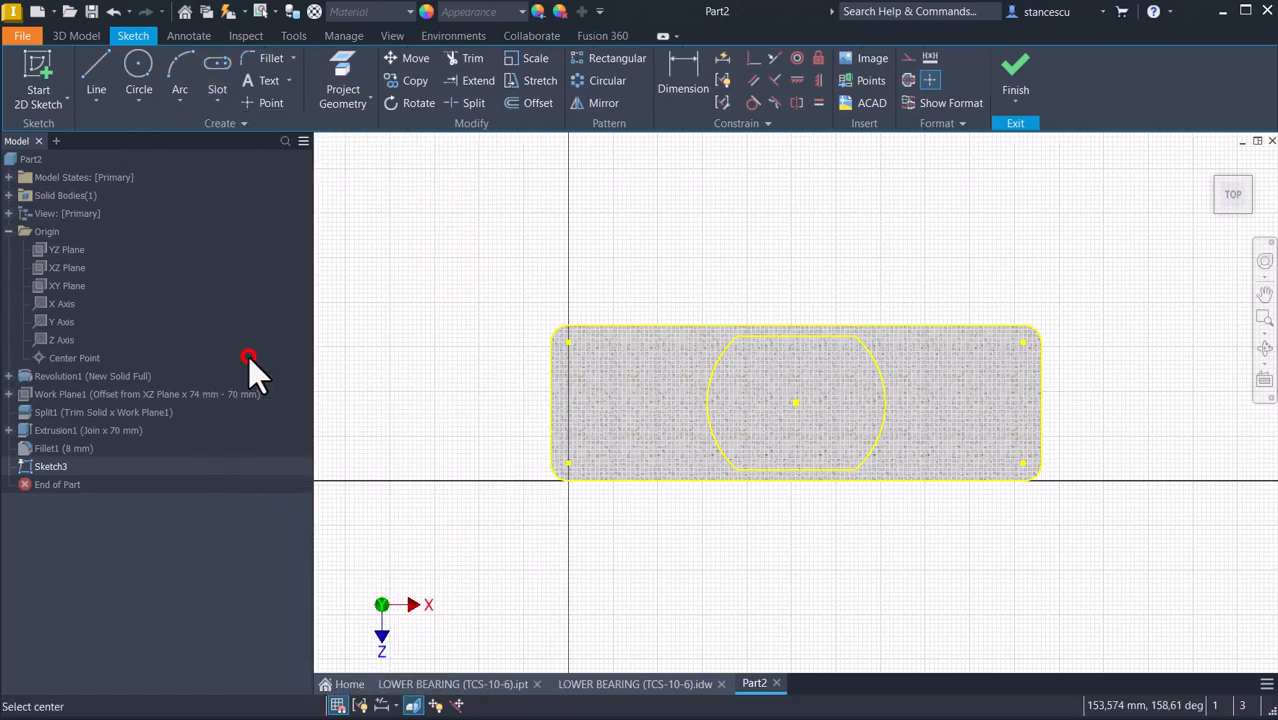
click(761, 255)
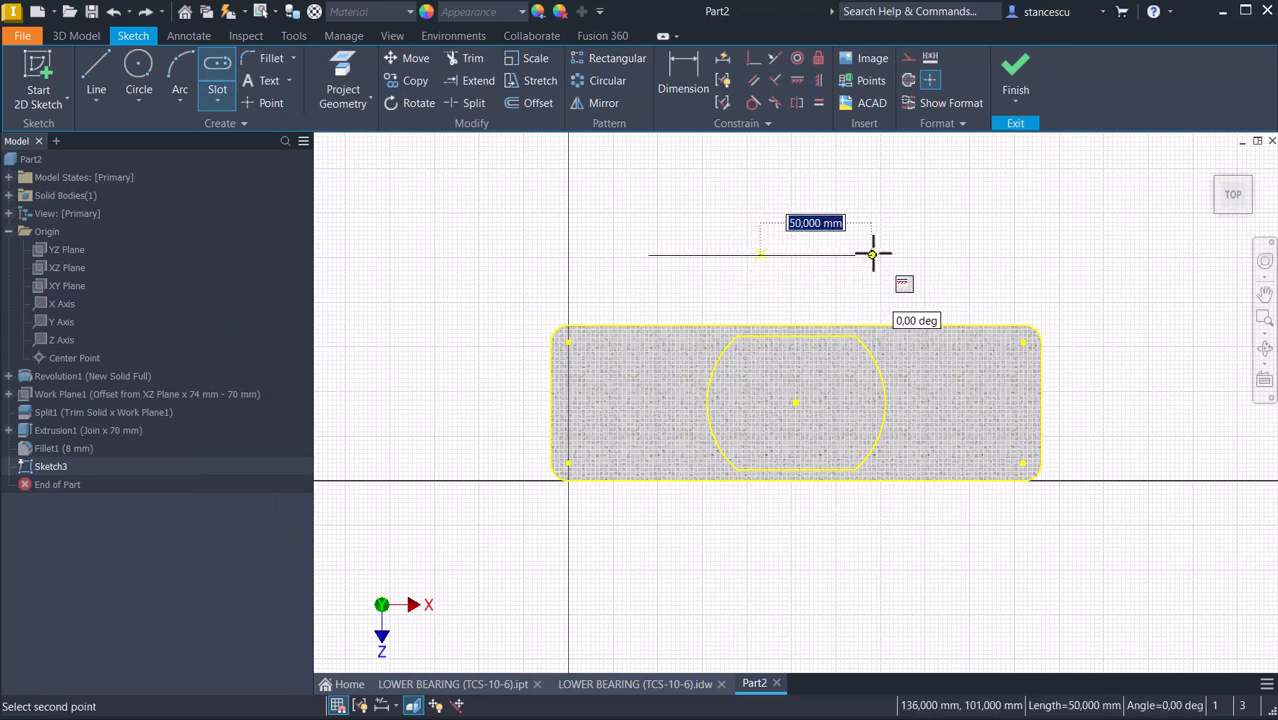
text(170/2)
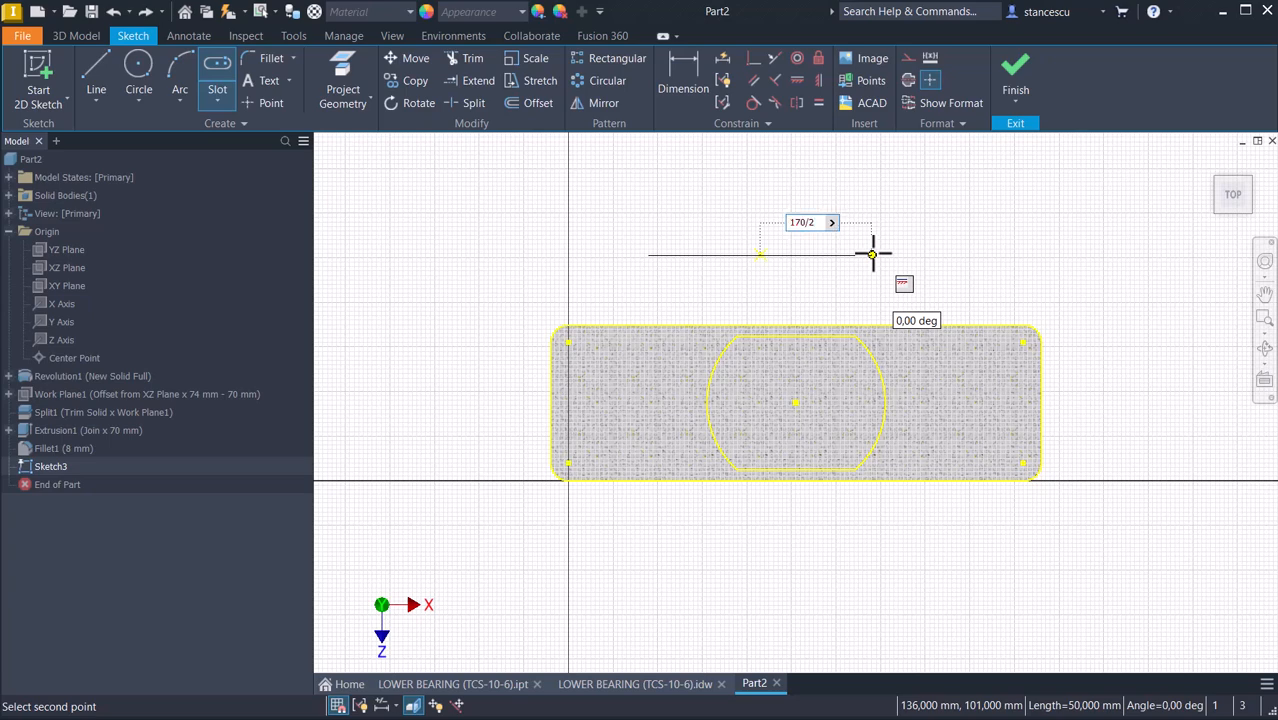
key(Return)
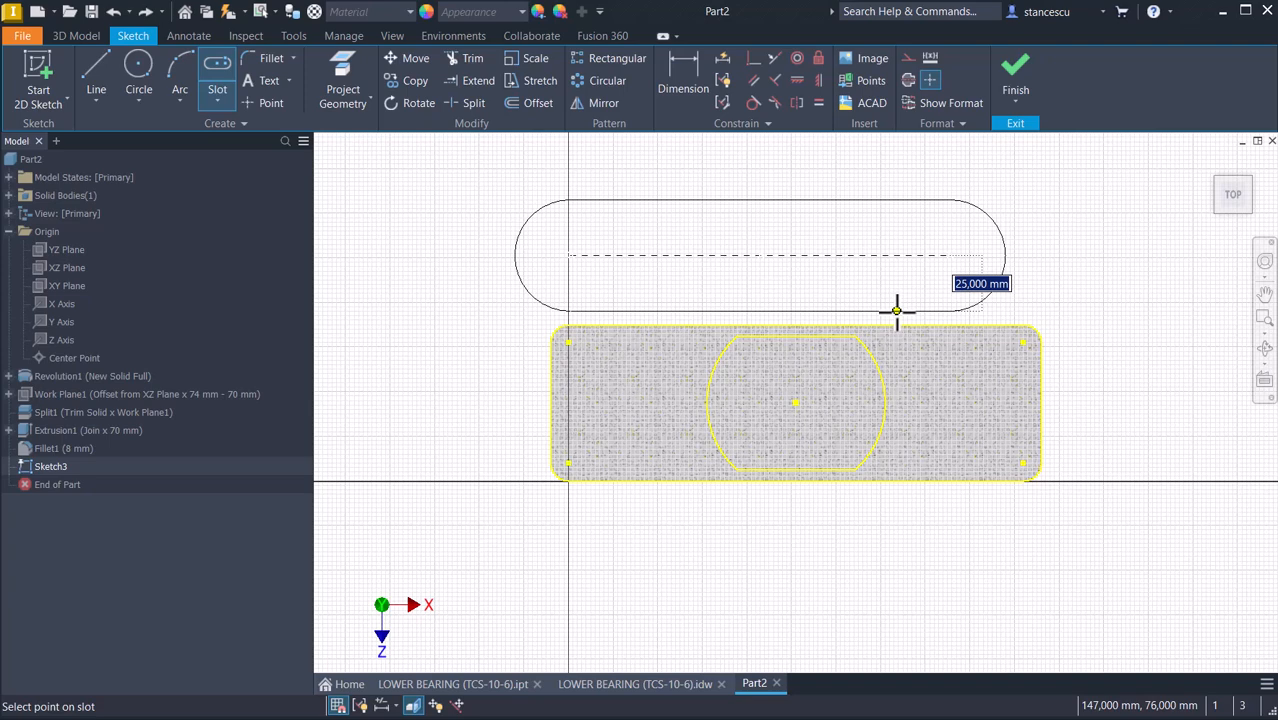
text(20)
key(Return)
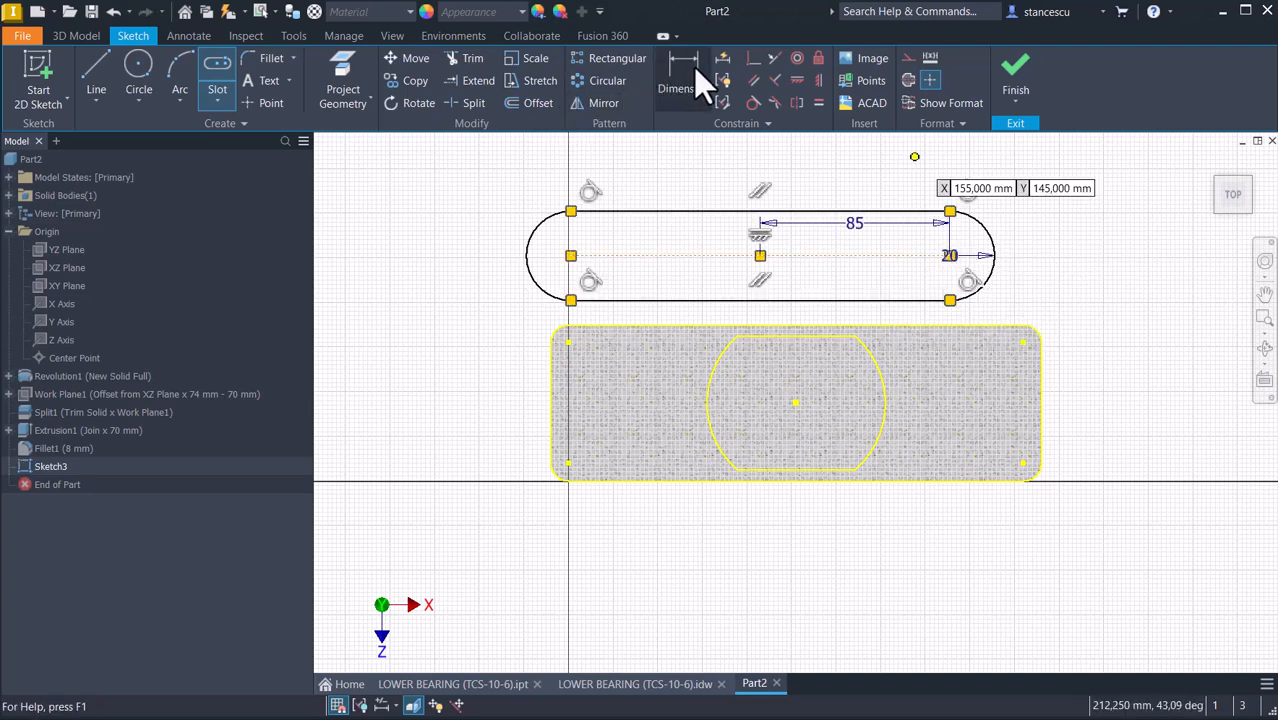
Constrain the slot's center point coincident with the projected origin at the middle of the base plate
click(757, 60)
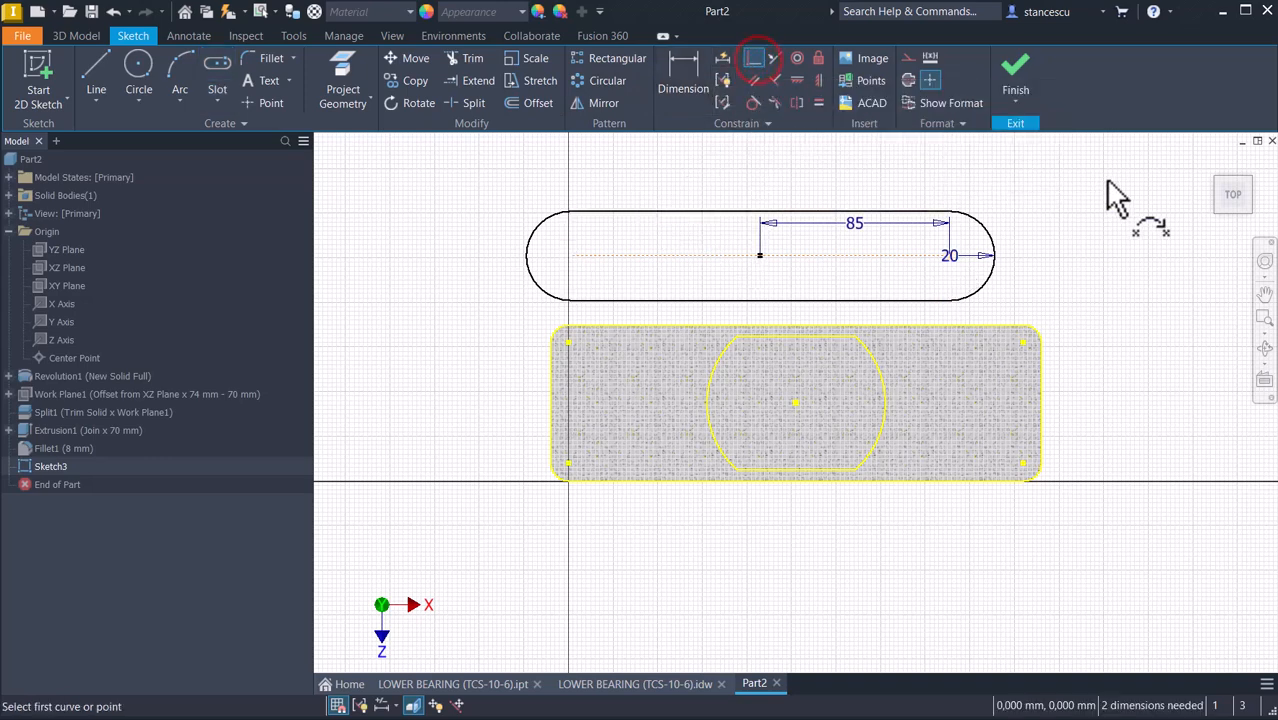
click(760, 256)
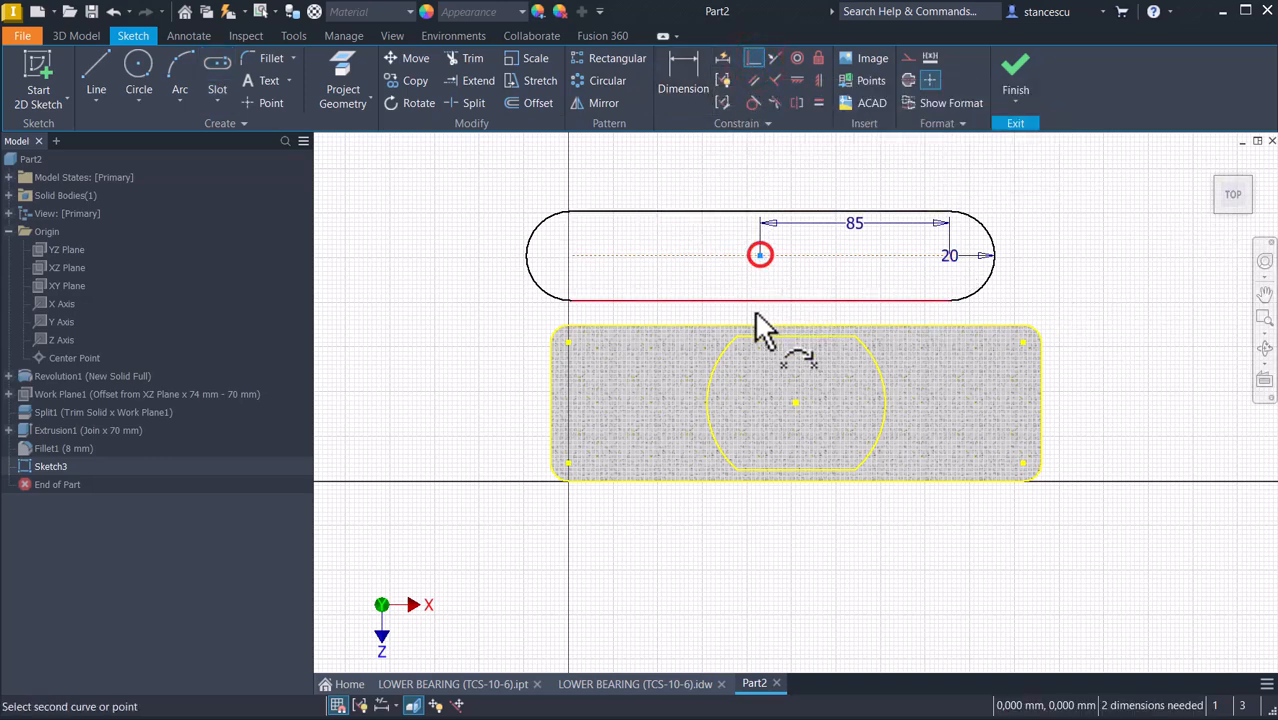
click(795, 403)
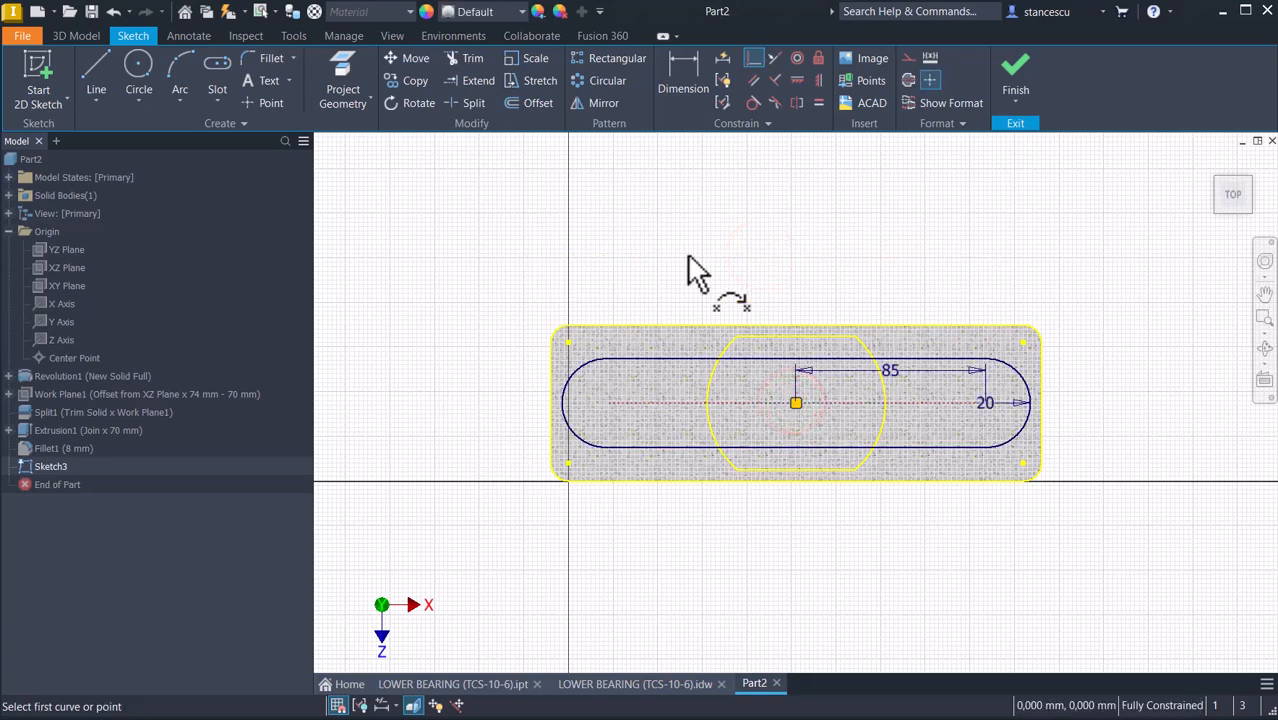
Finish the sketch and extrude the two slot profiles 10 mm upward with a -15 degree taper, joining them to the part
click(1011, 80)
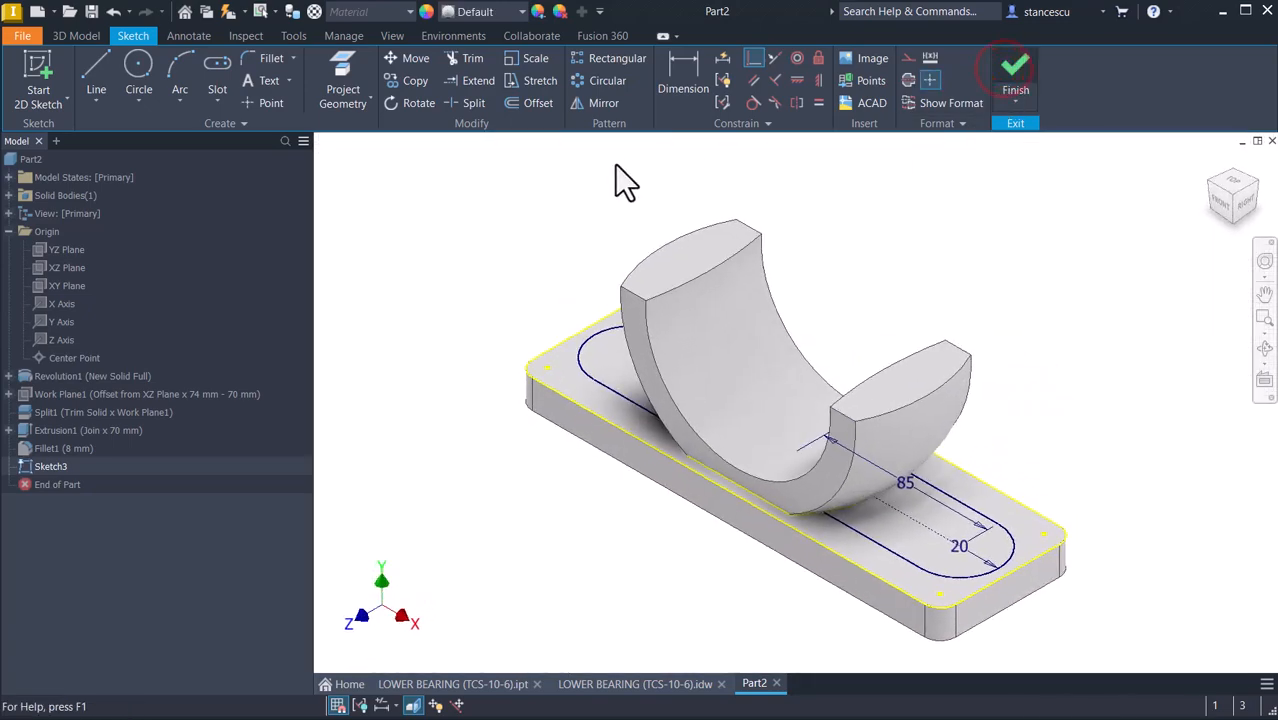
click(89, 72)
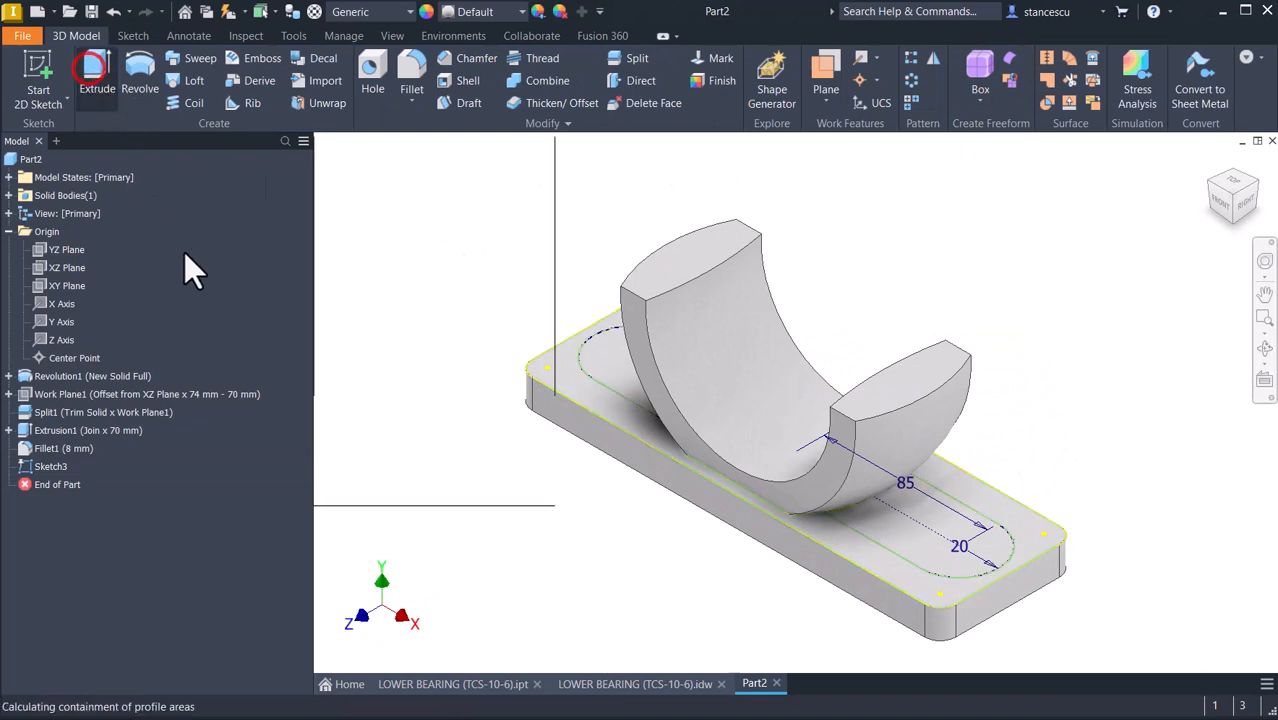
click(902, 540)
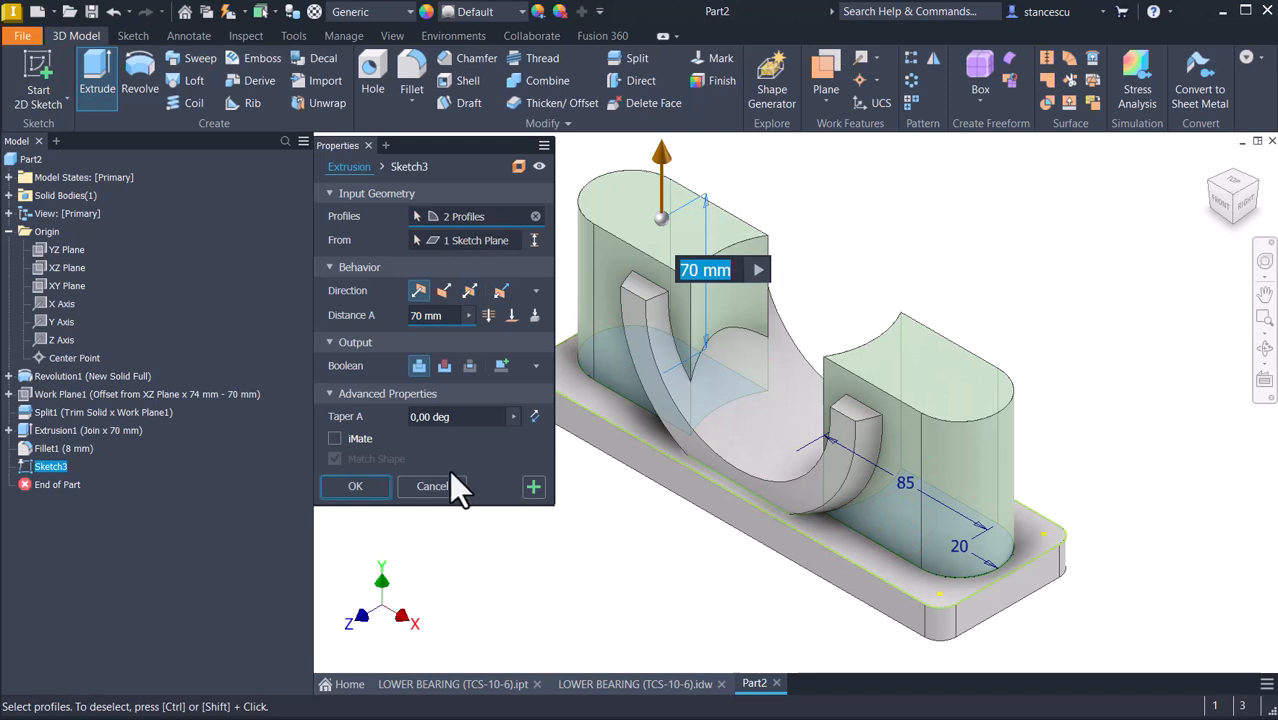
click(440, 315)
text(10)
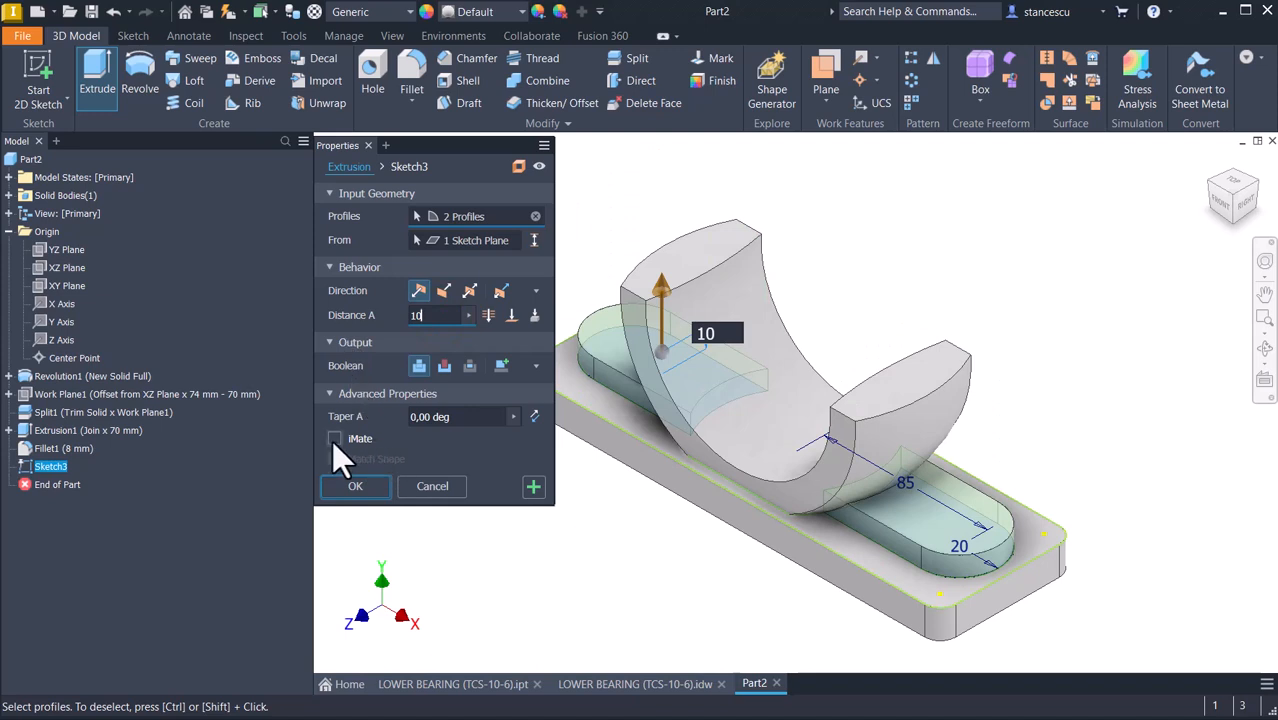
click(451, 418)
text(-17)
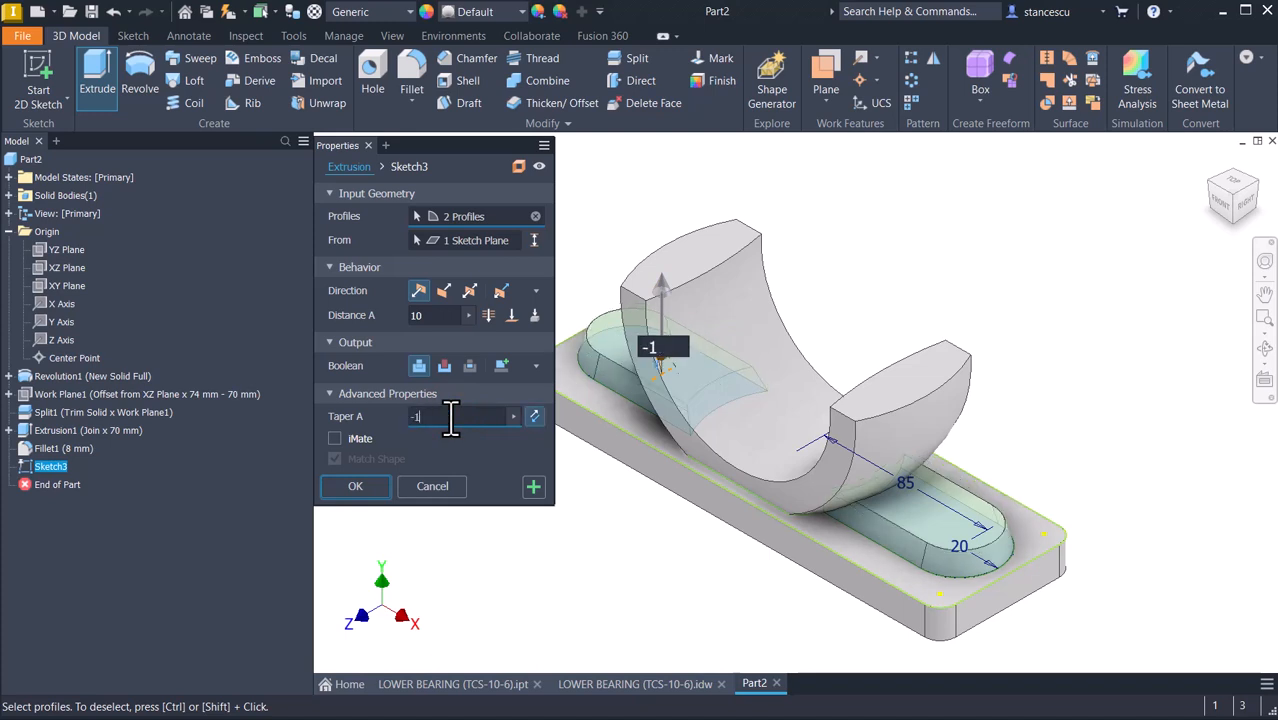
text(5)
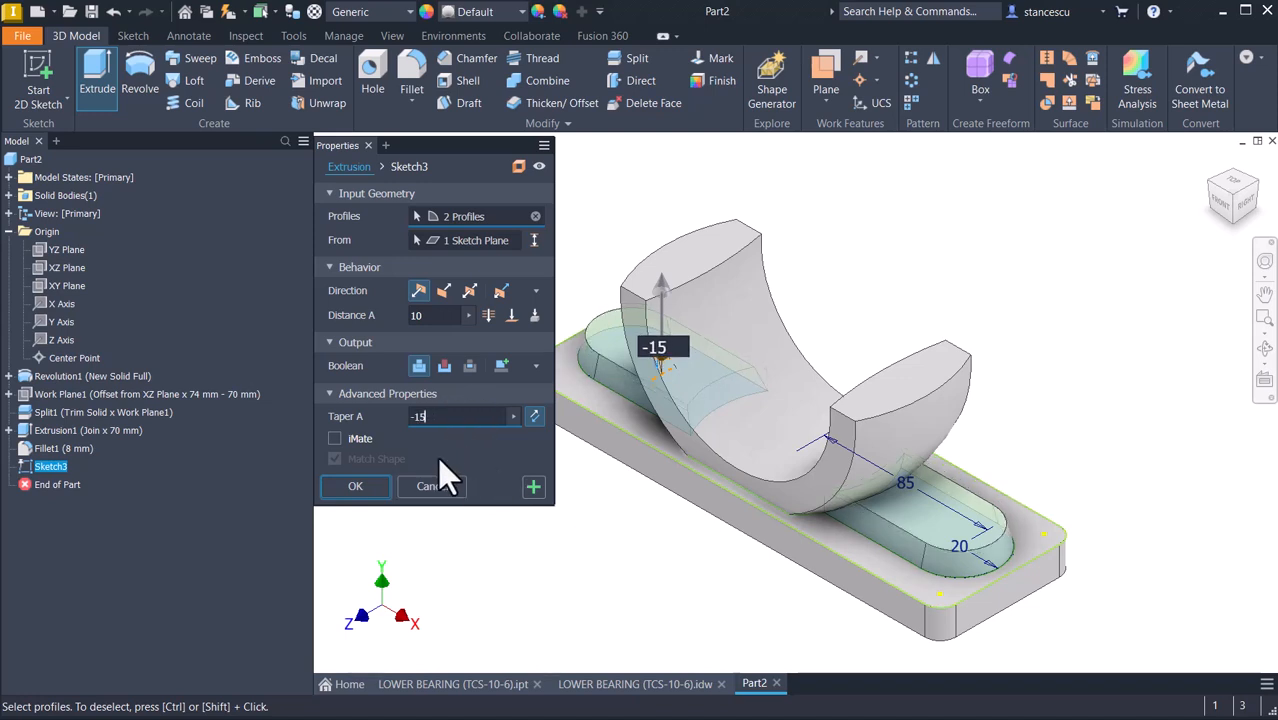
click(375, 489)
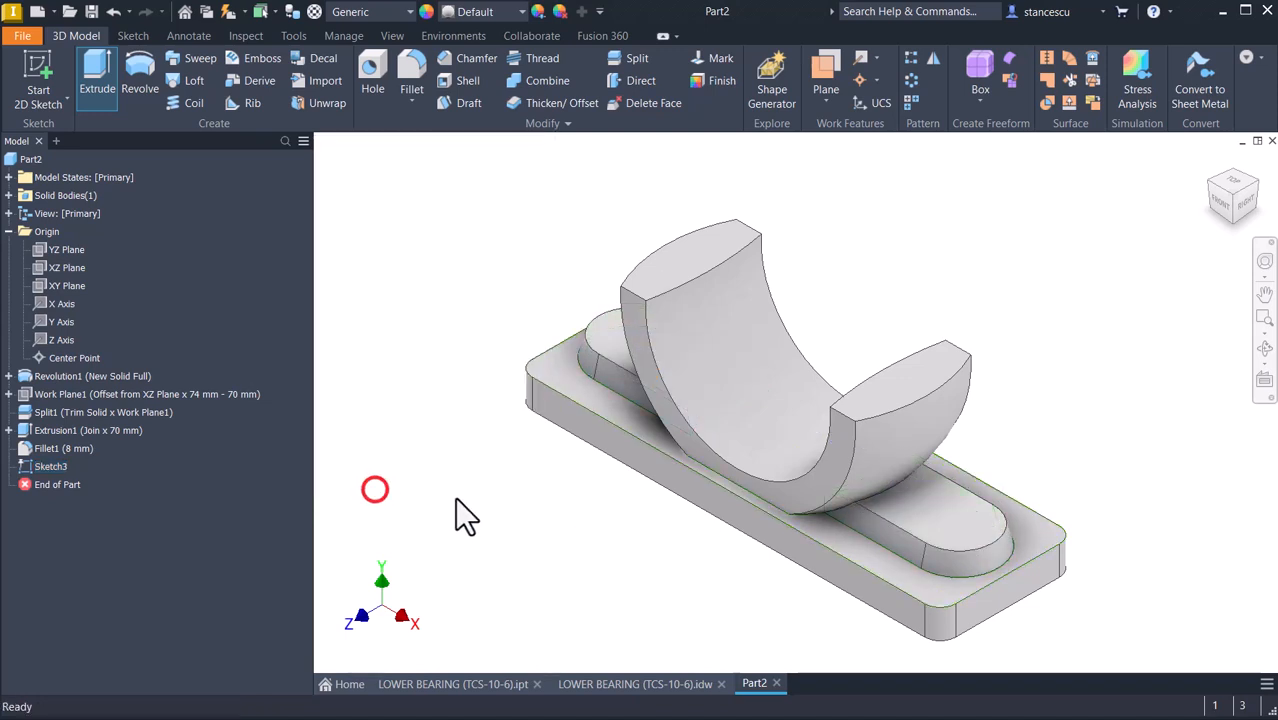
Review the drawing's section and front views and start a sketch on the YZ plane with the graphics sliced
click(619, 688)
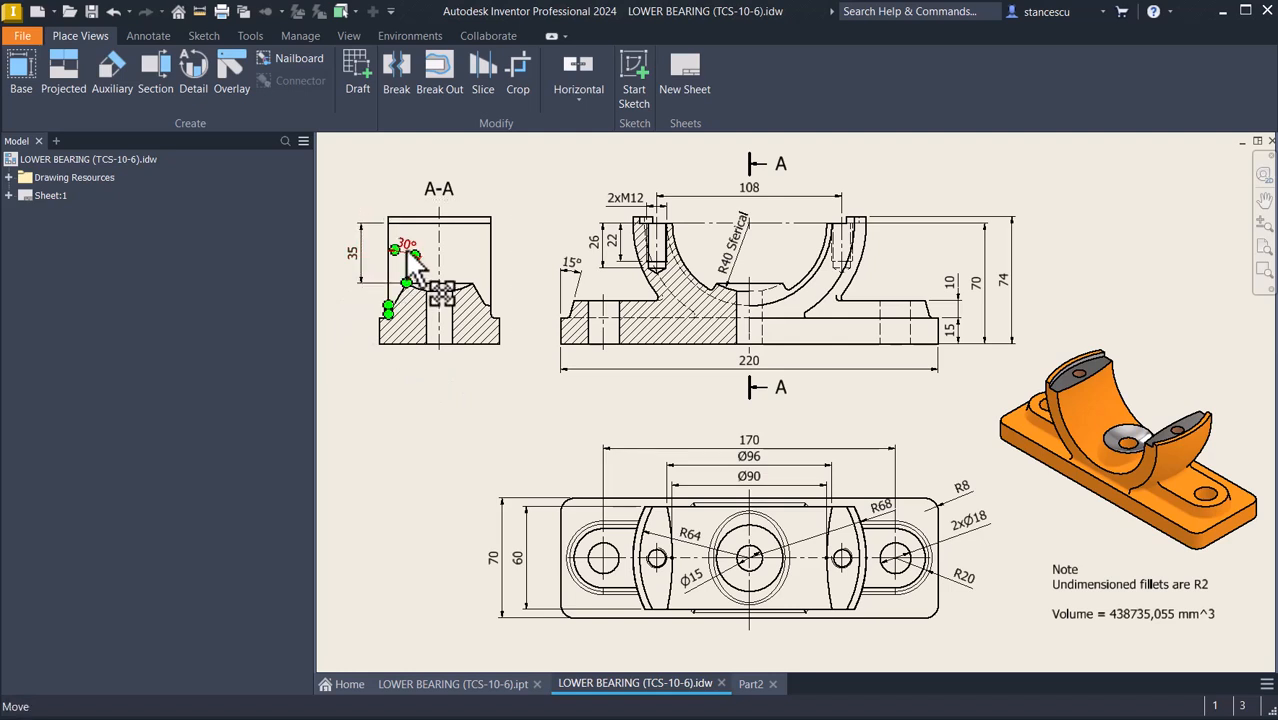
scroll(725, 245, up, 3)
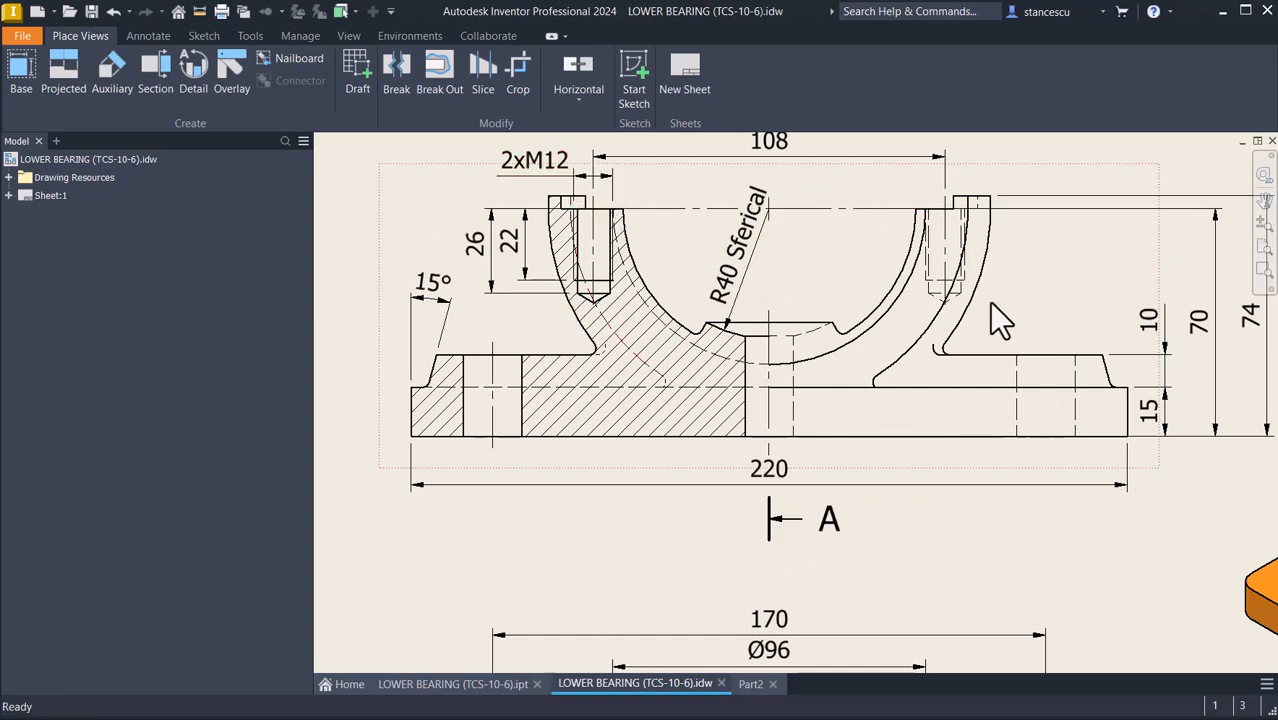
key(Home)
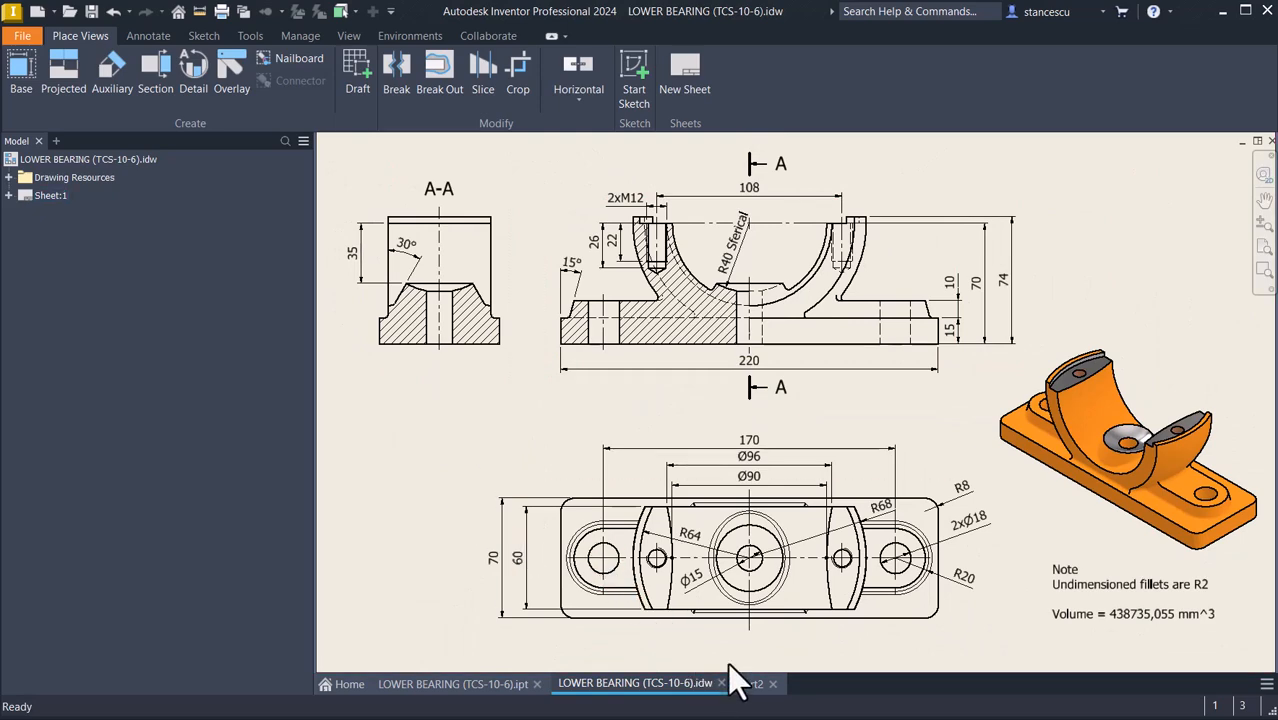
click(751, 685)
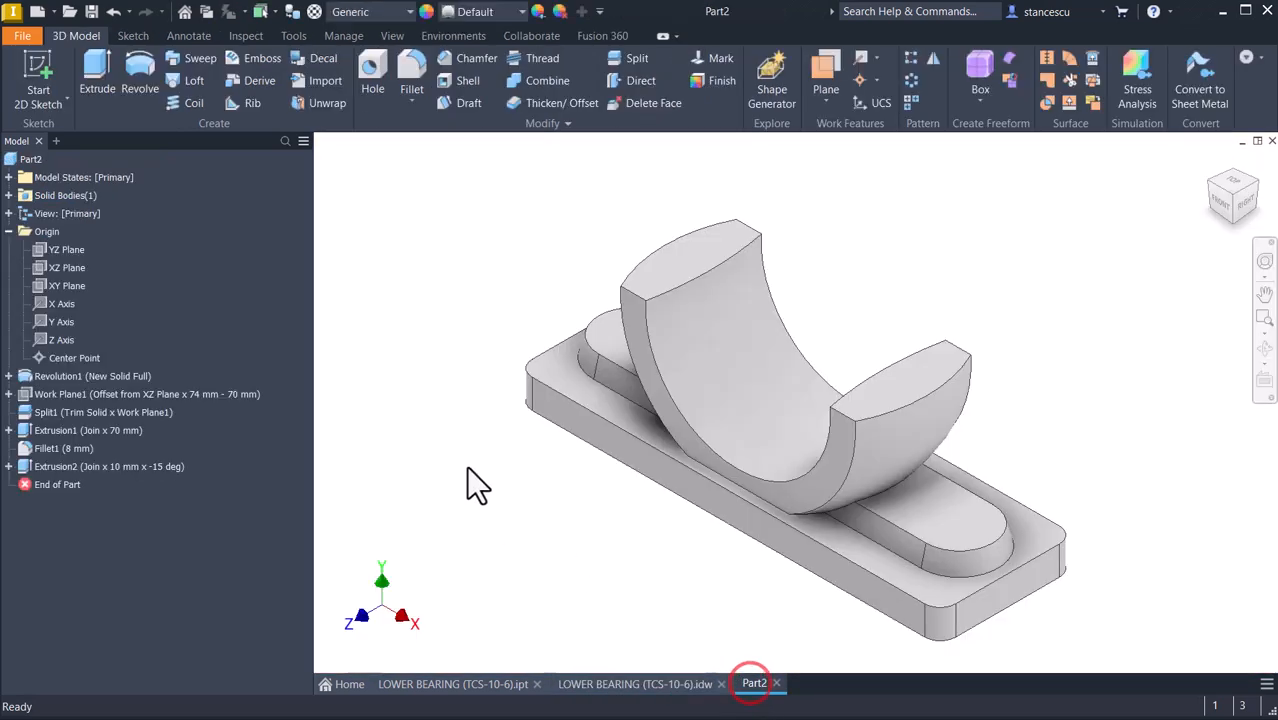
click(62, 250)
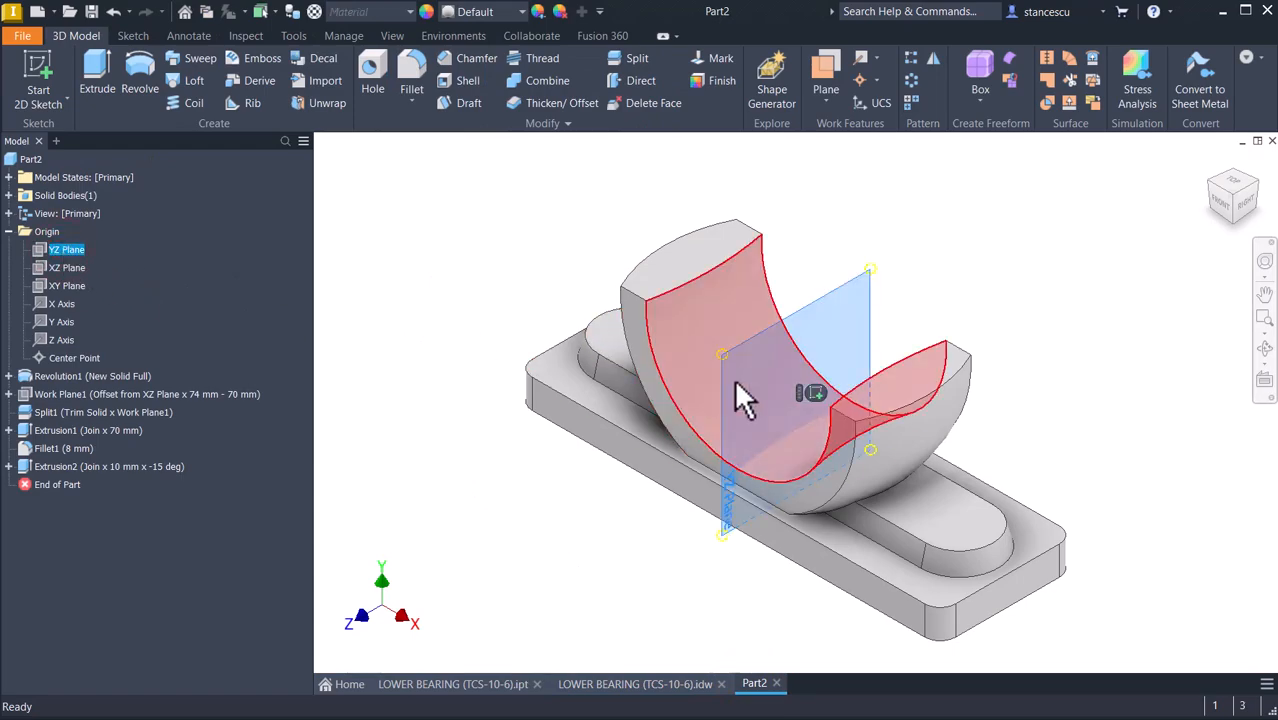
click(811, 388)
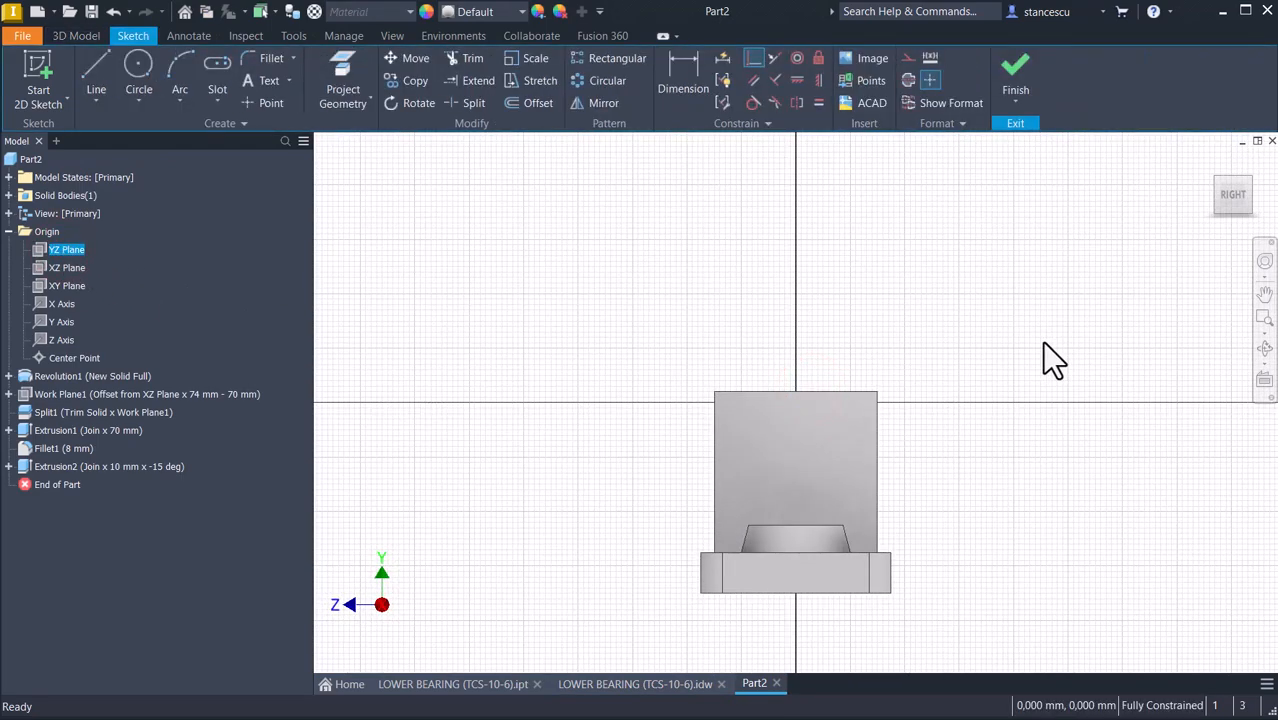
key(F7)
middle_click(953, 437)
middle_click(953, 437)
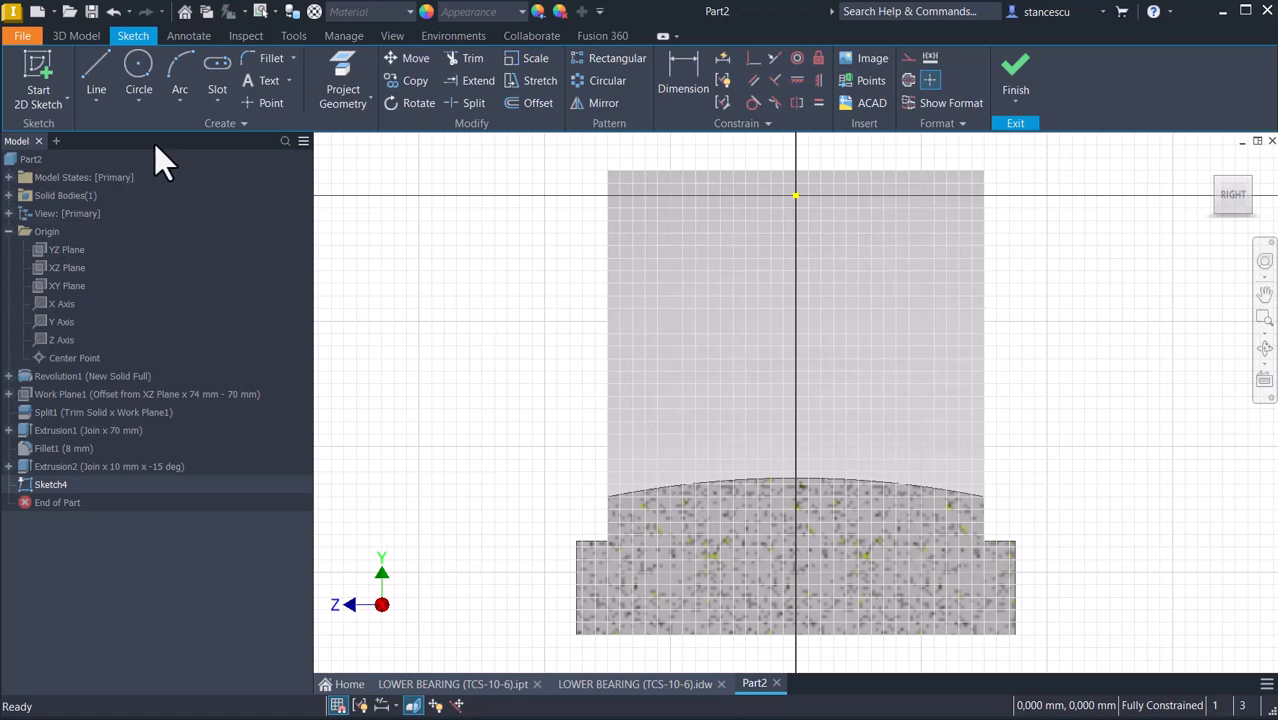
Draw a vertical line from the origin to the base plate's lower edge and convert it to a centerline
click(108, 63)
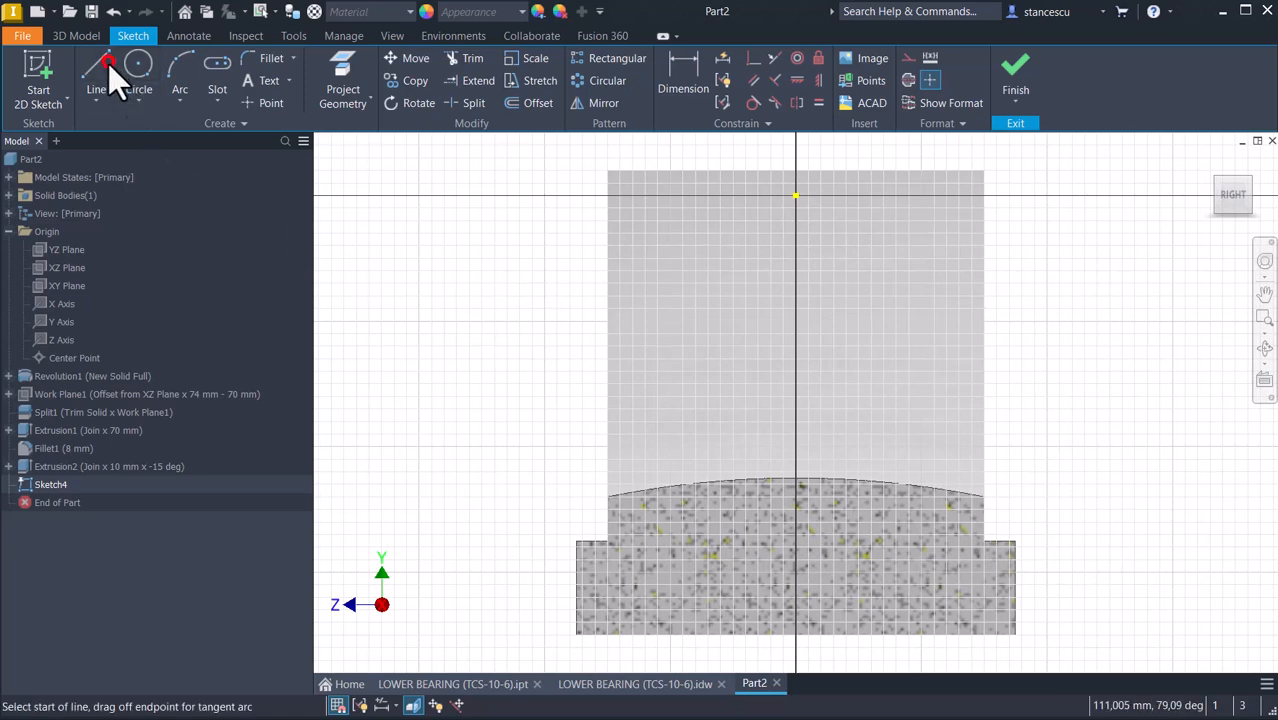
click(795, 197)
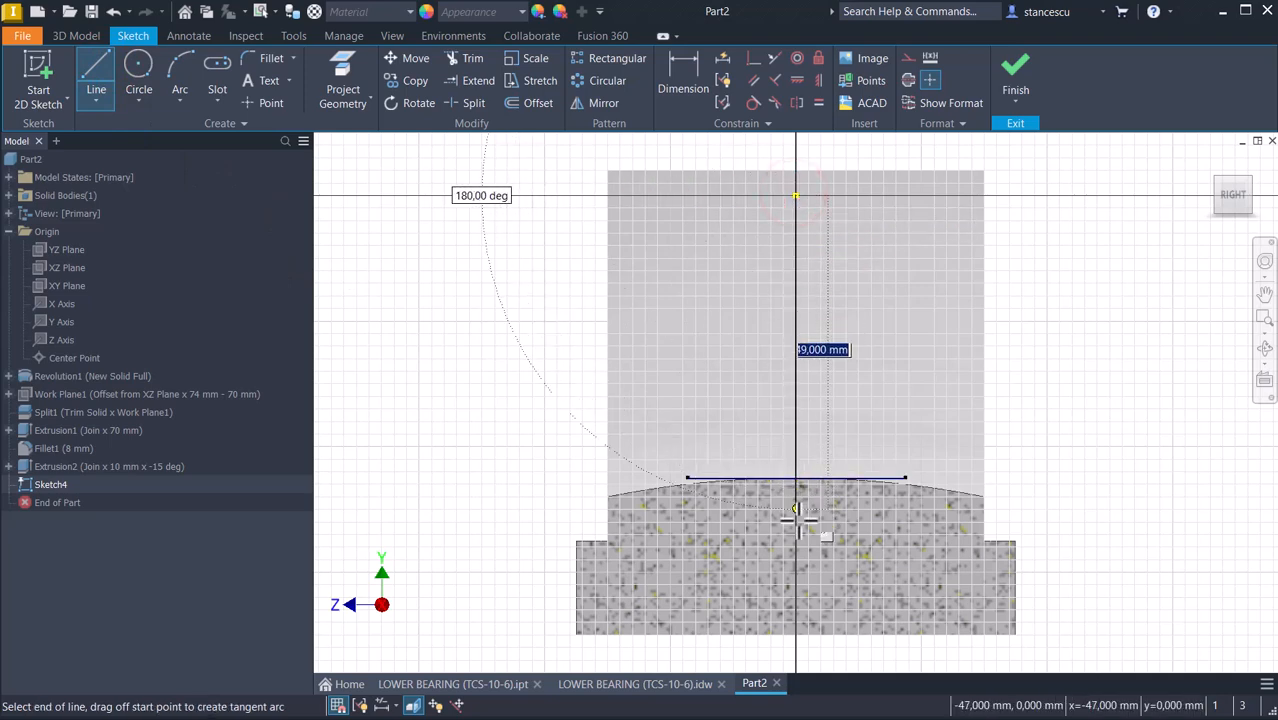
click(795, 633)
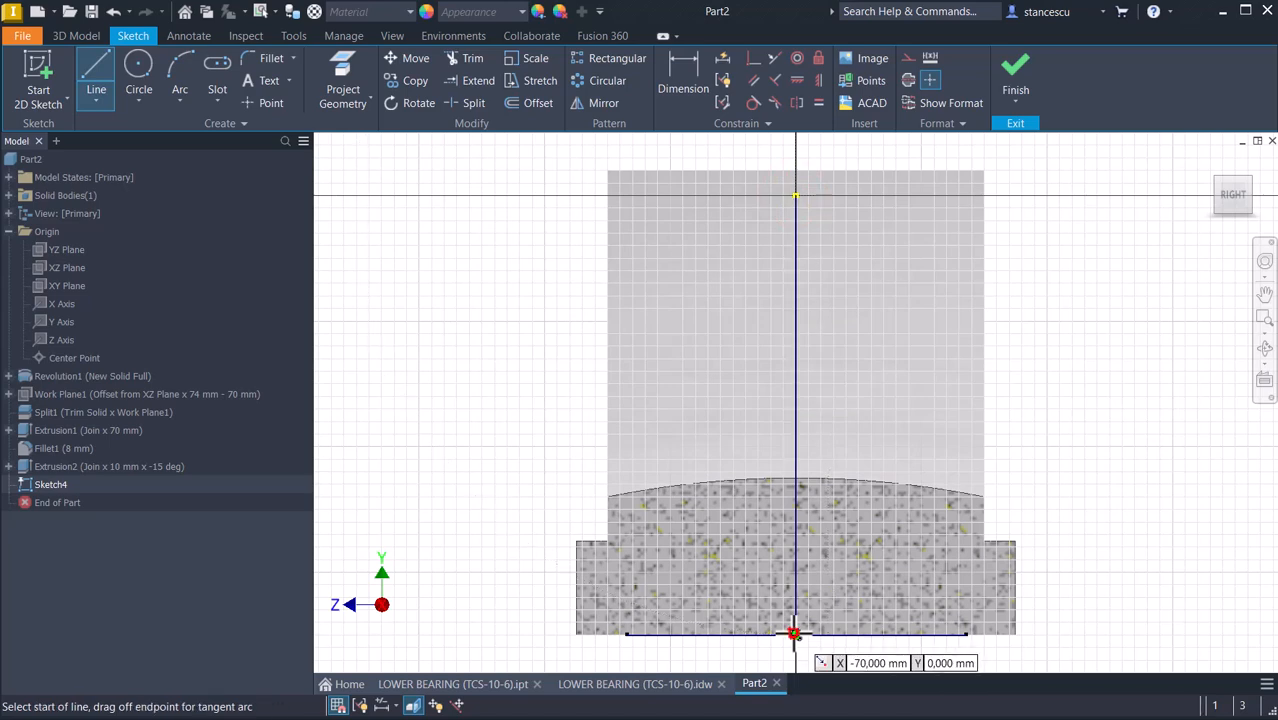
key(Escape)
key(Escape)
click(822, 298)
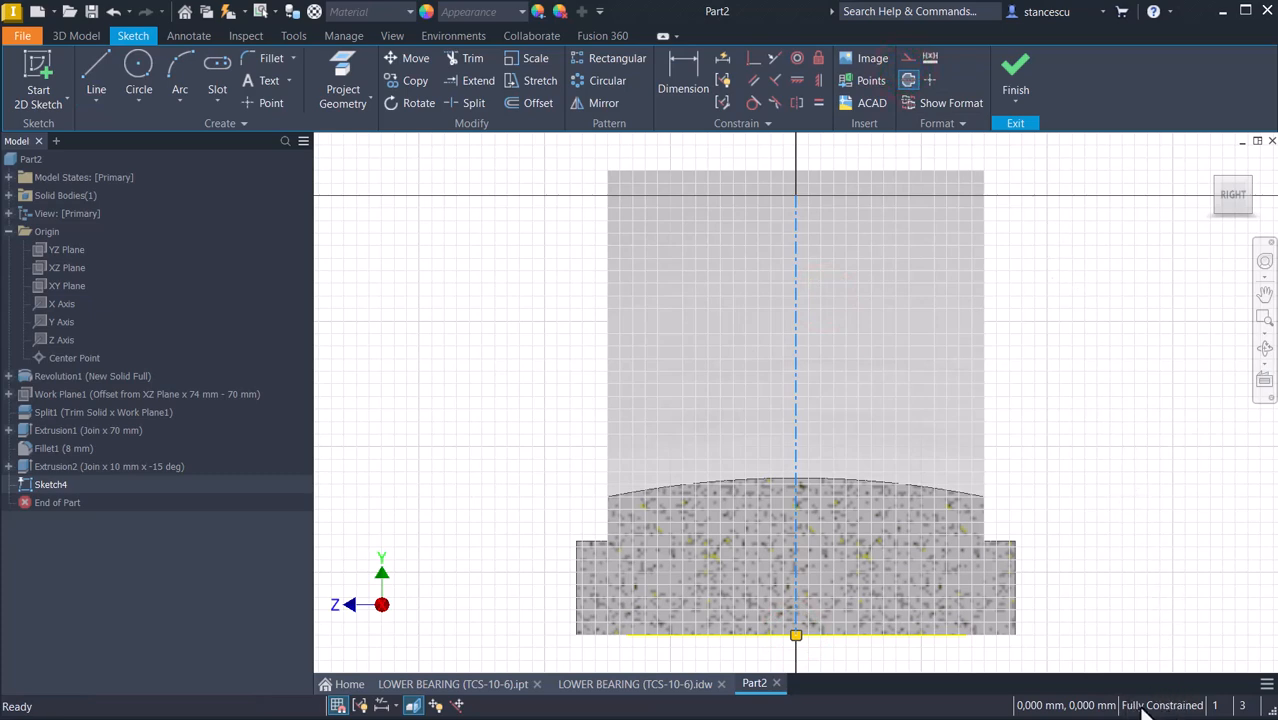
click(1128, 406)
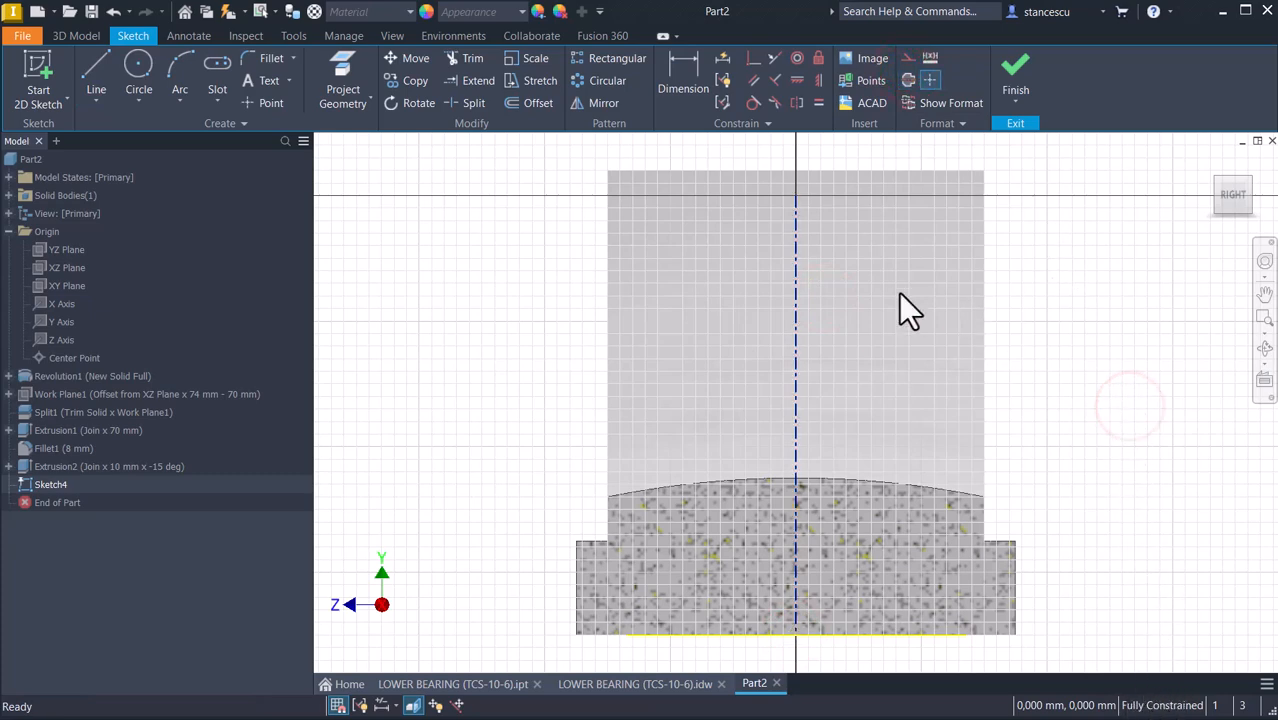
Draw a three-point arc of about 44.5 mm radius above the ring's inner edge, ending on the vertical centerline
click(177, 64)
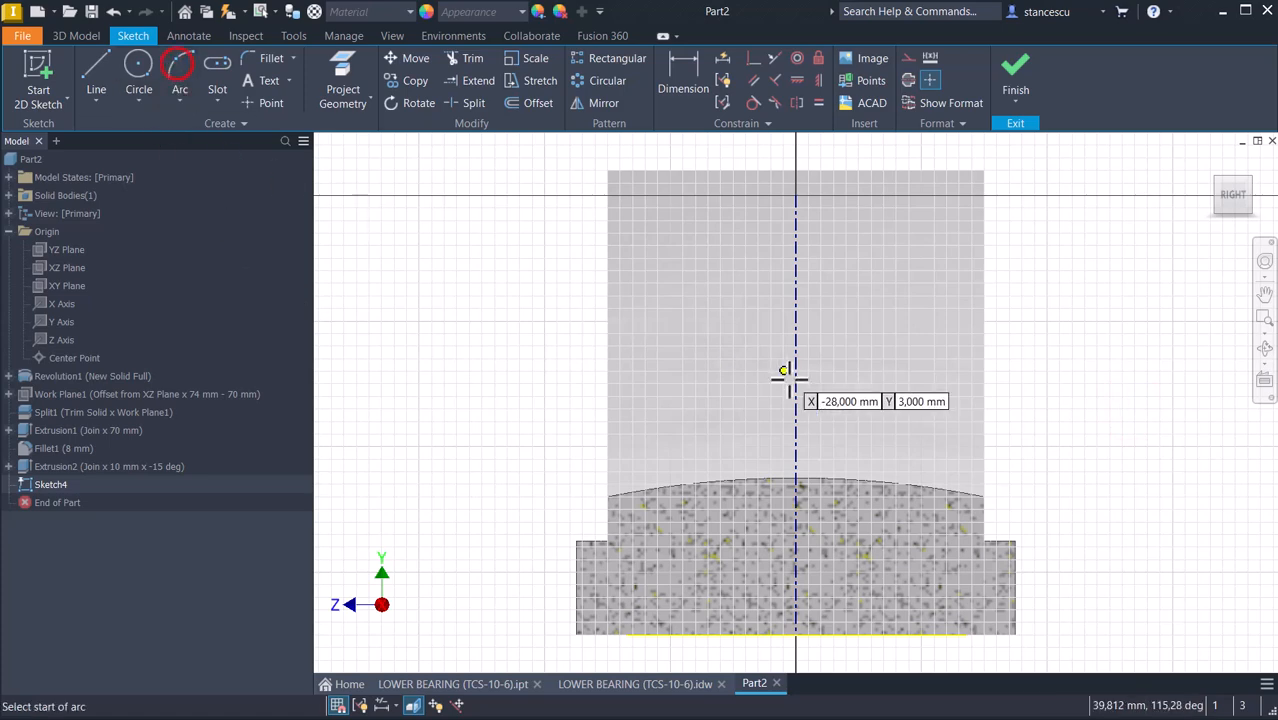
click(683, 404)
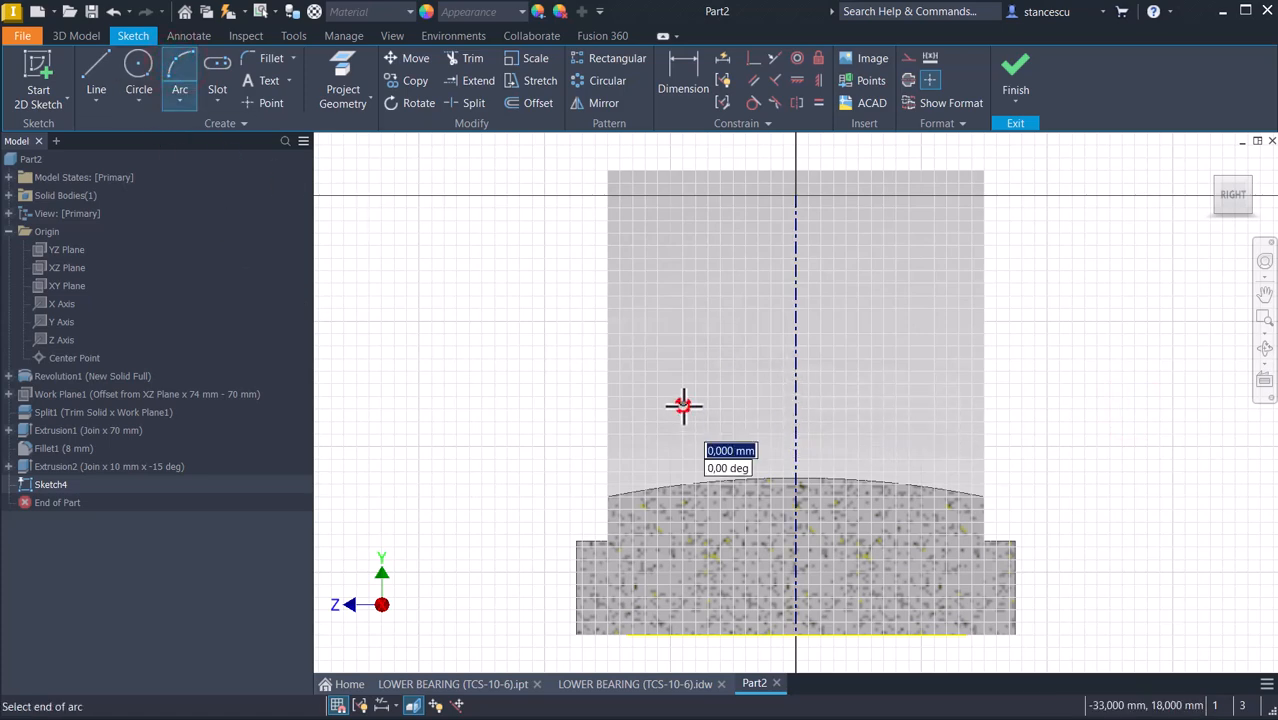
click(796, 447)
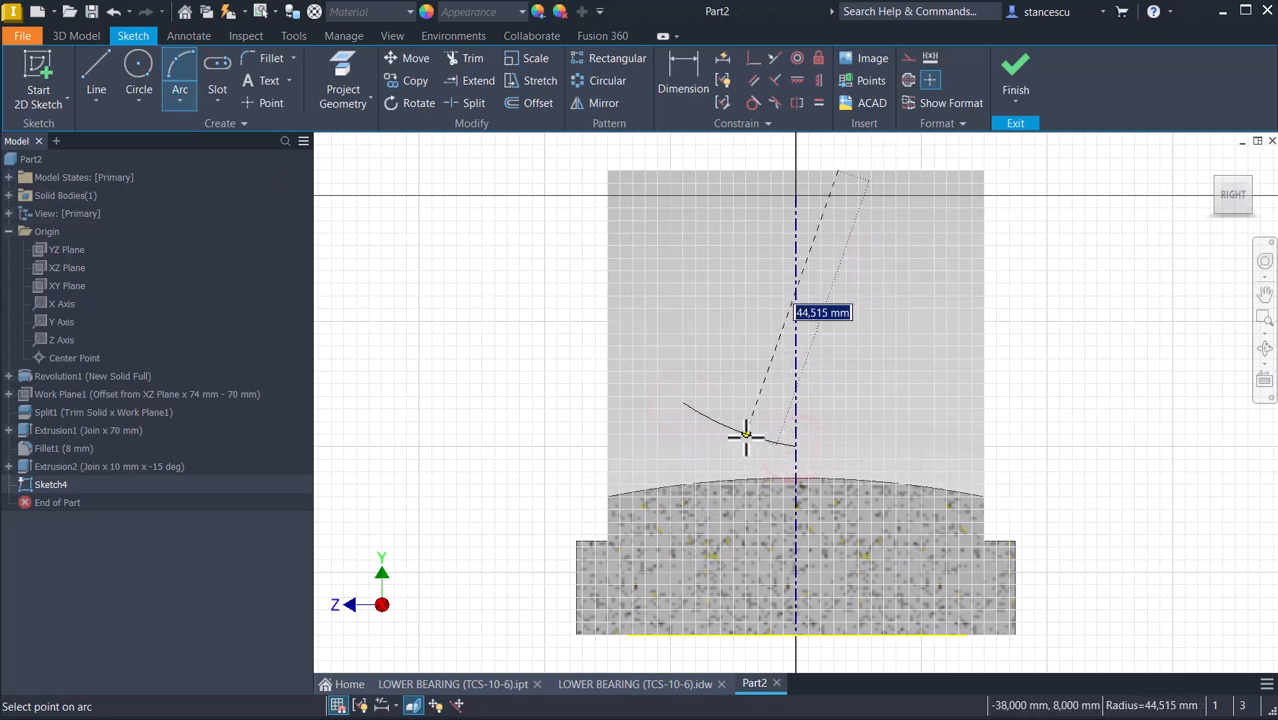
click(745, 435)
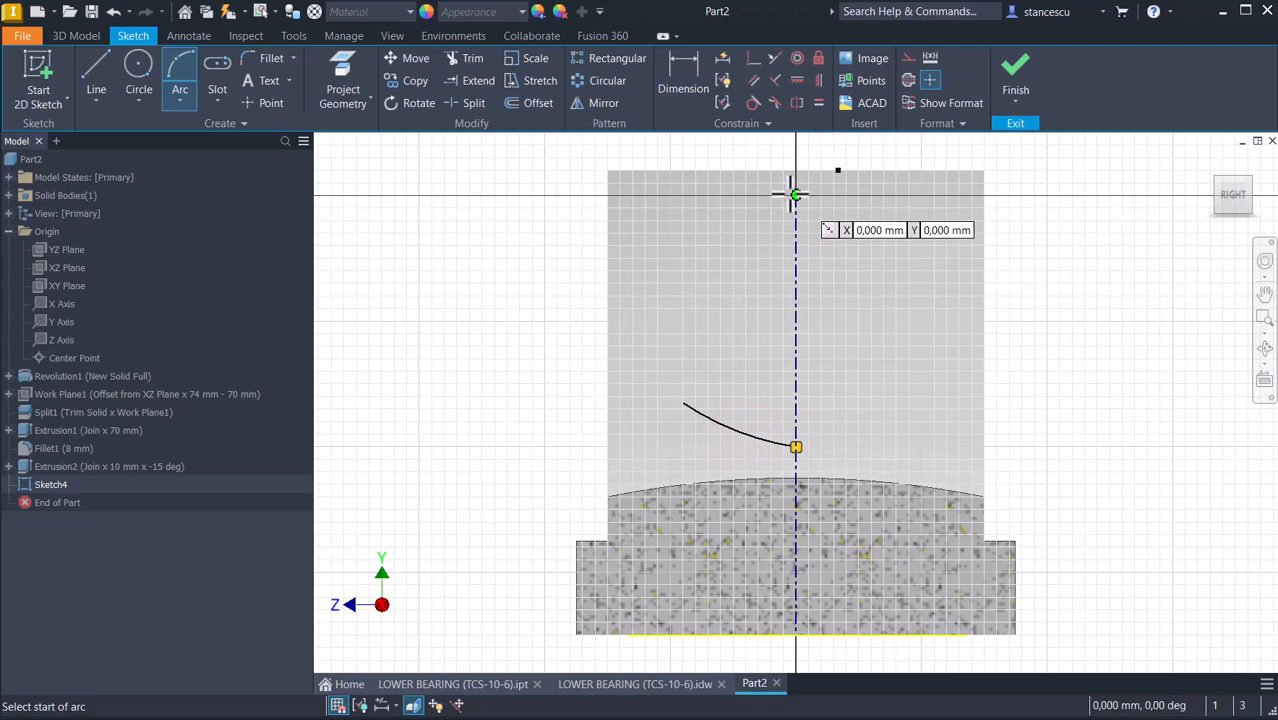
Constrain the arc's center point coincident with the origin and set the arc's radius to 40 mm
click(753, 59)
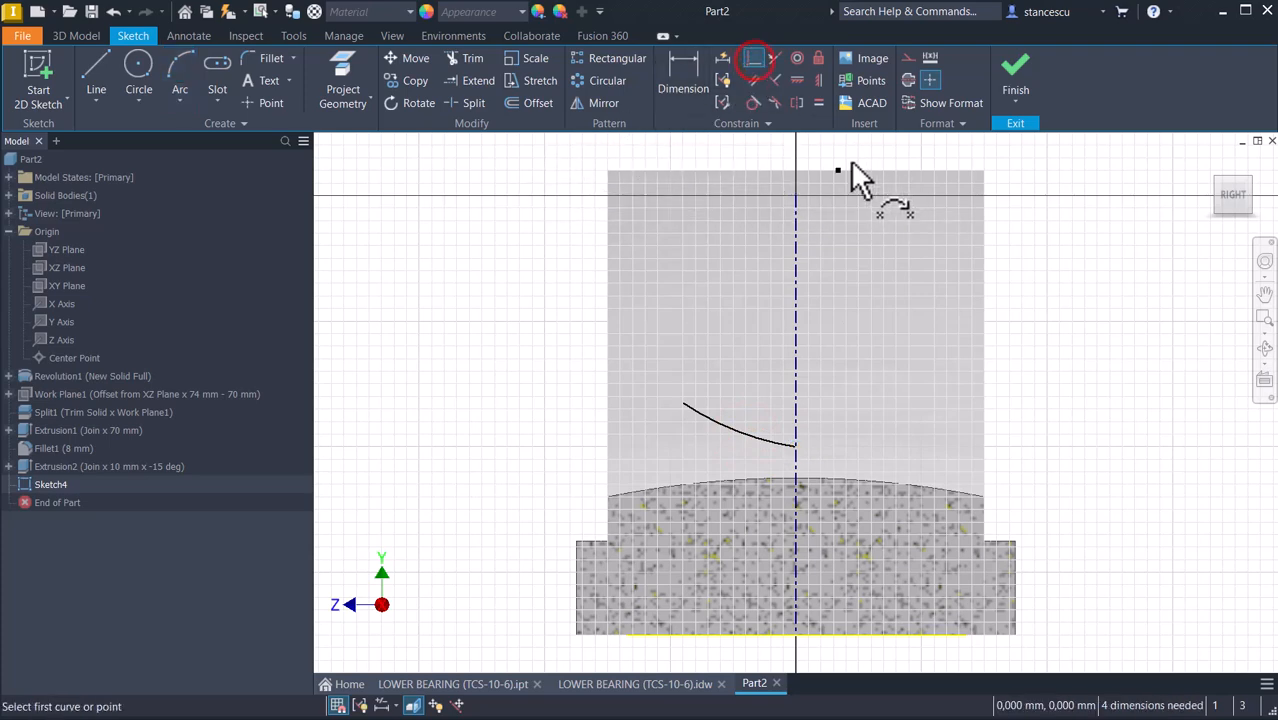
click(838, 171)
click(796, 194)
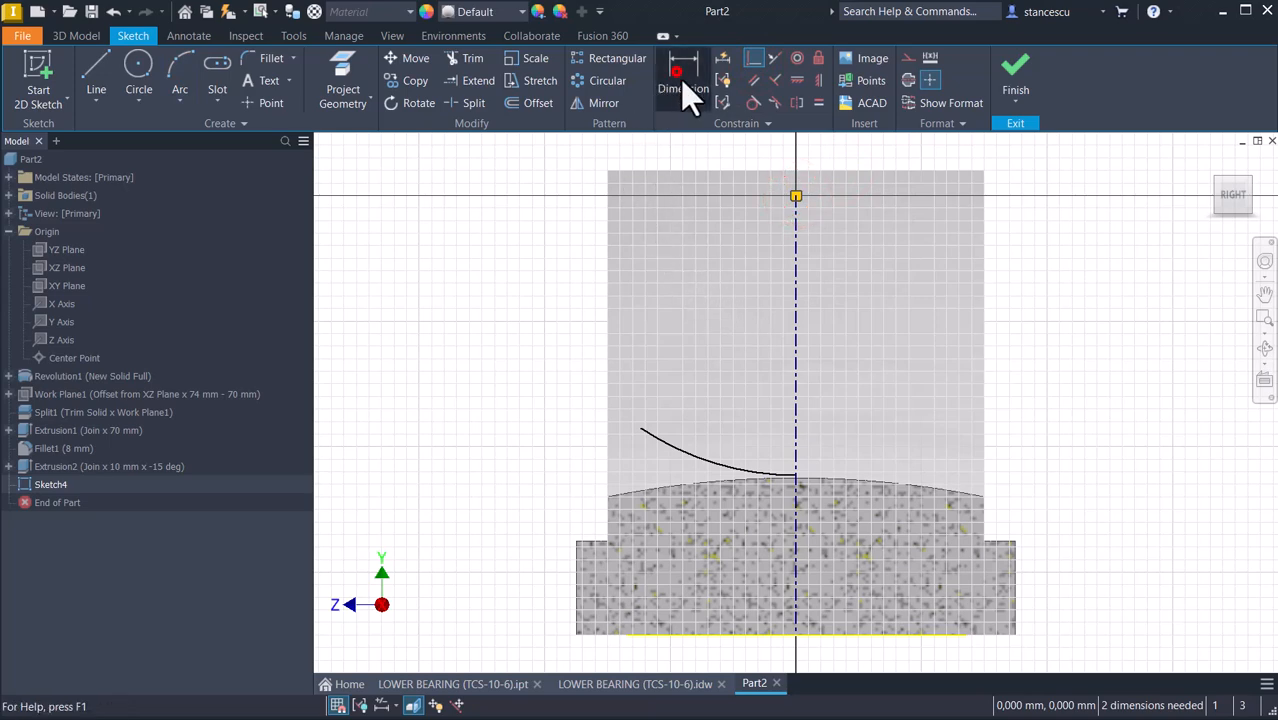
click(702, 462)
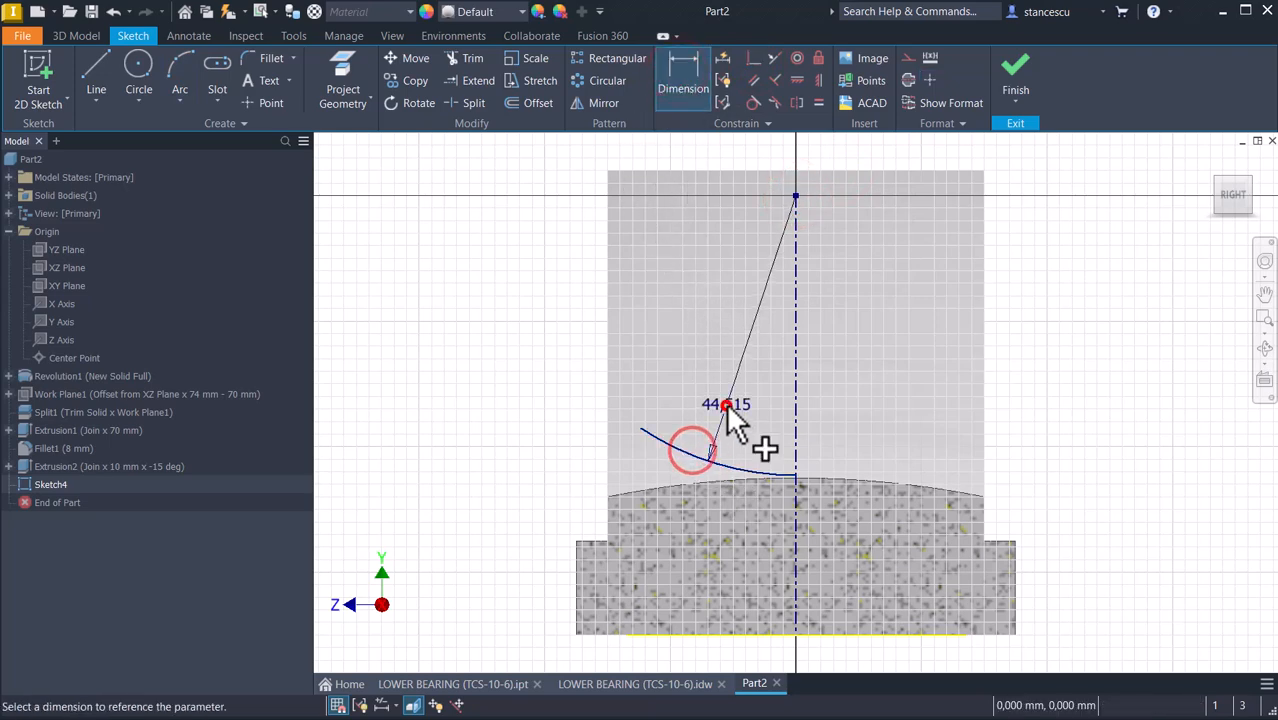
click(726, 404)
text(40)
key(Return)
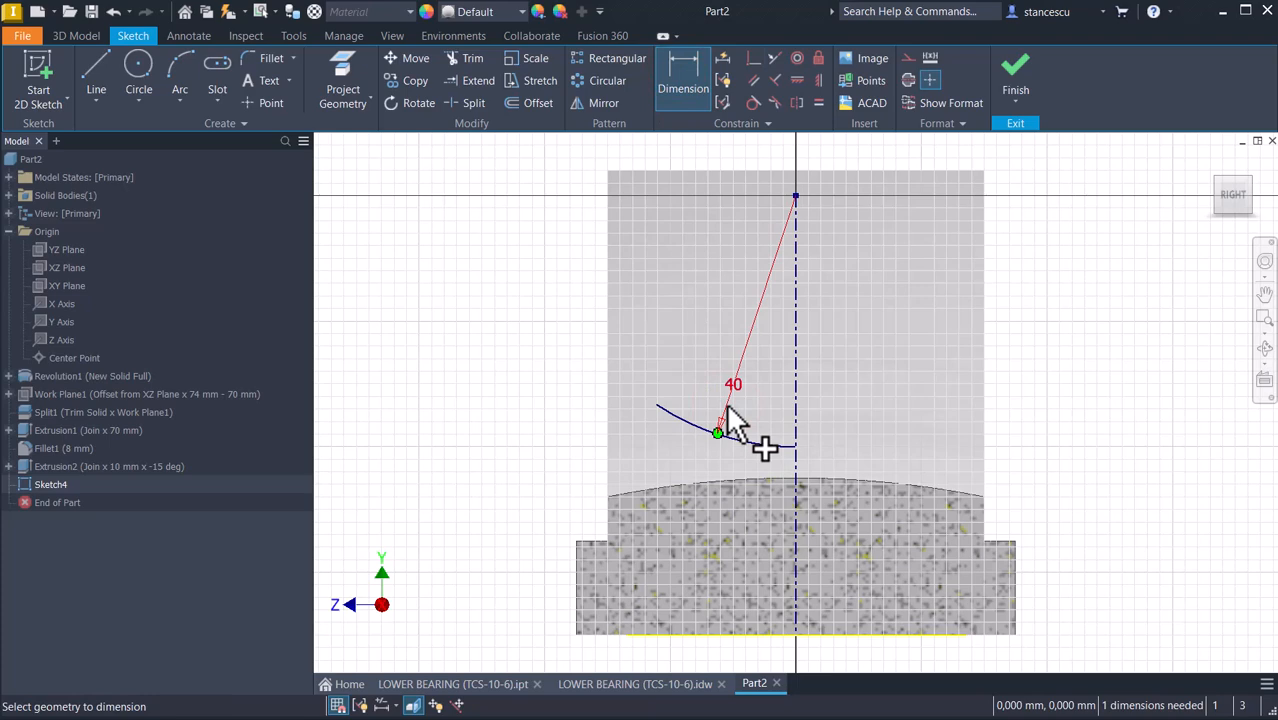
Draw a slanted line from the arc's free end down to the curved inner edge of the ring
click(97, 70)
click(655, 404)
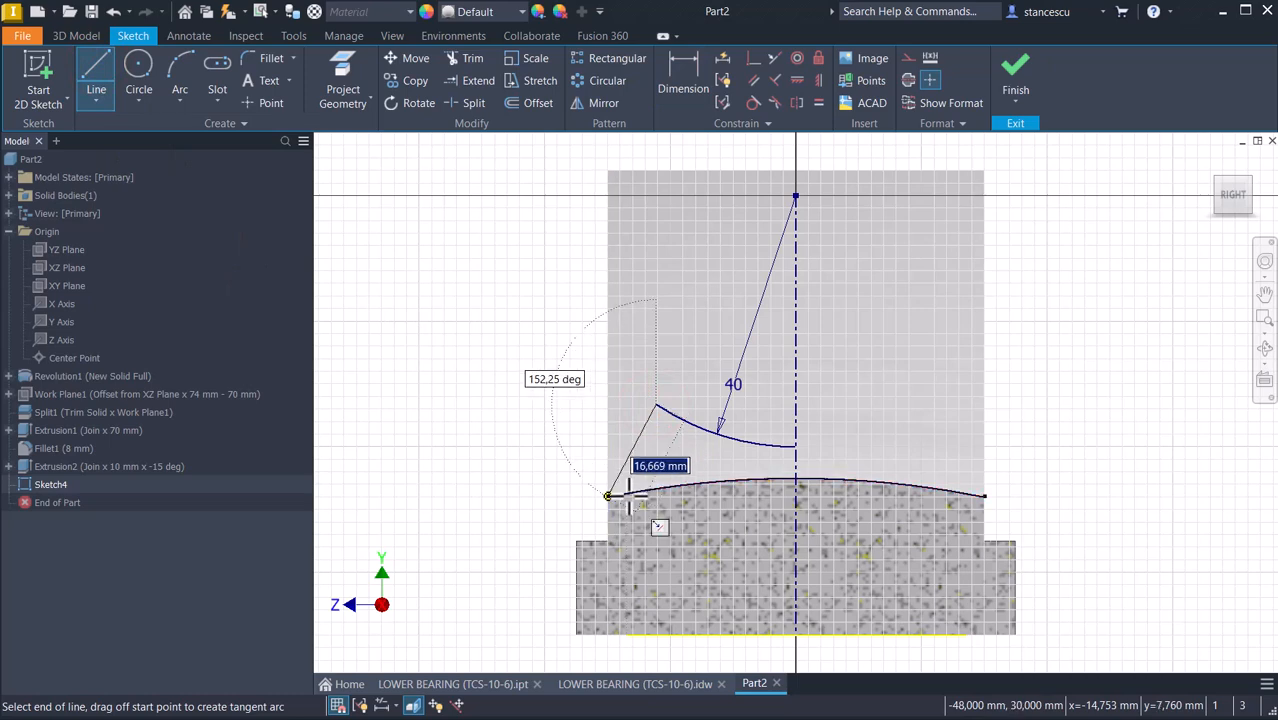
click(639, 490)
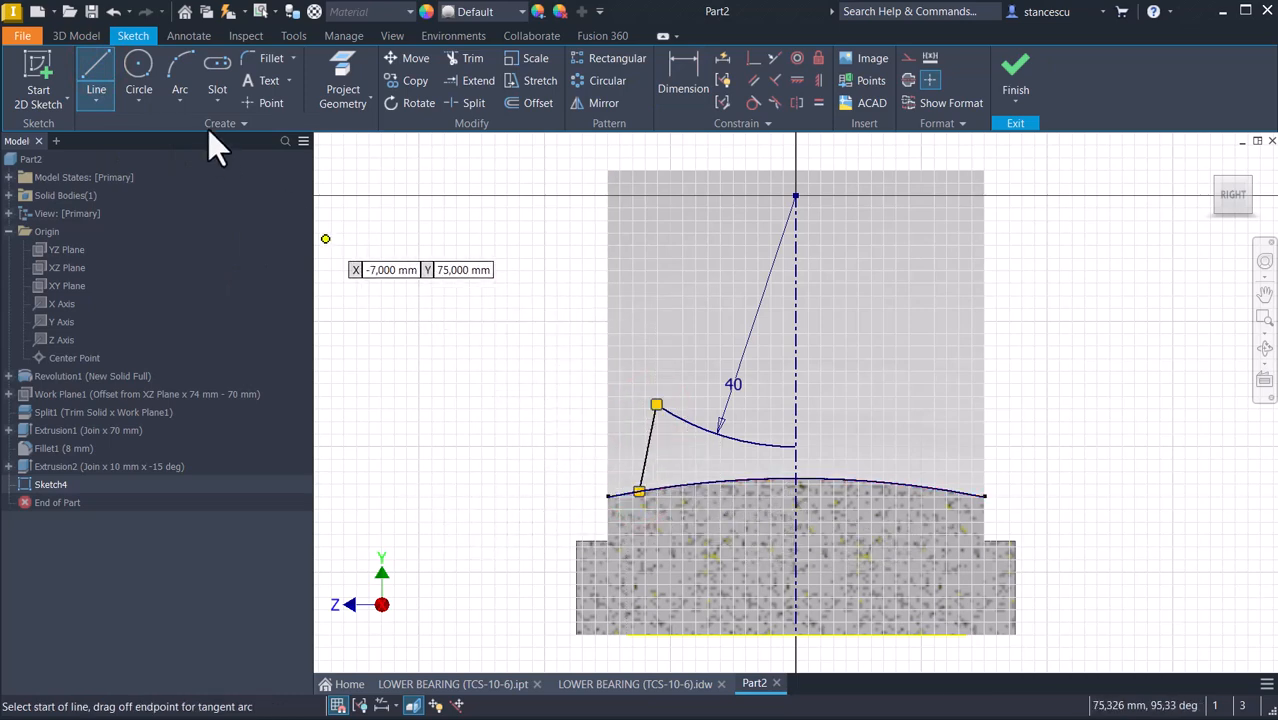
Close the profile with an arc from the slanted line's lower end to the centerline, and make it equal to the ring's curved edge
click(184, 67)
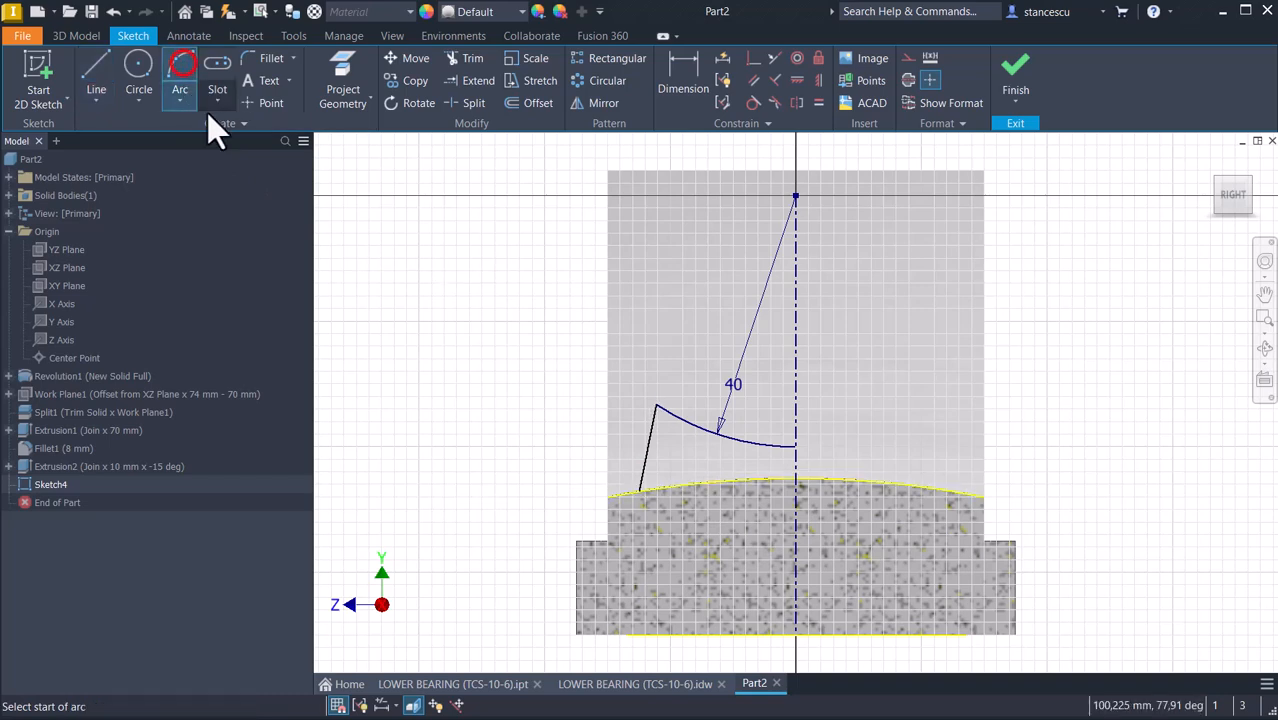
click(640, 490)
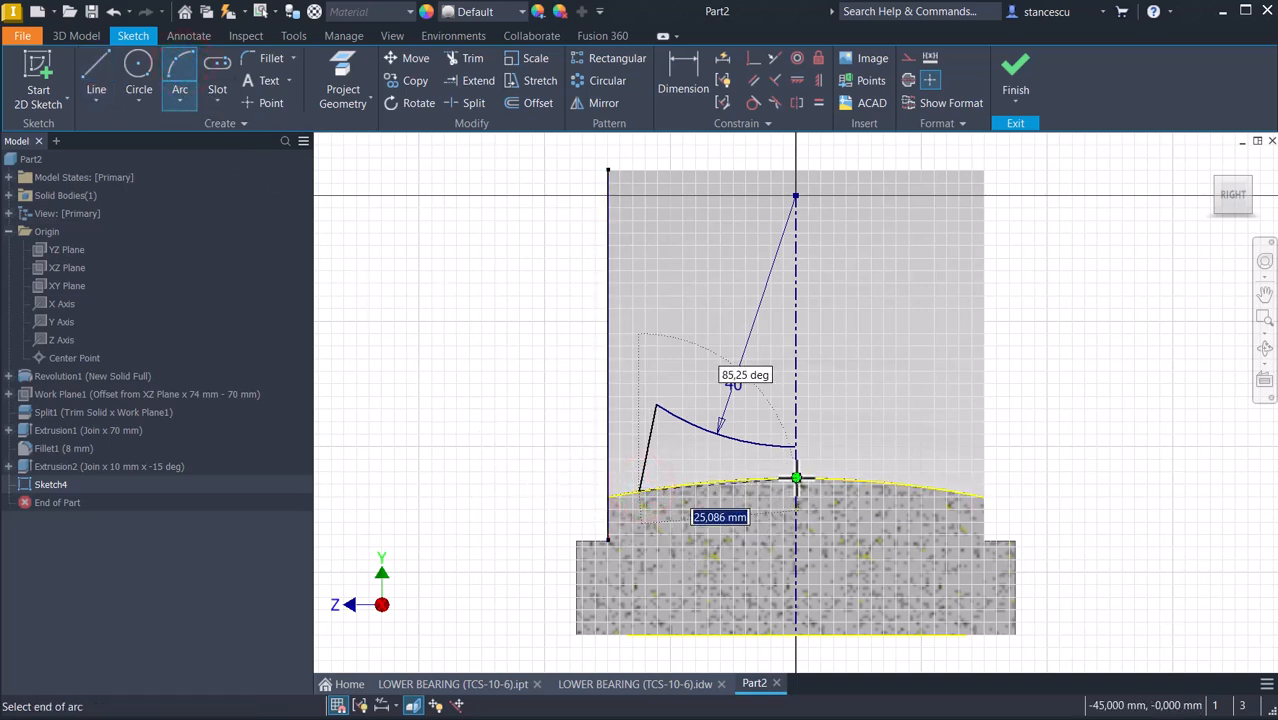
click(796, 479)
click(745, 469)
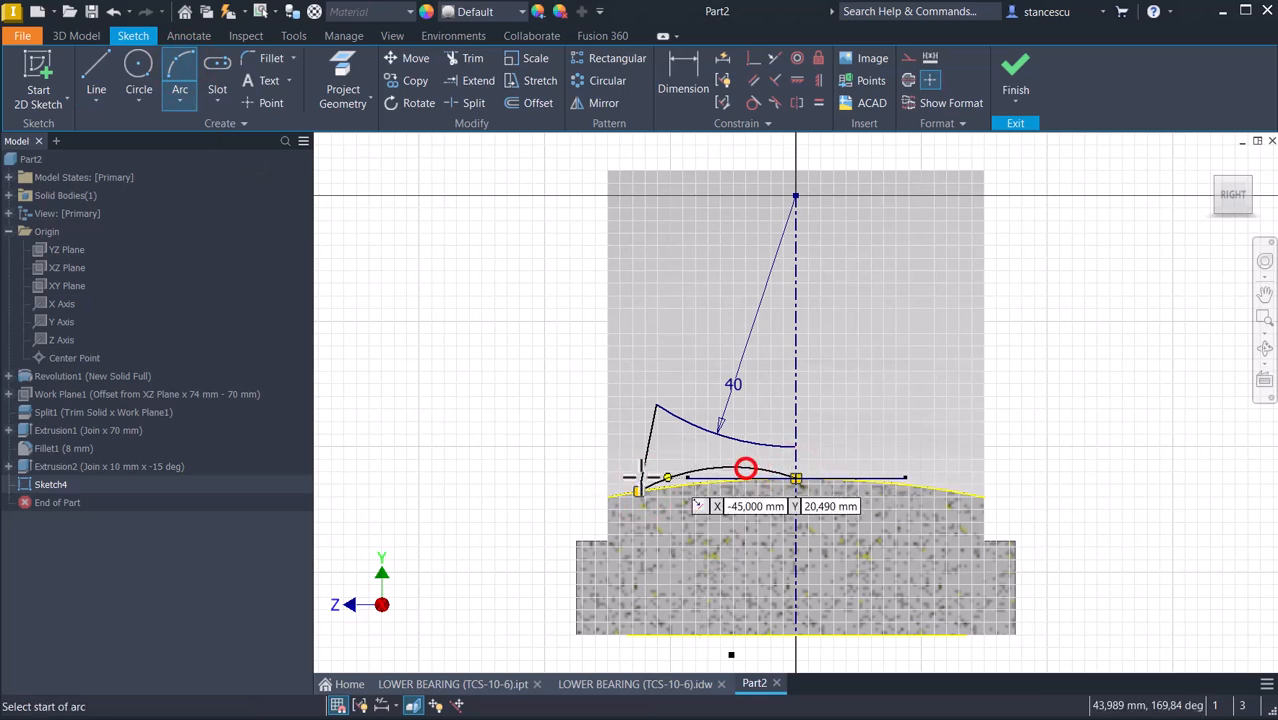
click(818, 103)
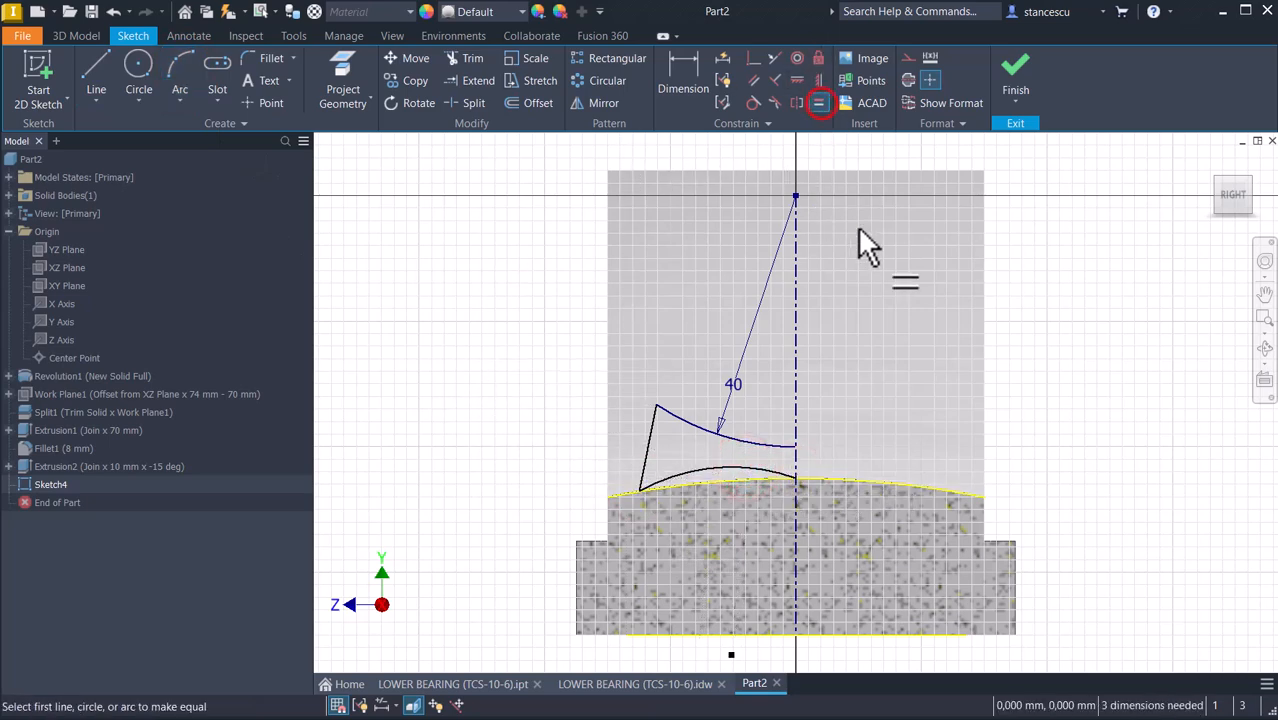
click(698, 464)
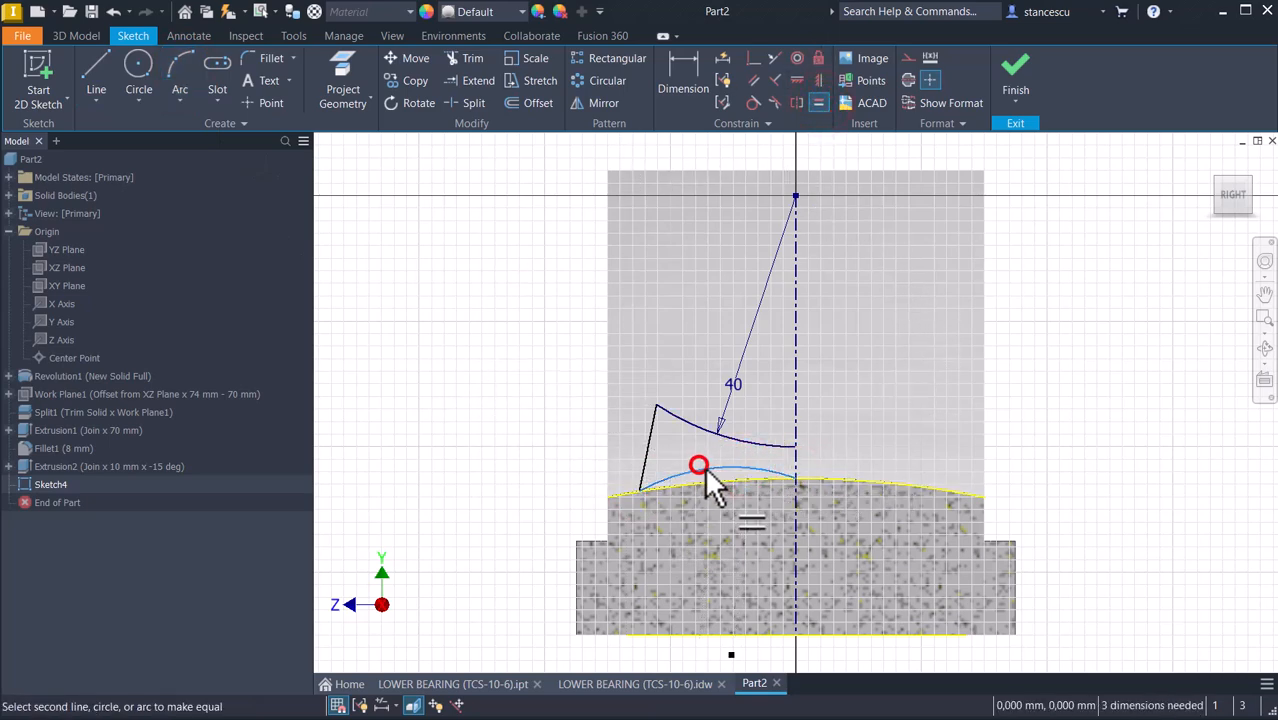
click(718, 484)
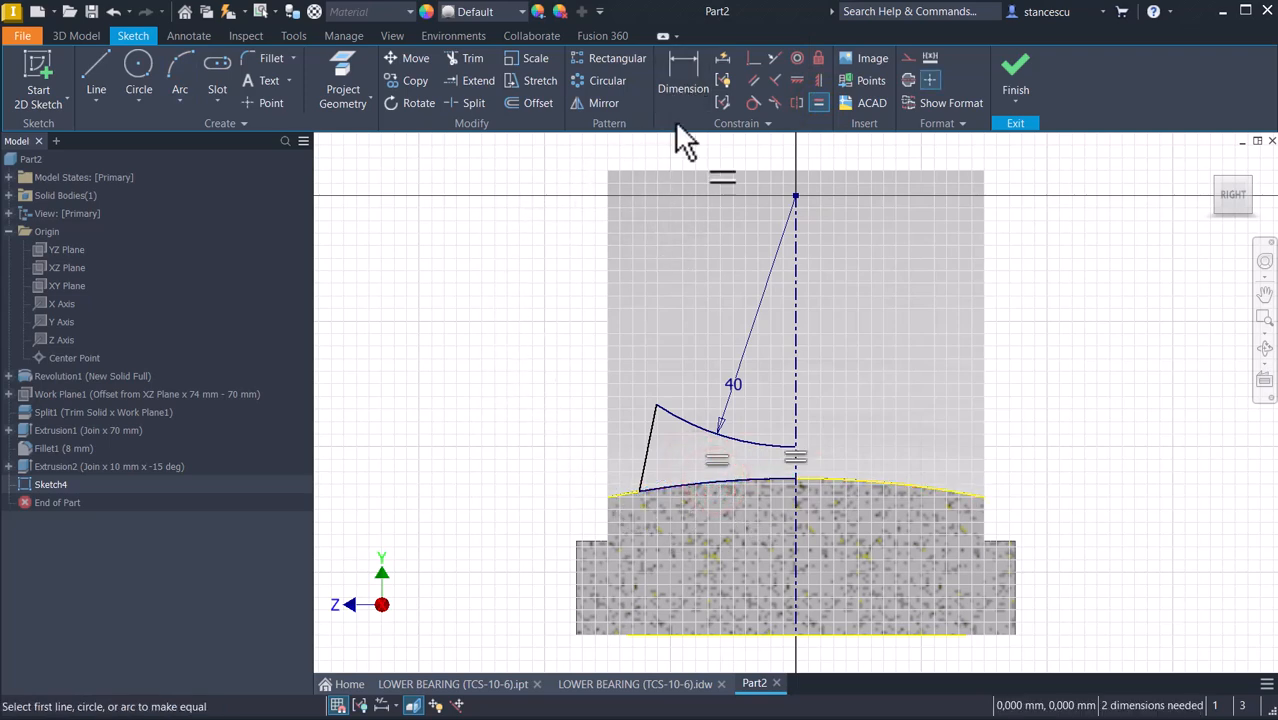
Dimension the angle between the ring's vertical side edge and the slanted line as 30 degrees
click(693, 65)
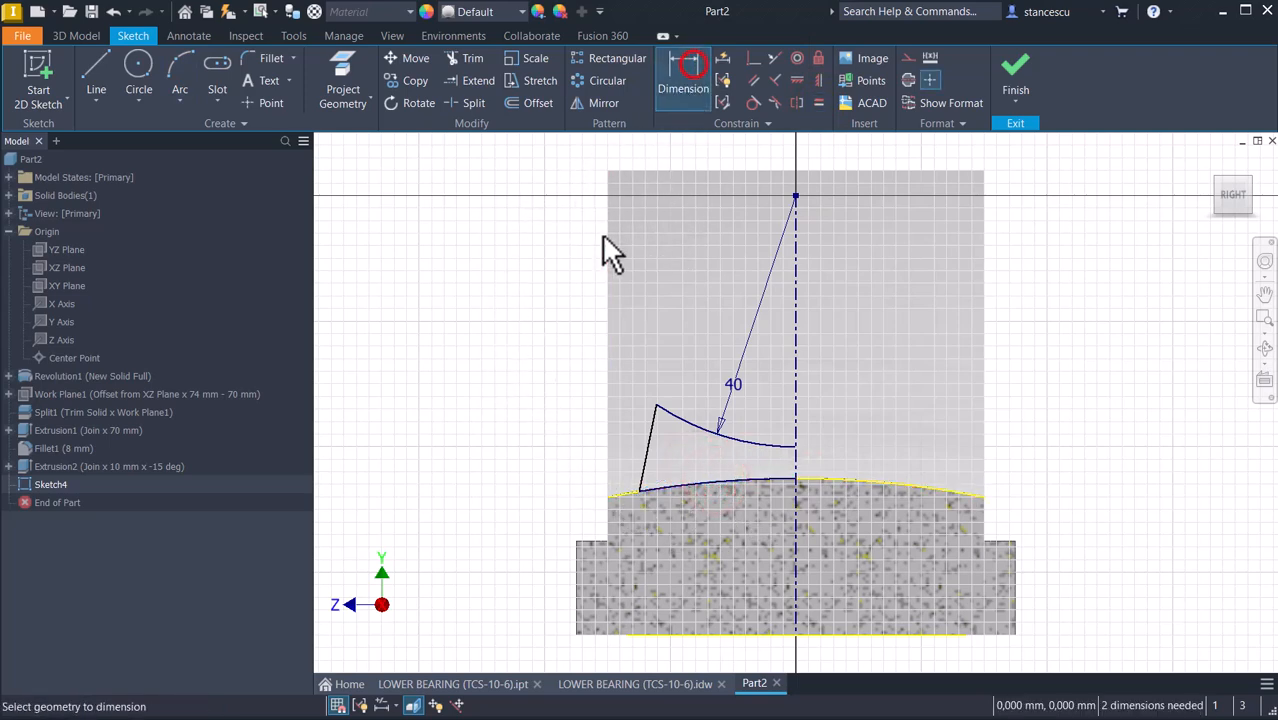
click(608, 286)
click(650, 418)
click(645, 338)
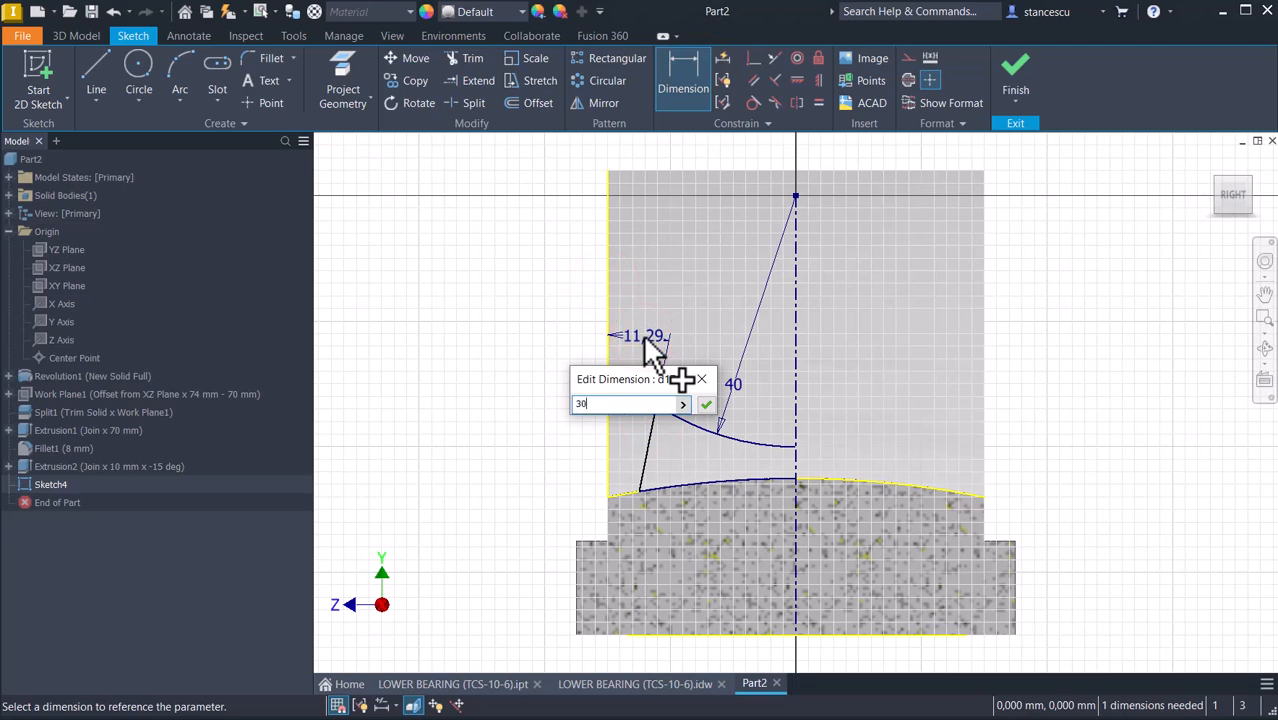
key(Return)
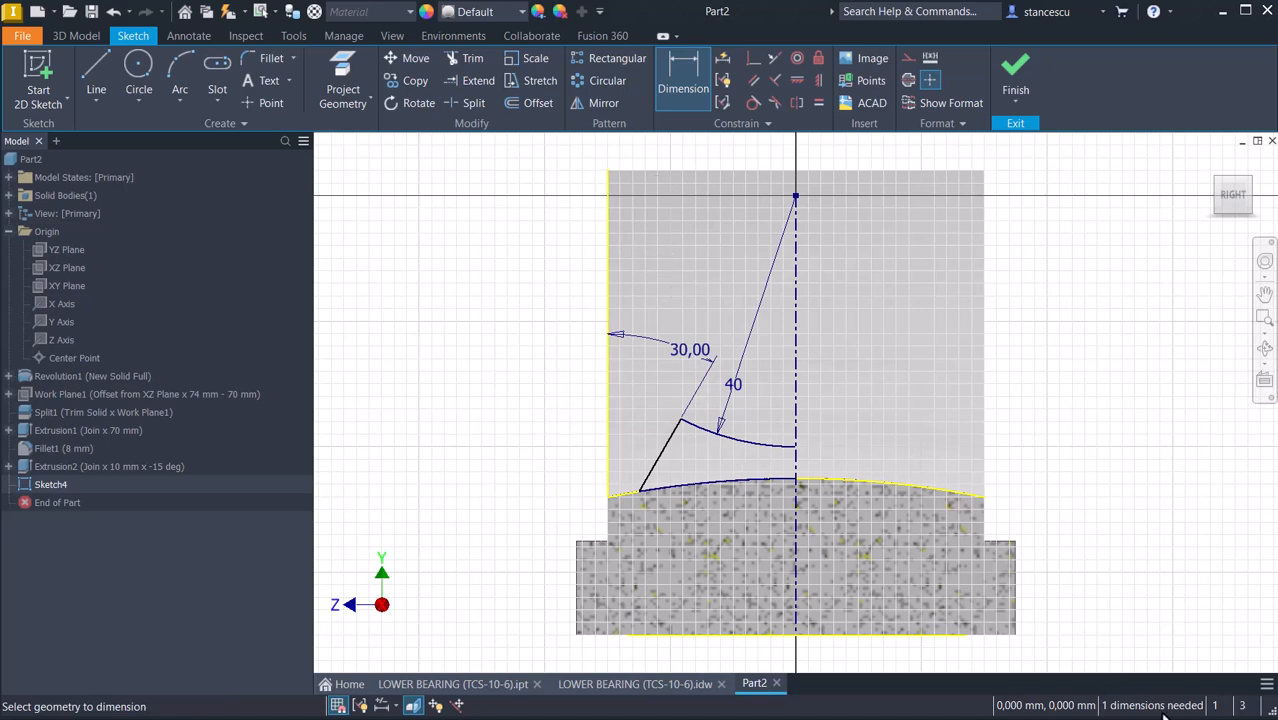
Set the vertical distance from the origin to the slanted line's upper endpoint to 35 mm
click(793, 197)
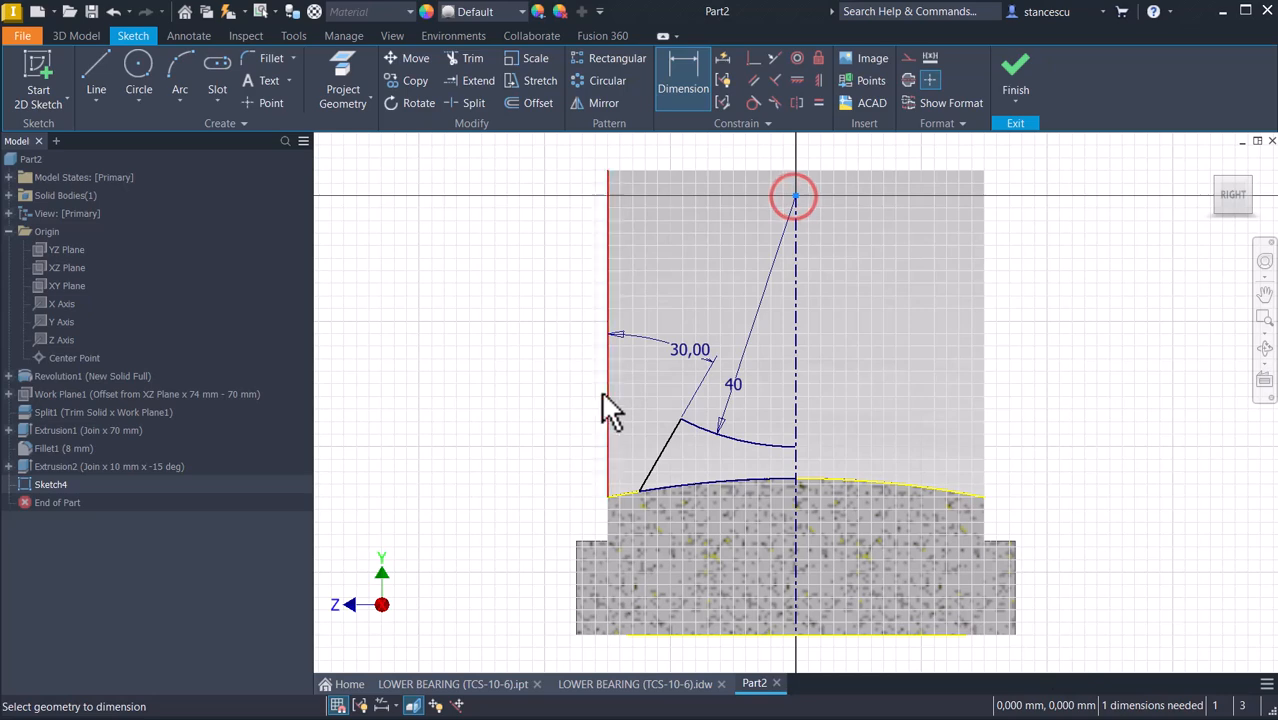
click(684, 418)
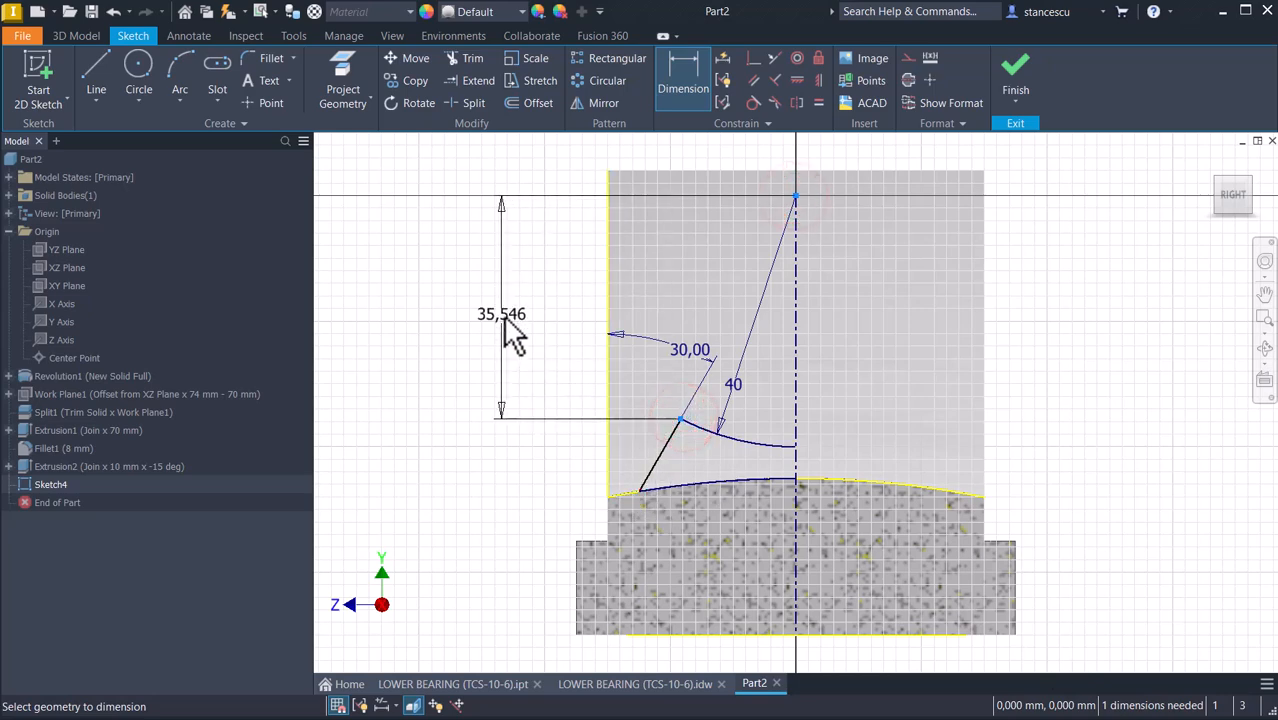
click(501, 314)
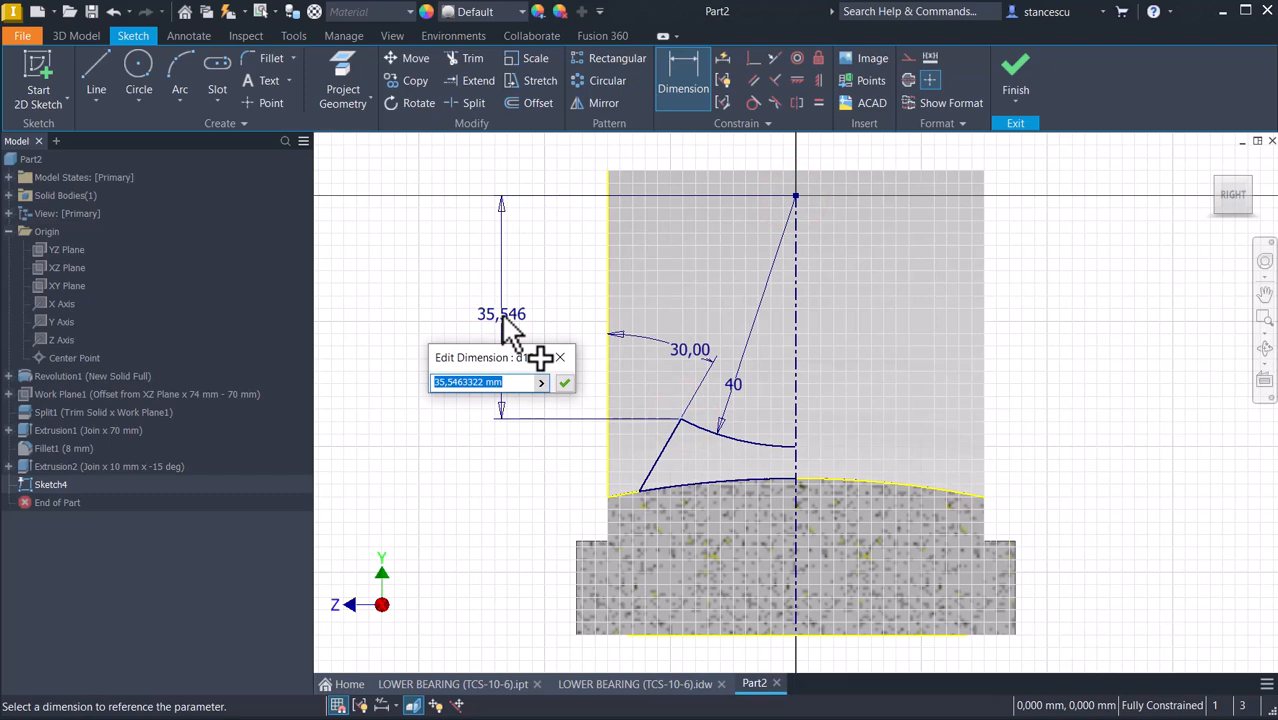
key(Return)
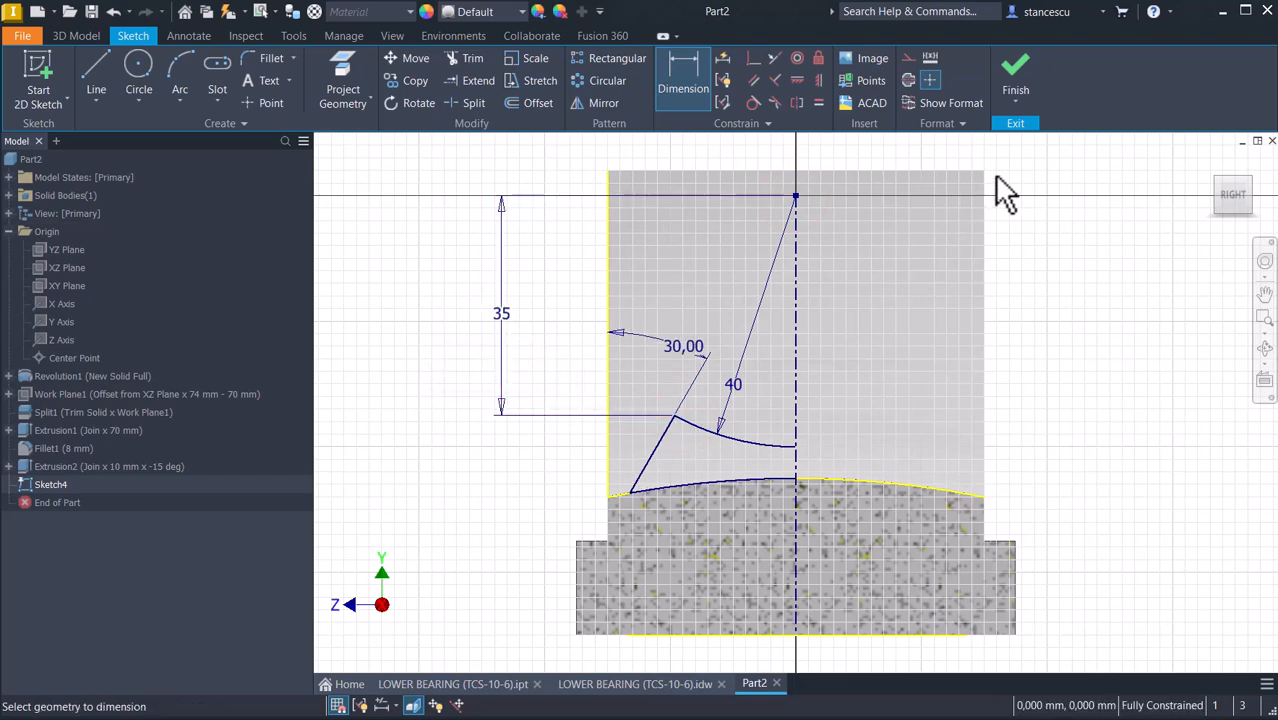
Finish the sketch and revolve the profile a full 360 degrees about the centerline, joining it to the part
click(1012, 75)
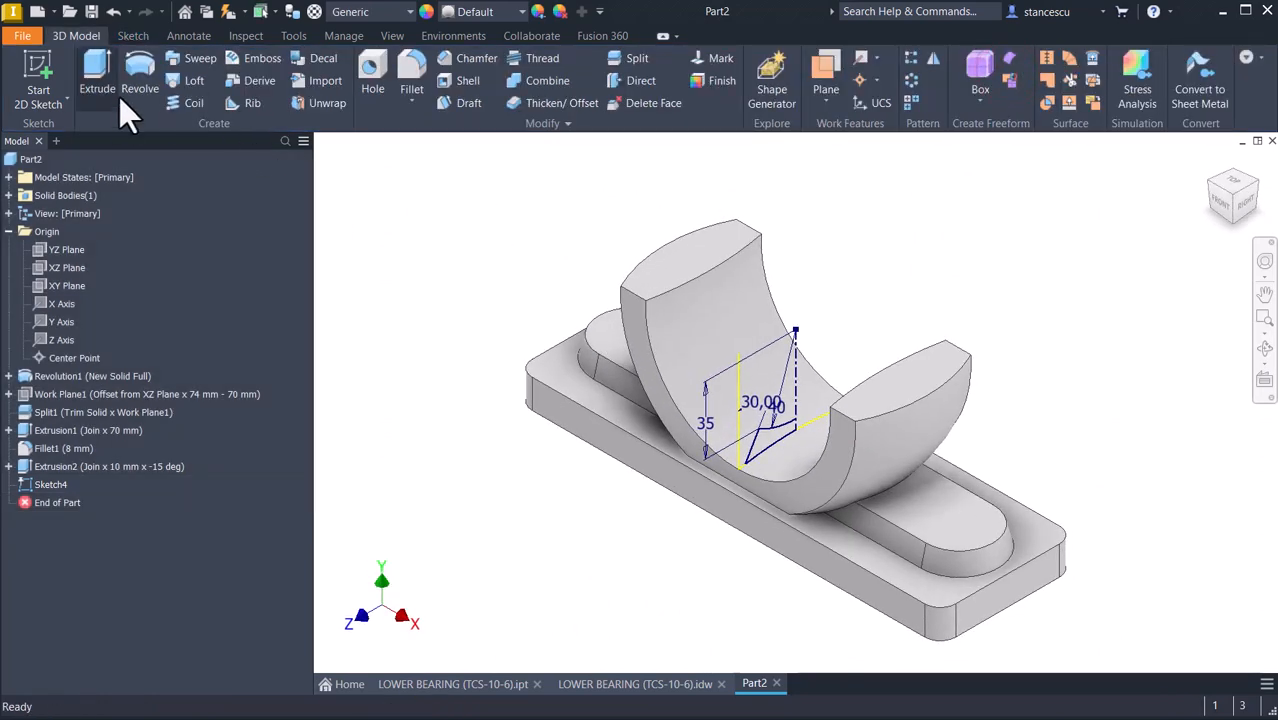
click(135, 66)
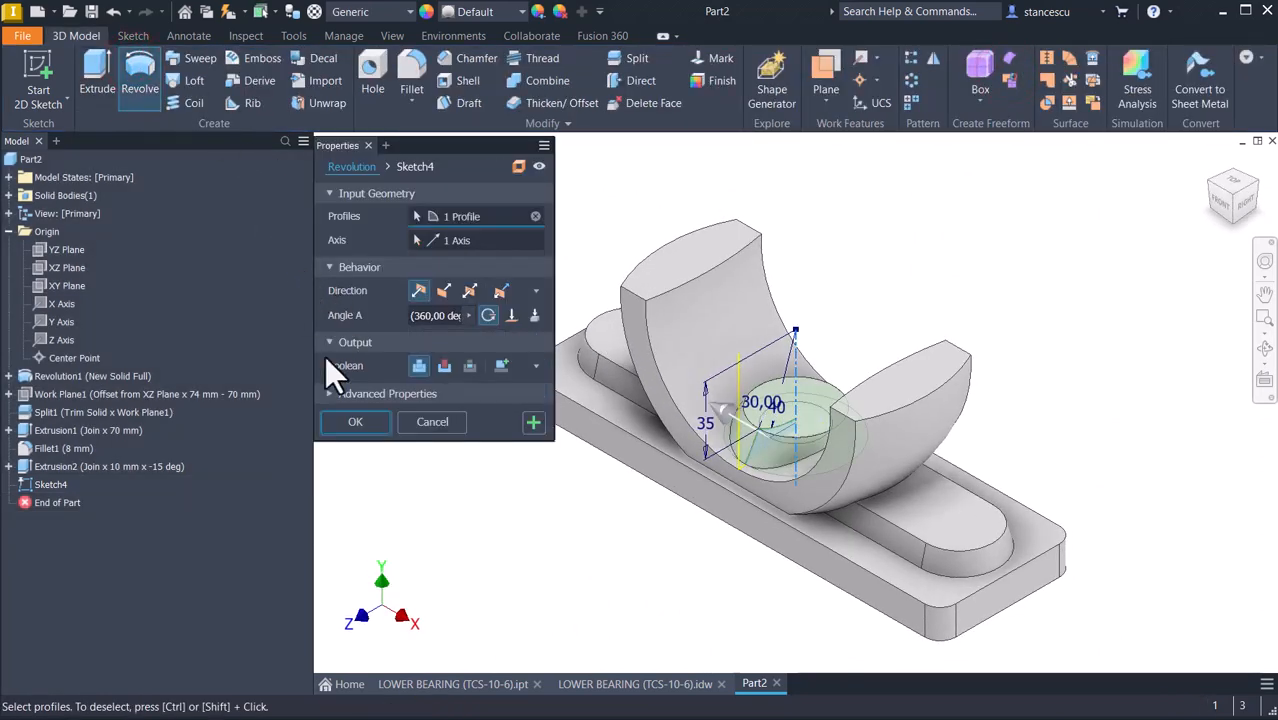
click(356, 421)
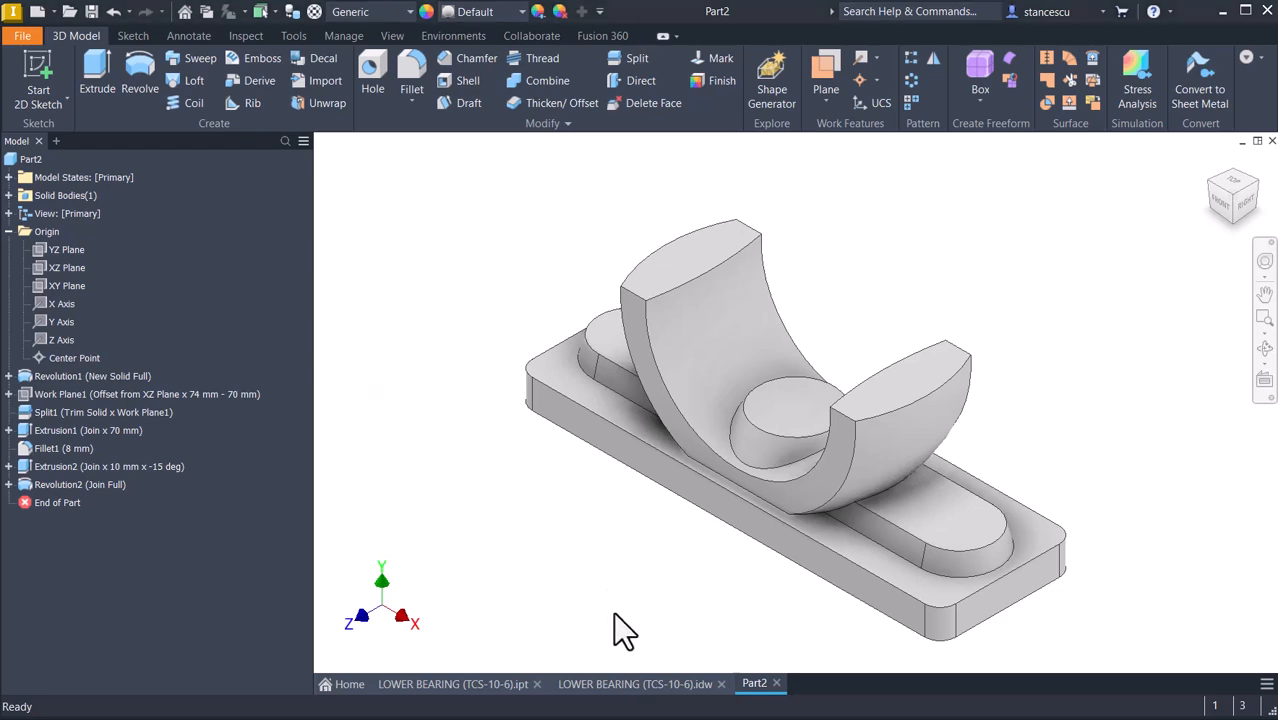
Examine the stepped top faces of the ring in the finished LOWER BEARING (TCS-10-6) model and their radii in the drawing
click(638, 682)
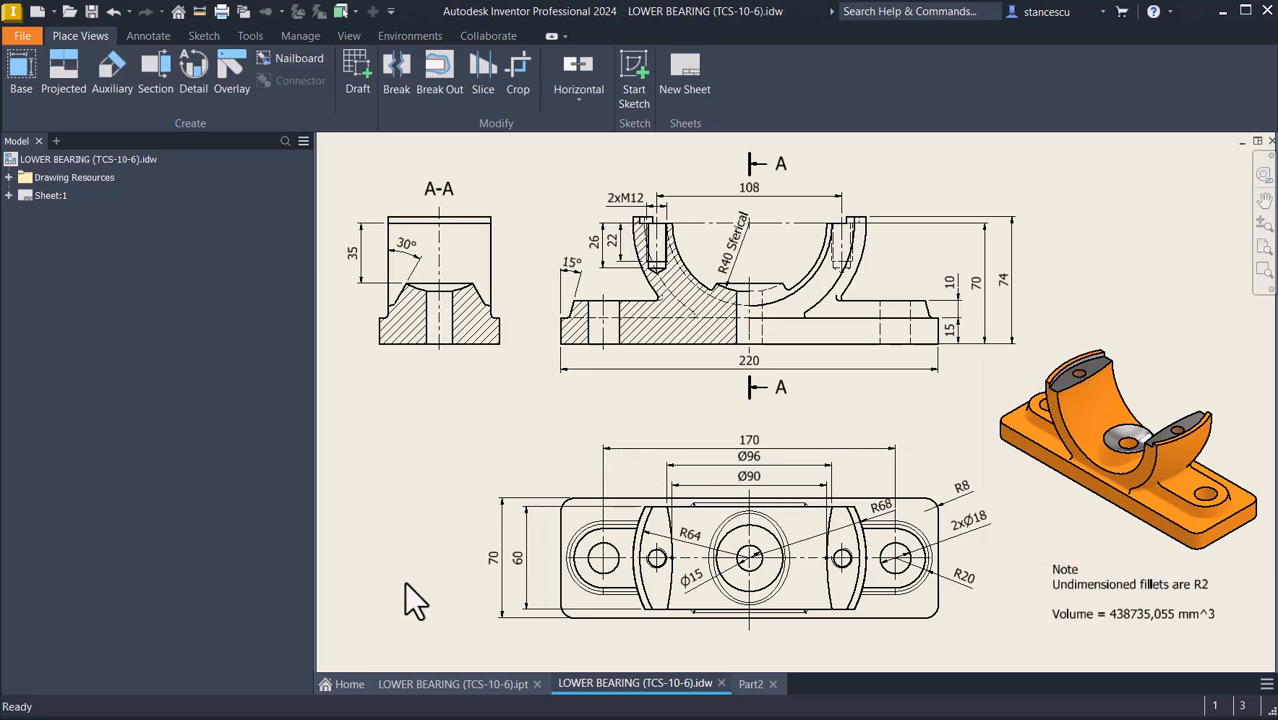
click(452, 684)
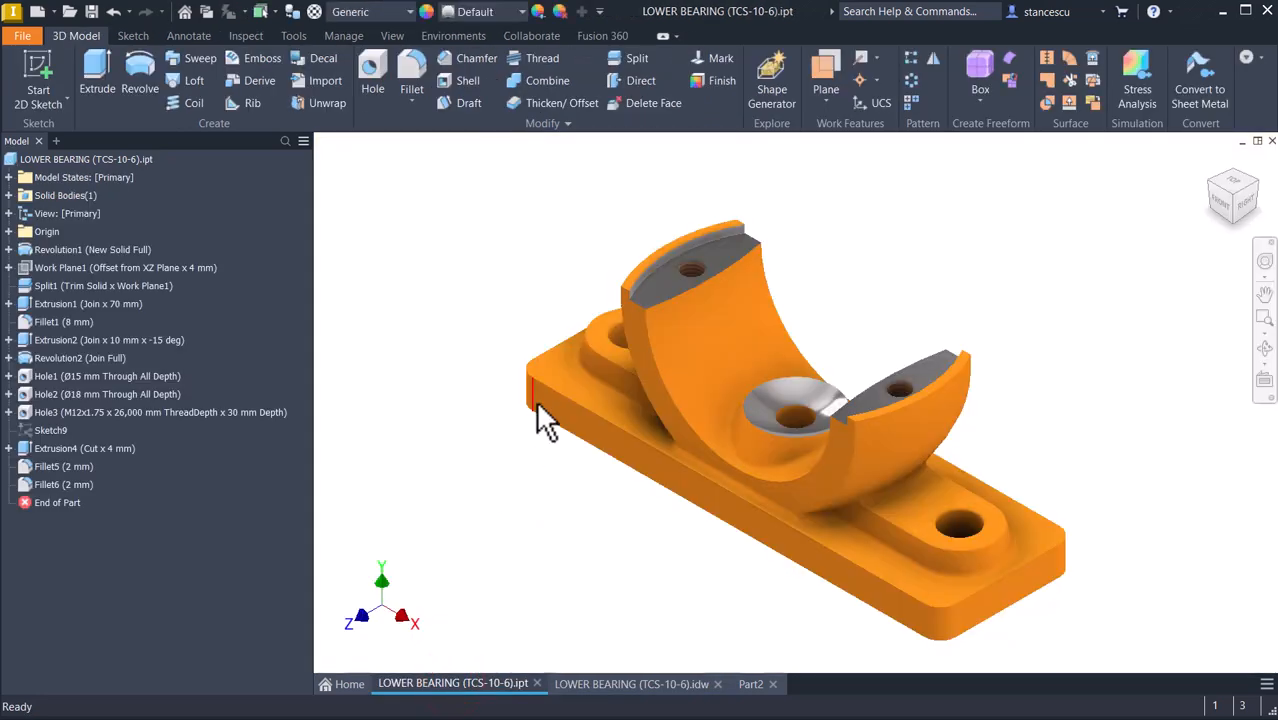
scroll(795, 255, down, 4)
scroll(750, 262, down, 1)
middle_drag(783, 248, 637, 362)
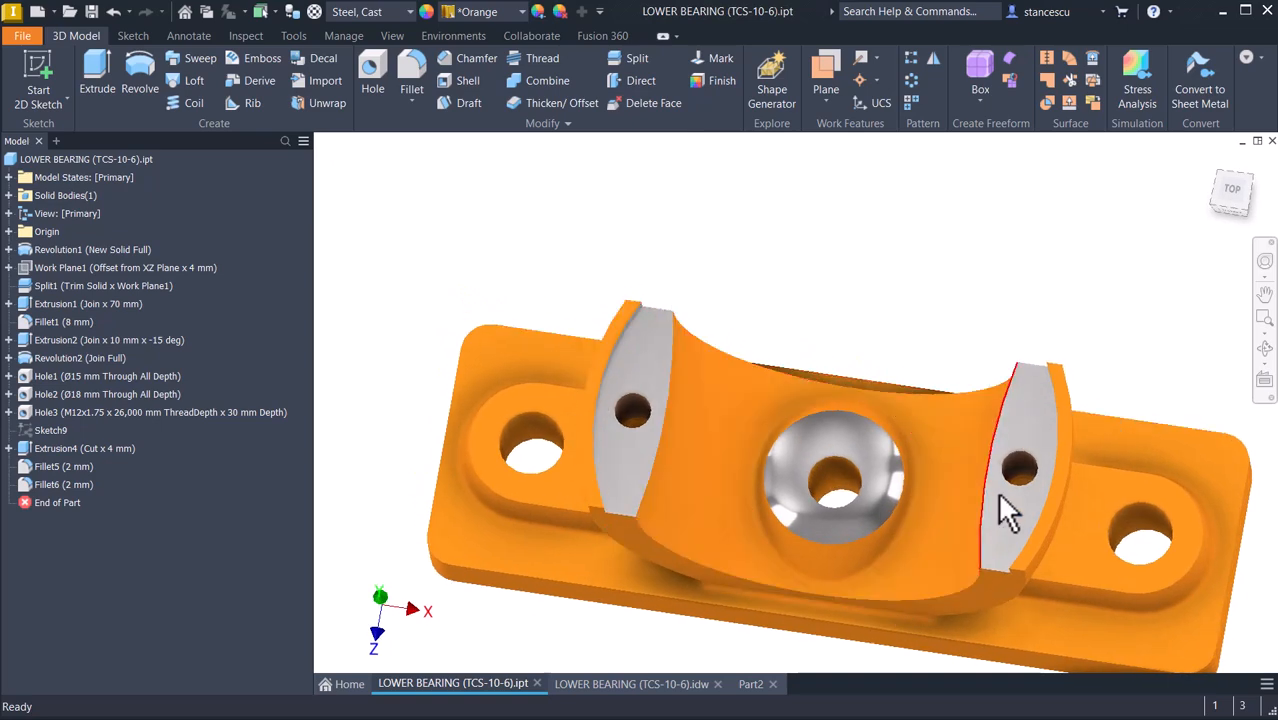
shift+middle_drag(788, 295, 668, 343)
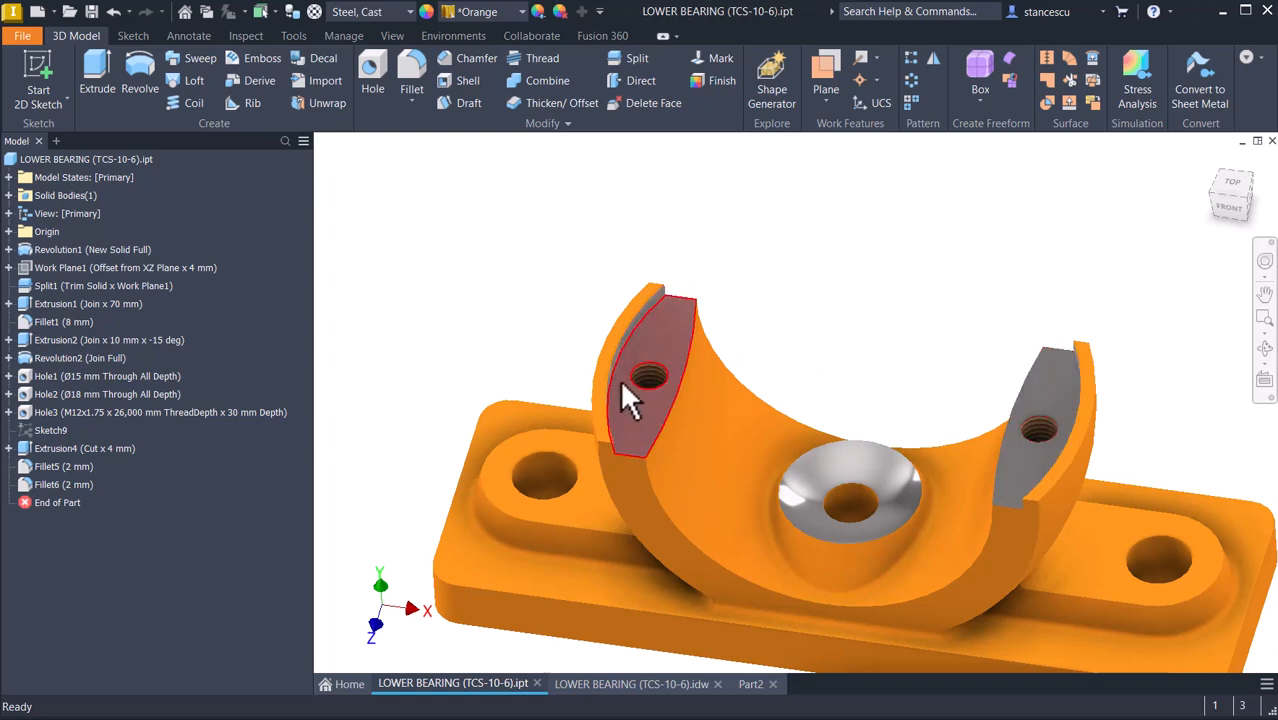
click(655, 685)
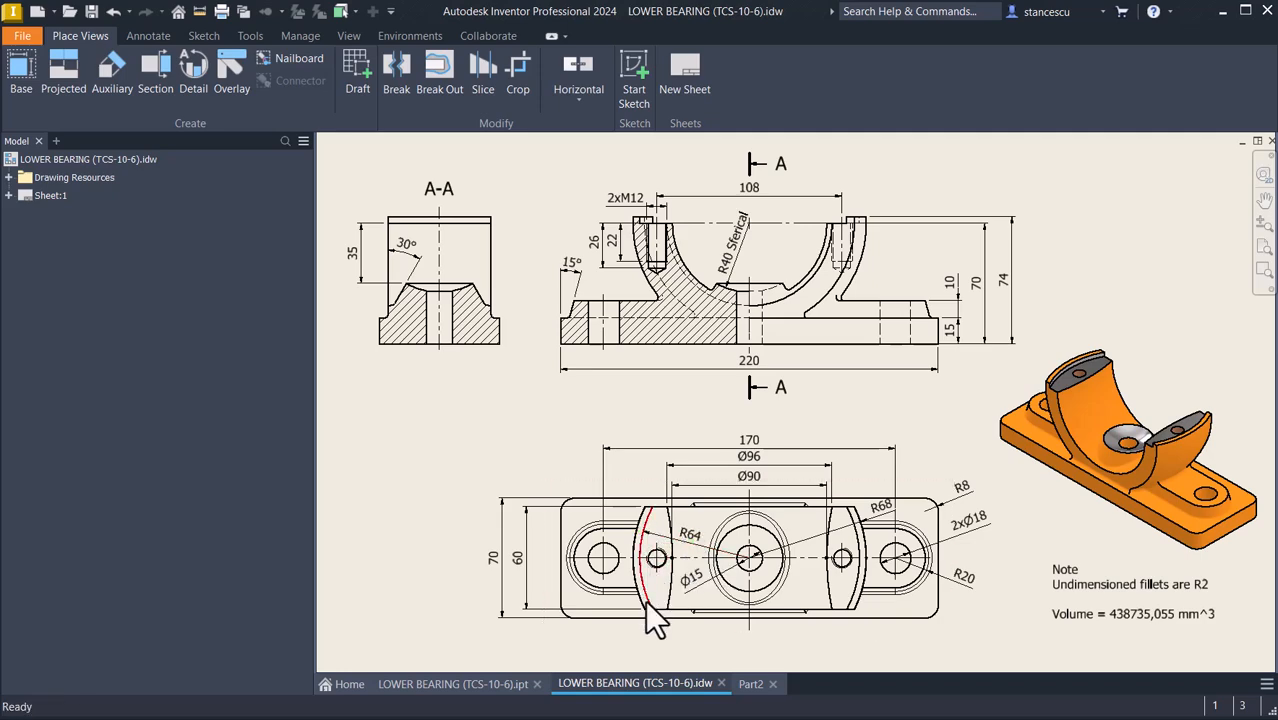
Sketch a 64 mm radius circle centred on the origin on the XZ plane of Part2
click(752, 684)
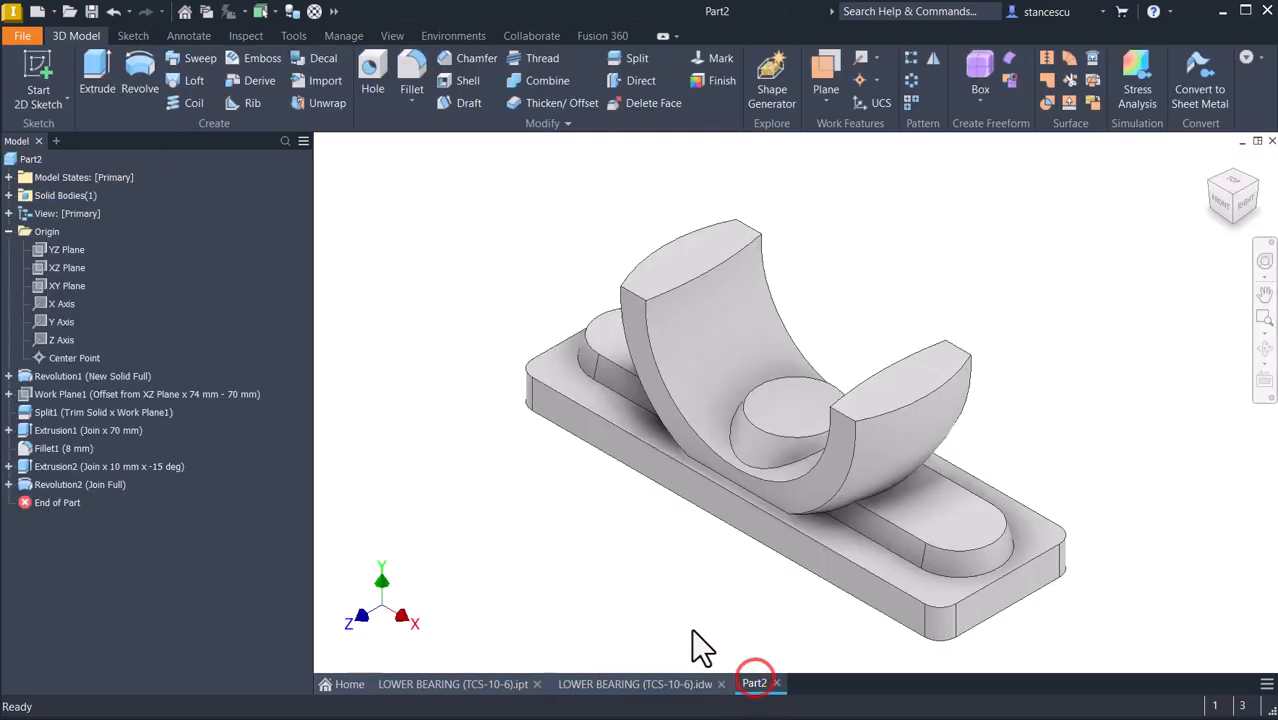
click(45, 269)
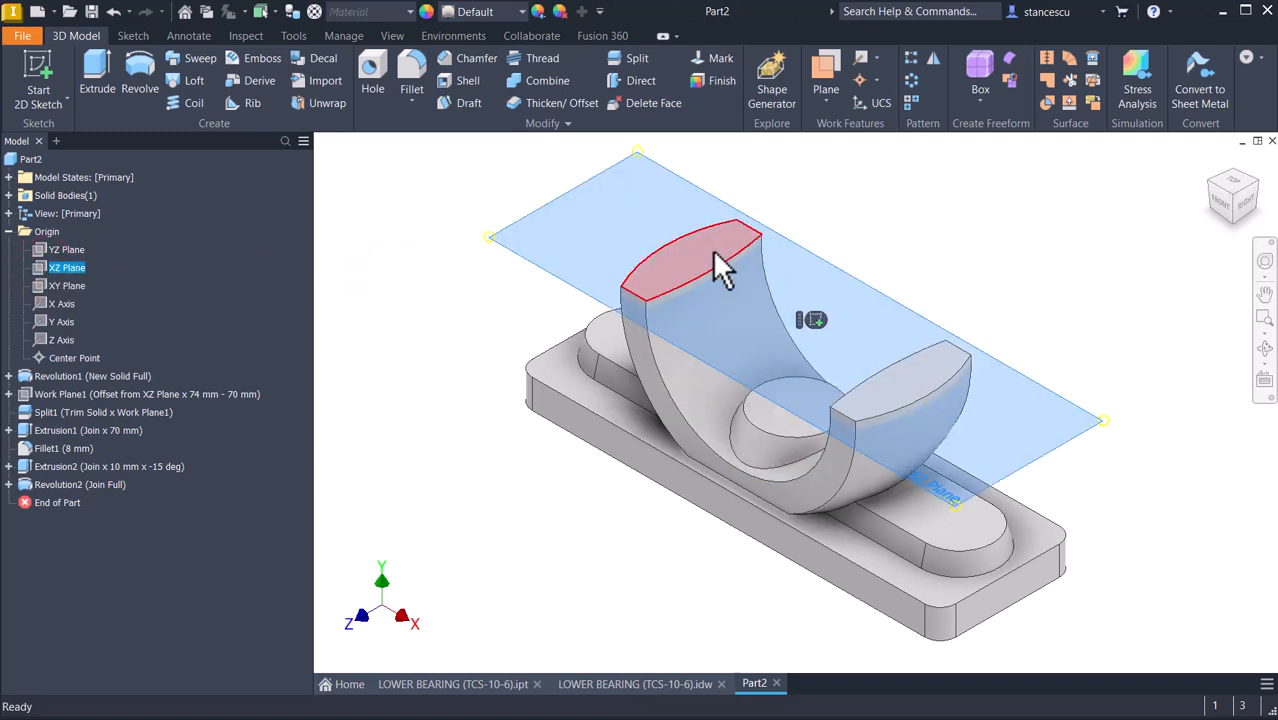
click(819, 317)
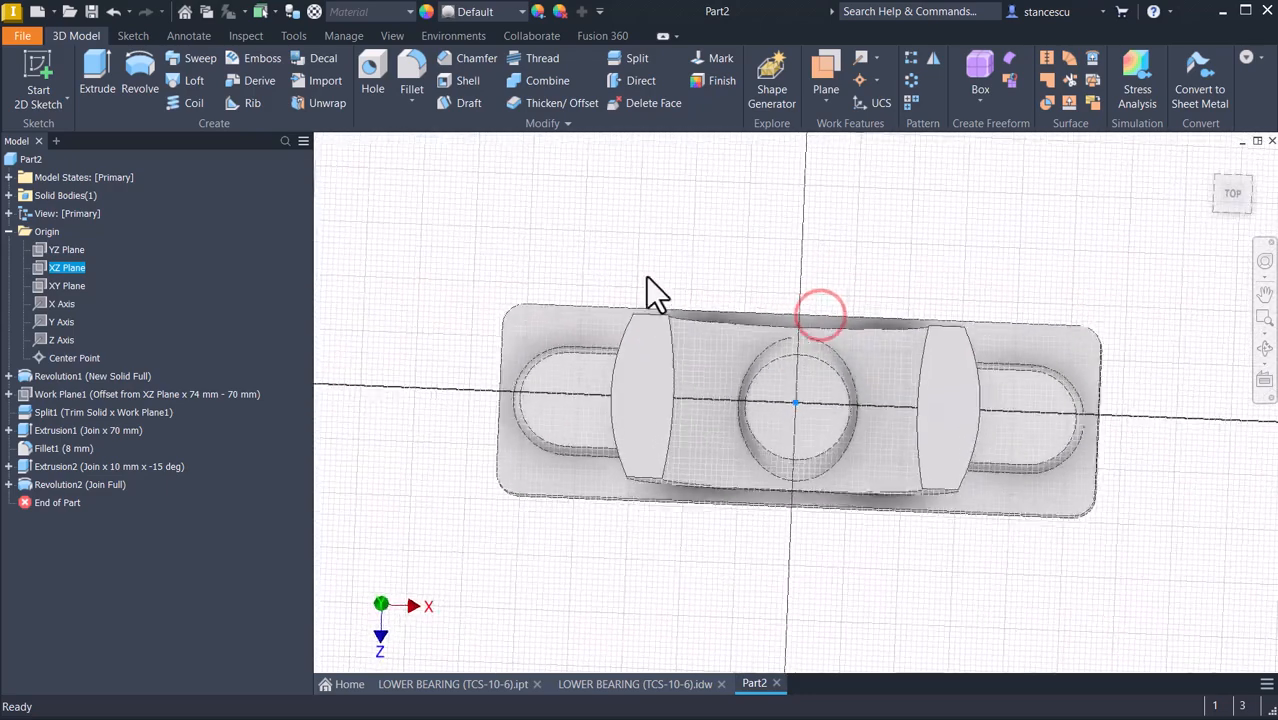
click(145, 74)
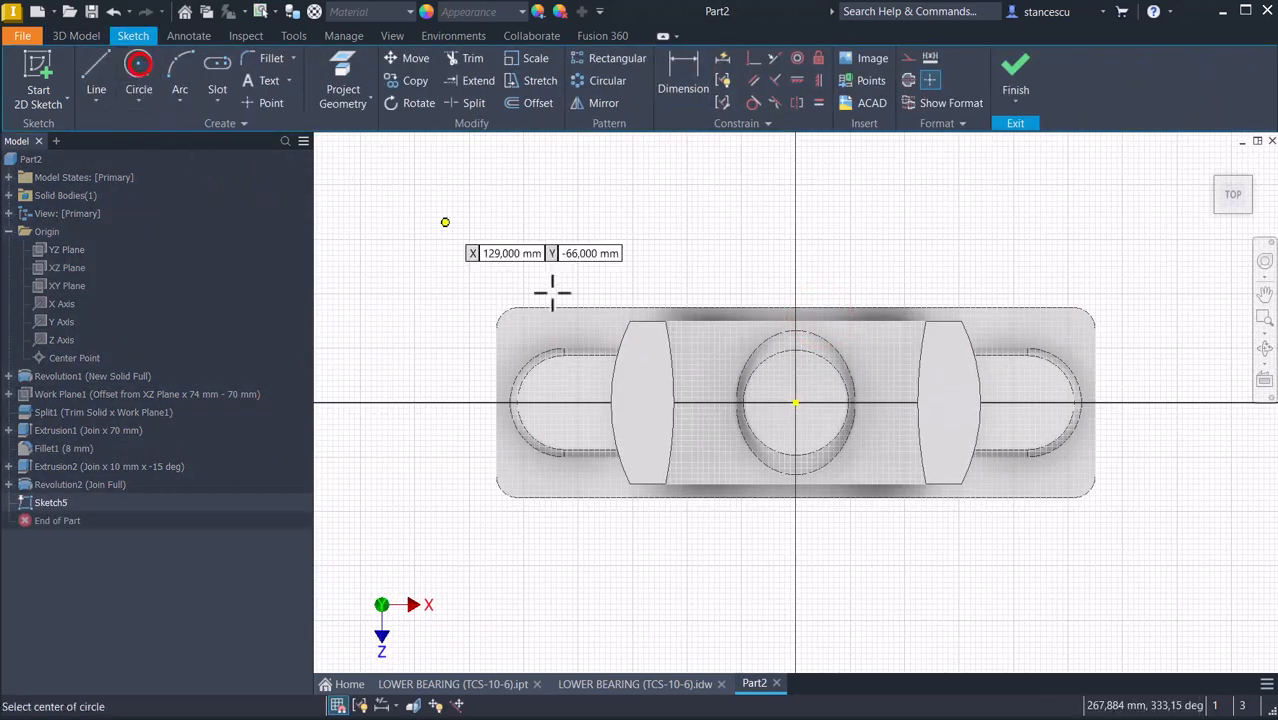
click(796, 402)
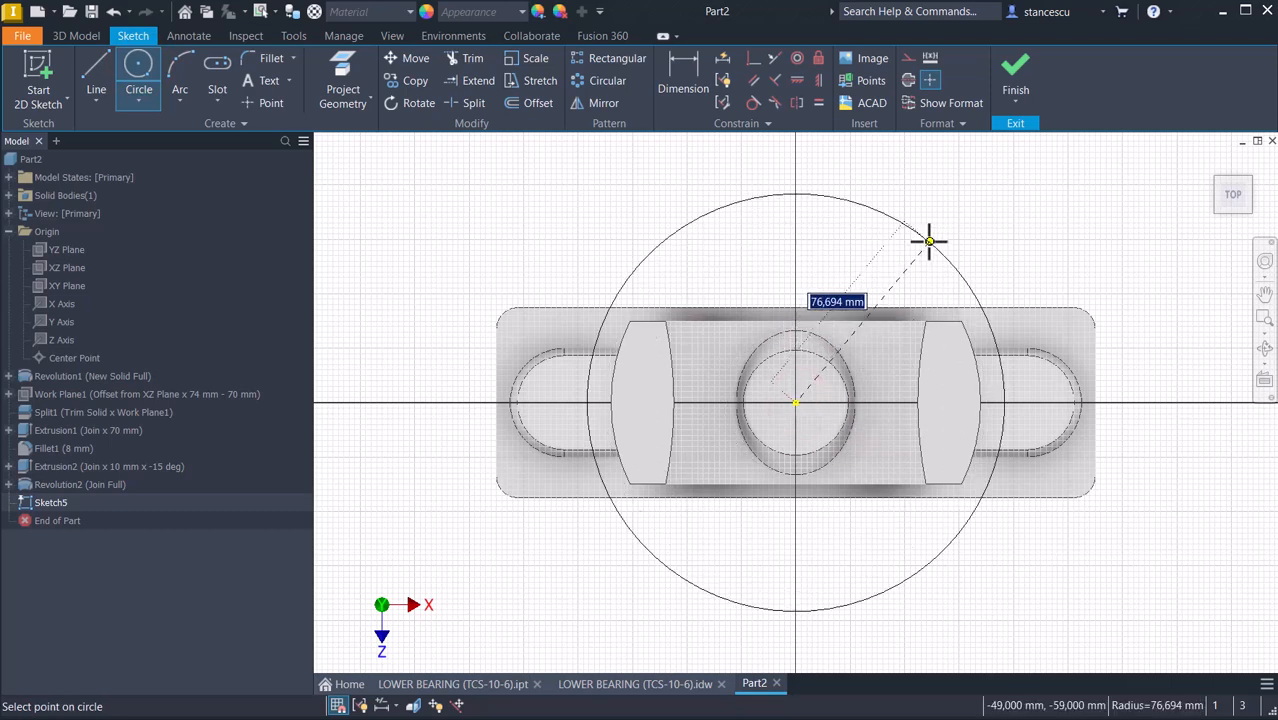
key(Return)
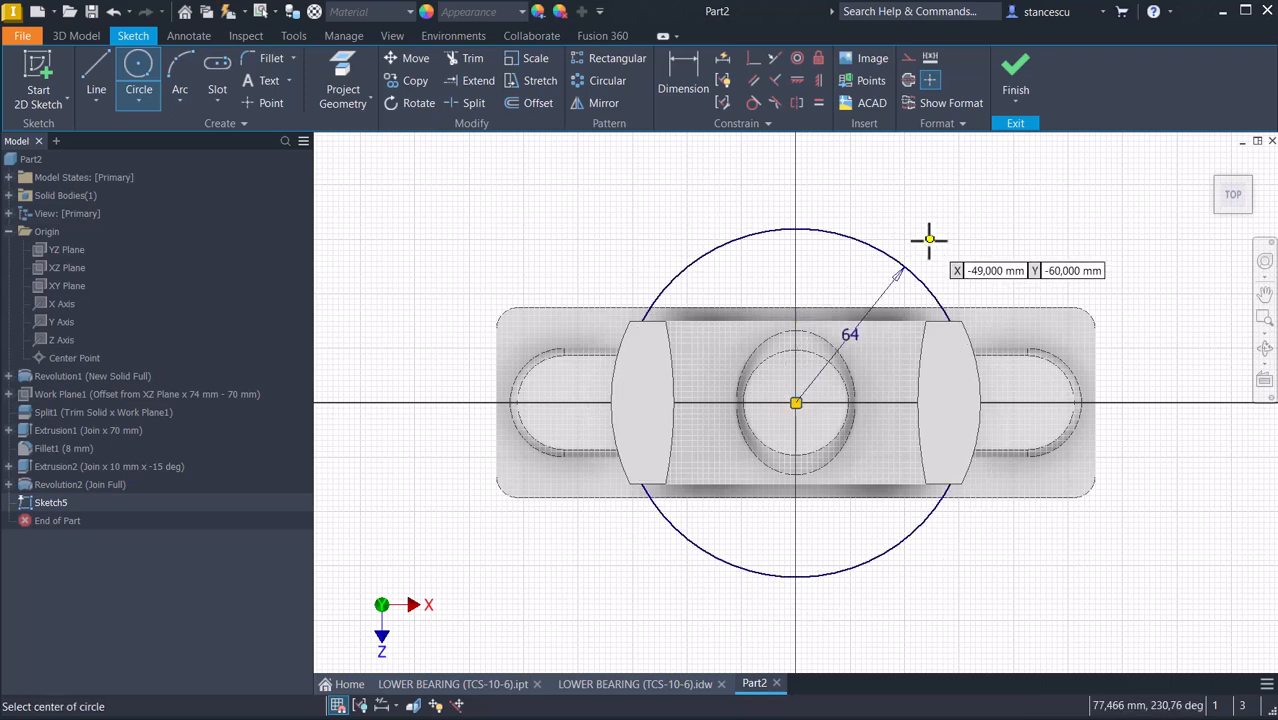
key(F7)
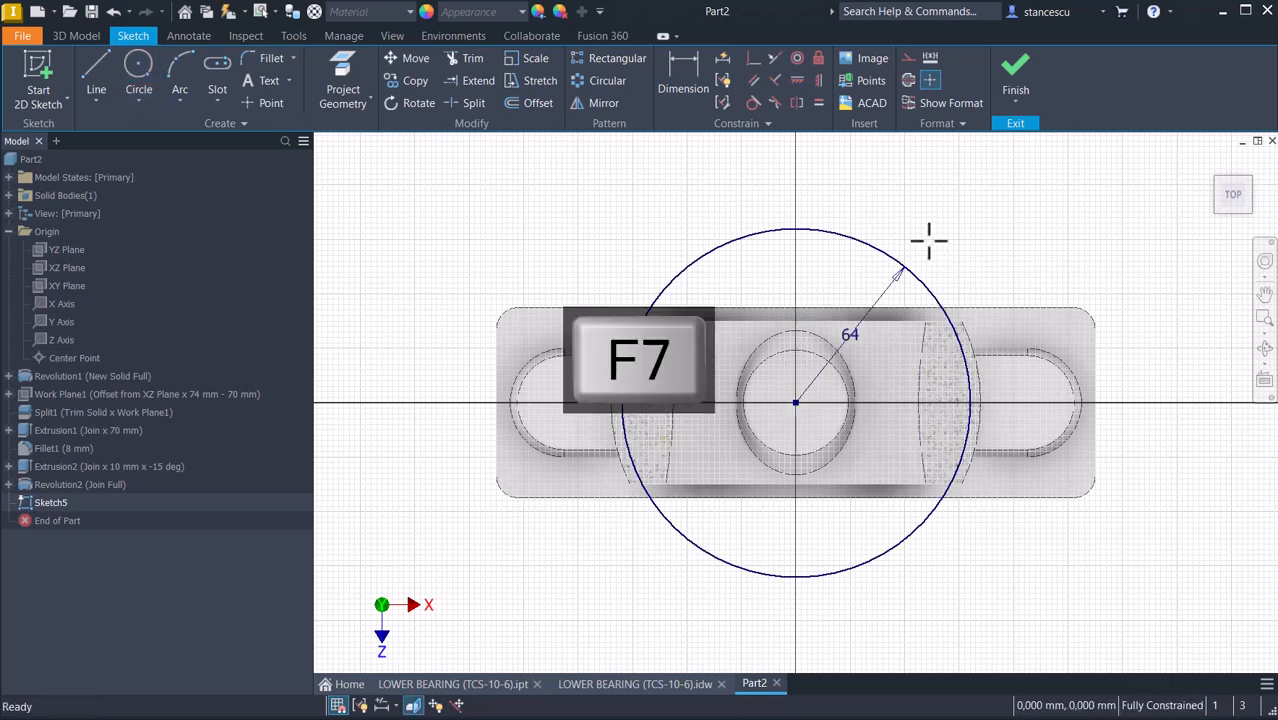
click(1018, 62)
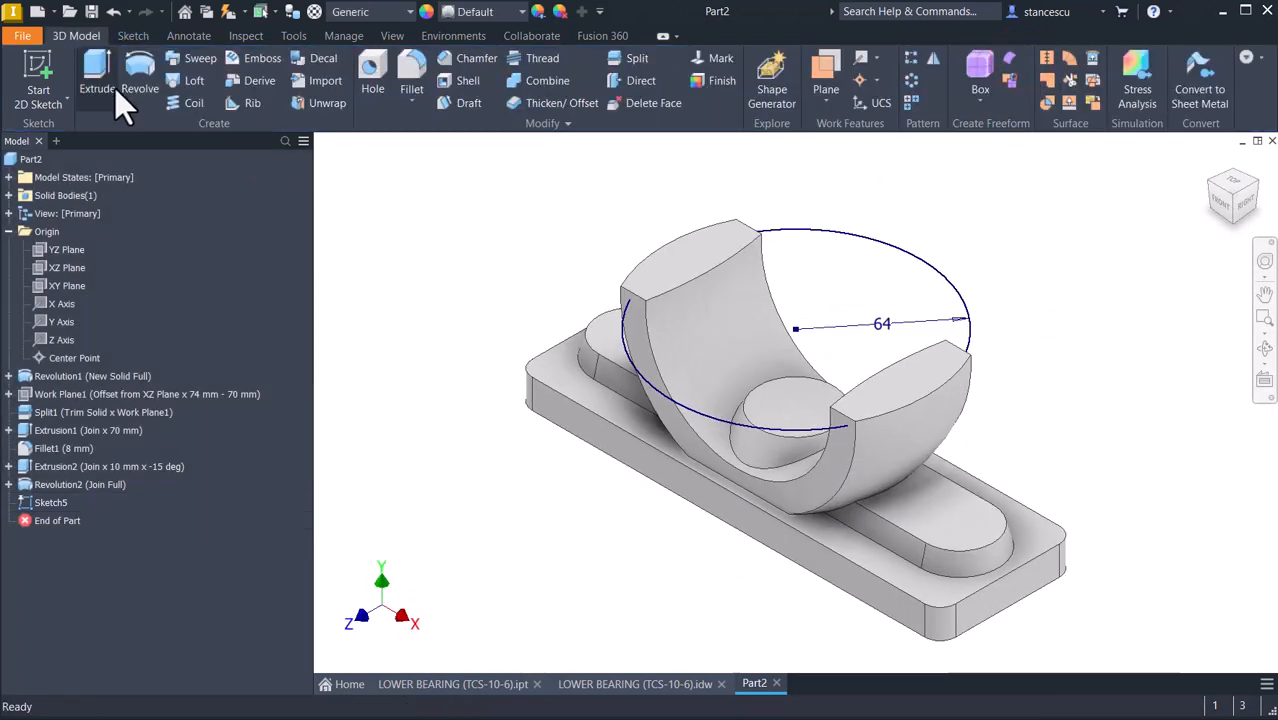
Extrude the 64 mm radius circle upward as a through-all cut to recess the ring's two top faces
click(94, 77)
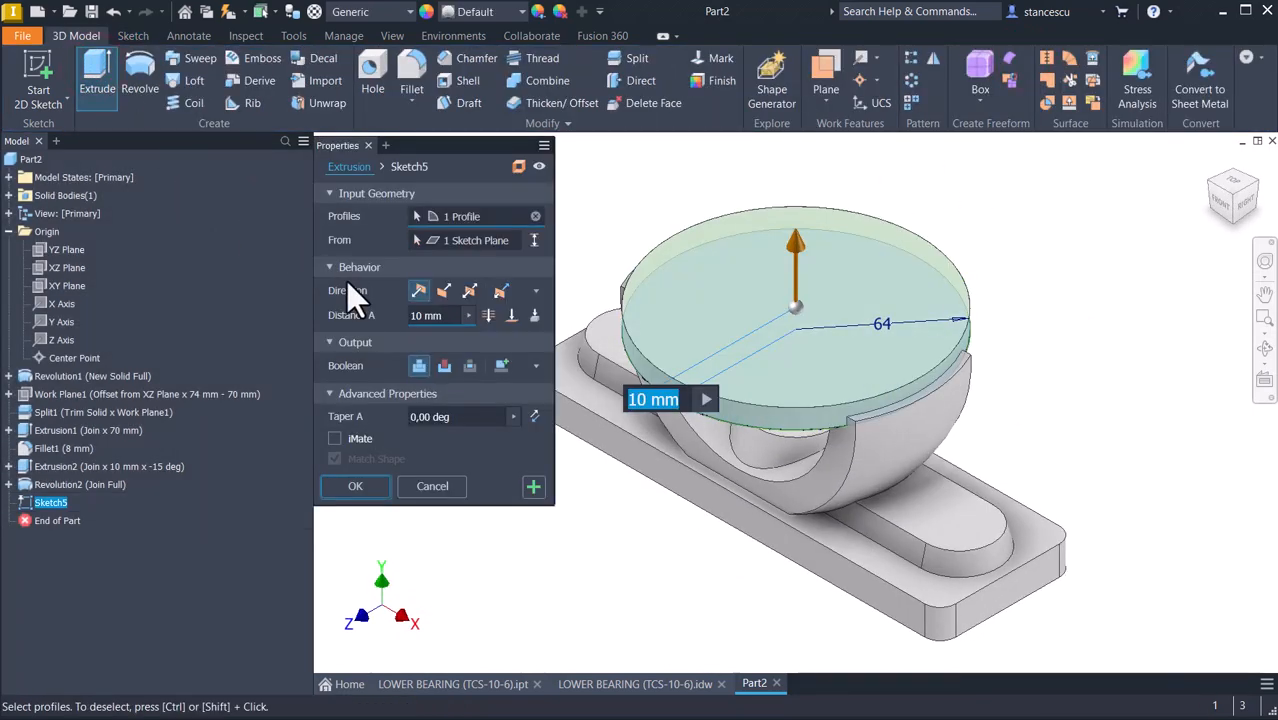
click(445, 365)
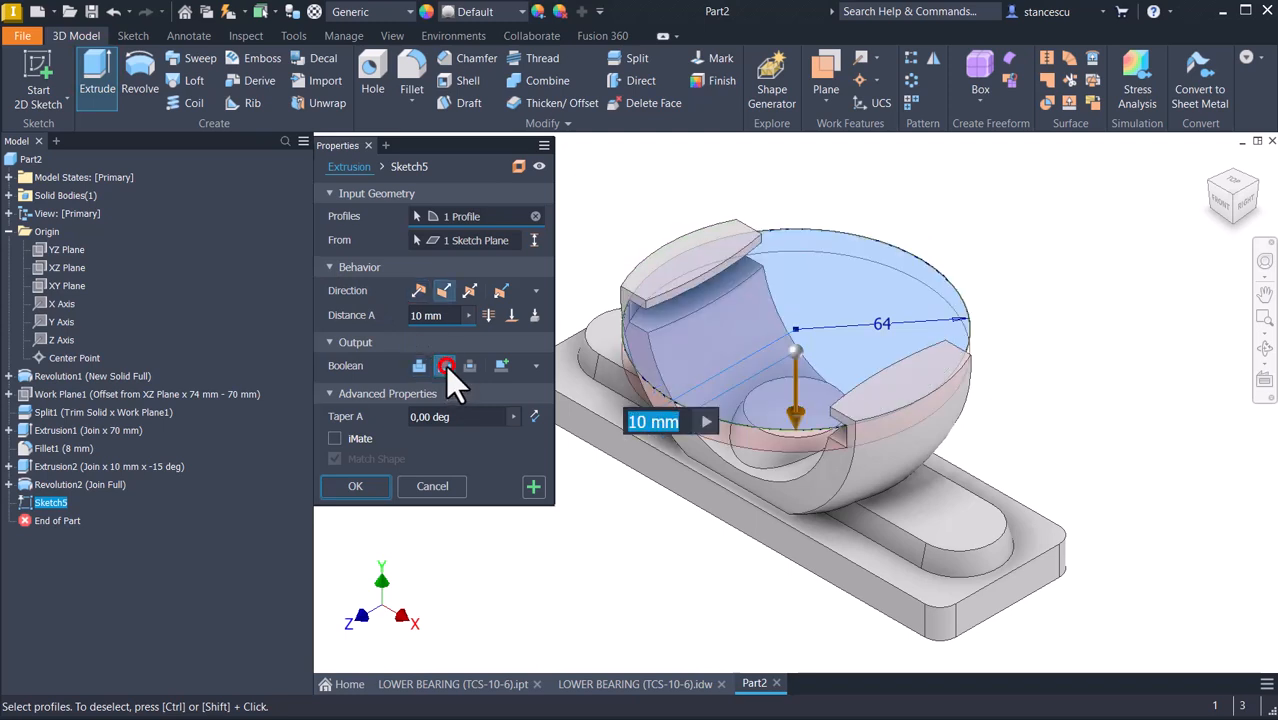
click(419, 291)
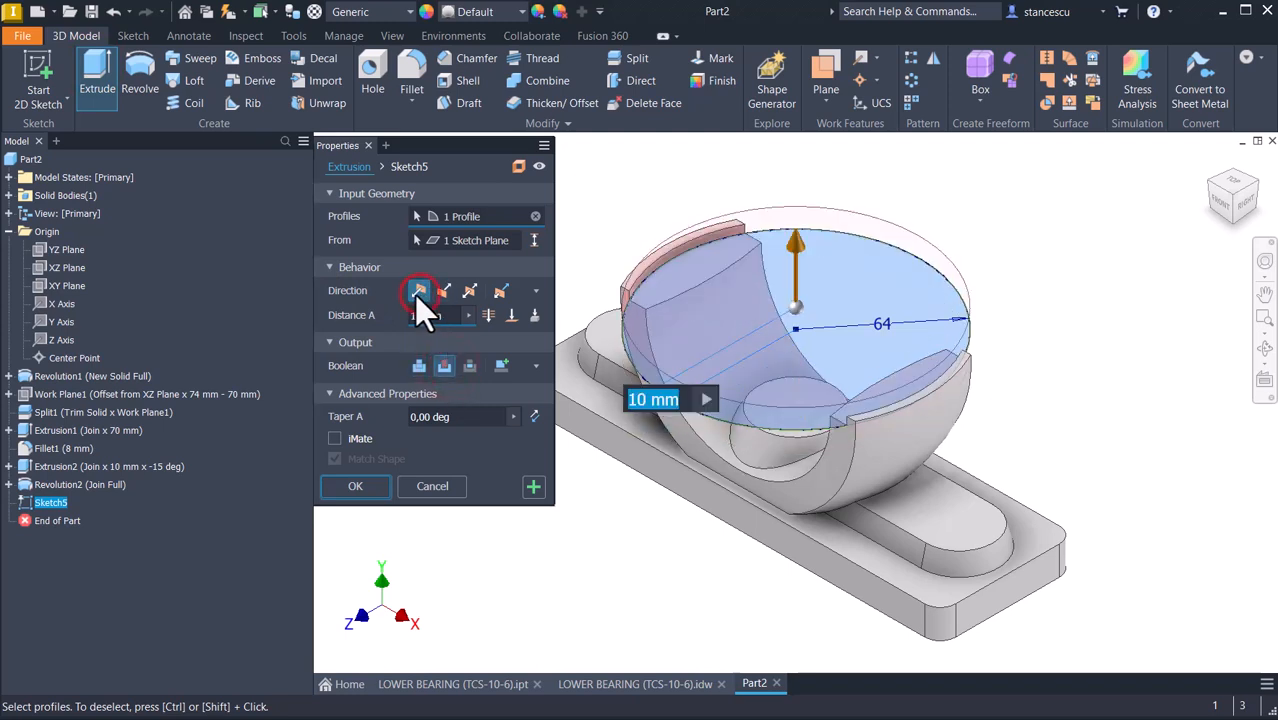
click(484, 315)
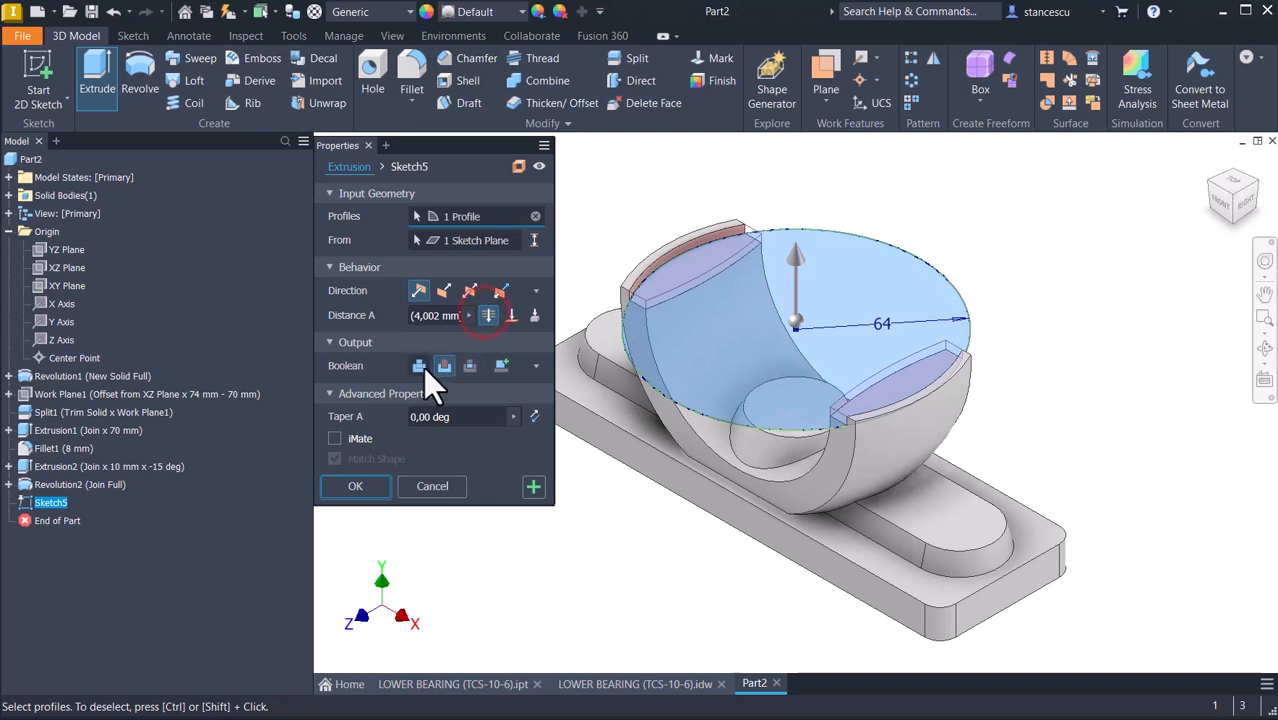
click(368, 486)
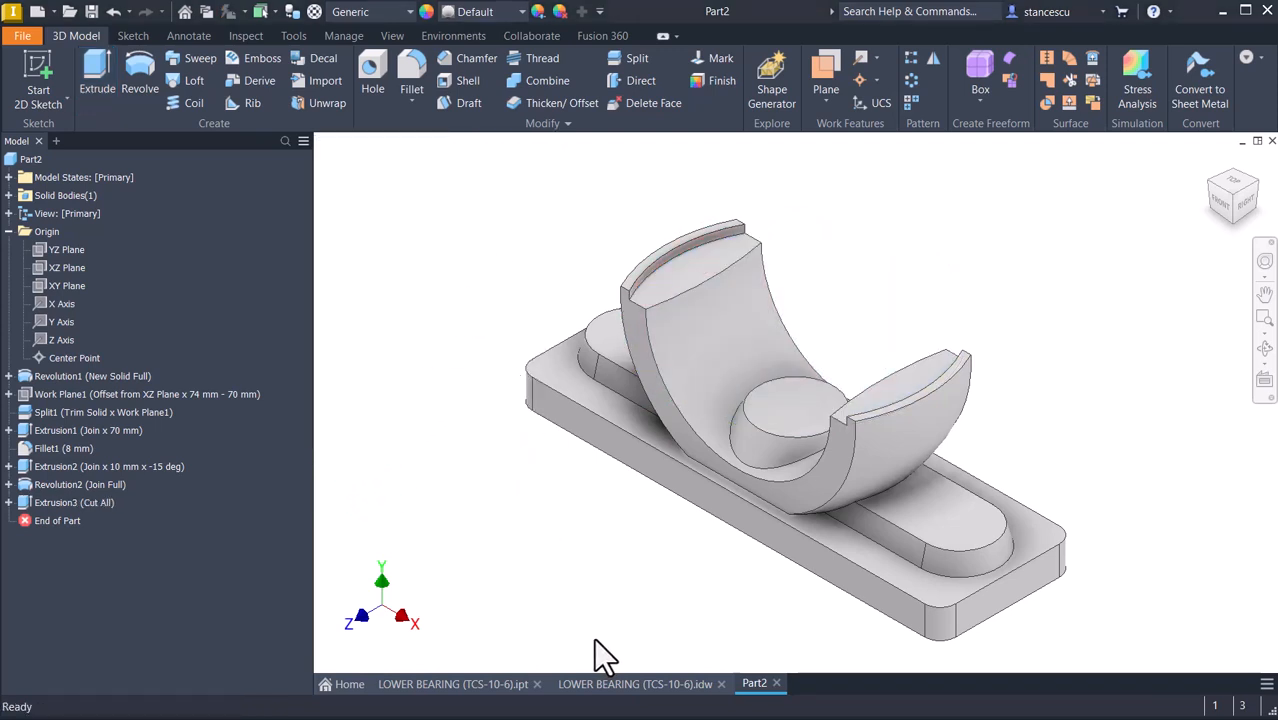
Examine the size, depths and spacing of the threaded holes in the LOWER BEARING (TCS-10-6) drawing
click(605, 684)
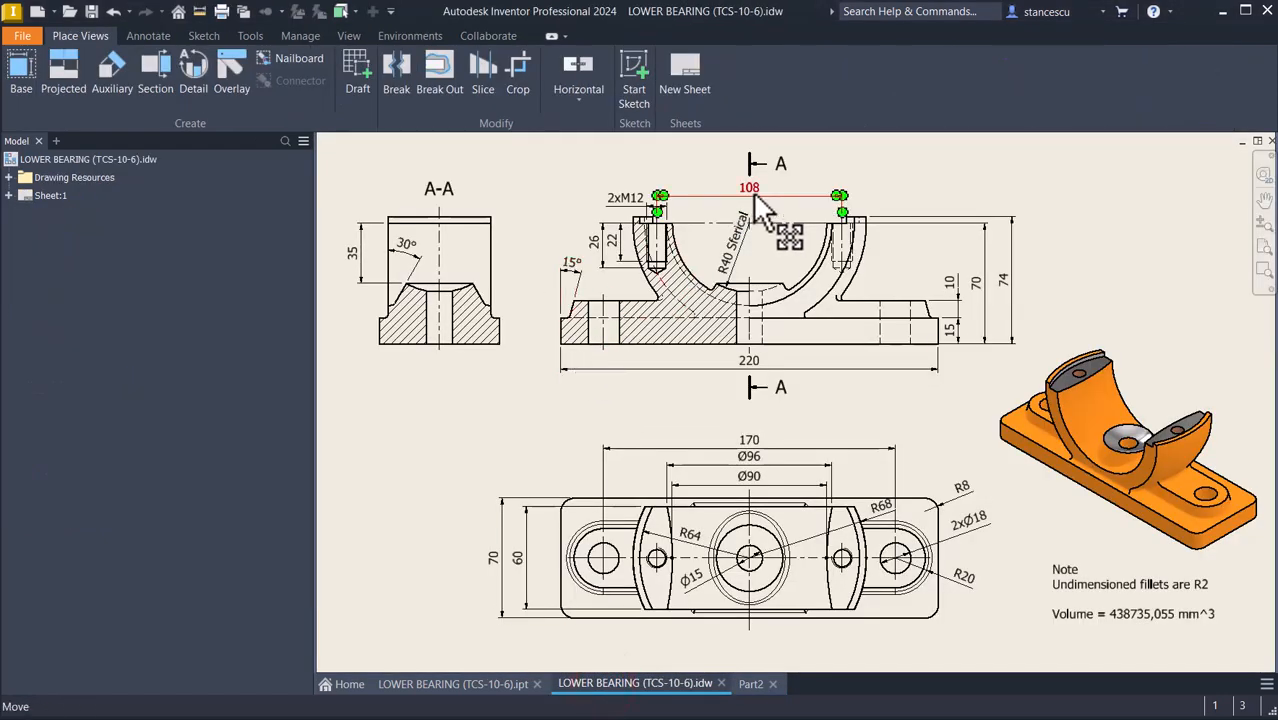
scroll(650, 235, down, 5)
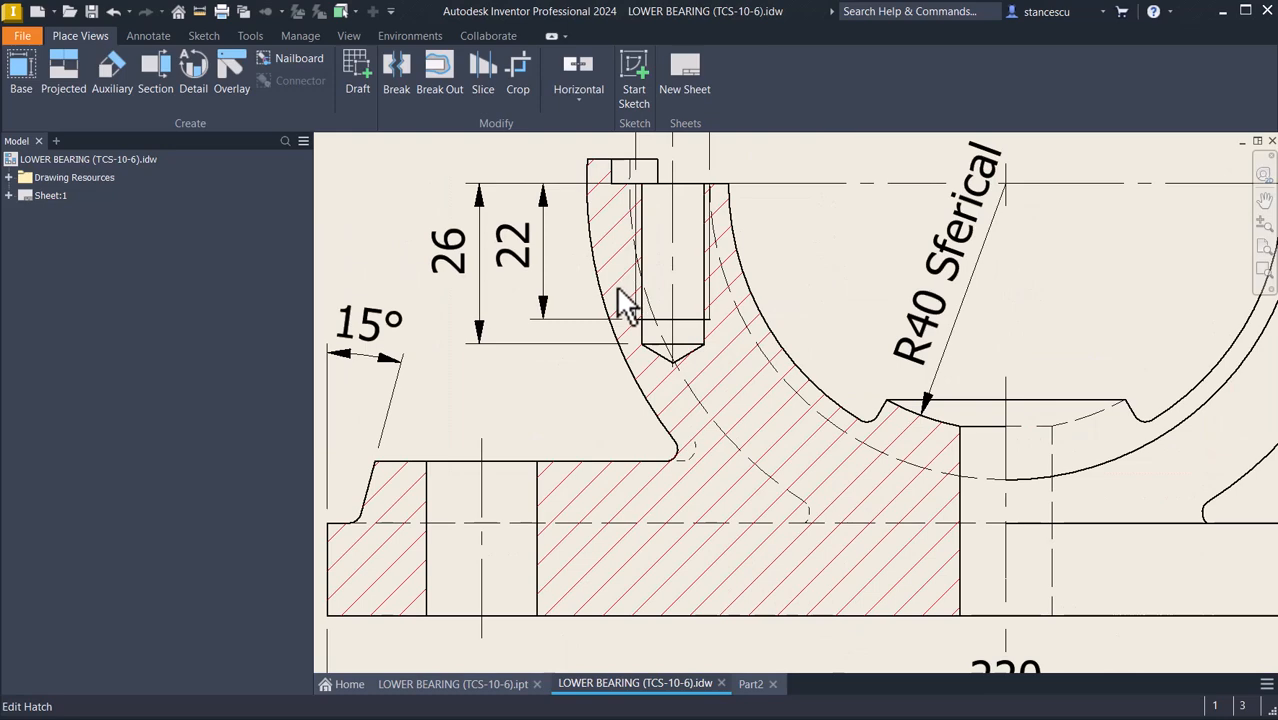
middle_drag(632, 245, 632, 385)
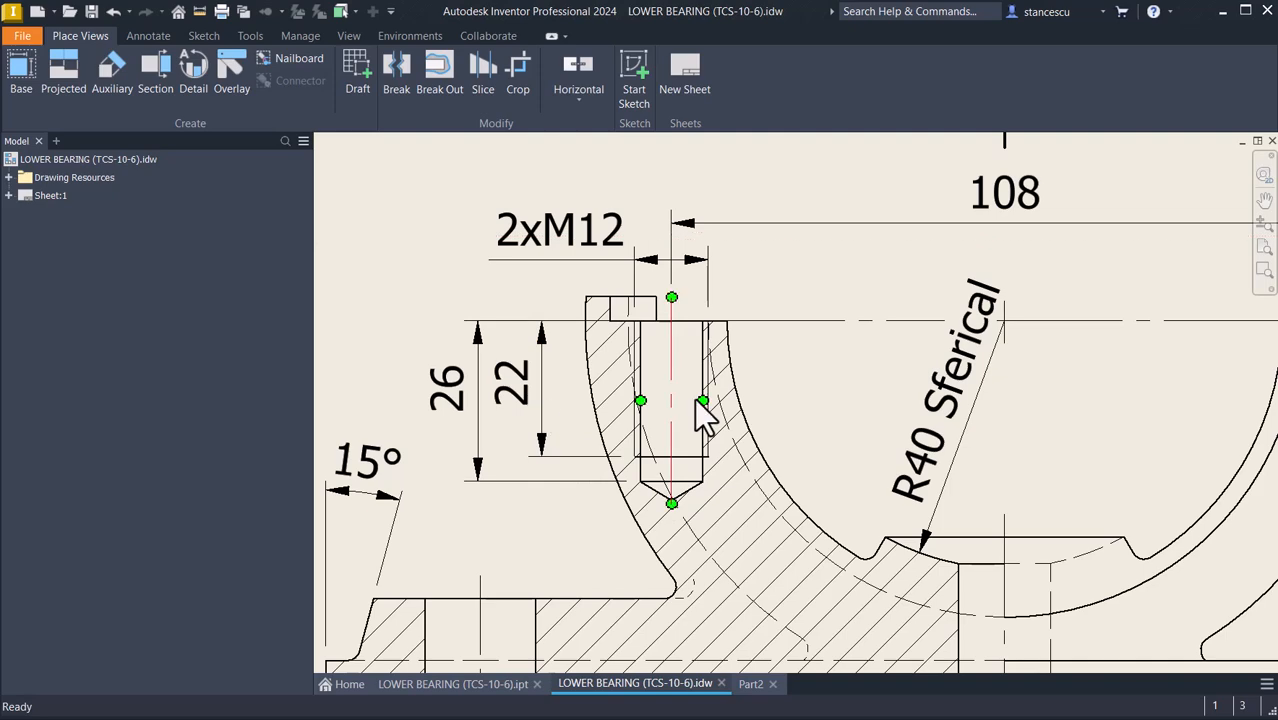
middle_drag(771, 414, 585, 423)
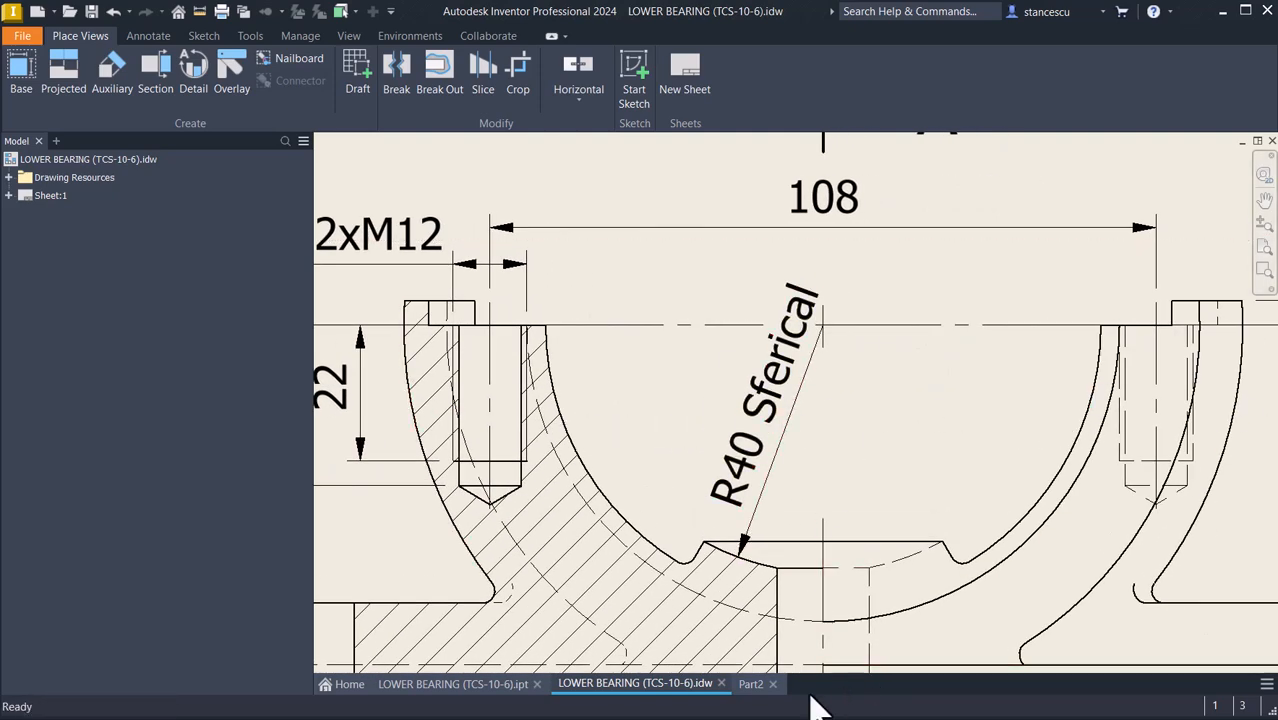
scroll(941, 422, down, 5)
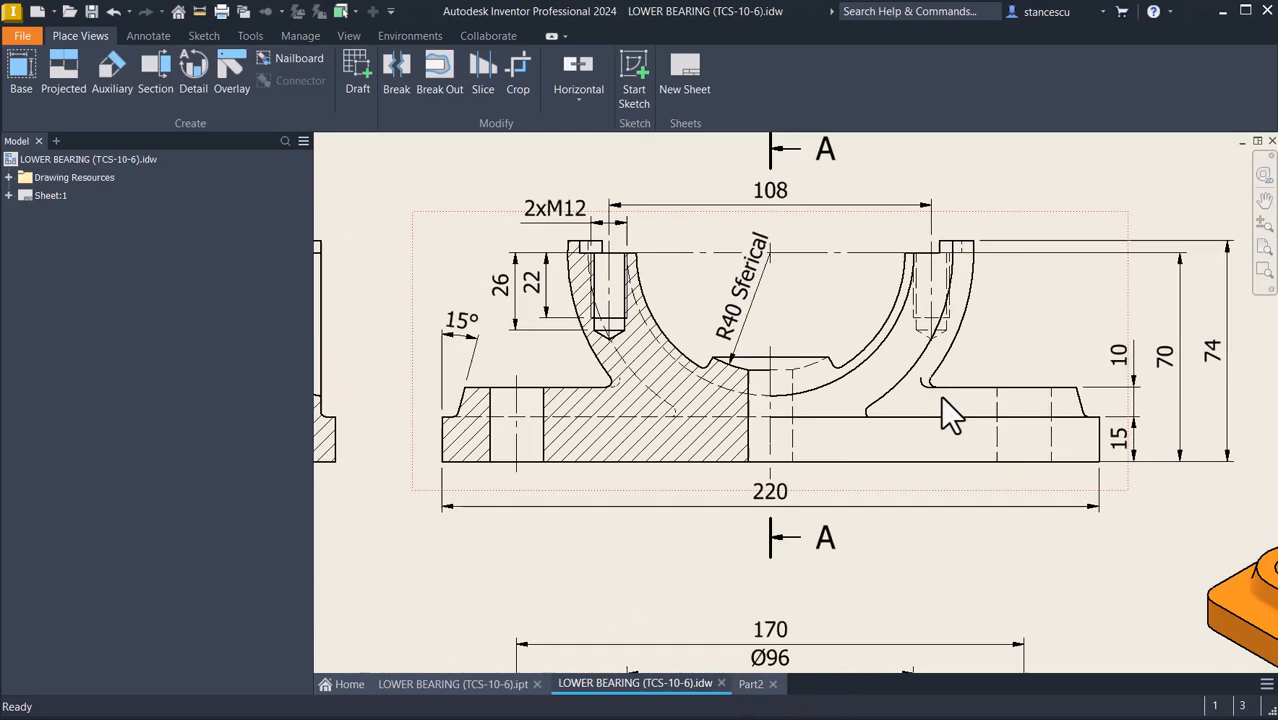
In Part2, sketch a horizontal 108 mm line on the ring's recessed top face, spanning to the opposite recessed face
click(752, 685)
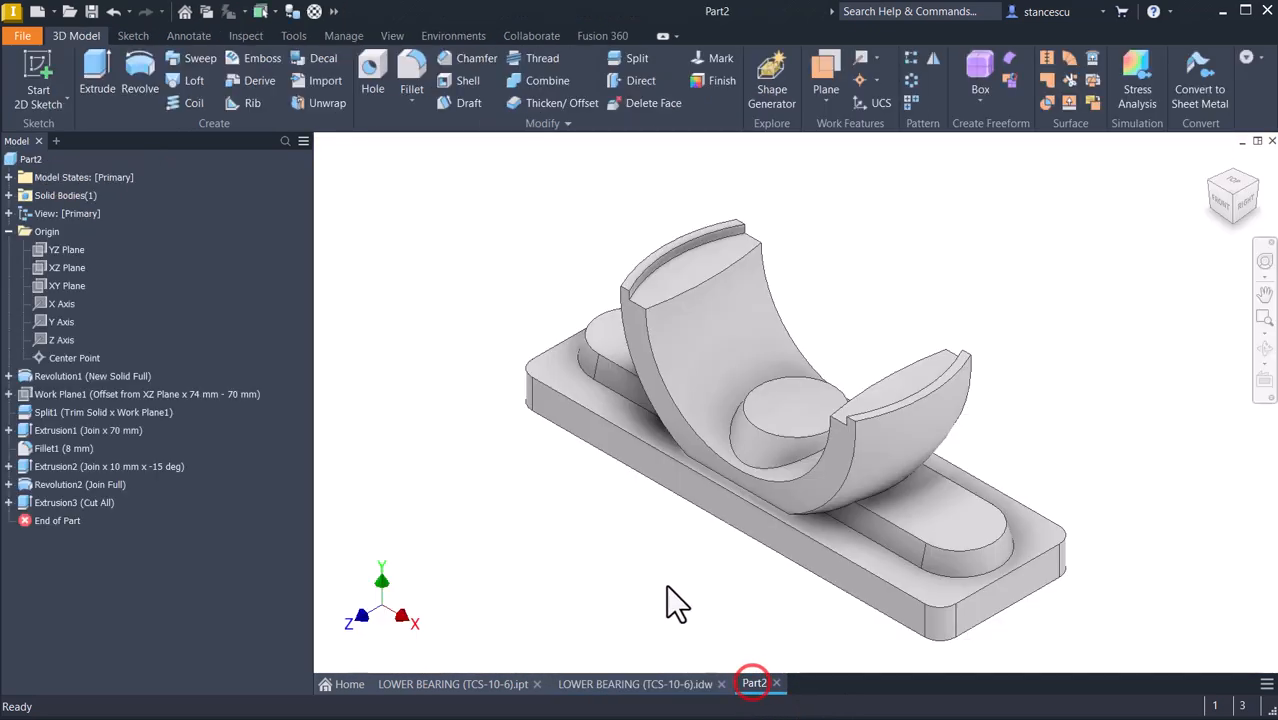
click(707, 261)
click(818, 249)
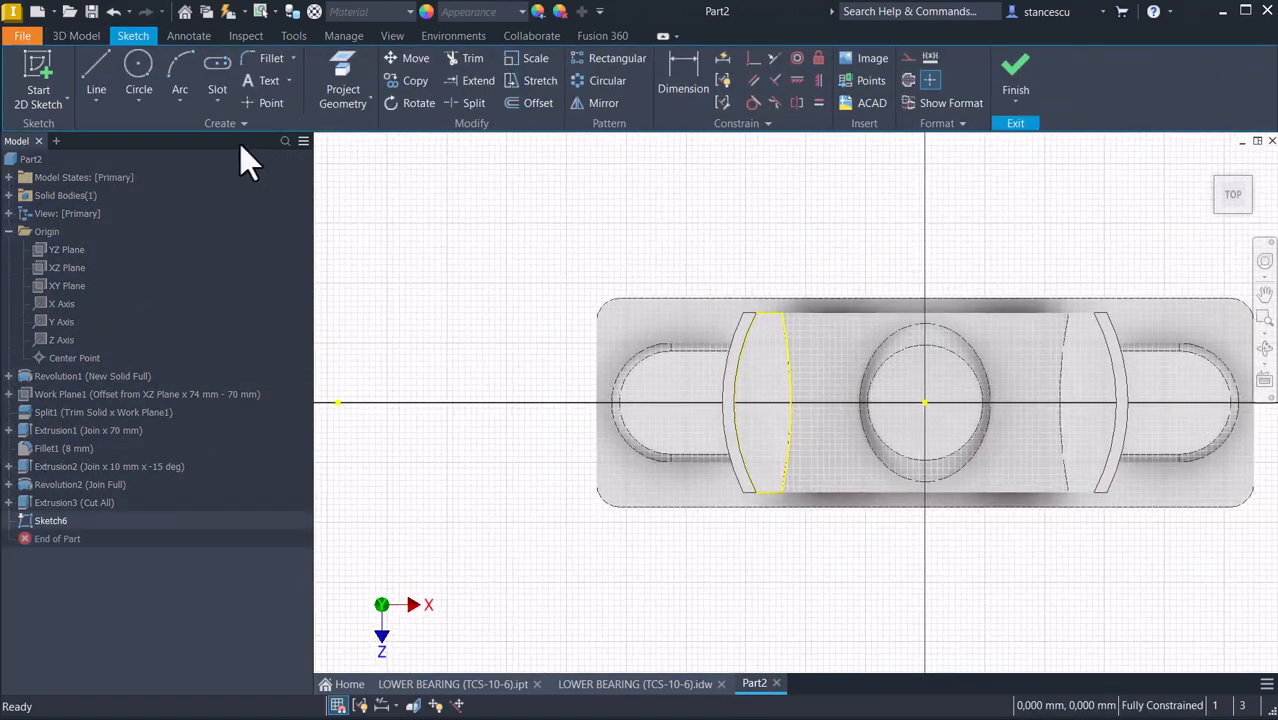
click(98, 68)
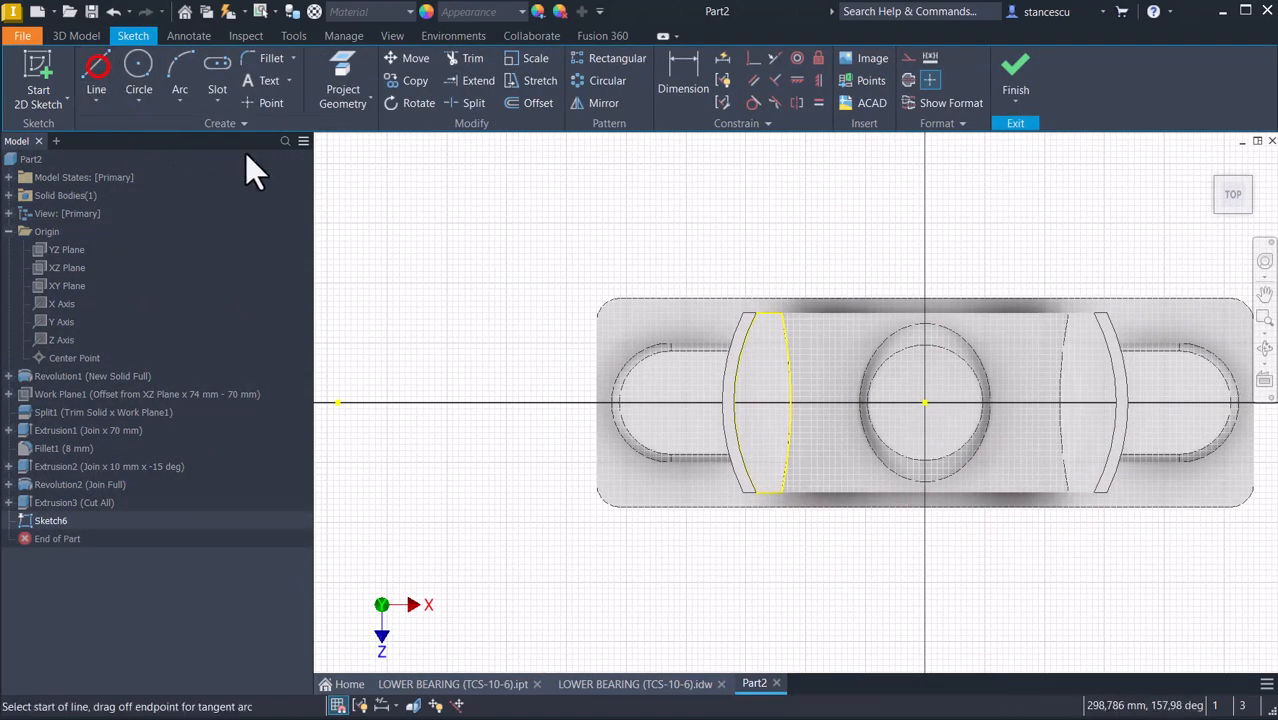
click(768, 396)
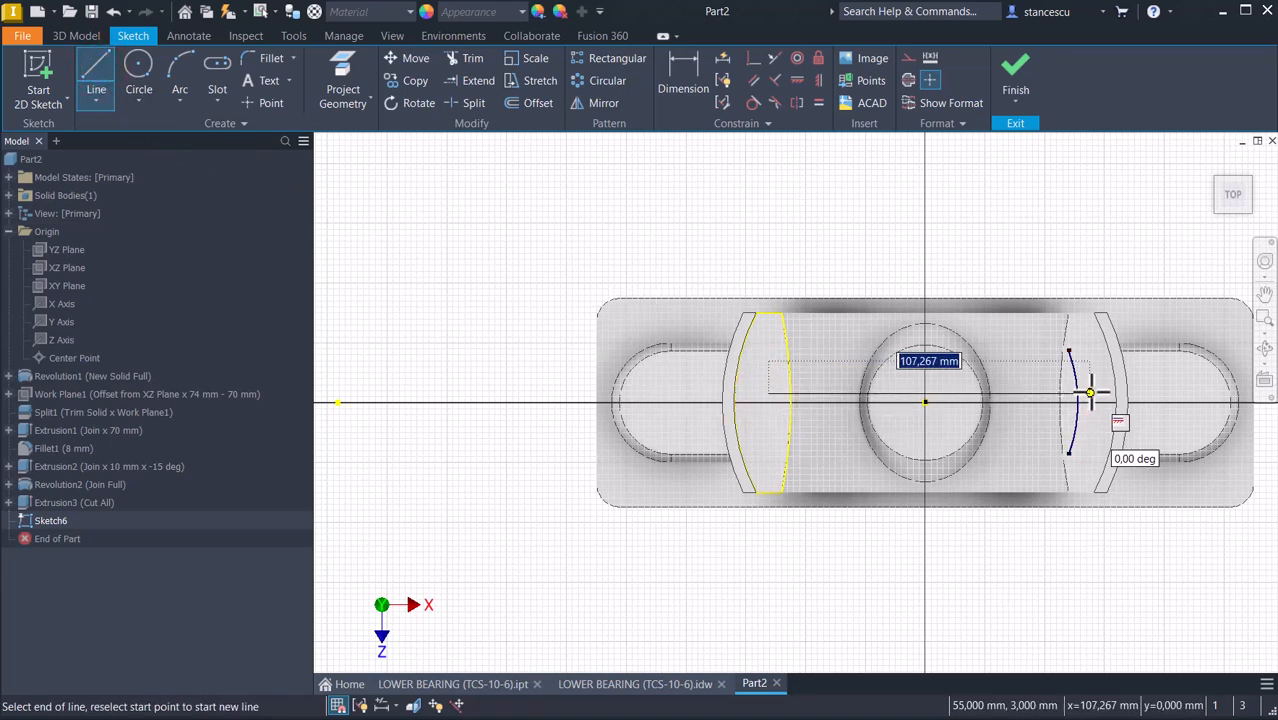
text(108)
key(Return)
key(Escape)
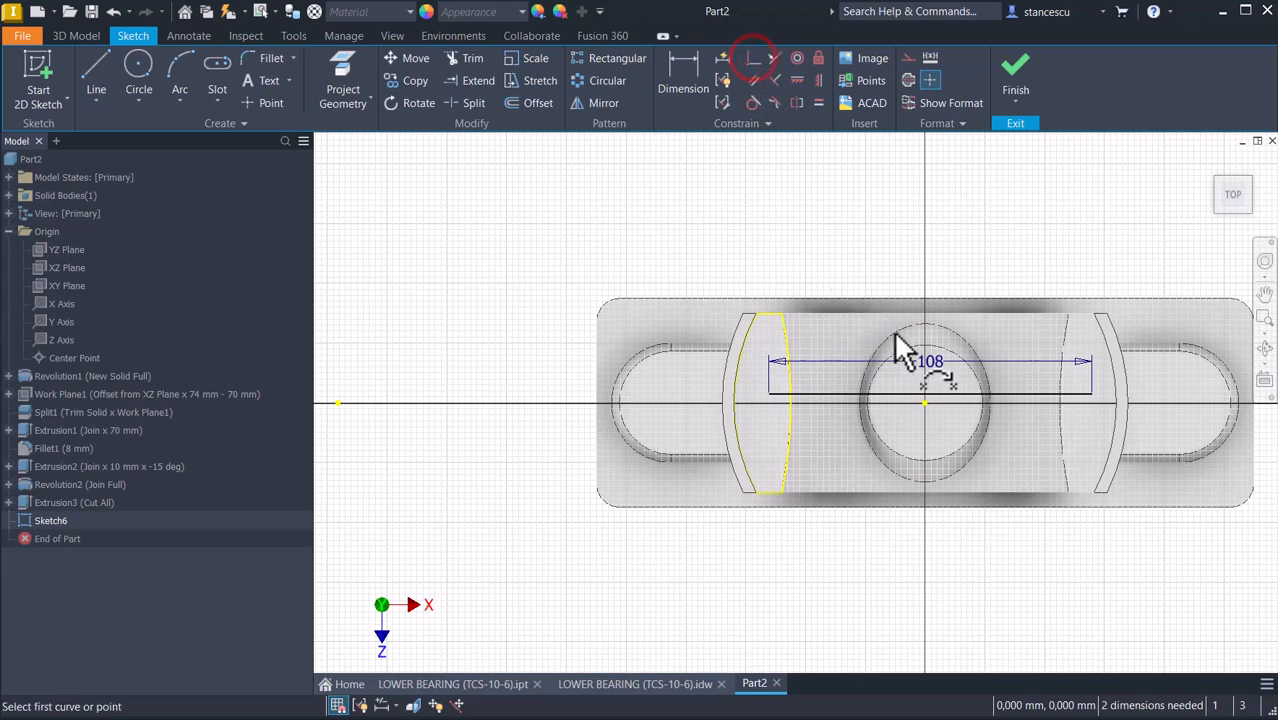
Make the 108 mm line's midpoint coincident with the origin and finish the sketch
click(931, 393)
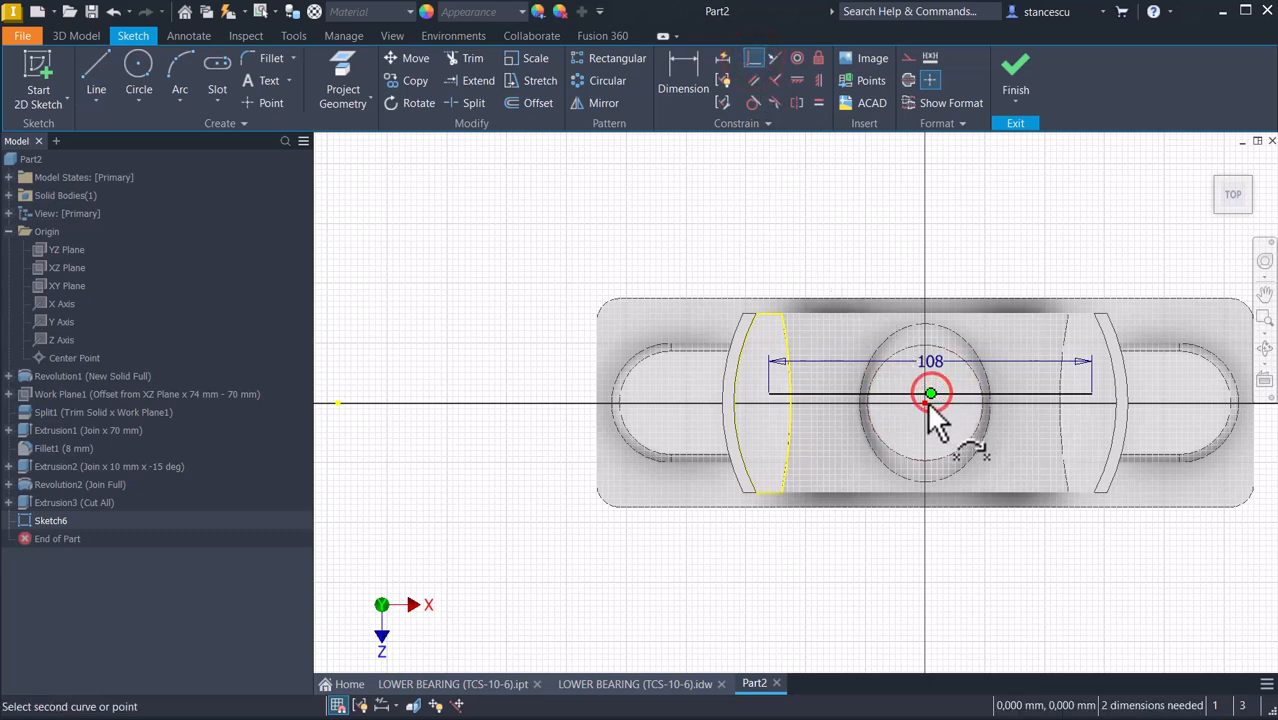
click(926, 402)
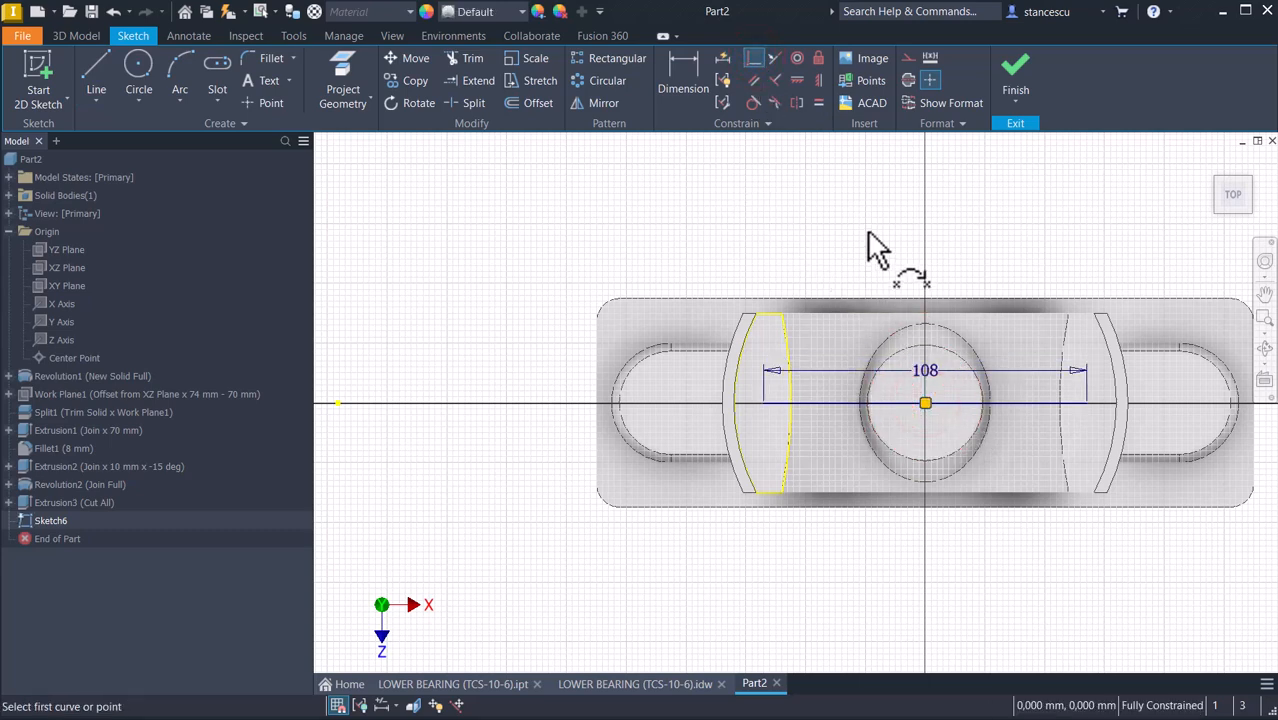
click(1014, 70)
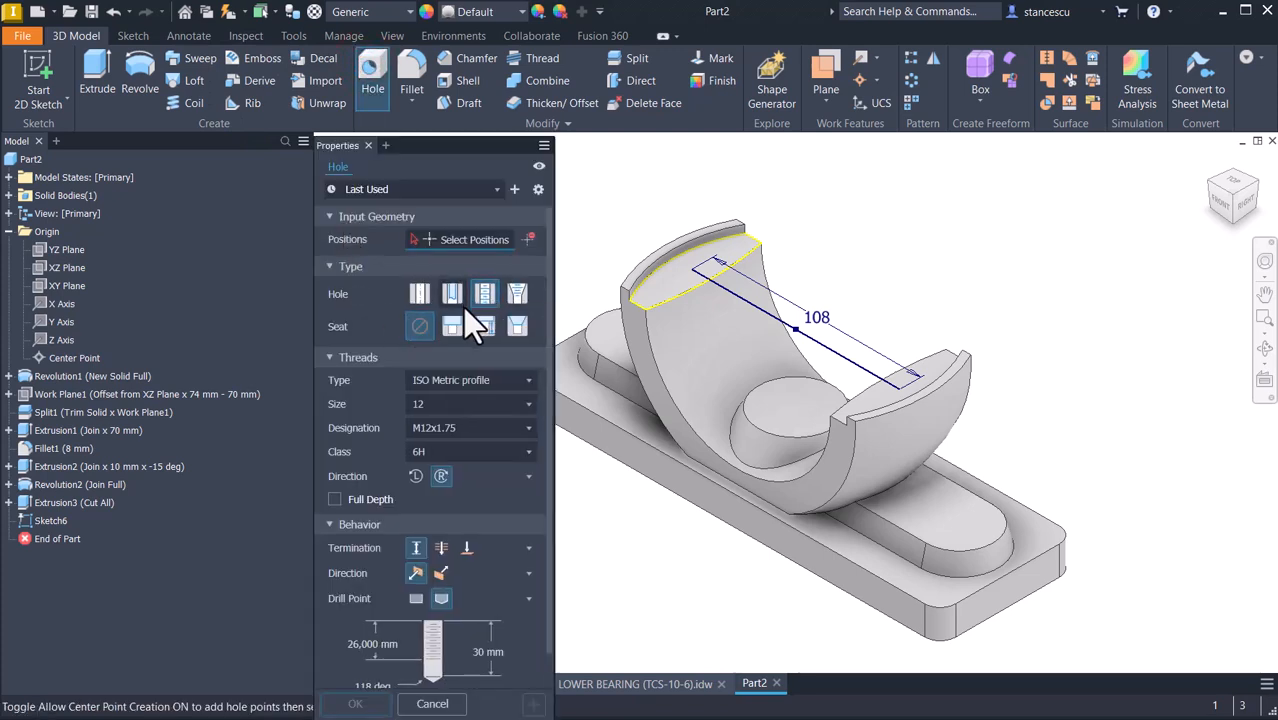
Create M12x1.75 tapped holes at both ends of the 108 mm line, with 22 mm thread depth and 26 mm hole depth
click(694, 271)
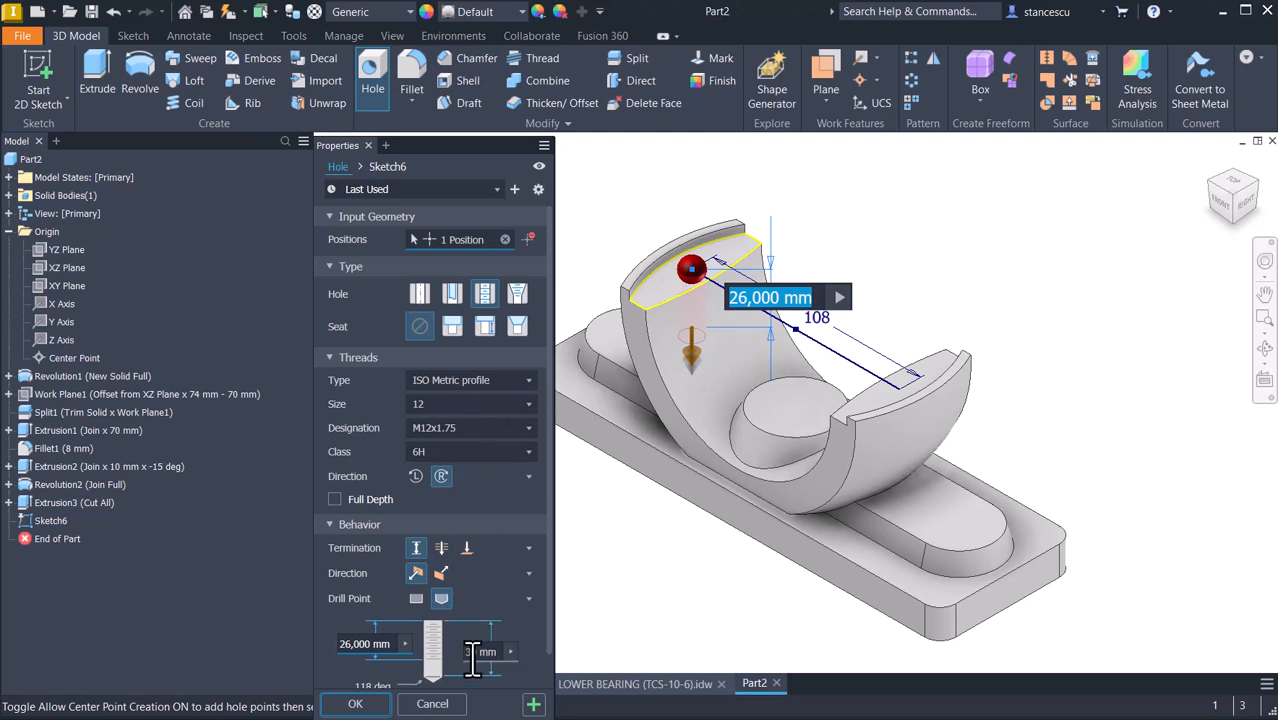
click(349, 645)
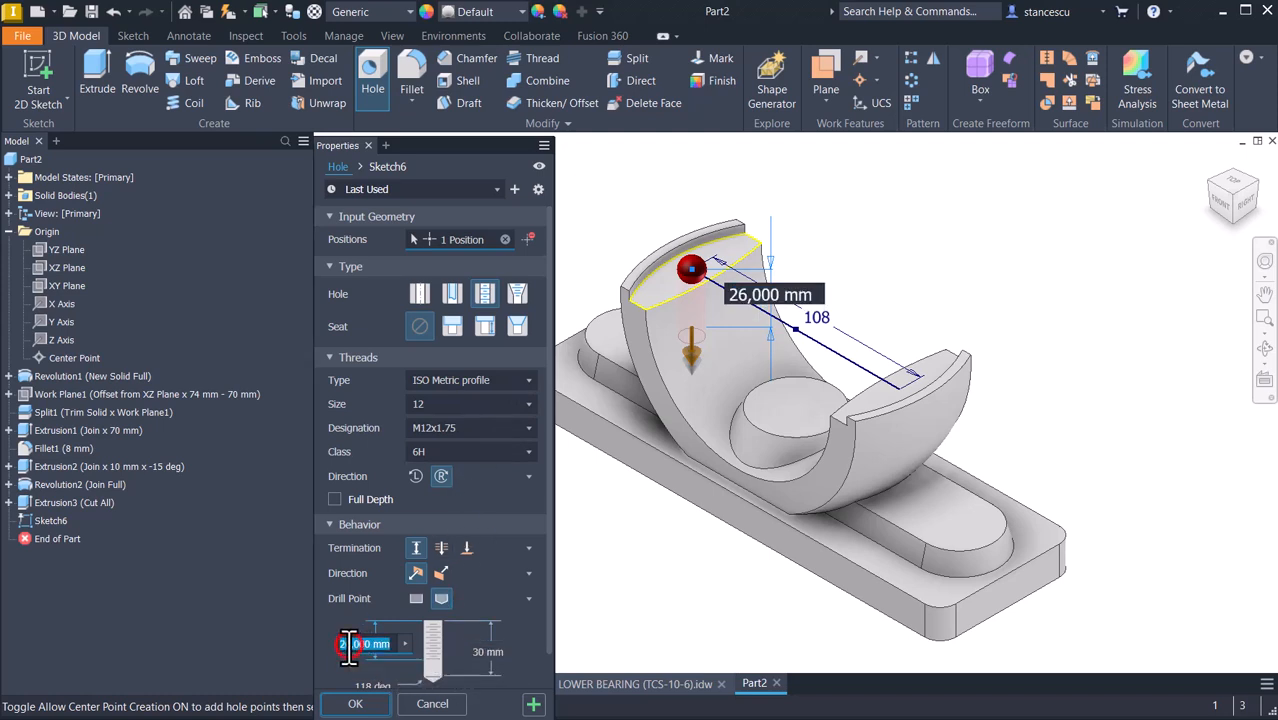
key(BackSpace)
text(2)
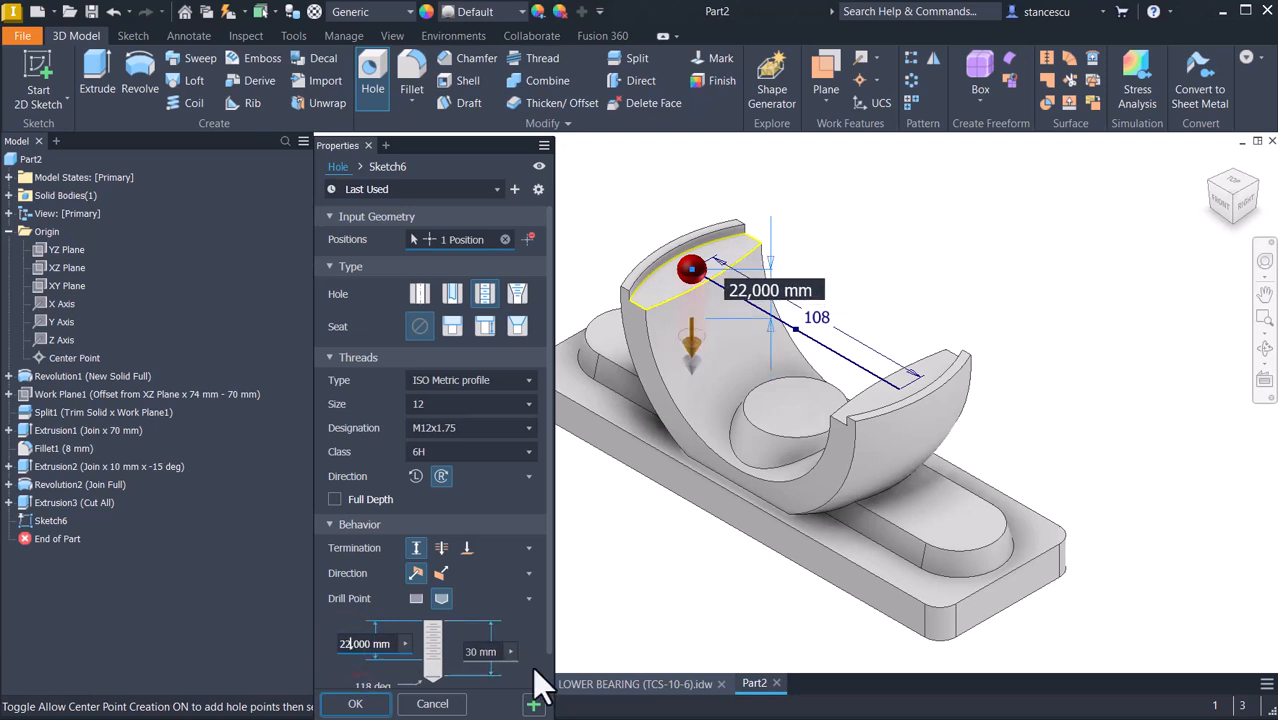
click(484, 651)
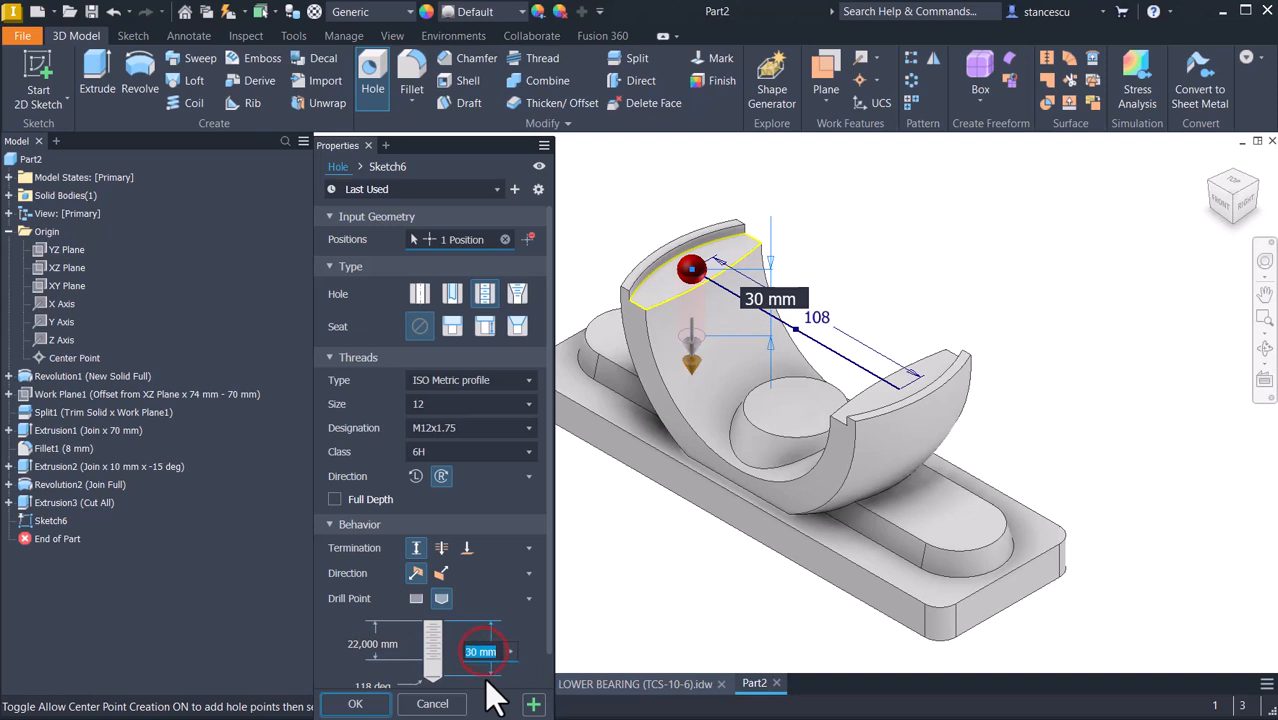
text(26)
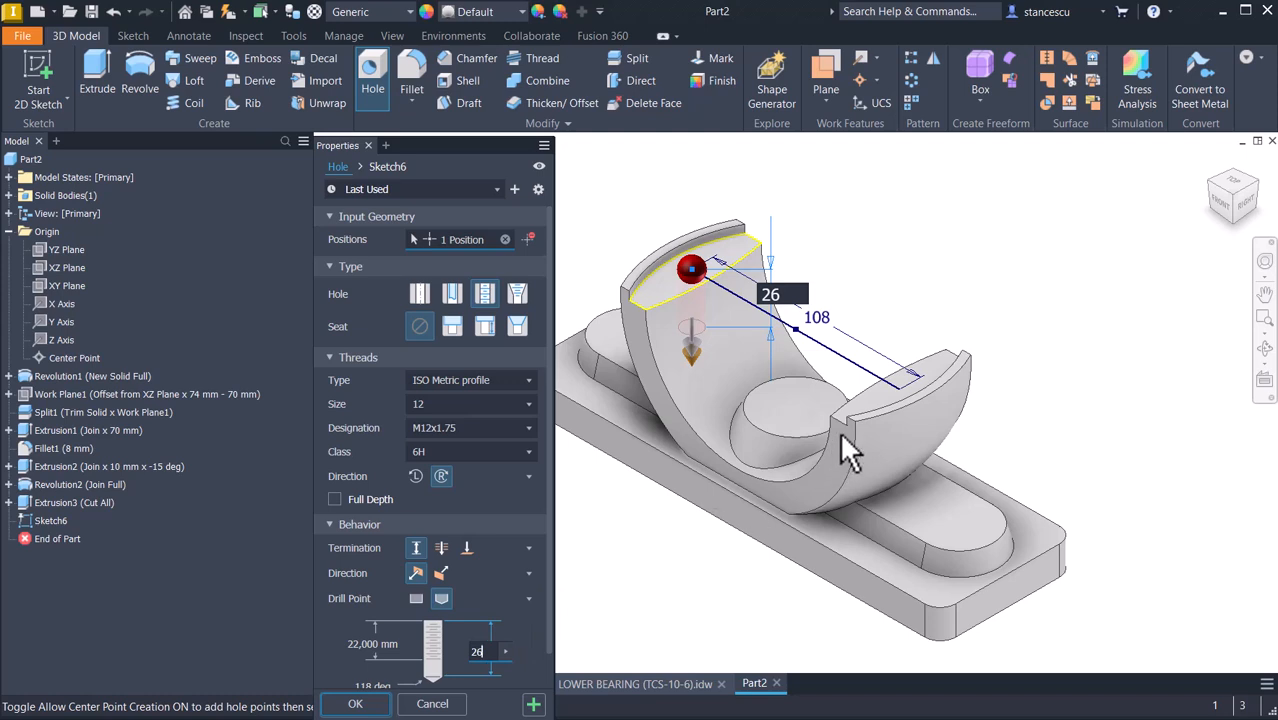
click(901, 390)
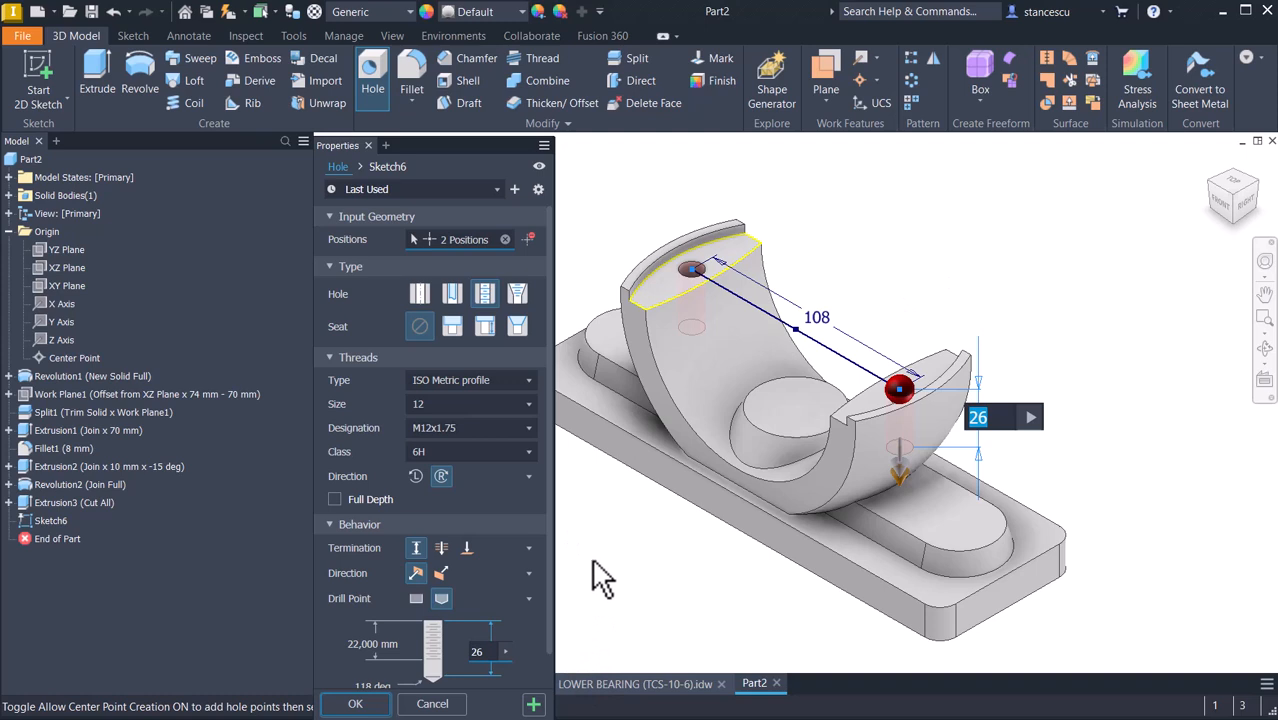
click(356, 704)
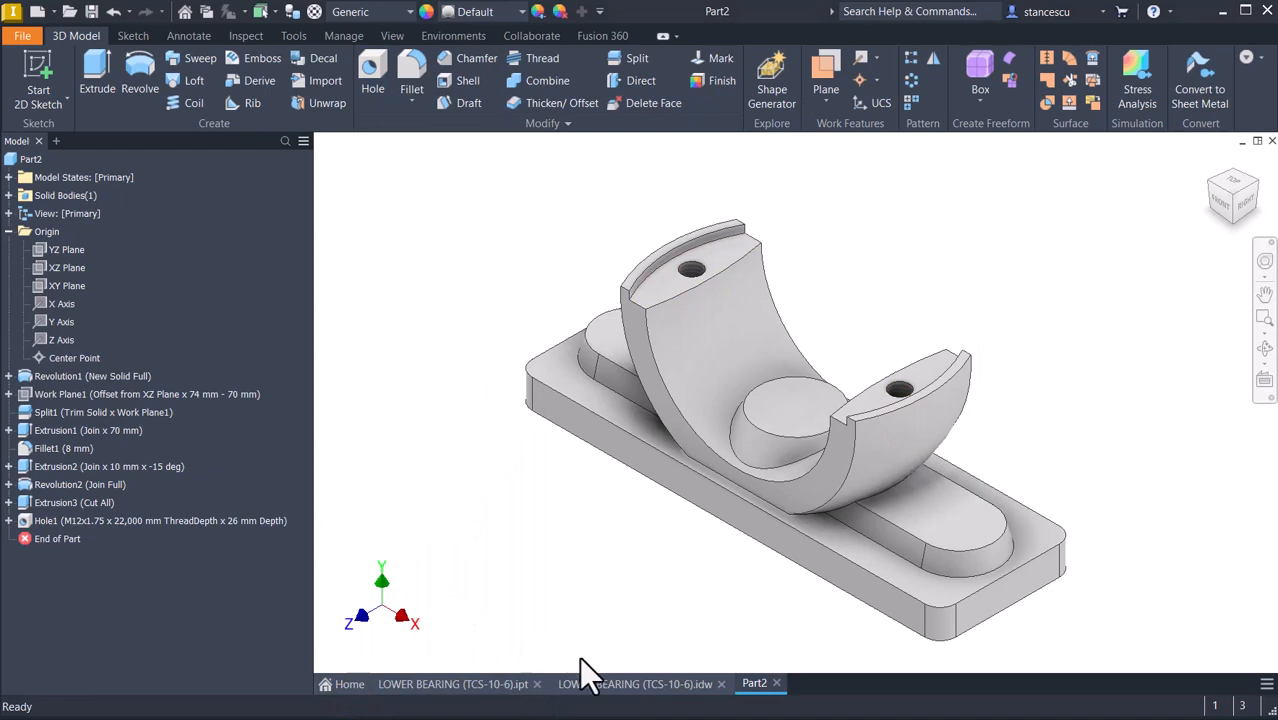
After checking the drawing, create a simple 15 mm through-all hole from the ring's recessed top face in Part2, concentric with the central boss
click(606, 683)
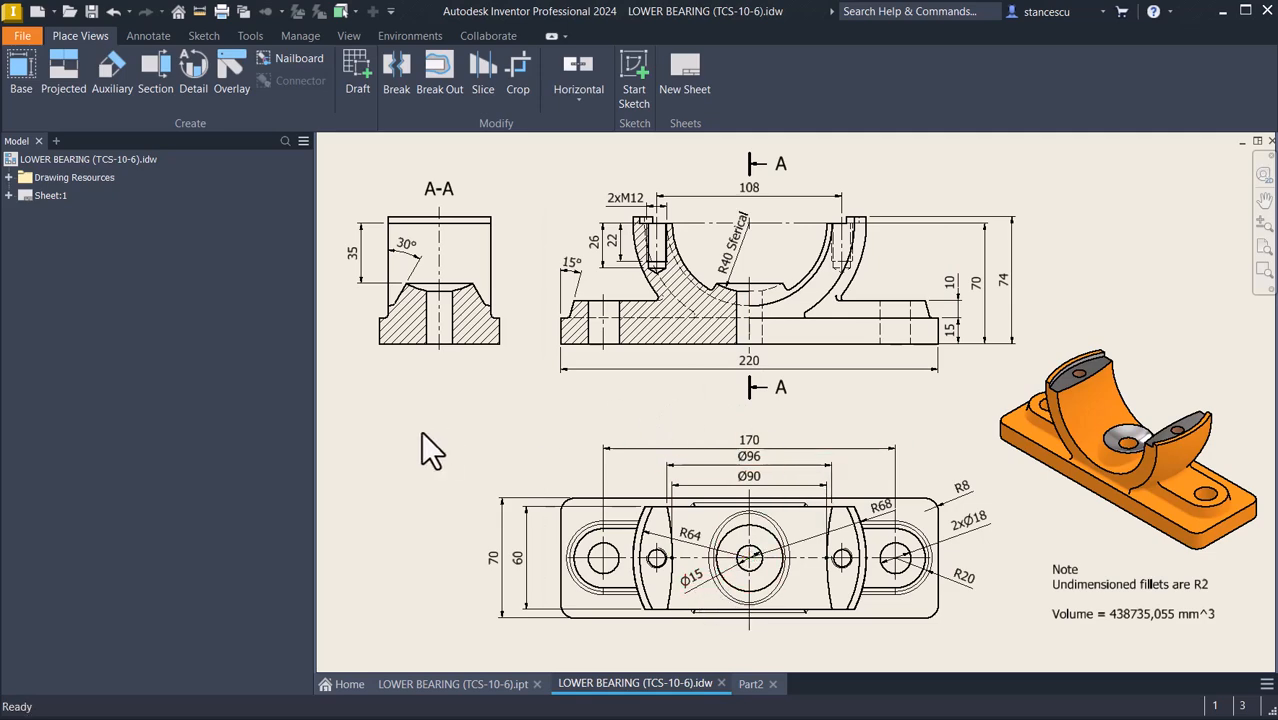
click(752, 686)
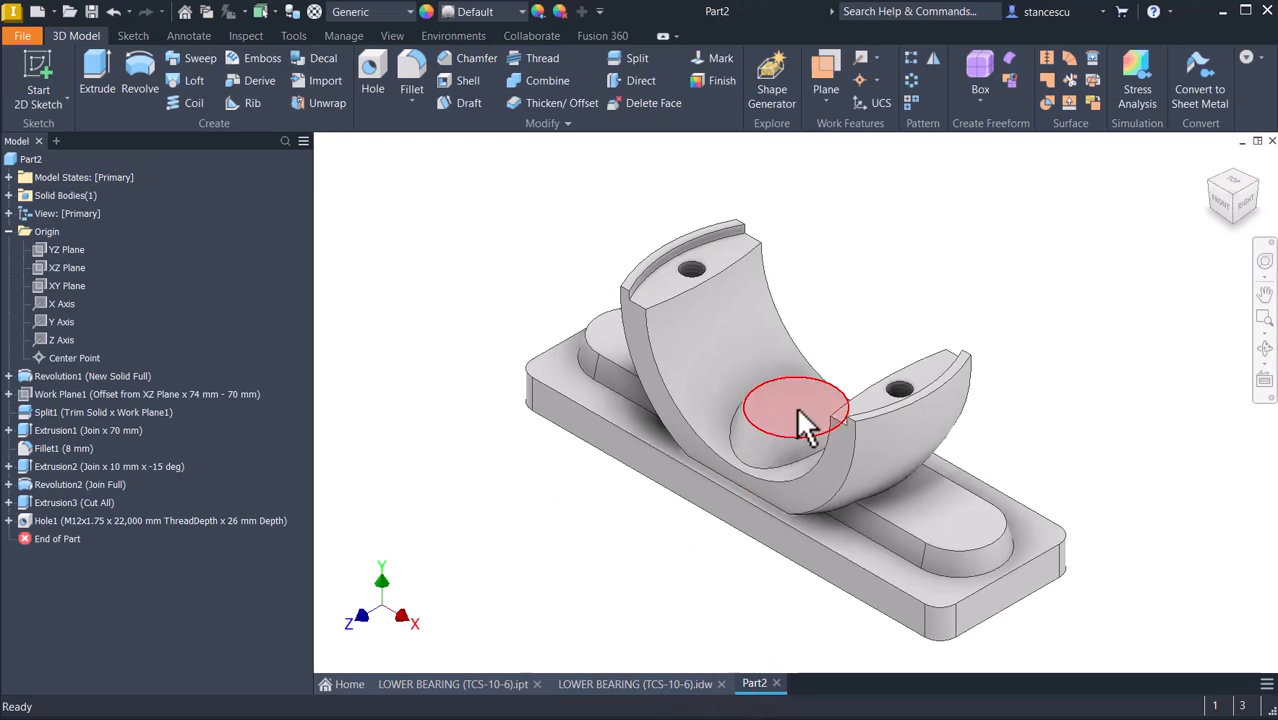
shift+middle_drag(784, 422, 797, 427)
scroll(797, 440, up, 8)
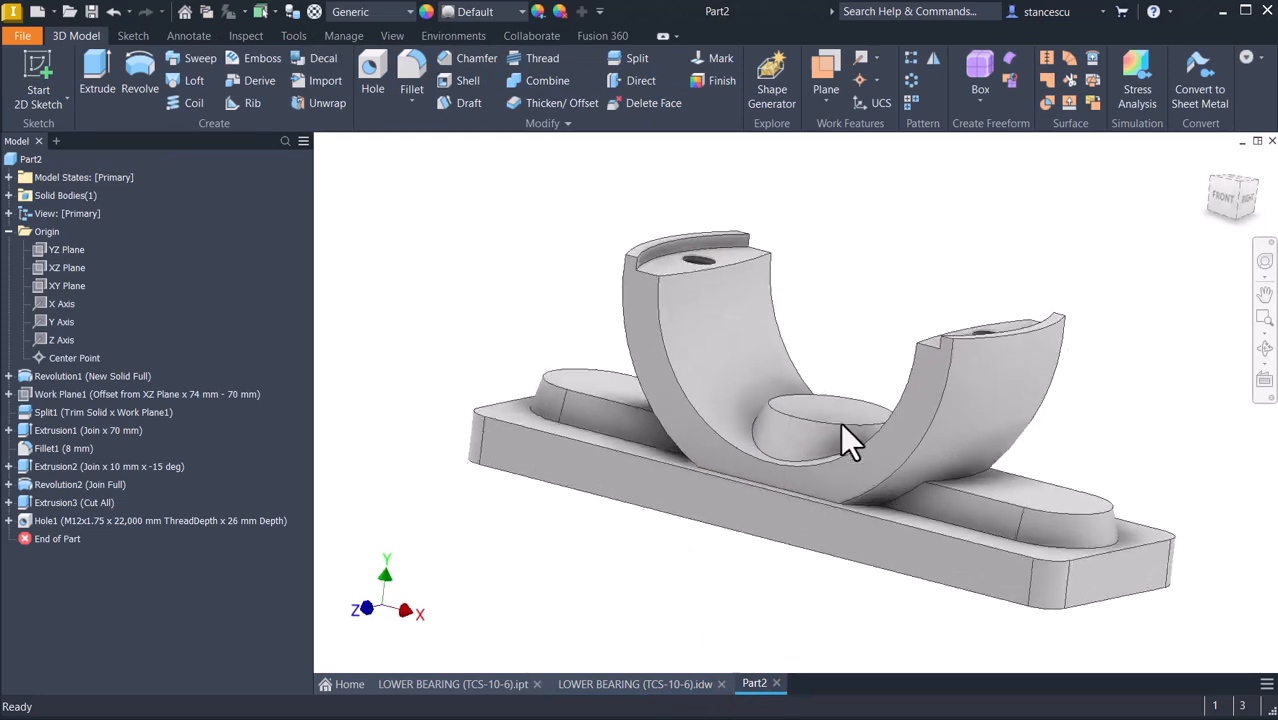
shift+middle_drag(904, 423, 828, 251)
scroll(828, 251, down, 2)
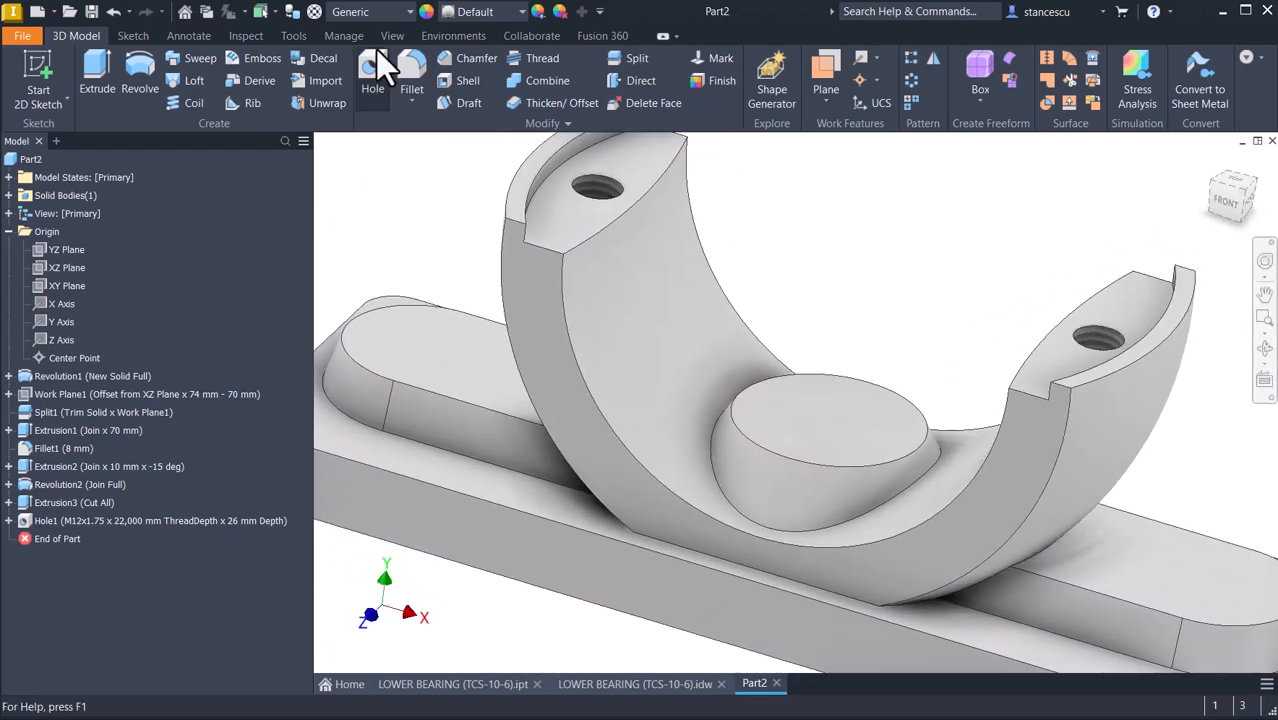
key(h)
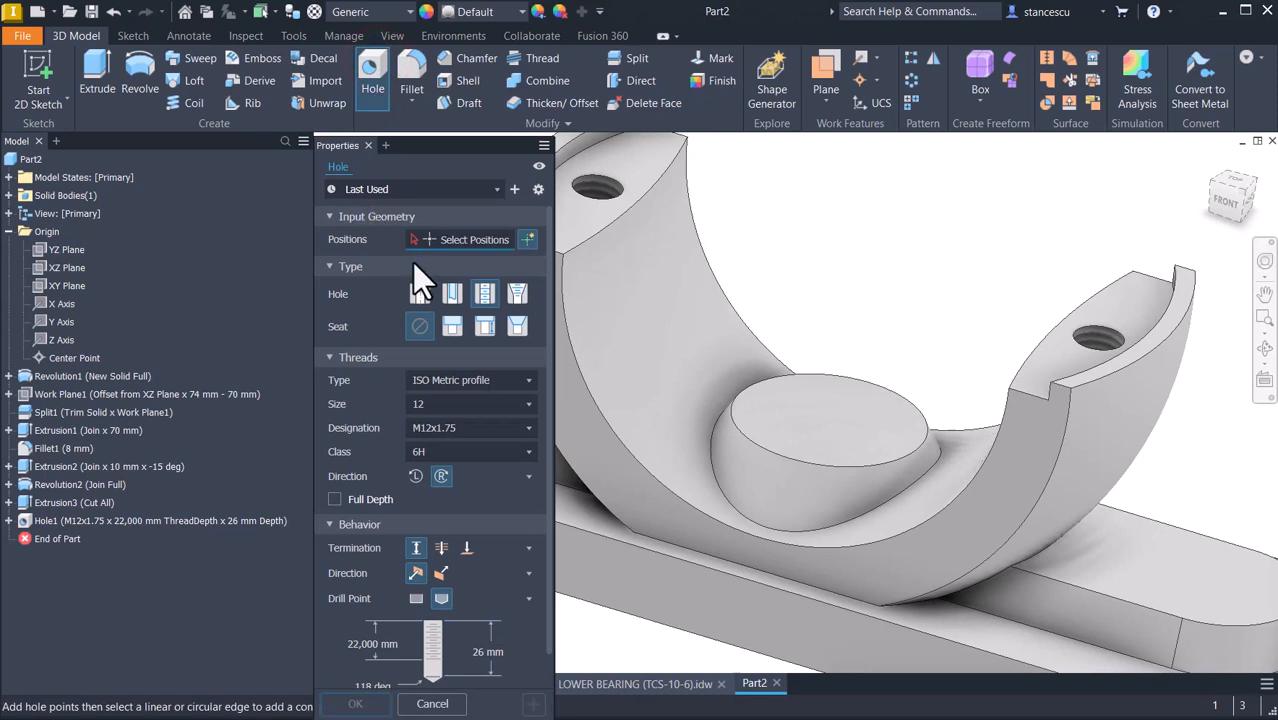
click(418, 294)
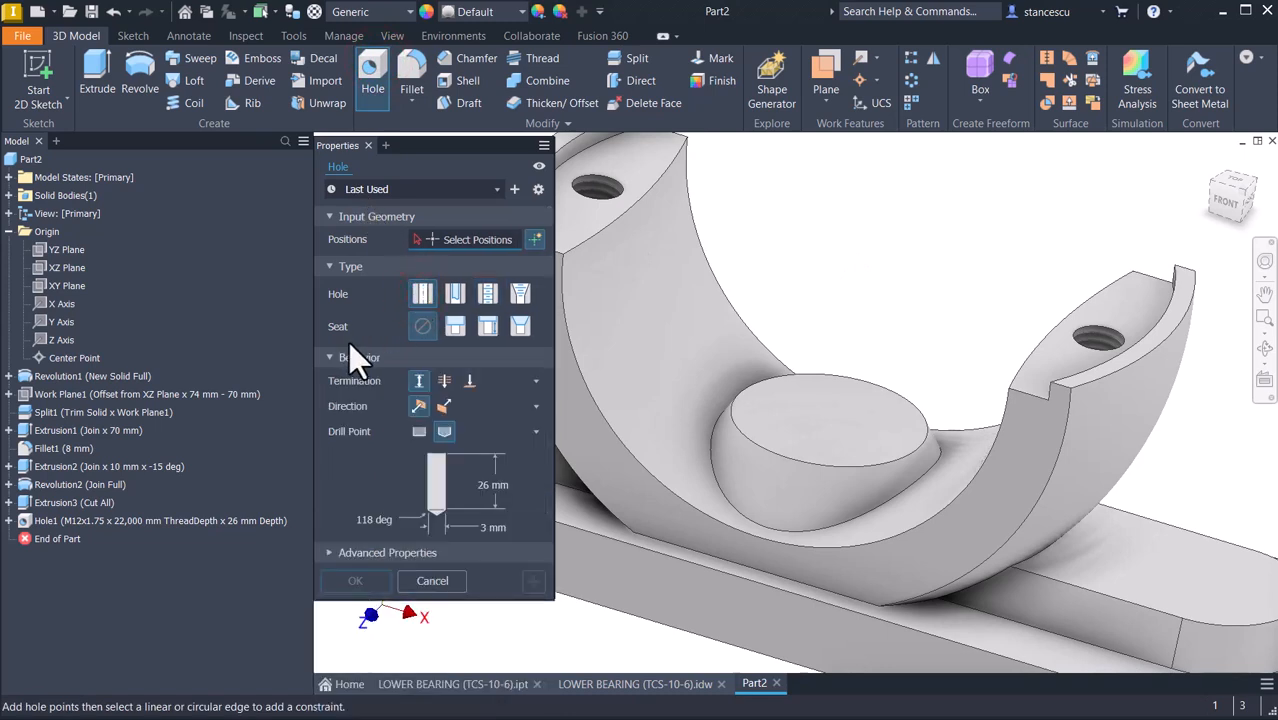
click(443, 381)
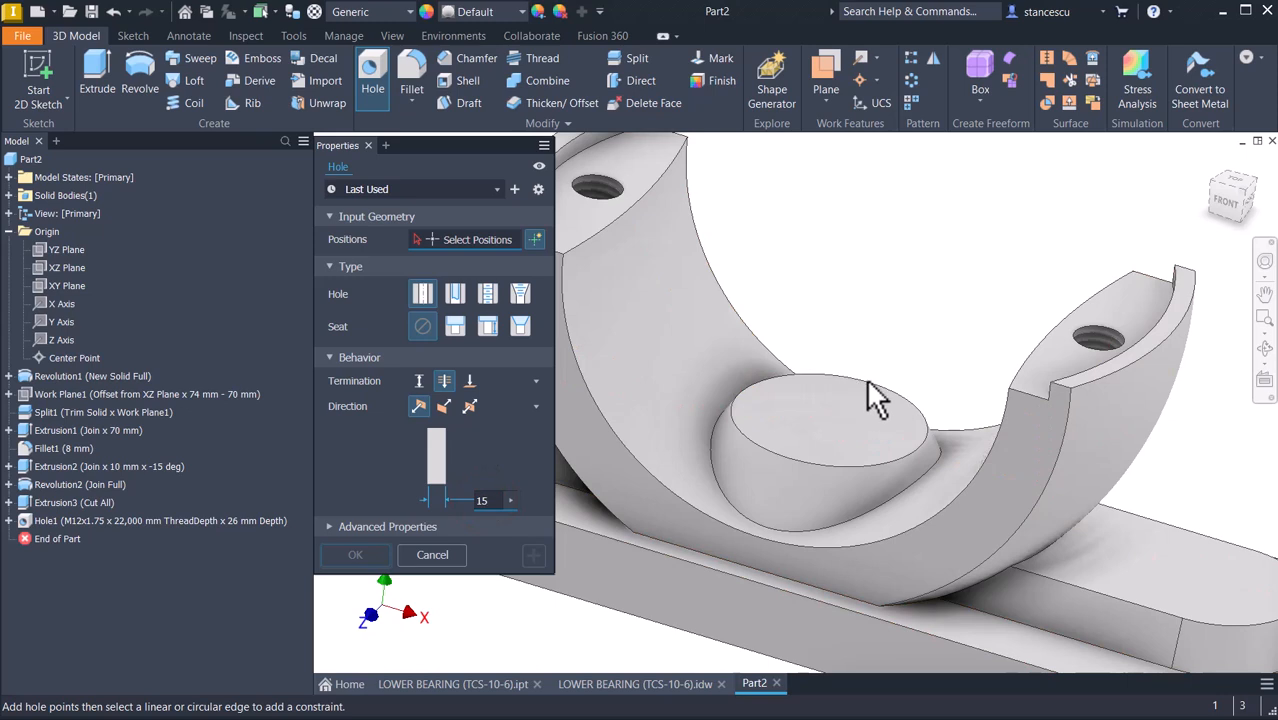
click(1058, 353)
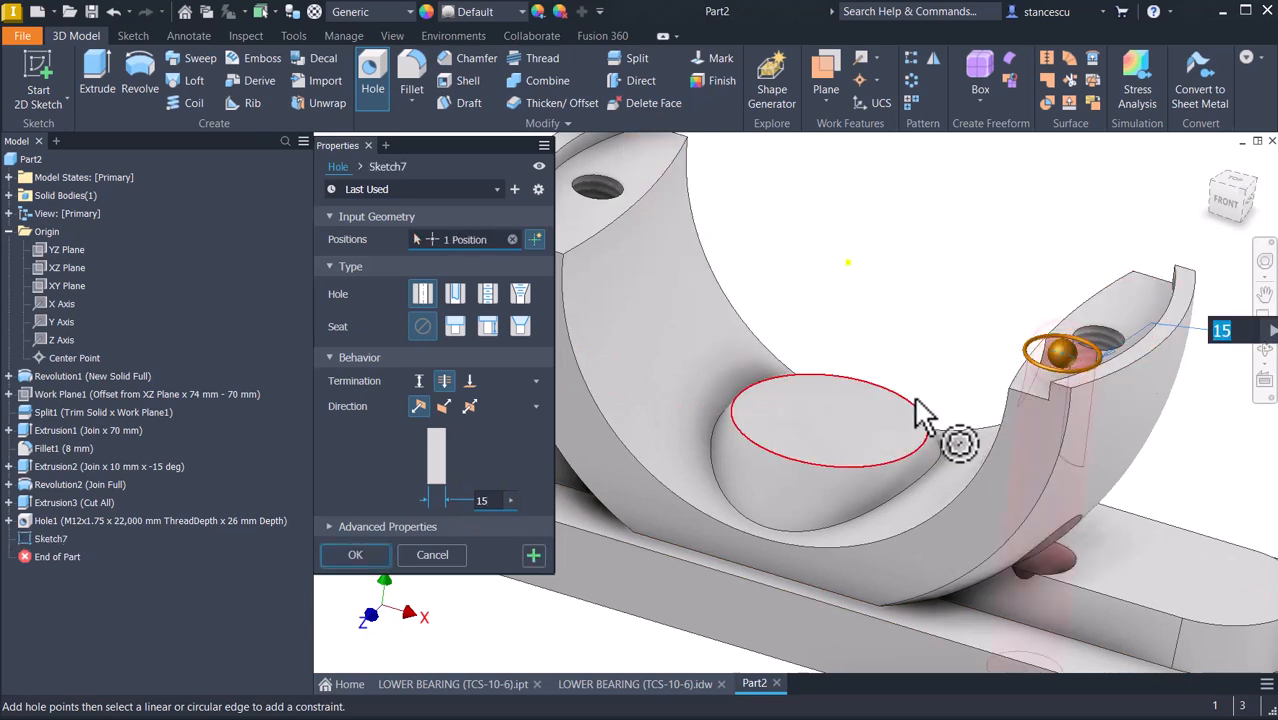
click(914, 400)
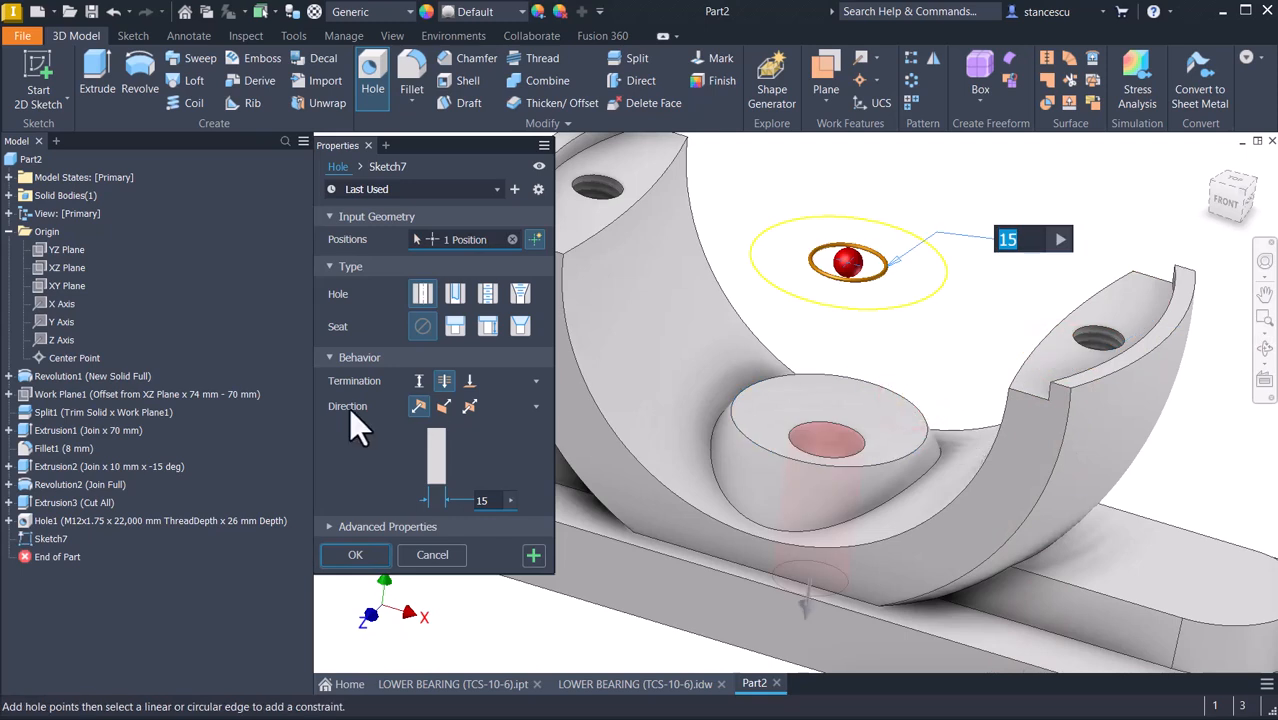
click(360, 553)
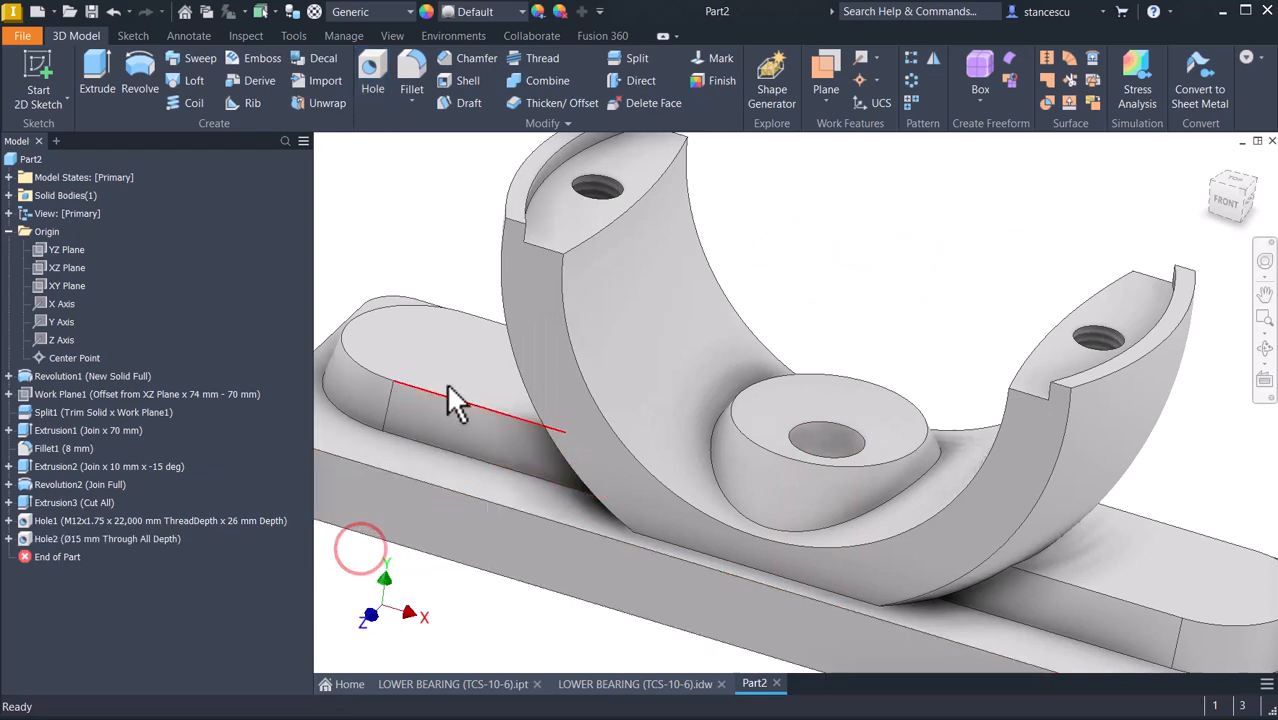
key(F6)
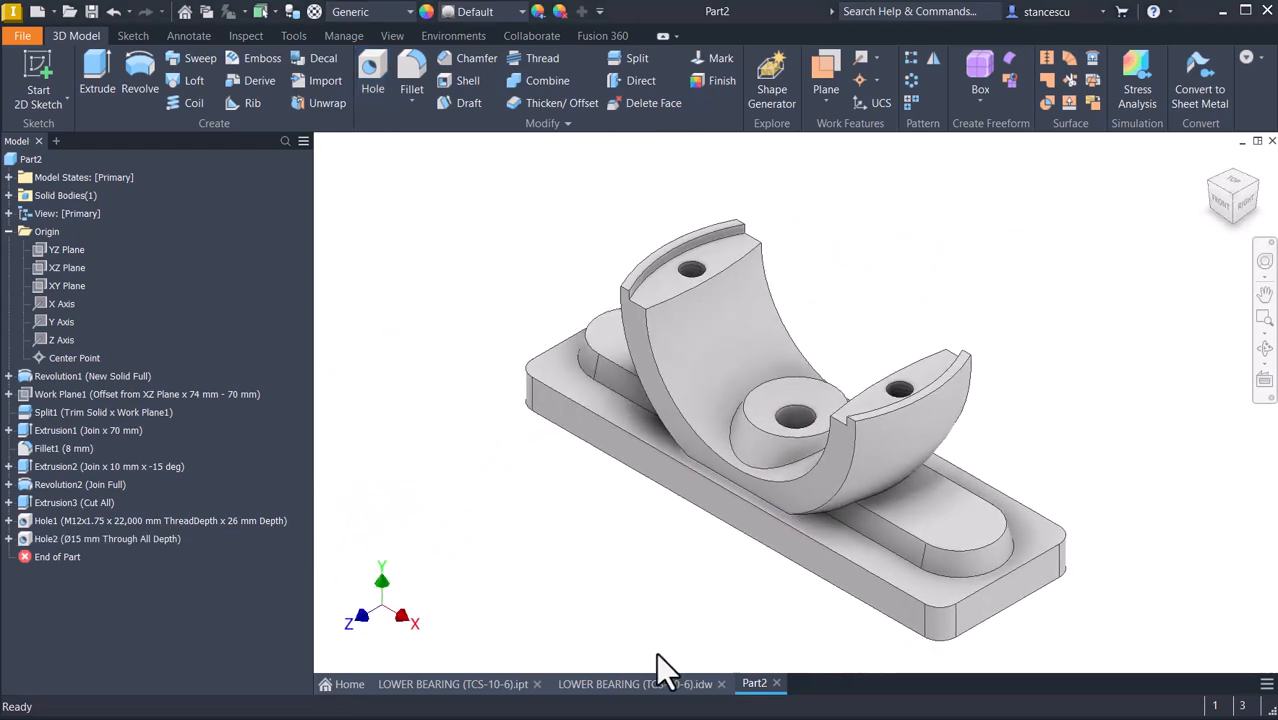
After checking the drawing, start a sketch on one raised pad's top face in Part2, project the opposite pad's top face, and finish it
click(655, 684)
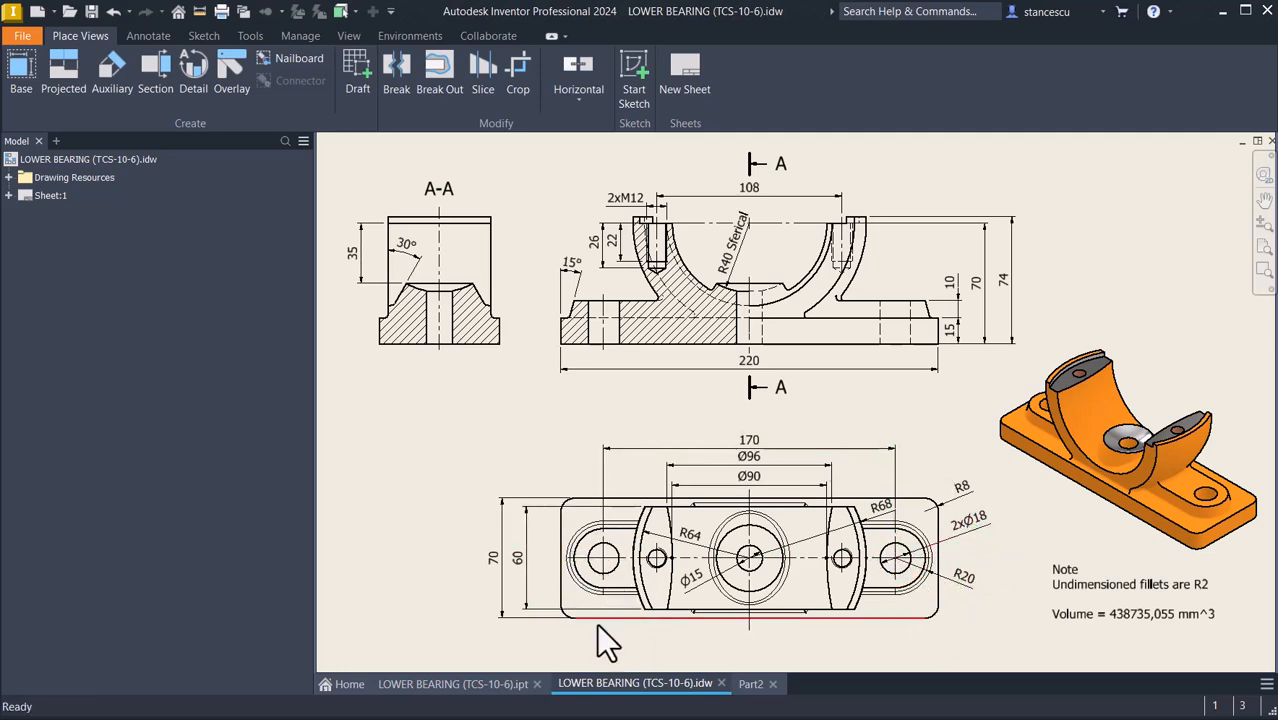
click(750, 684)
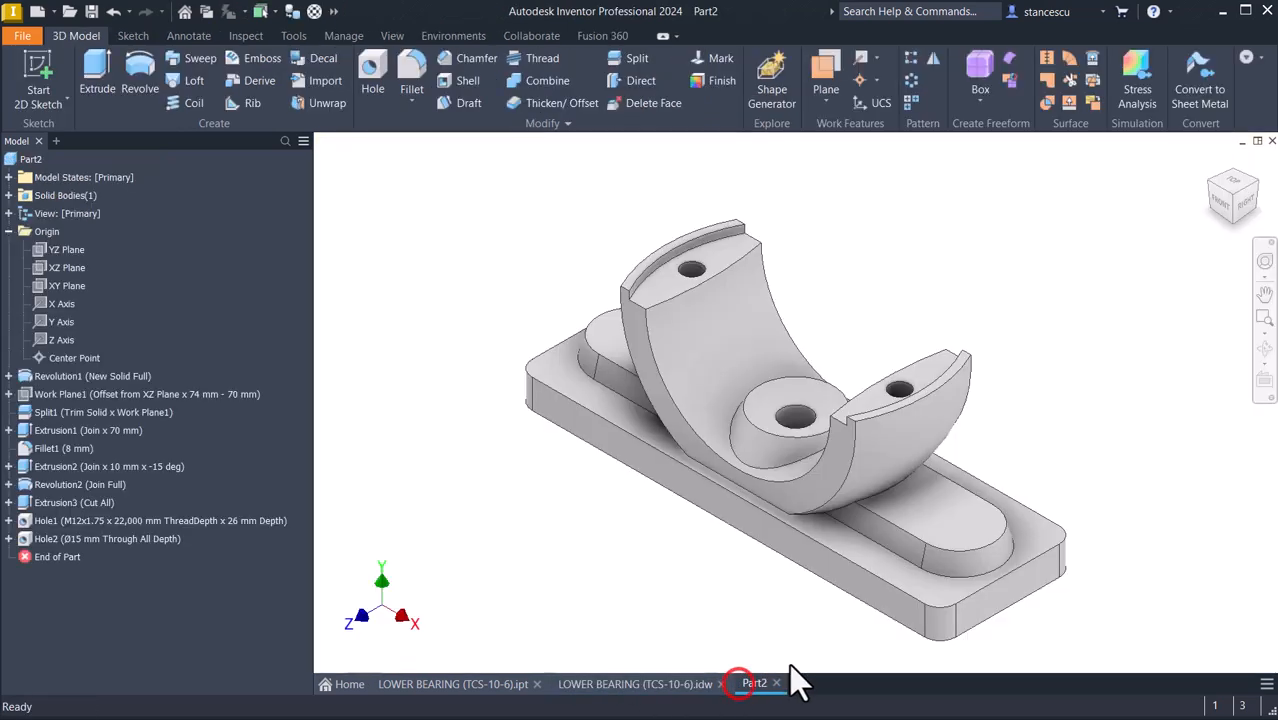
click(967, 513)
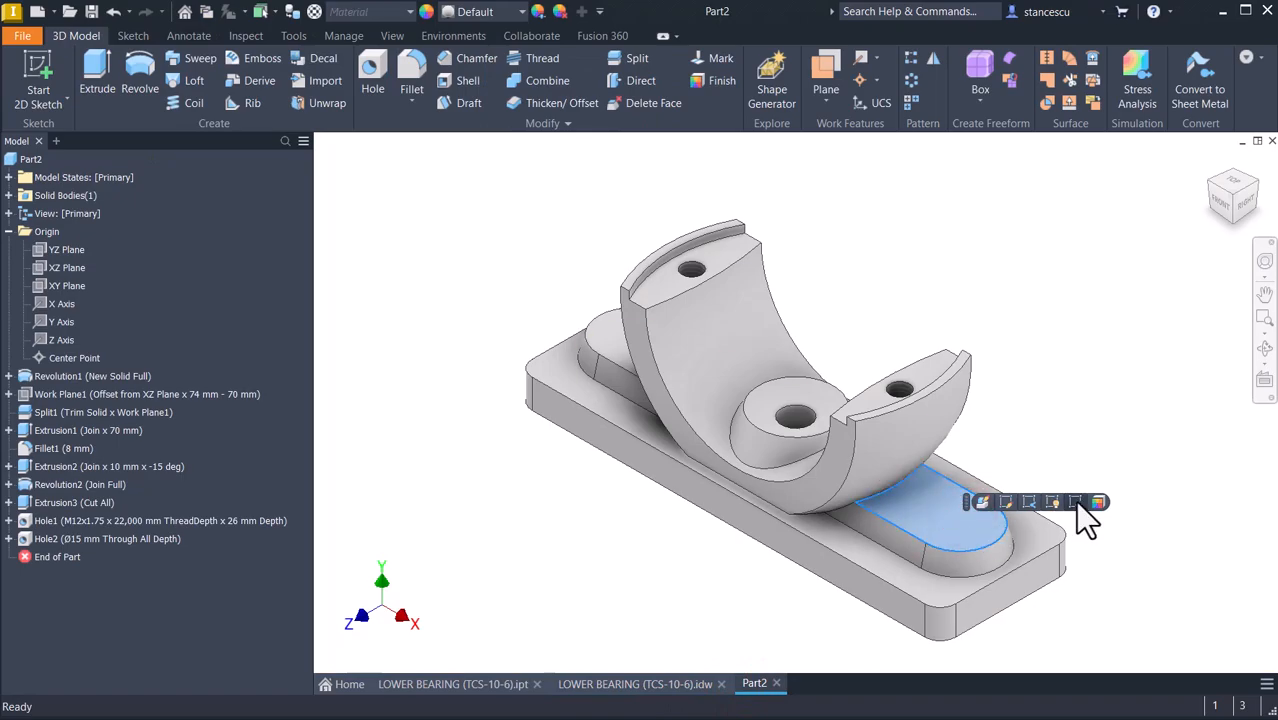
click(1076, 501)
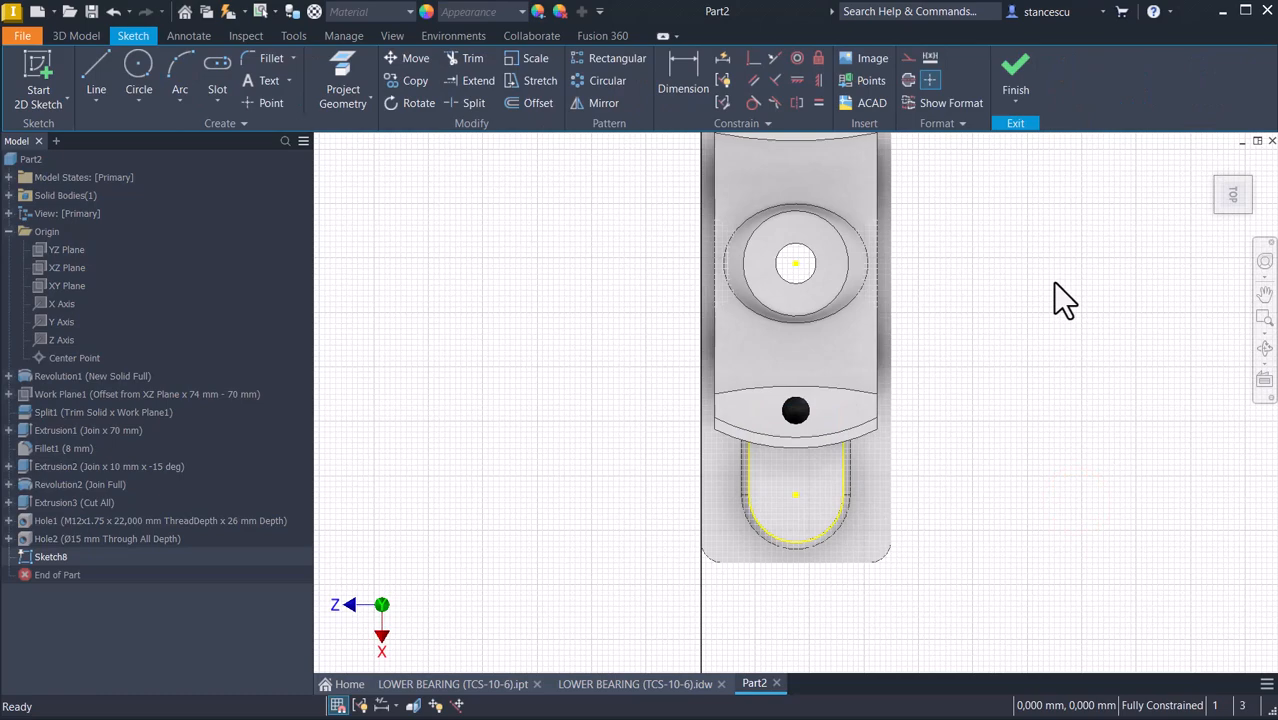
middle_drag(1055, 283, 1040, 459)
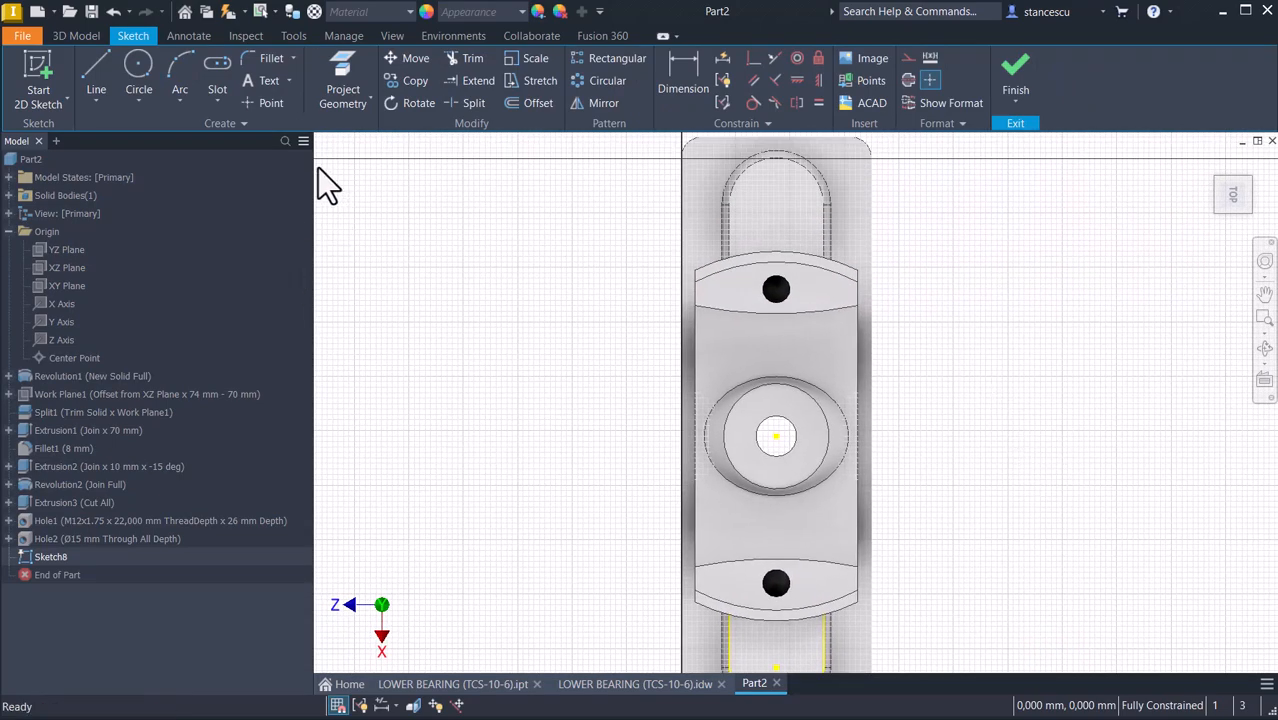
click(362, 82)
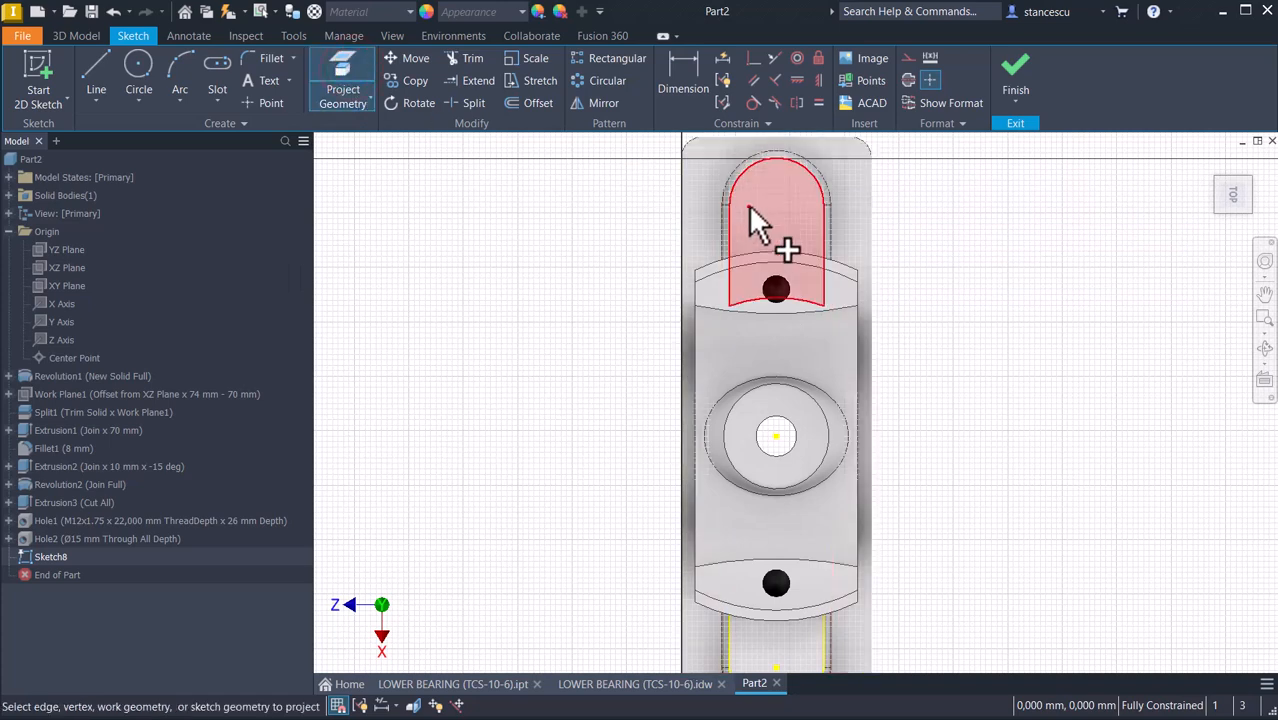
click(750, 204)
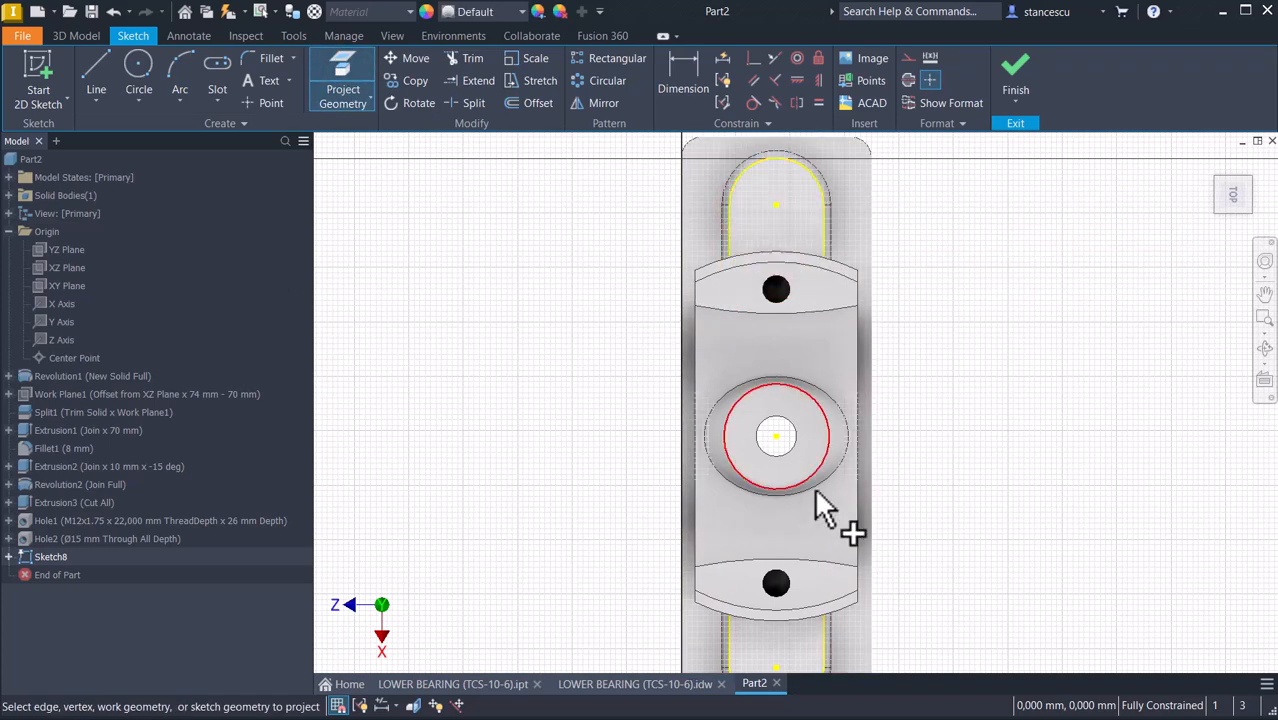
click(1004, 64)
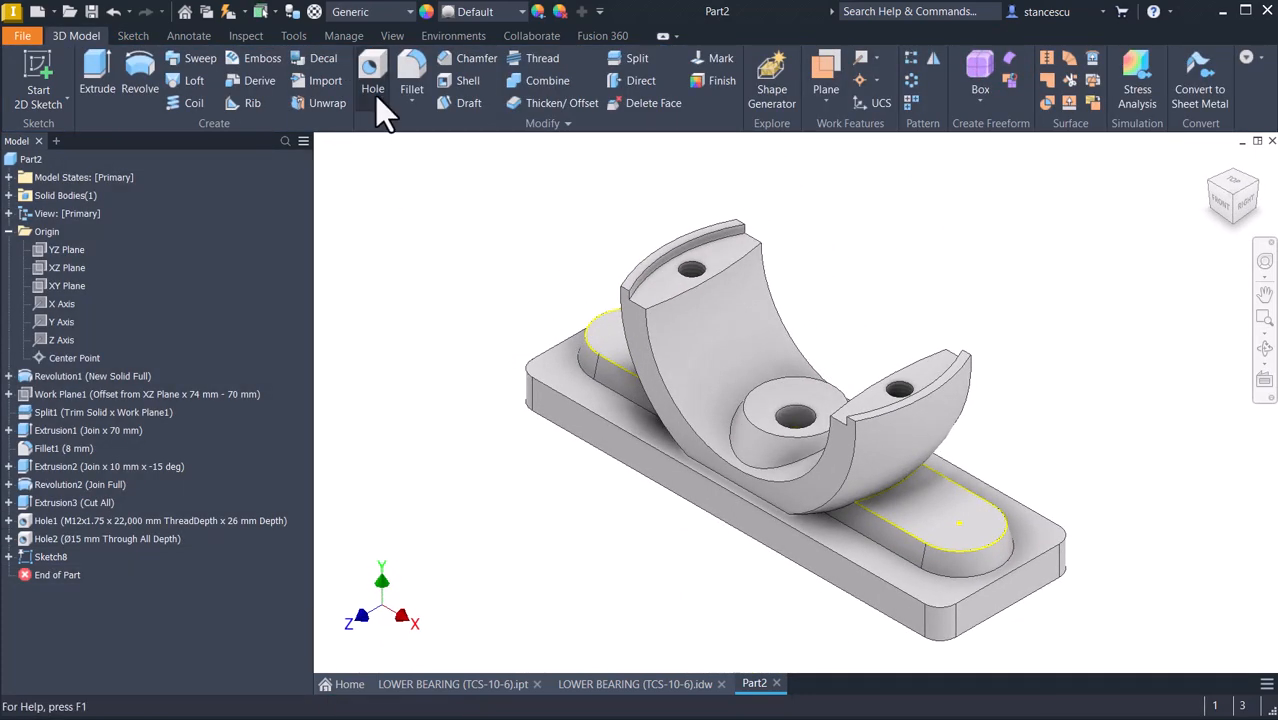
Create simple 18 mm through-all holes at the arc centers of both raised pads
key(h)
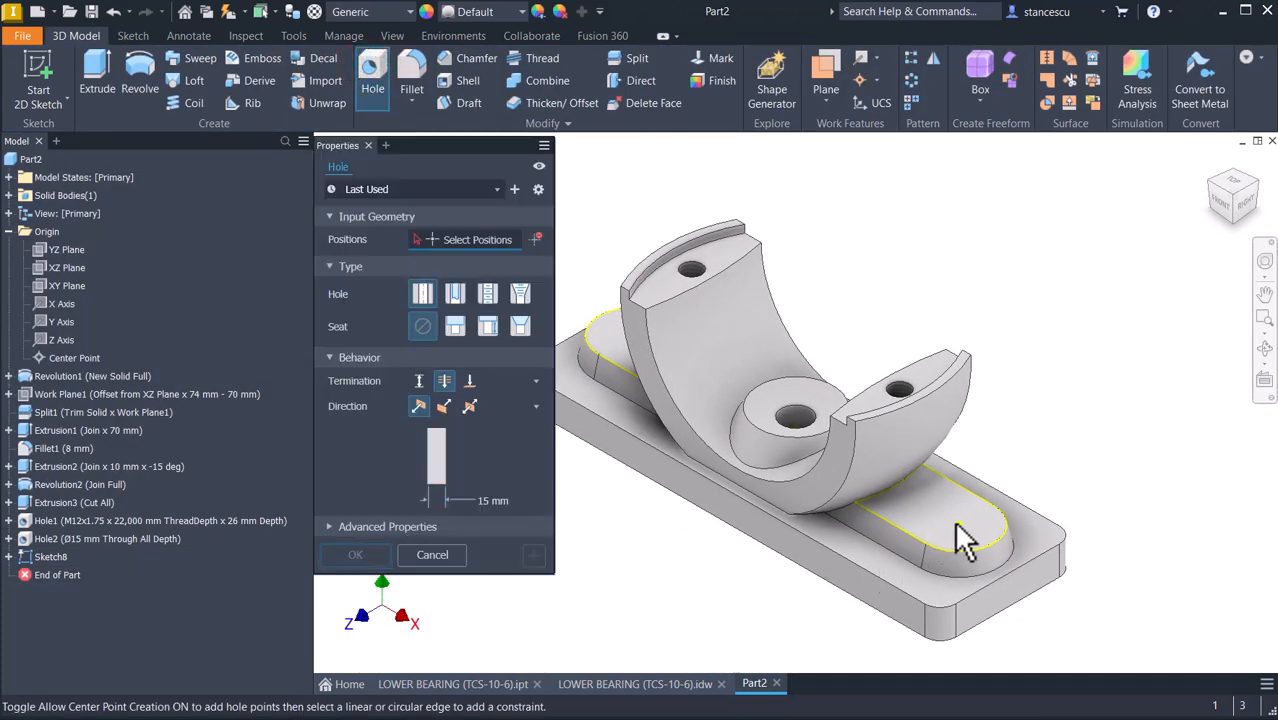
click(962, 526)
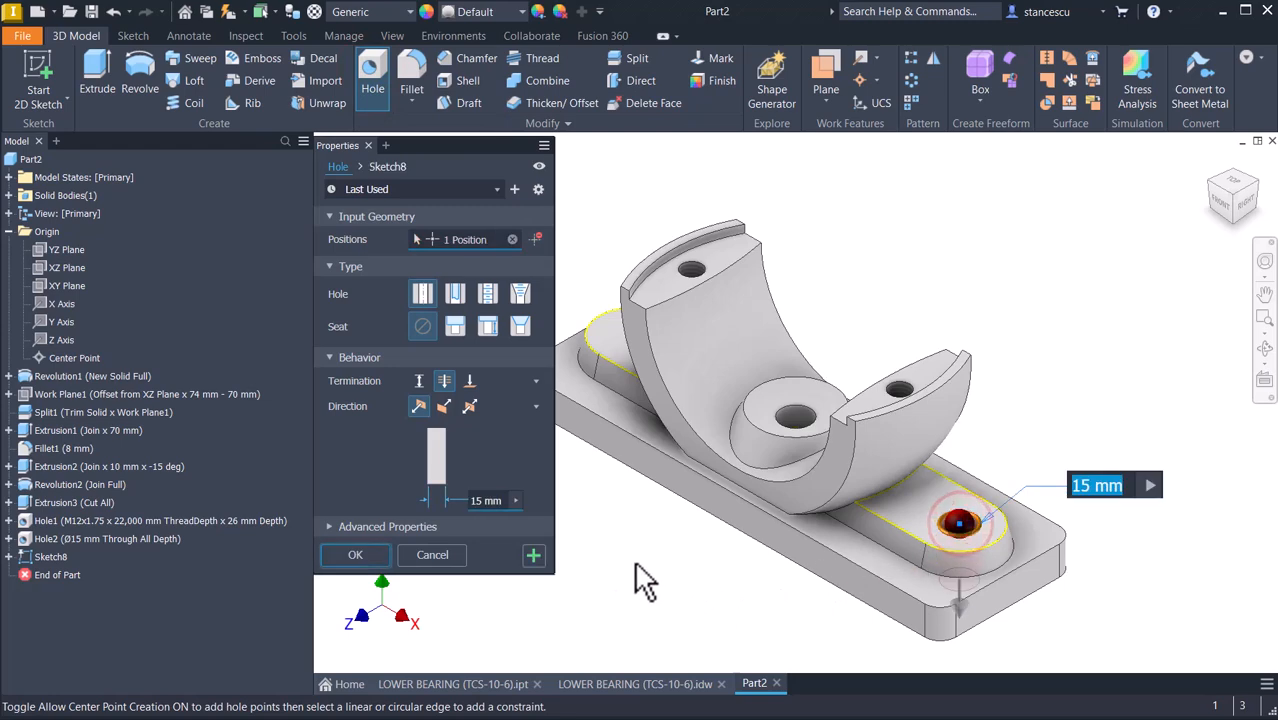
shift+middle_drag(601, 524, 650, 486)
click(662, 489)
scroll(657, 494, down, 3)
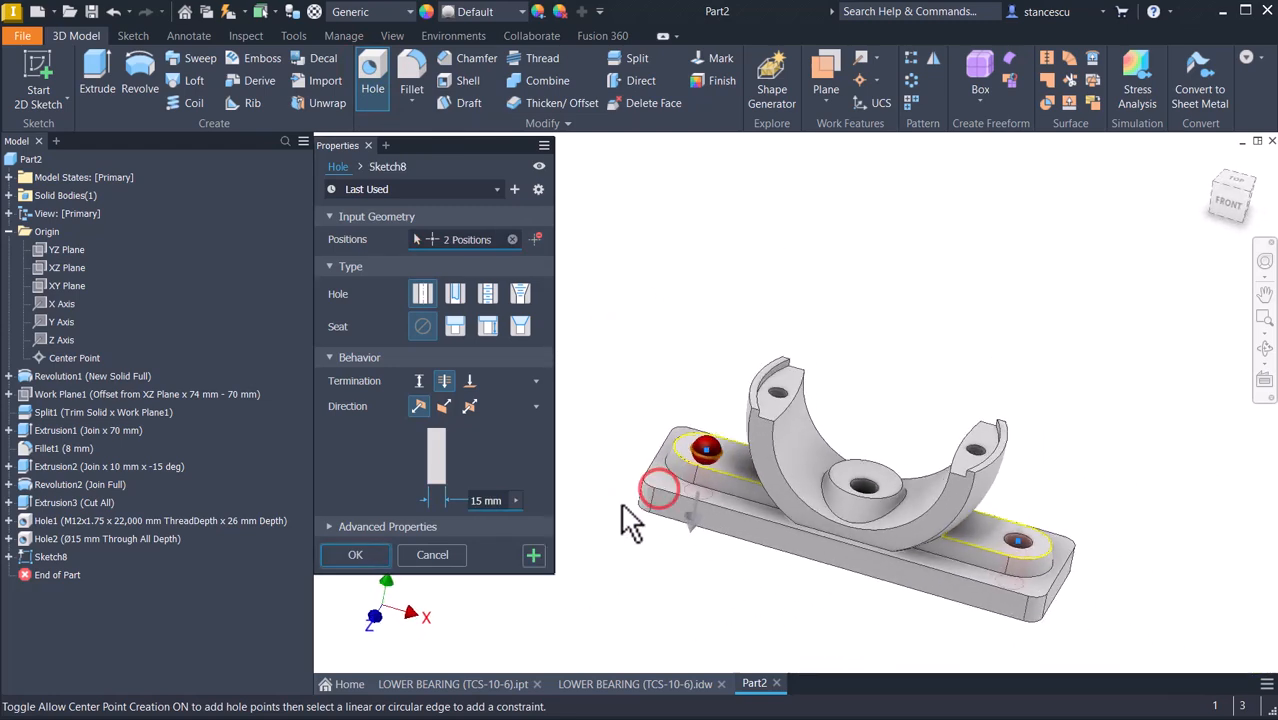
click(477, 503)
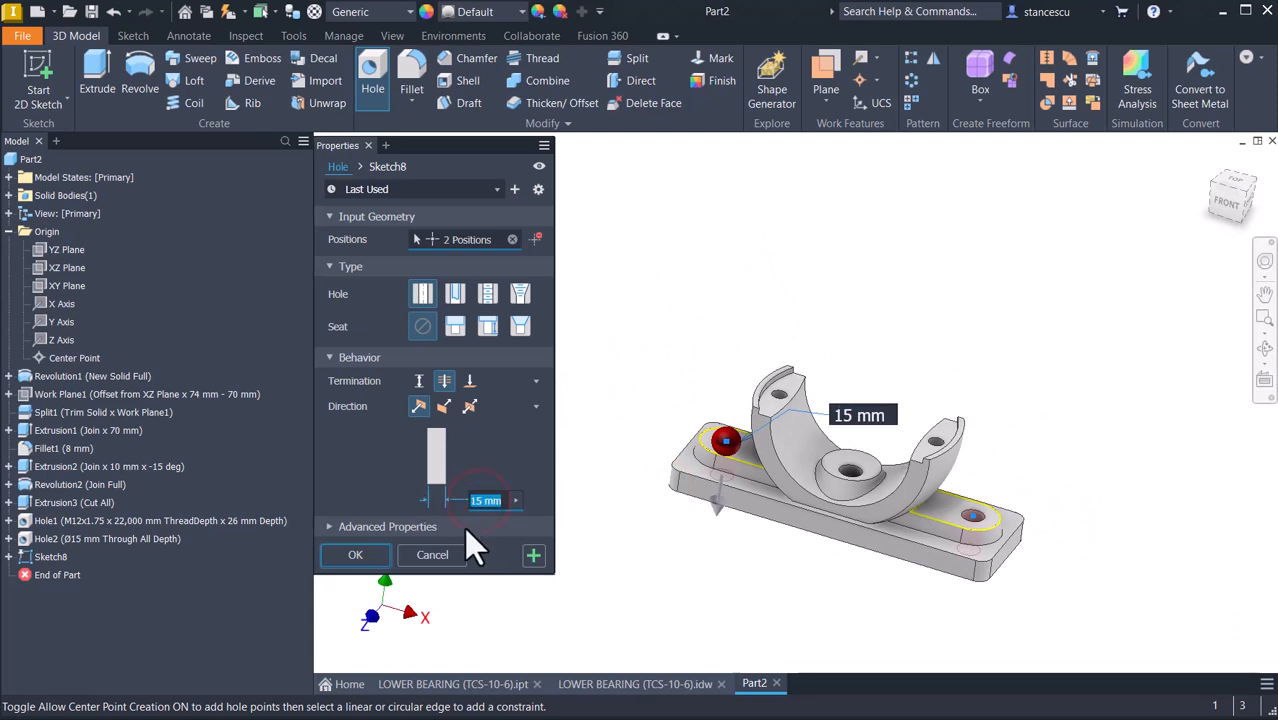
text(18)
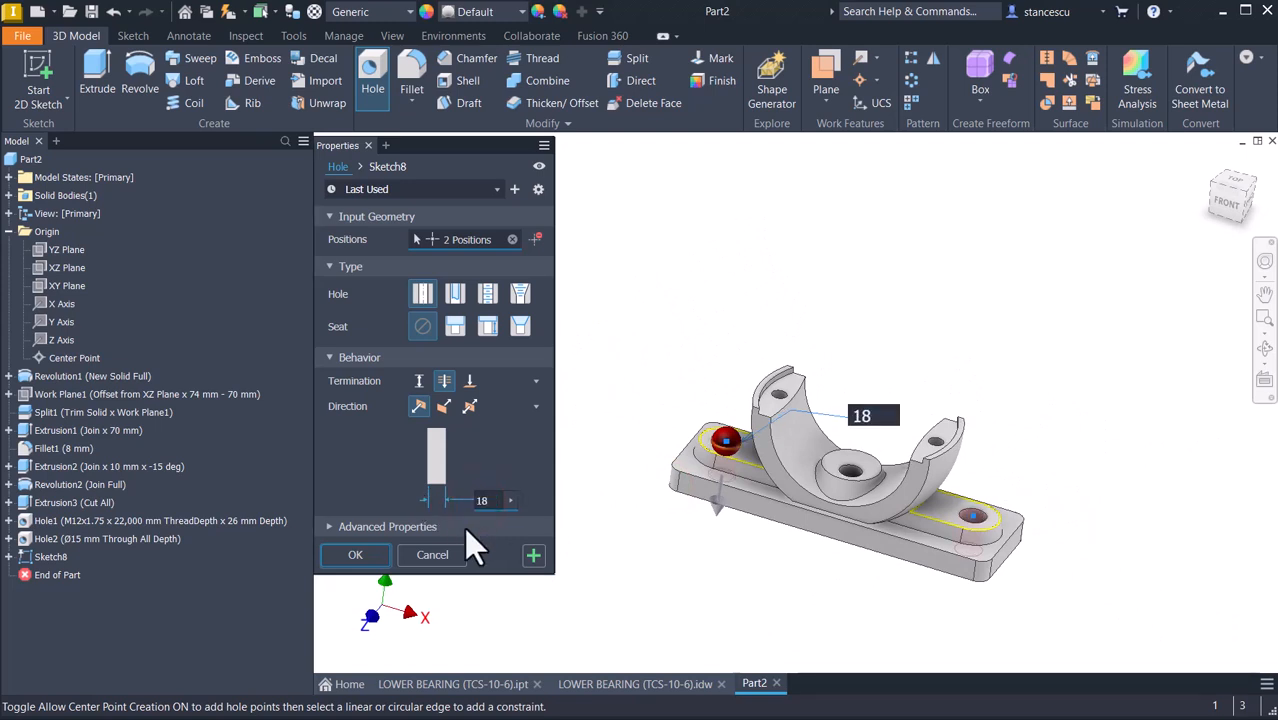
key(Return)
key(F6)
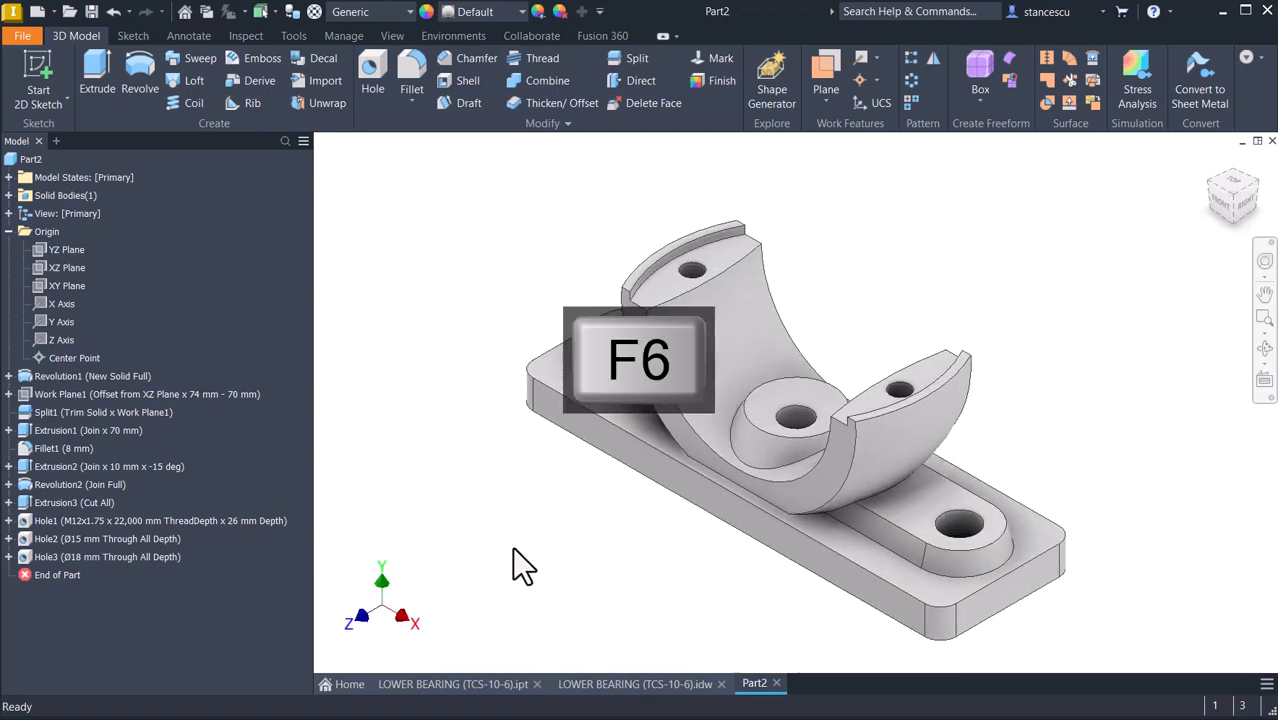
Examine the undimensioned fillet note and the fillet locations in the front and top views of the LOWER BEARING (TCS-10-6) drawing
click(650, 683)
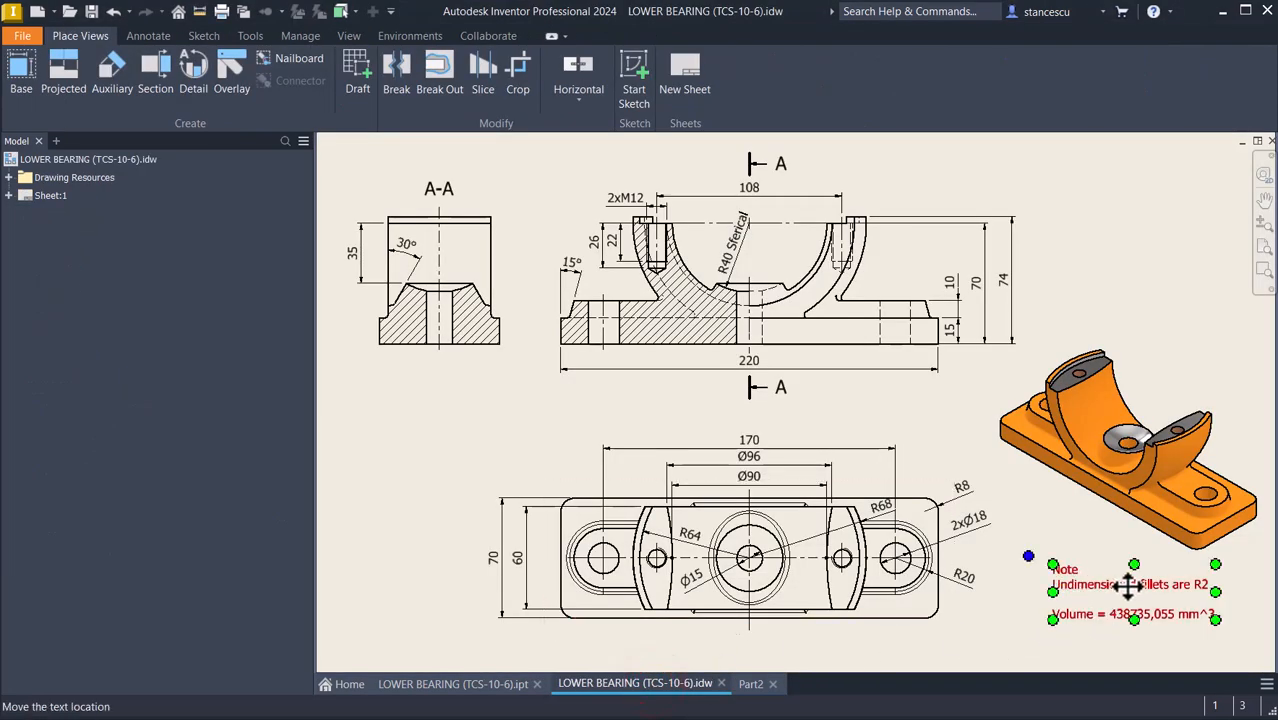
click(1183, 584)
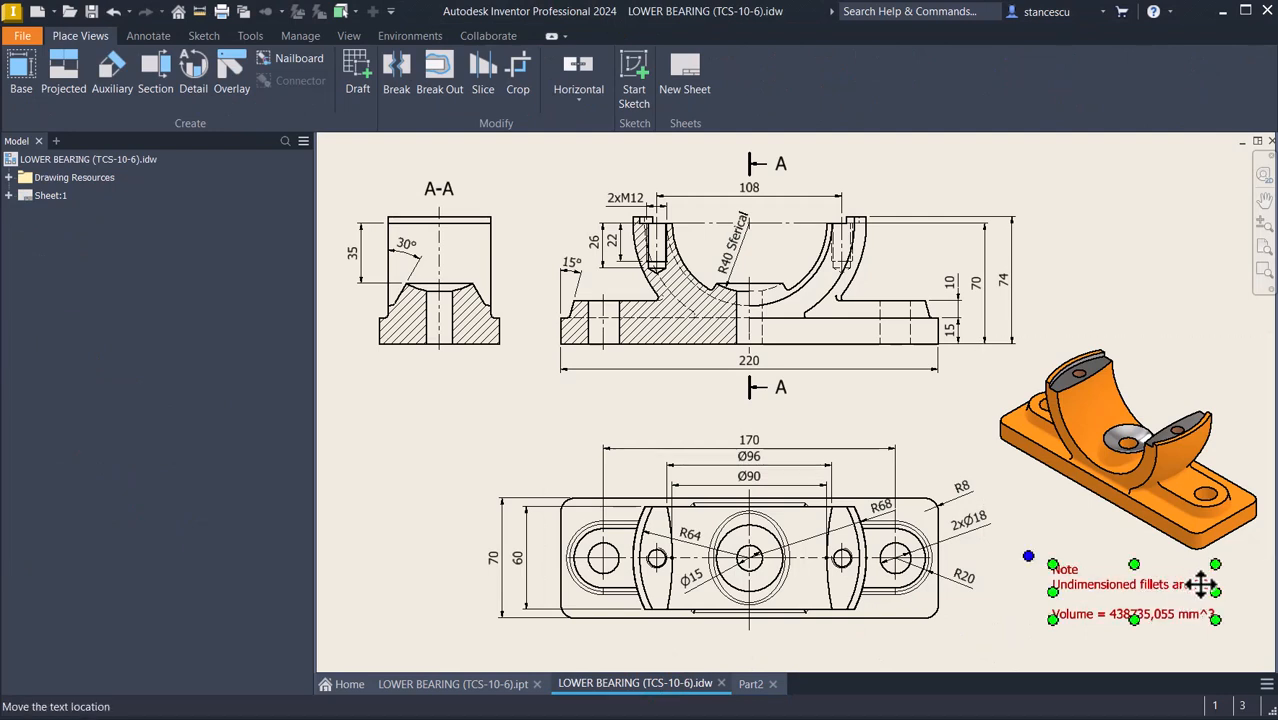
click(940, 378)
scroll(868, 326, up, 3)
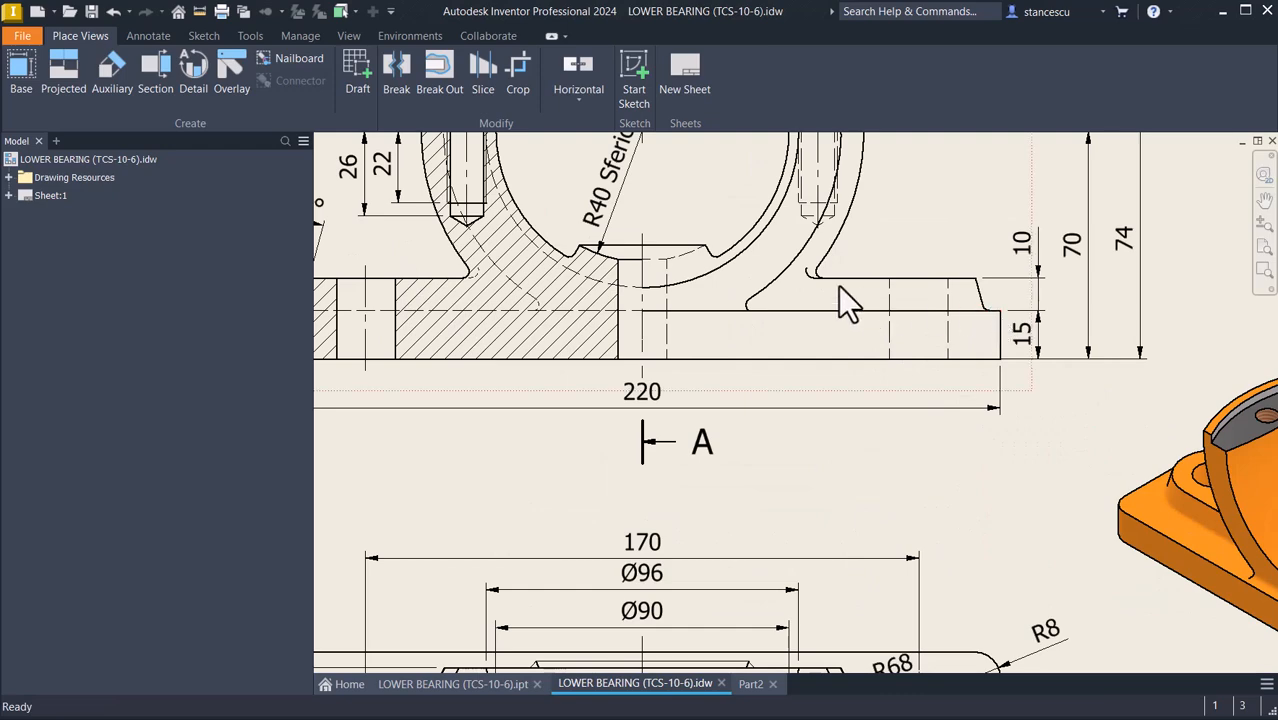
middle_drag(813, 394, 840, 261)
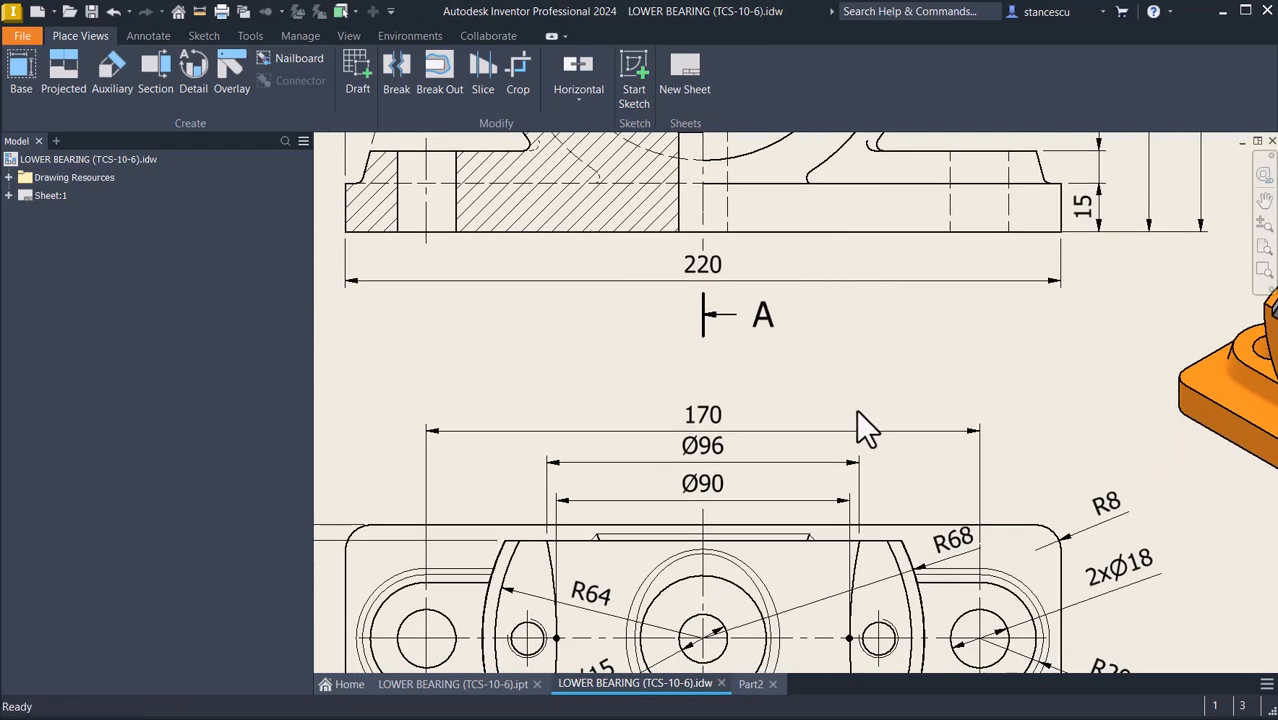
click(997, 640)
middle_drag(997, 645, 1006, 493)
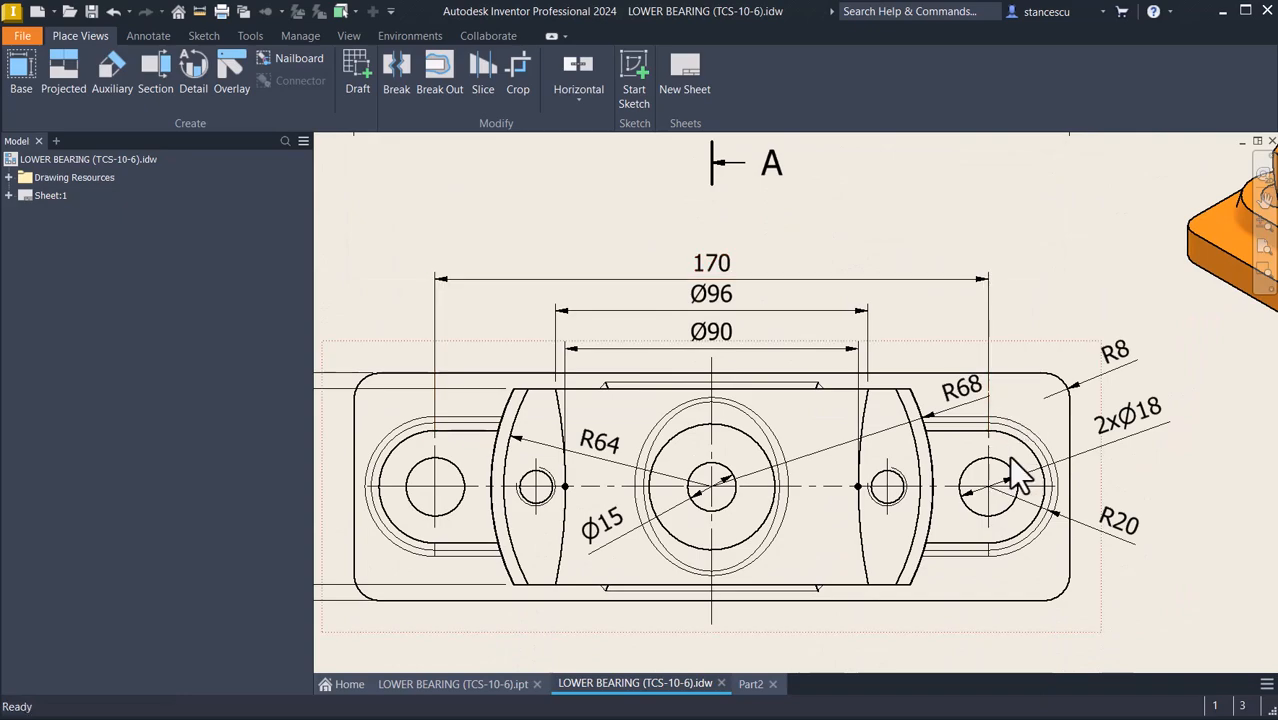
middle_click(610, 299)
middle_click(610, 299)
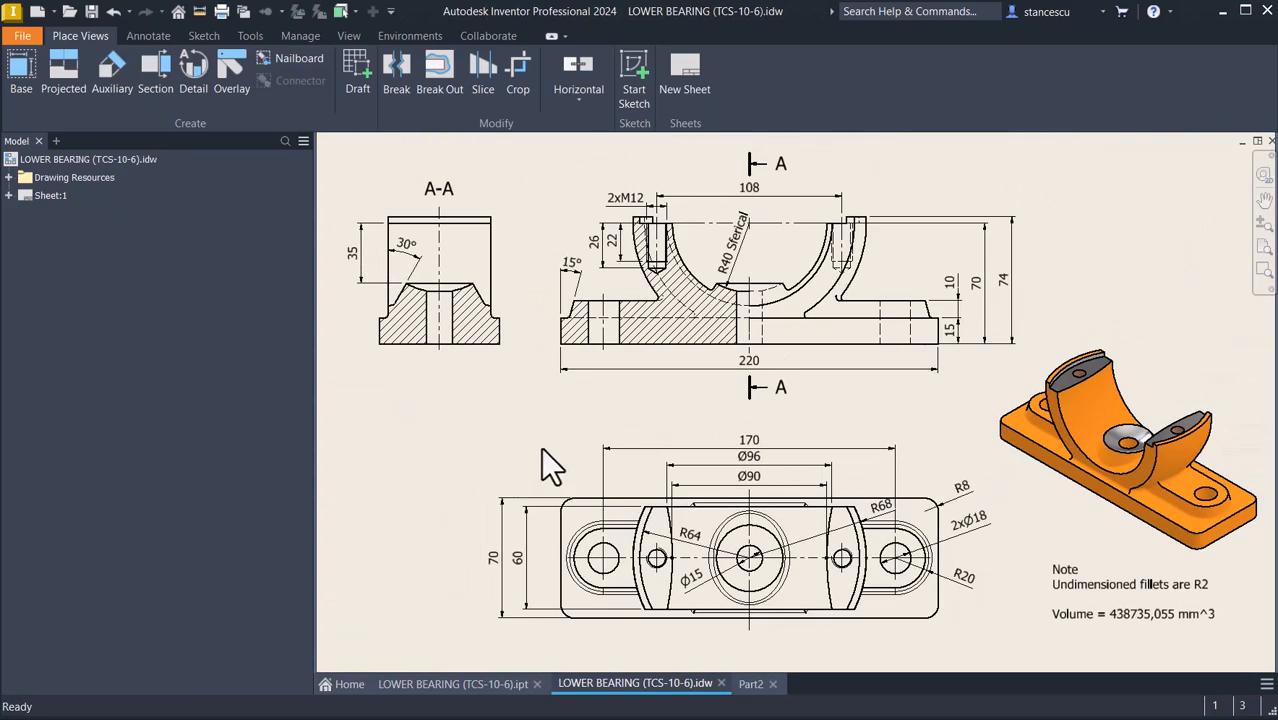
In Part2, fillet the lower edges of both raised pads and the base edge of the central boss with a 2 mm radius
click(751, 684)
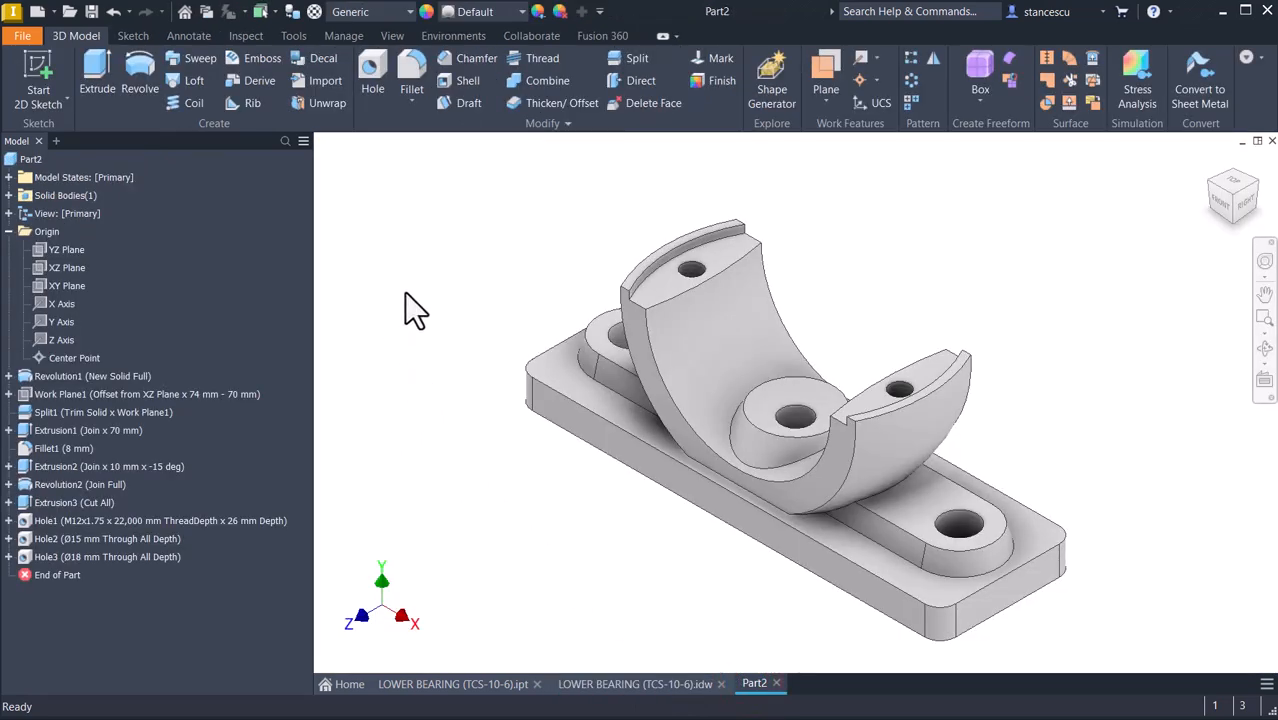
click(612, 387)
click(621, 378)
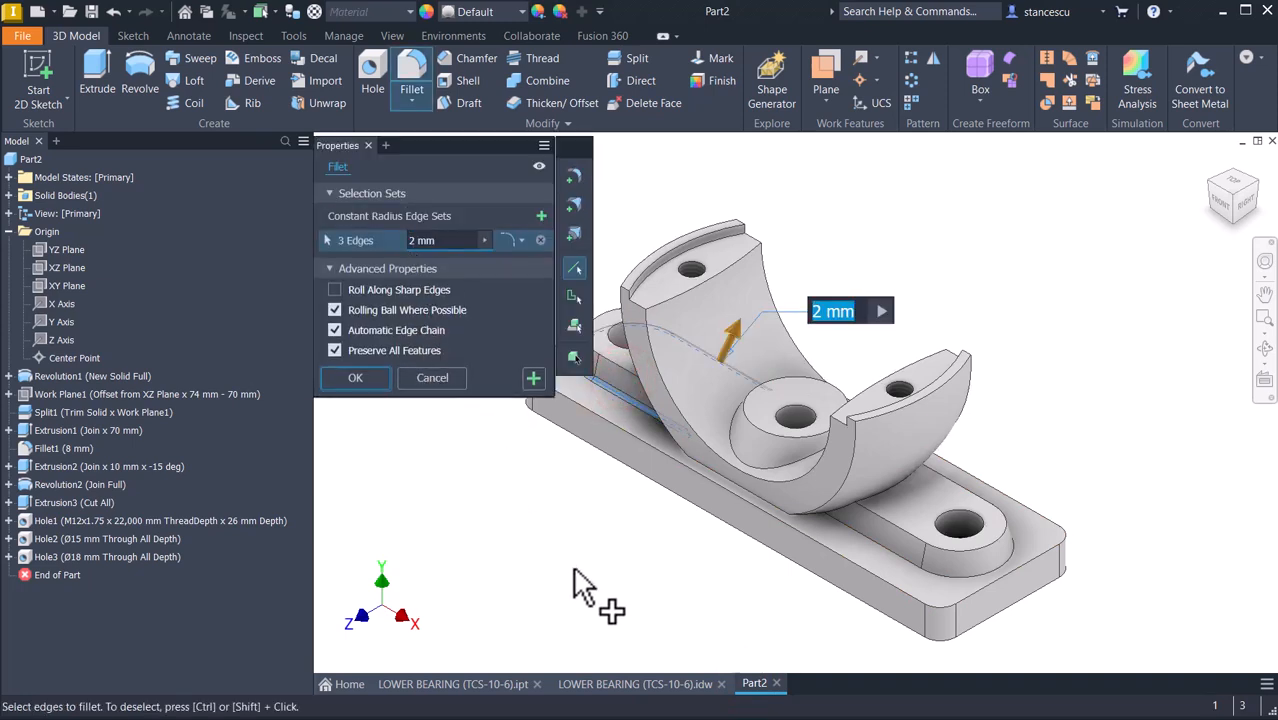
click(897, 563)
click(760, 482)
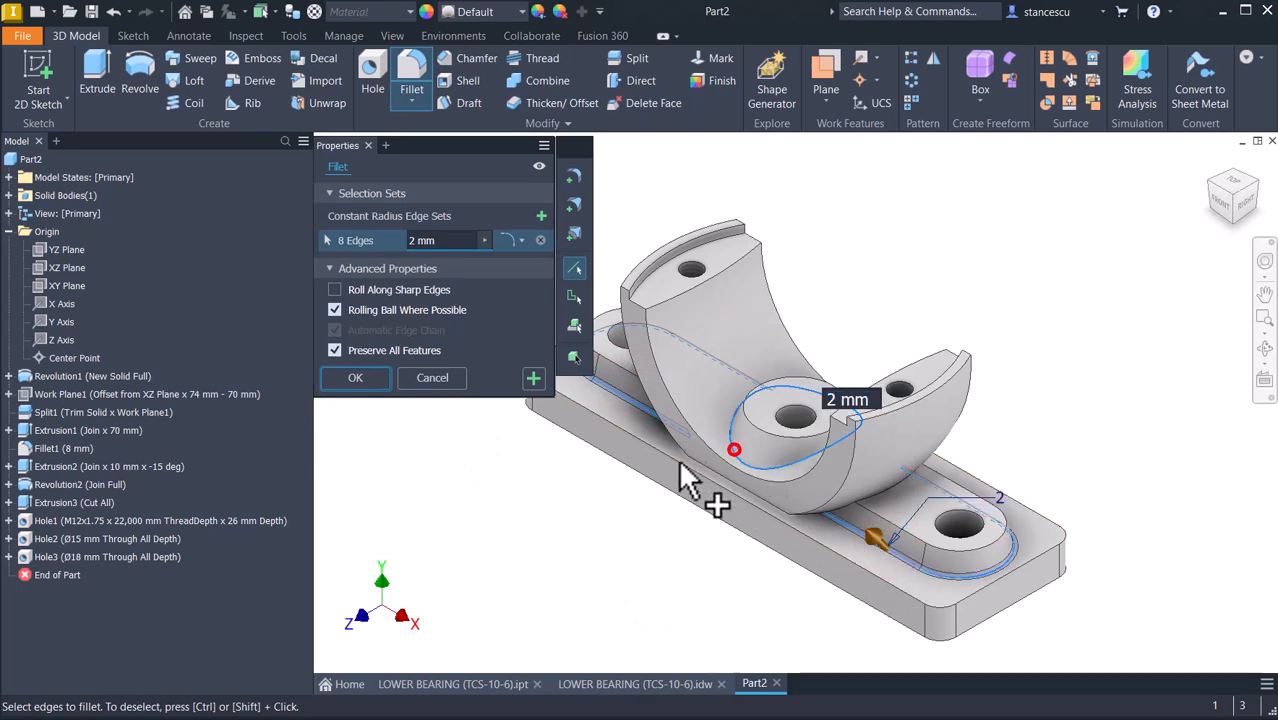
click(533, 379)
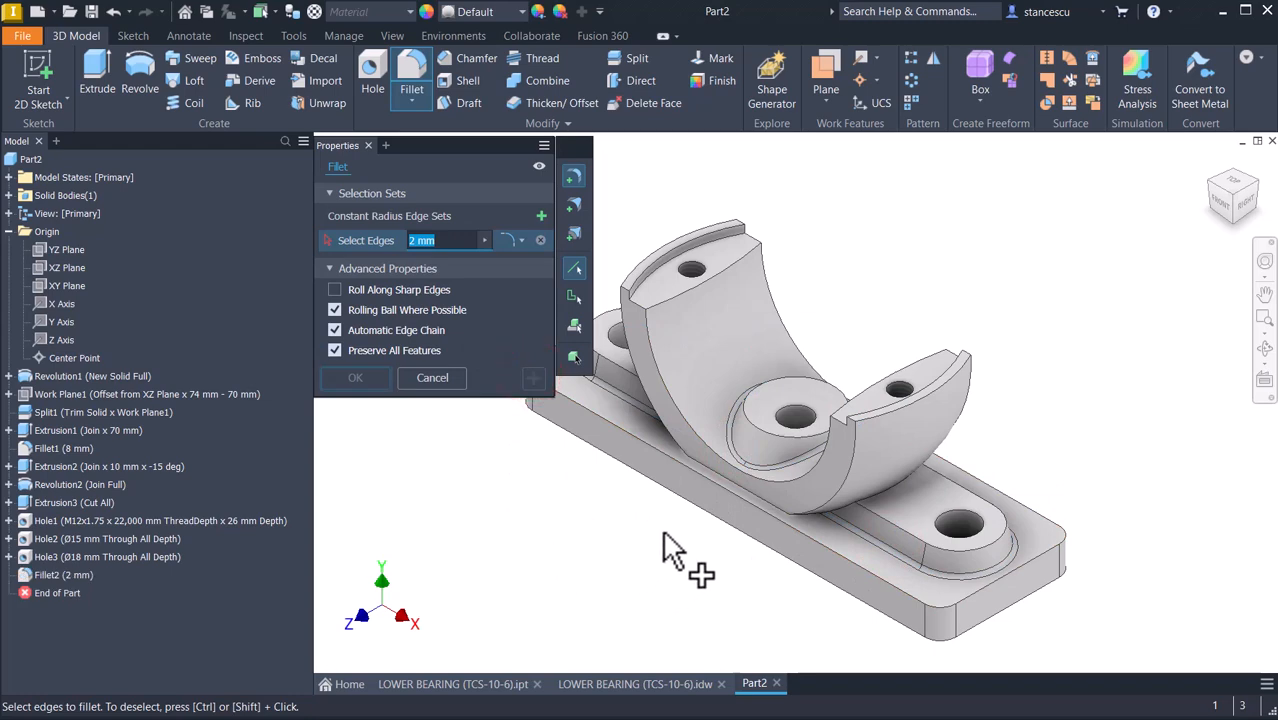
Fillet the edges where the curved bearing body meets the base plate and both raised pads with a 2 mm radius
scroll(735, 575, down, 3)
scroll(735, 575, down, 5)
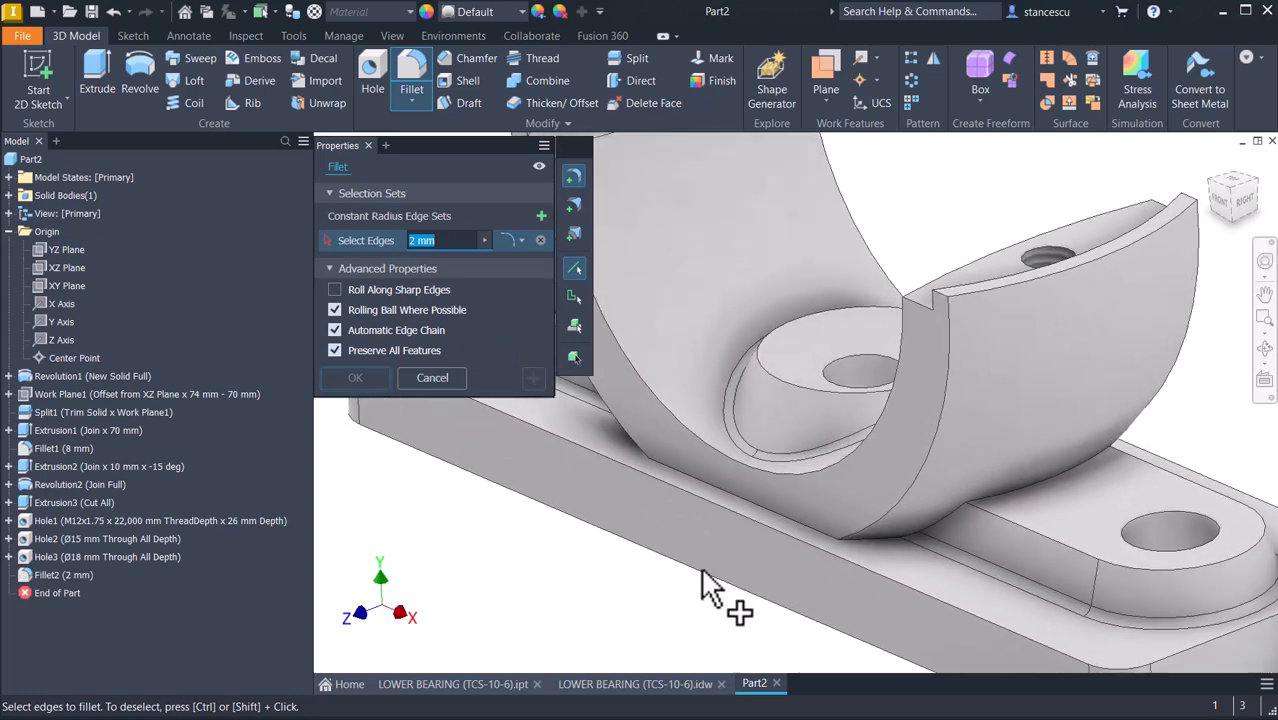
click(855, 558)
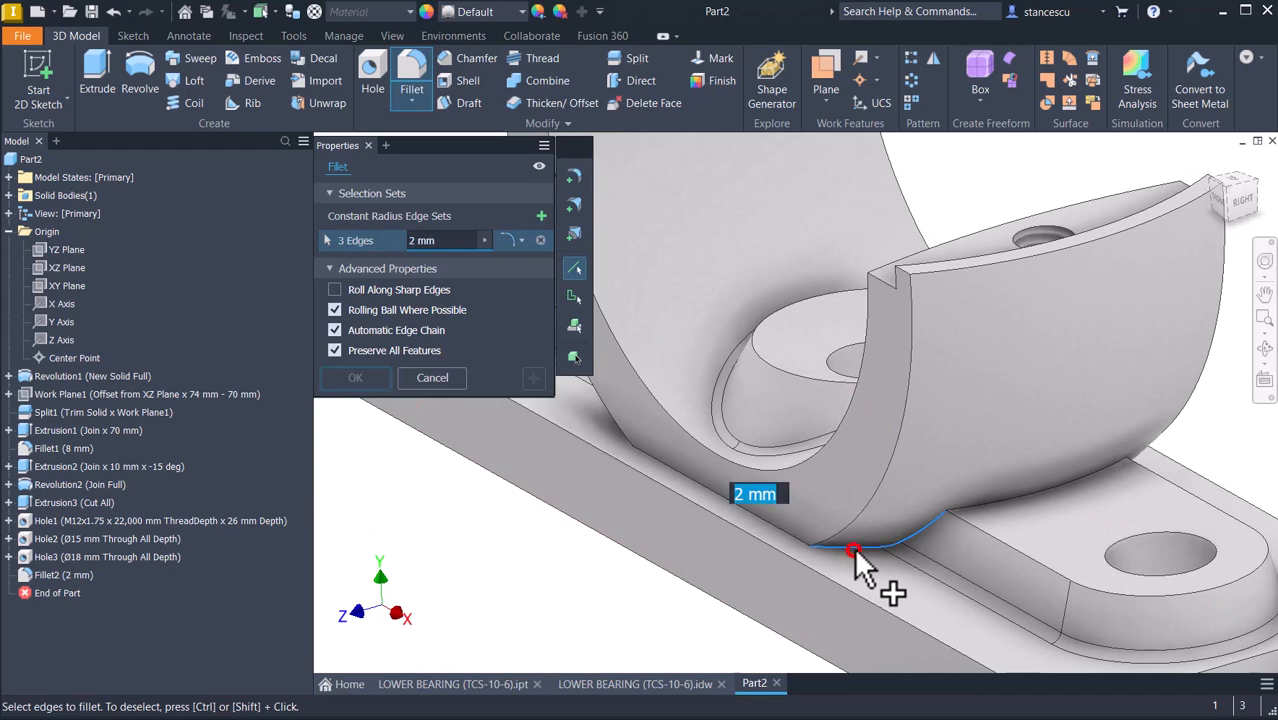
shift+middle_drag(880, 580, 876, 568)
click(885, 543)
shift+middle_drag(885, 543, 1014, 555)
click(891, 520)
click(958, 520)
click(849, 527)
click(907, 522)
click(946, 521)
key(F6)
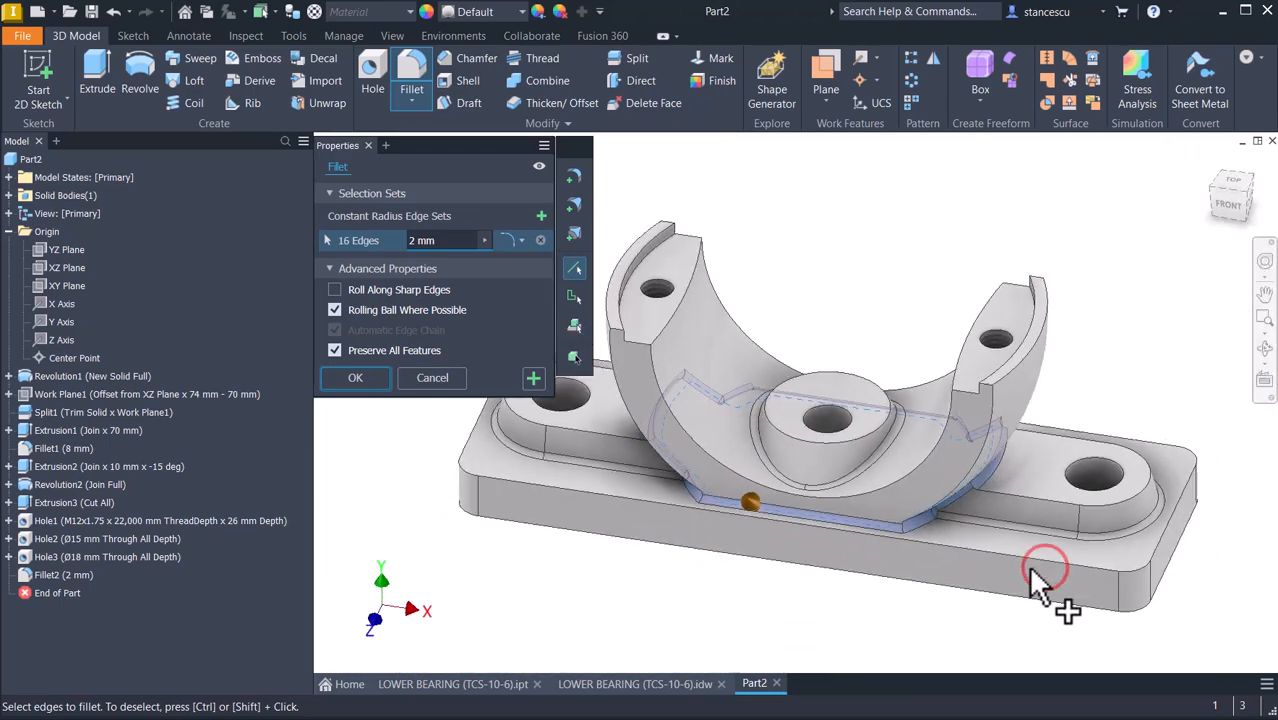
click(355, 378)
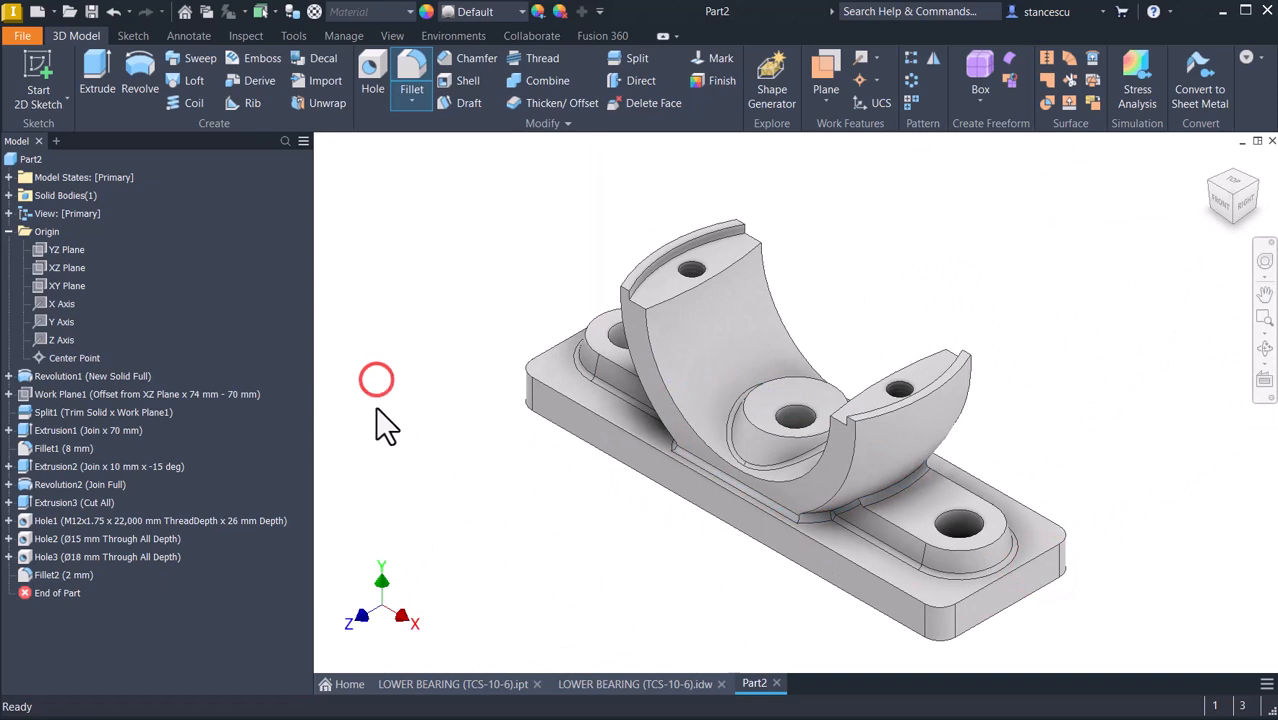
Update Part2's physical properties in iProperties and copy its volume value
click(8, 231)
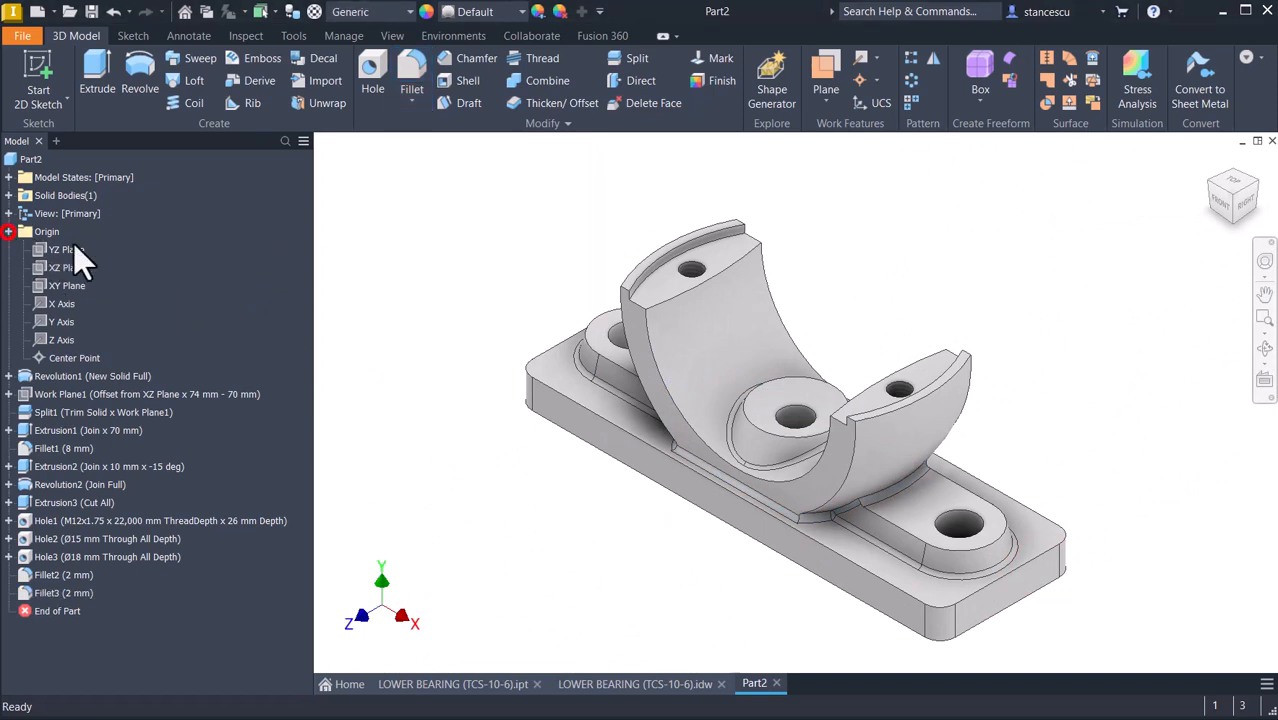
right_click(31, 161)
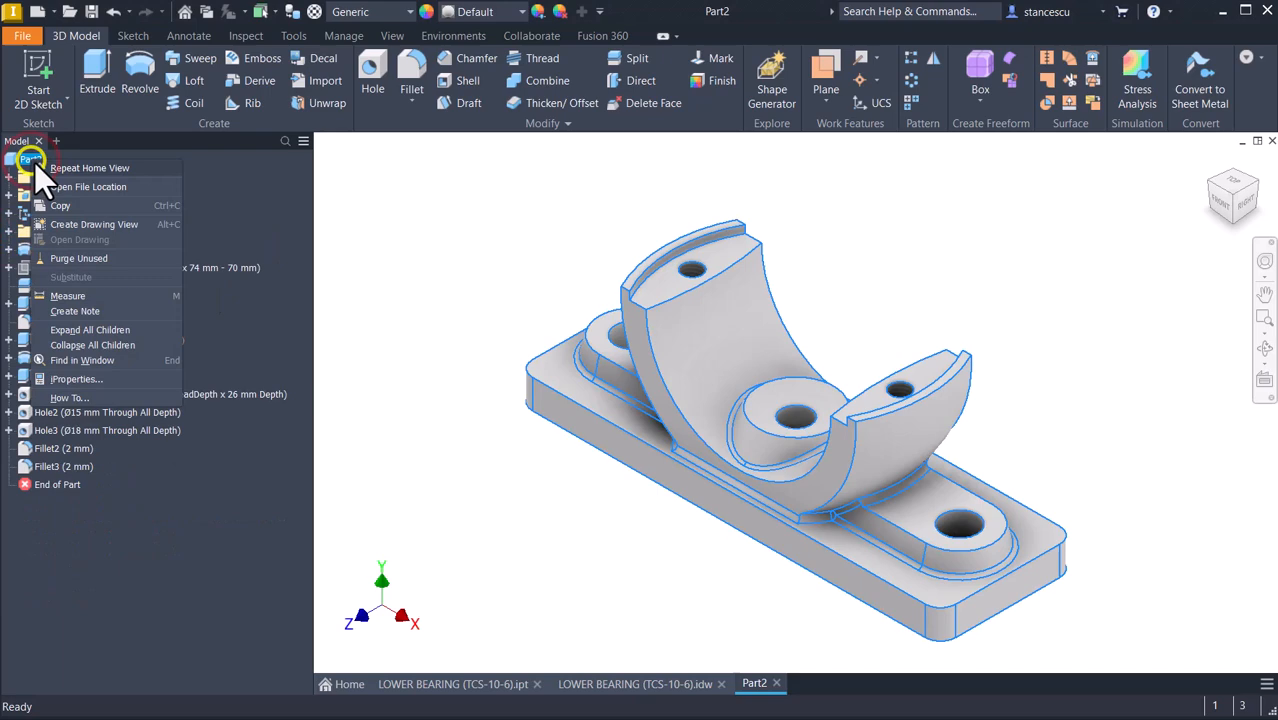
click(78, 378)
click(688, 114)
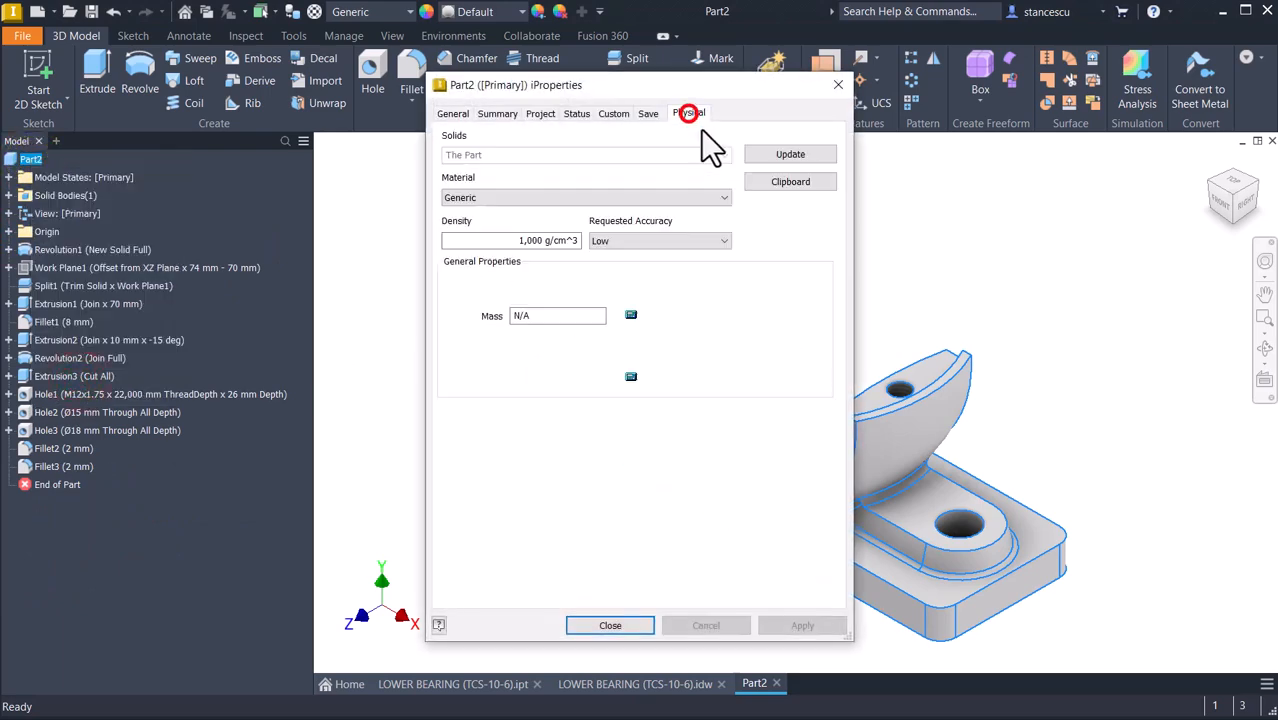
click(766, 156)
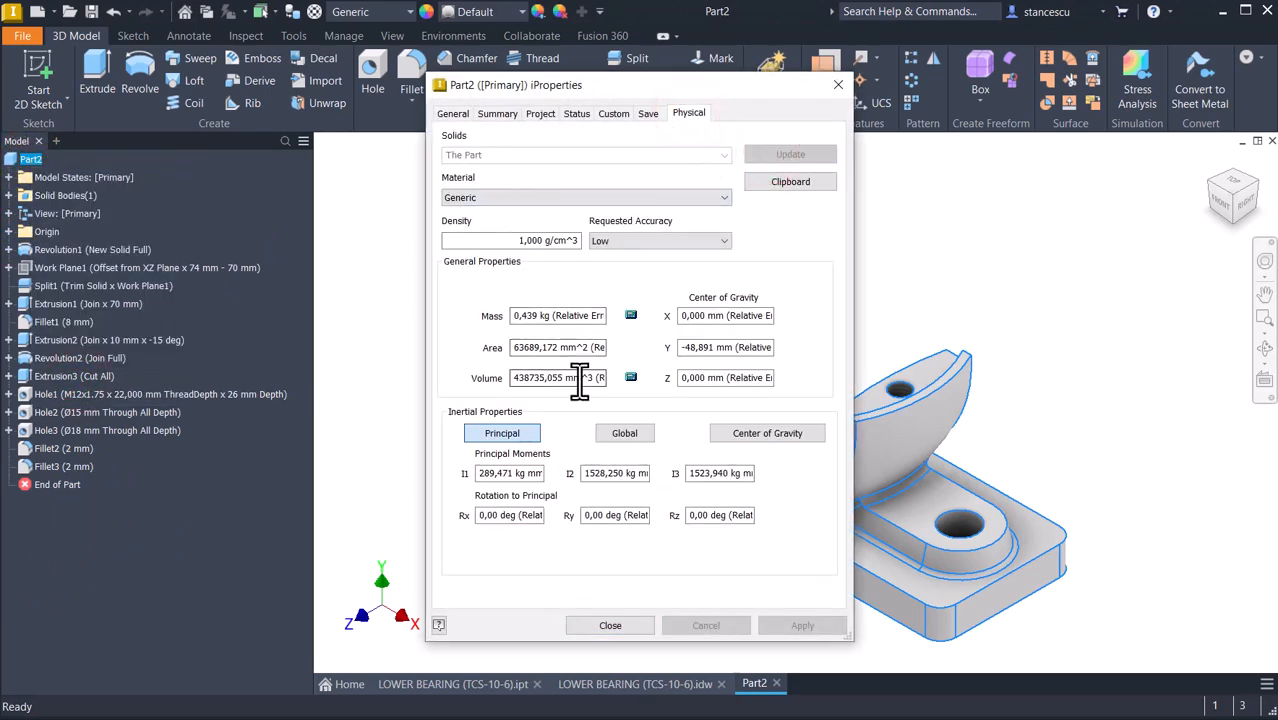
drag(591, 378, 422, 379)
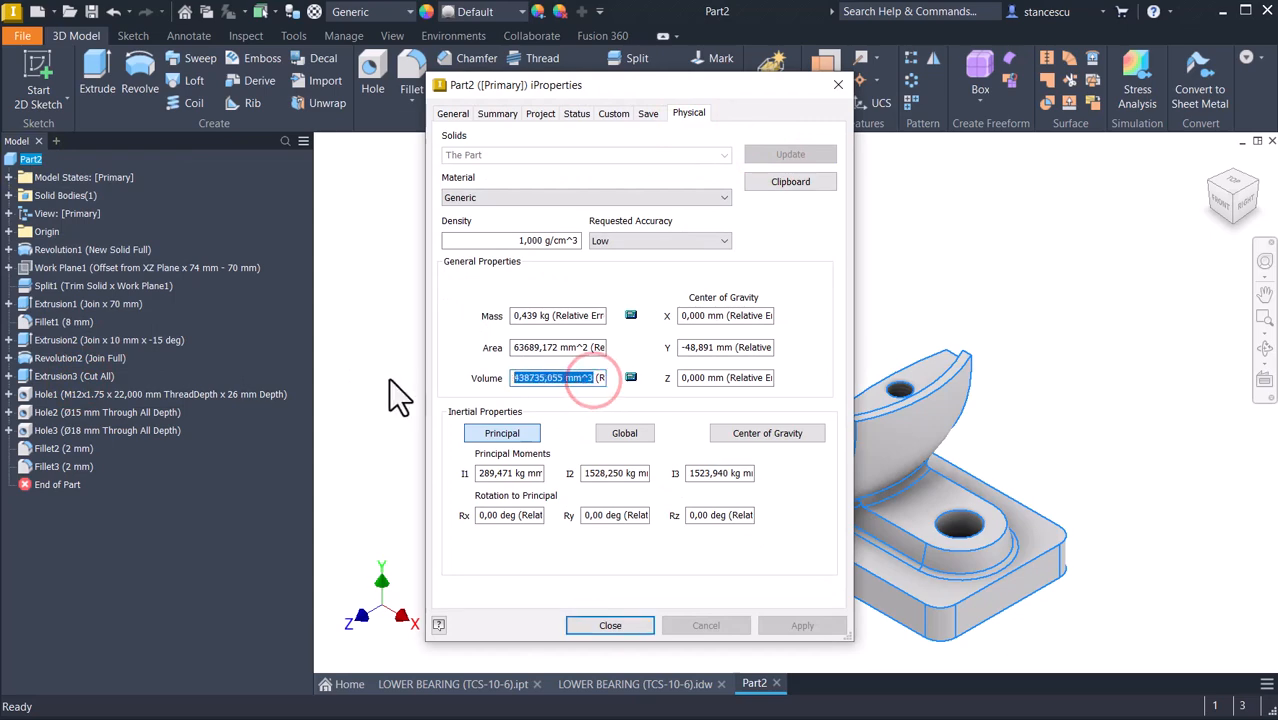
key(ctrl+c)
click(637, 625)
Paste the copied volume beneath the volume in the LOWER BEARING (TCS-10-6) drawing note to compare them, then discard the text edit
click(640, 683)
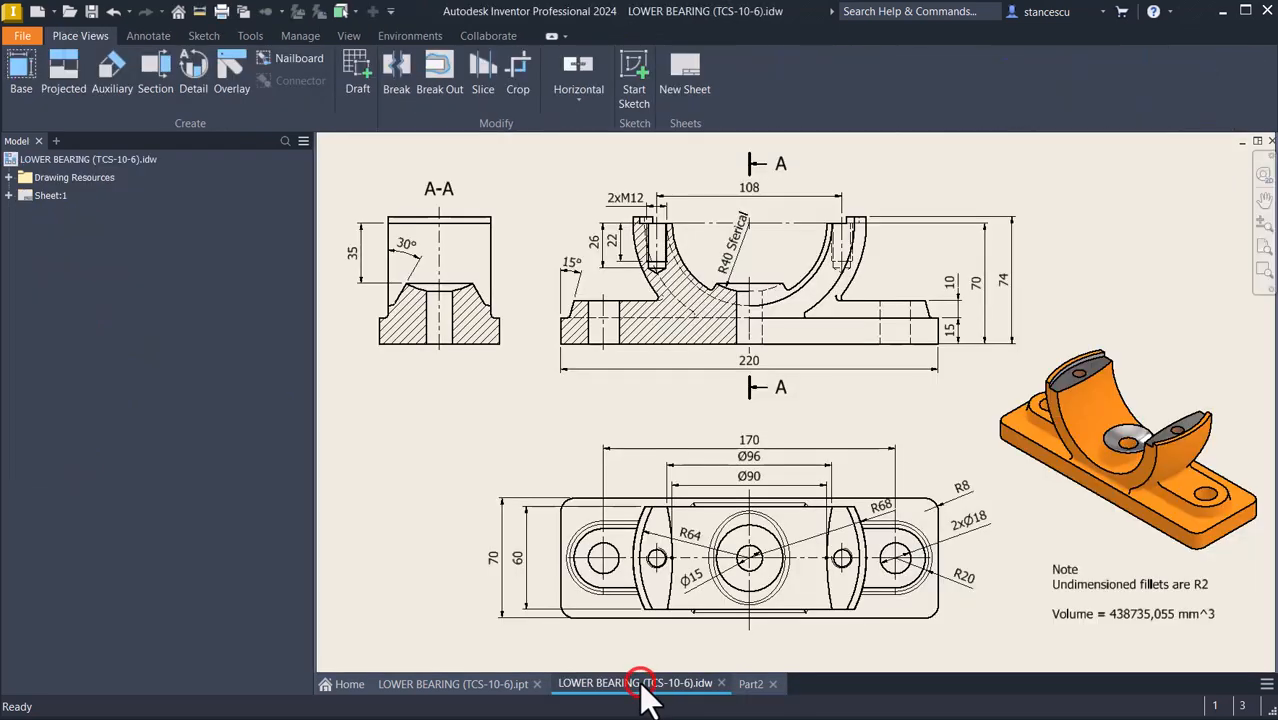
click(1101, 613)
double_click(1101, 613)
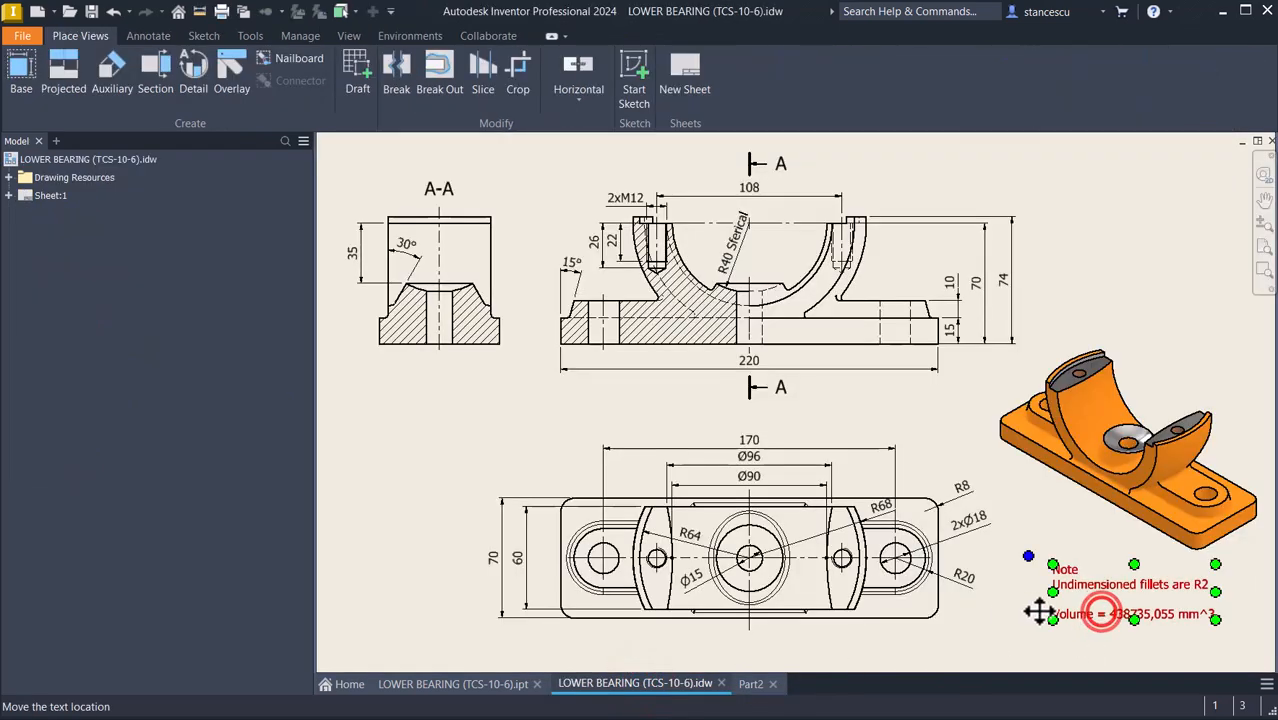
key(Return)
key(ctrl+v)
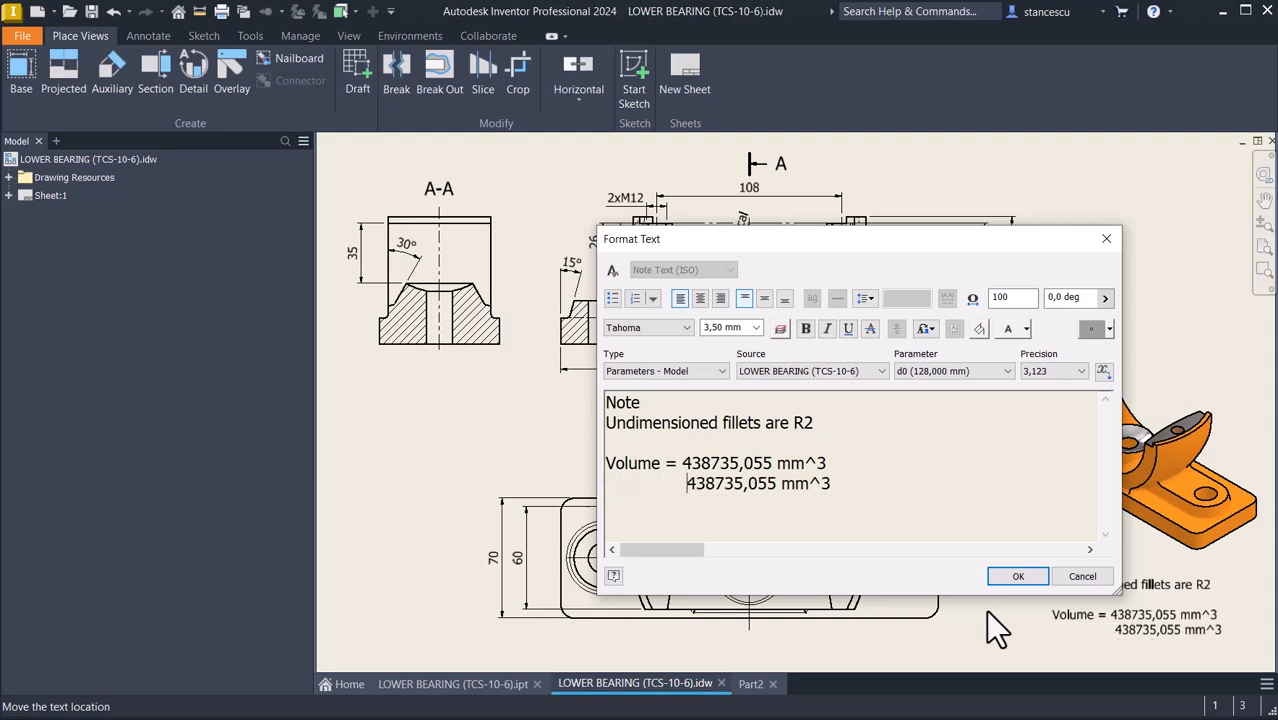
click(1074, 574)
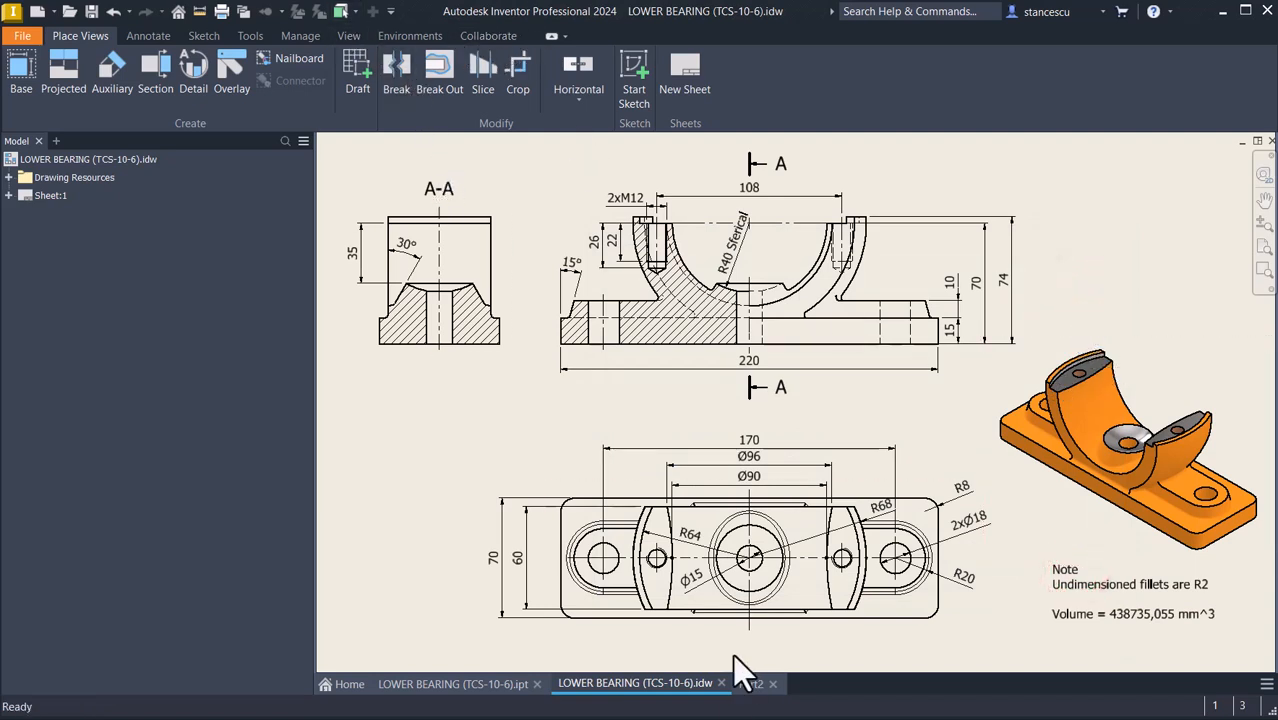
In Part2, assign the Steel, Cast material and the Orange appearance to the whole part
click(750, 688)
click(423, 233)
click(391, 14)
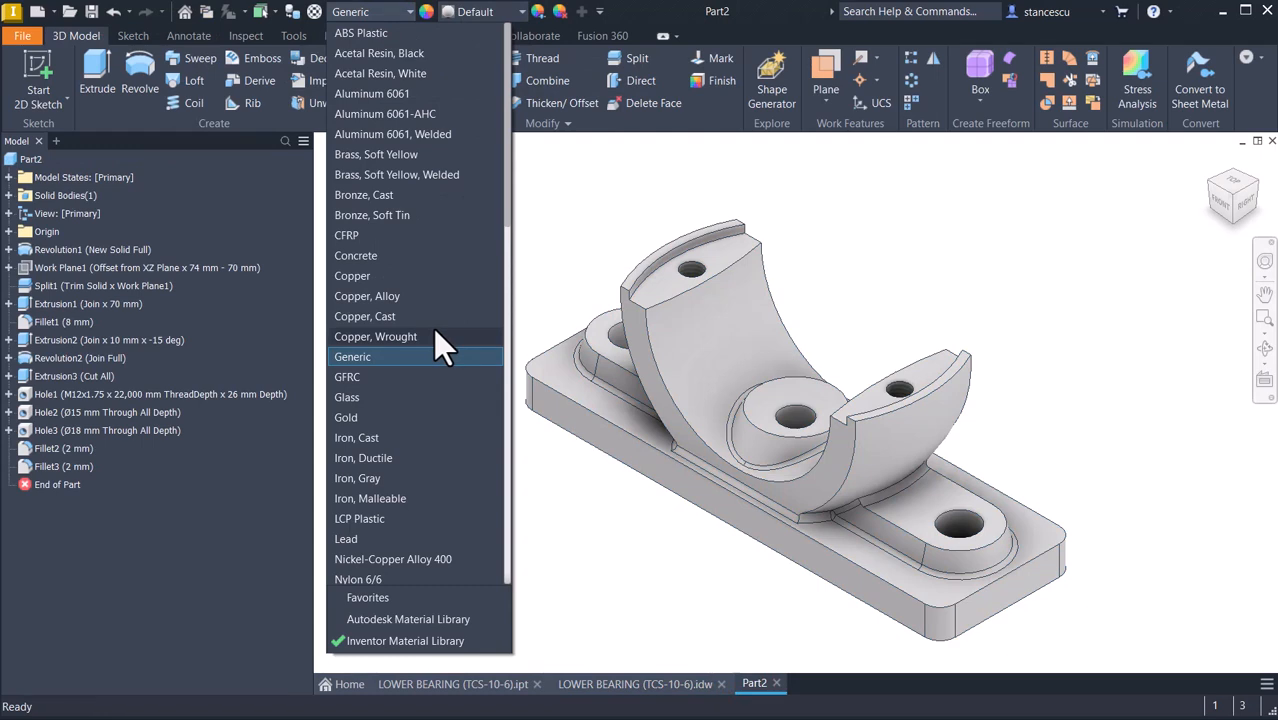
scroll(433, 328, down, 10)
click(370, 418)
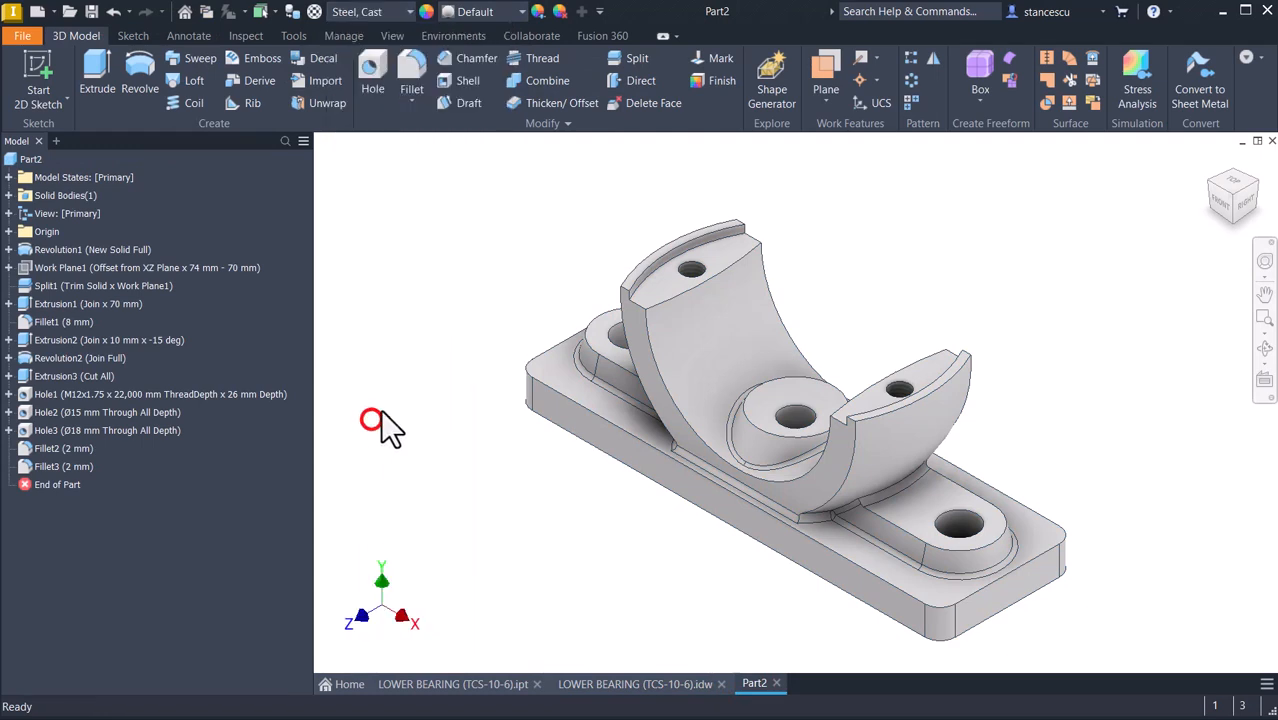
click(489, 11)
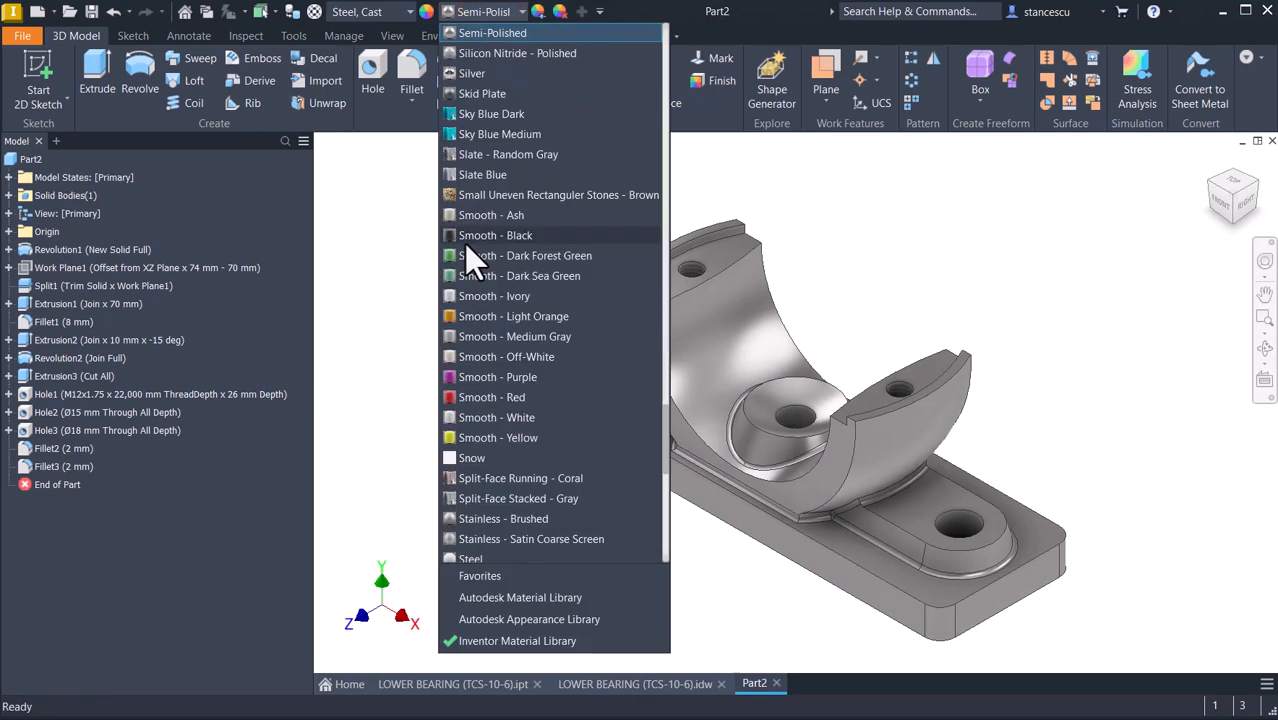
scroll(474, 262, up, 10)
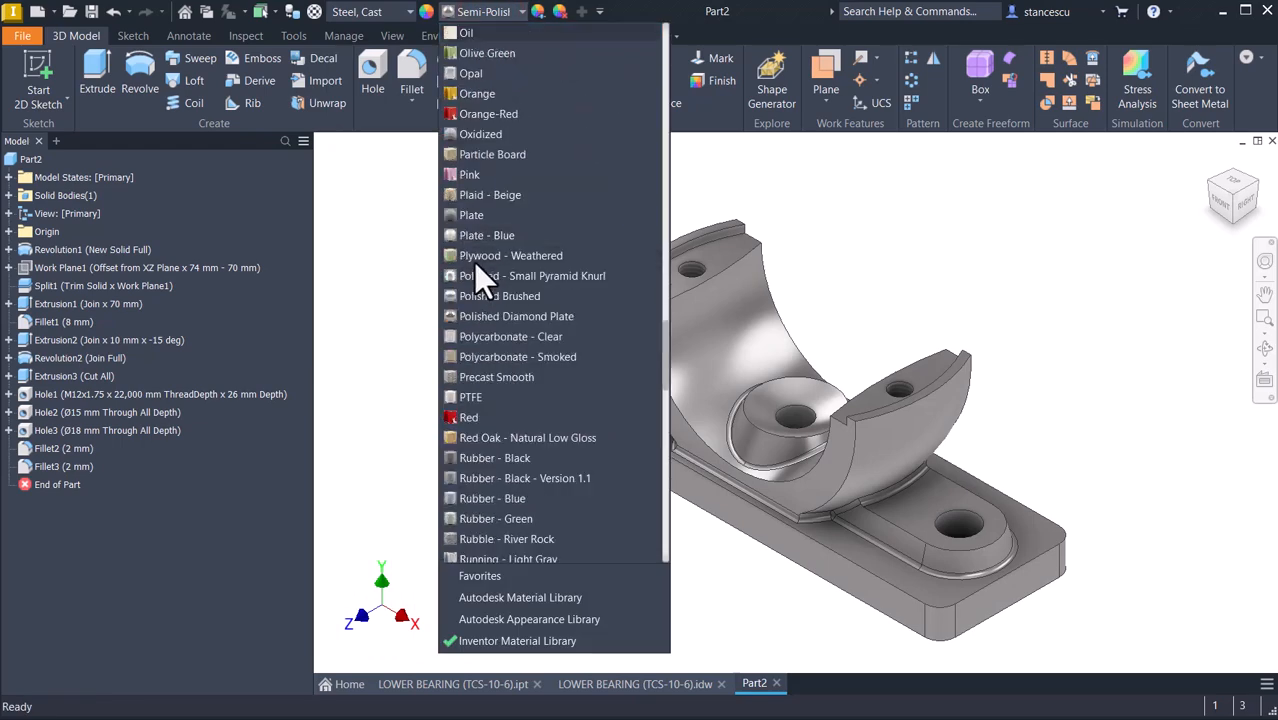
click(466, 93)
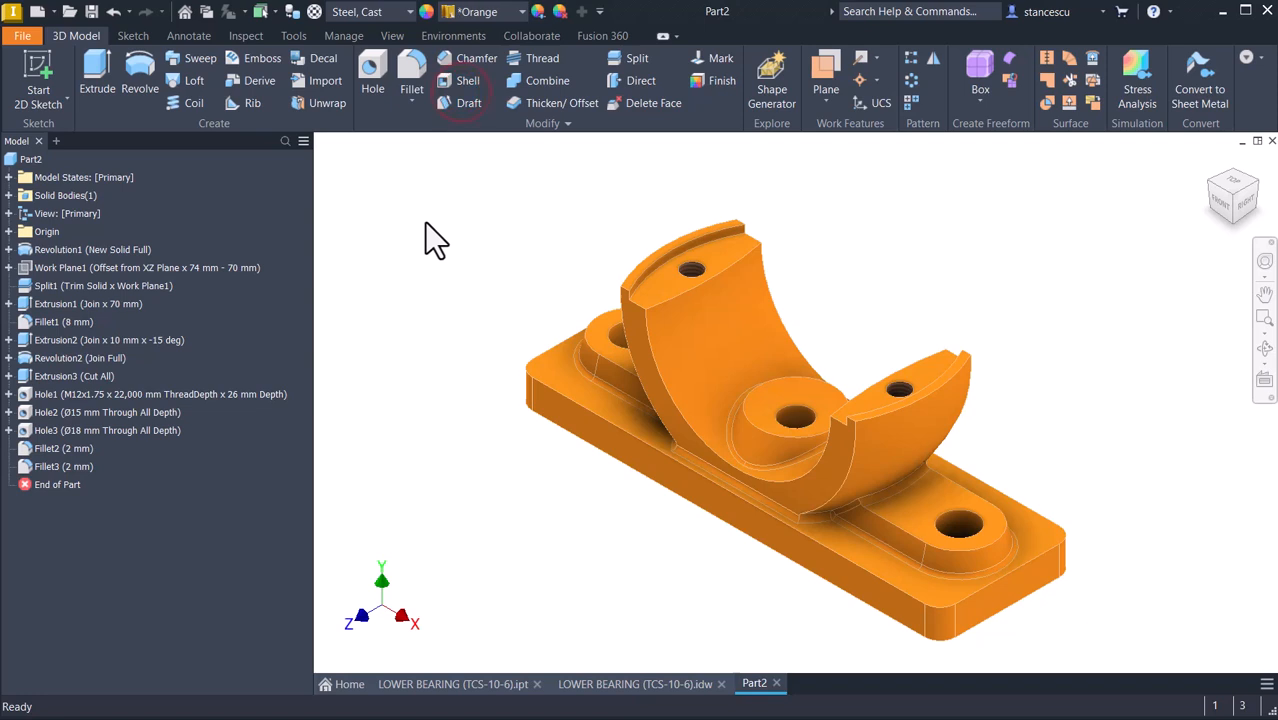
Apply the Steel - Polished appearance to both arms' top faces and adjoining step walls, the base underside and the central boss's concave top face
click(664, 279)
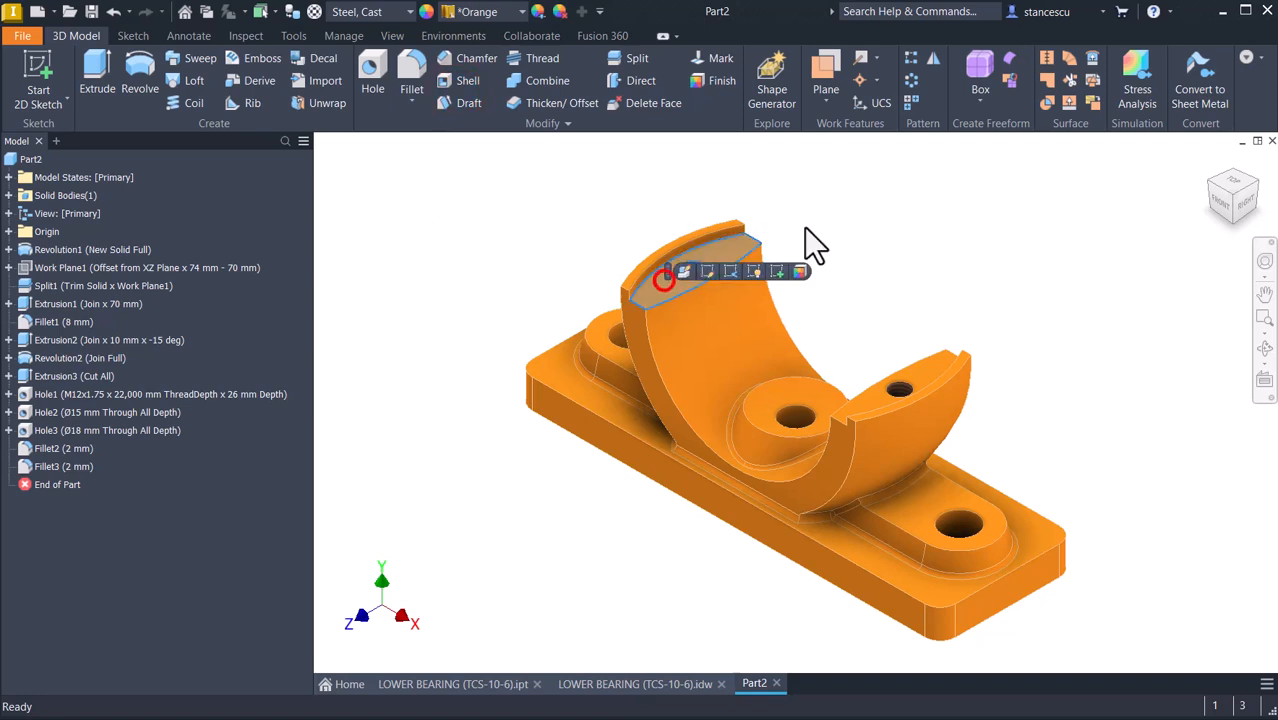
scroll(760, 258, up, 6)
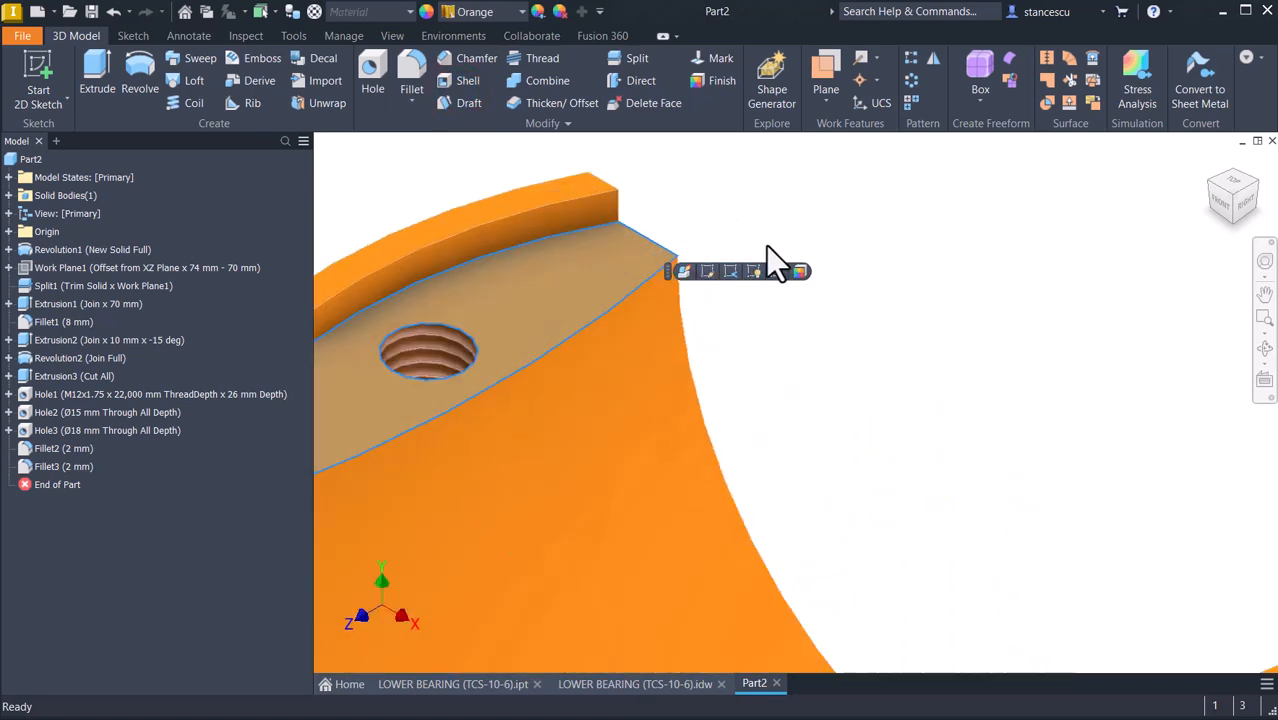
middle_drag(876, 328, 1064, 298)
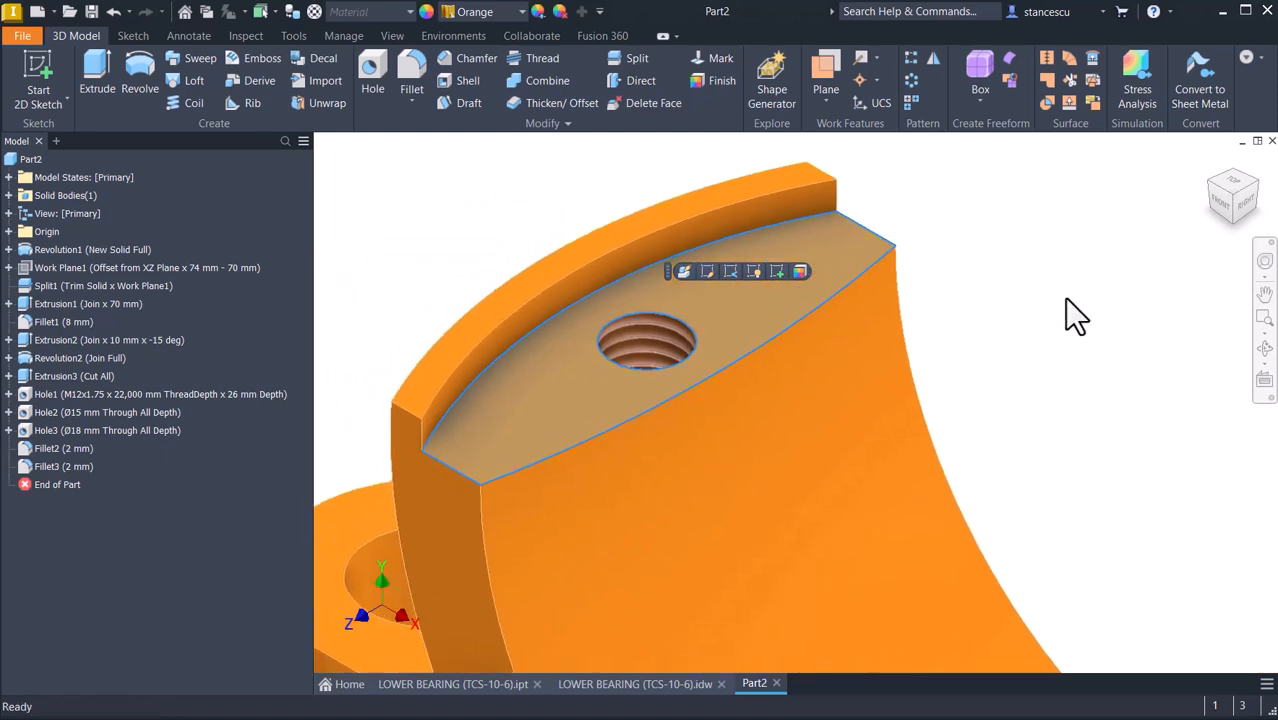
ctrl+click(774, 207)
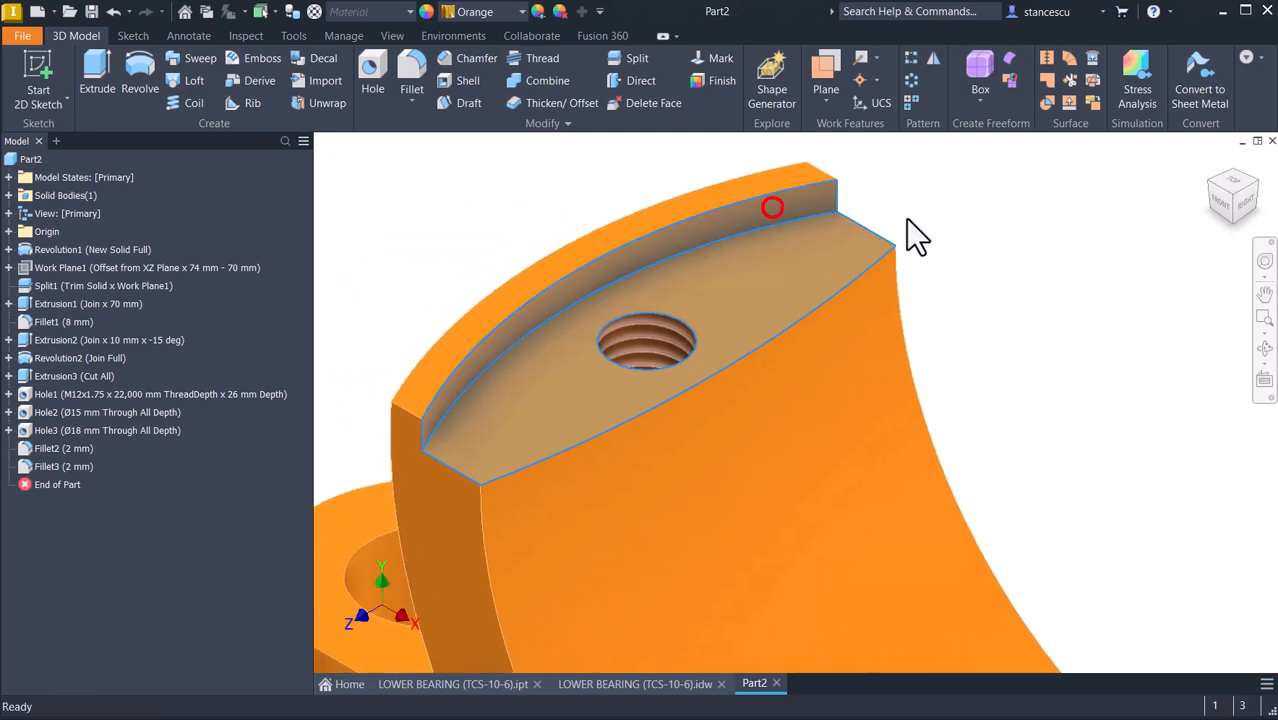
shift+middle_drag(1029, 278, 807, 348)
click(999, 318)
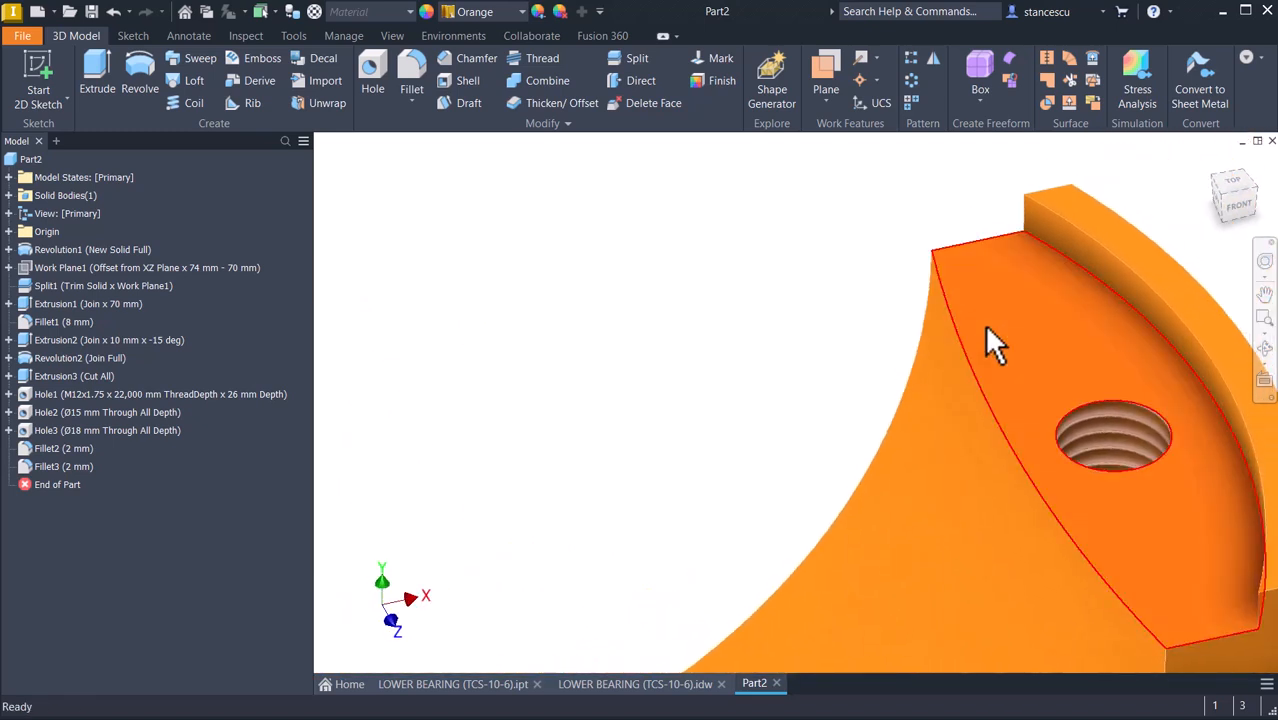
ctrl+click(1055, 237)
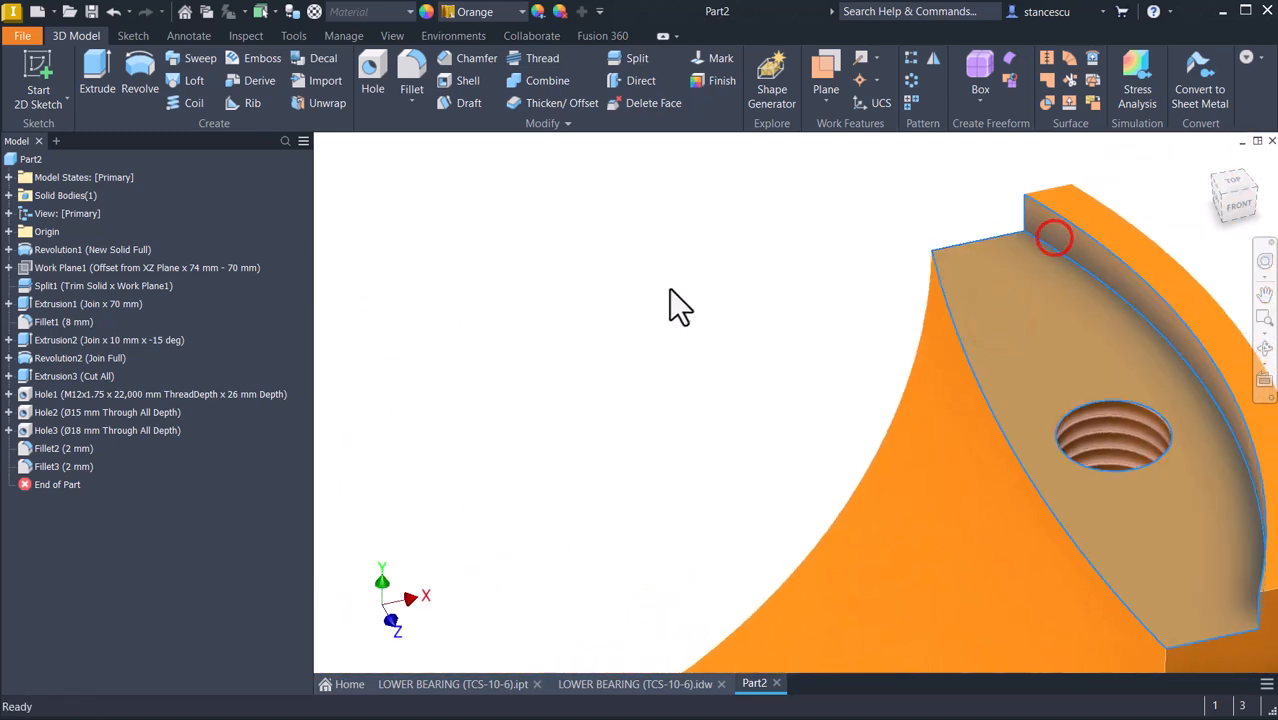
key(F6)
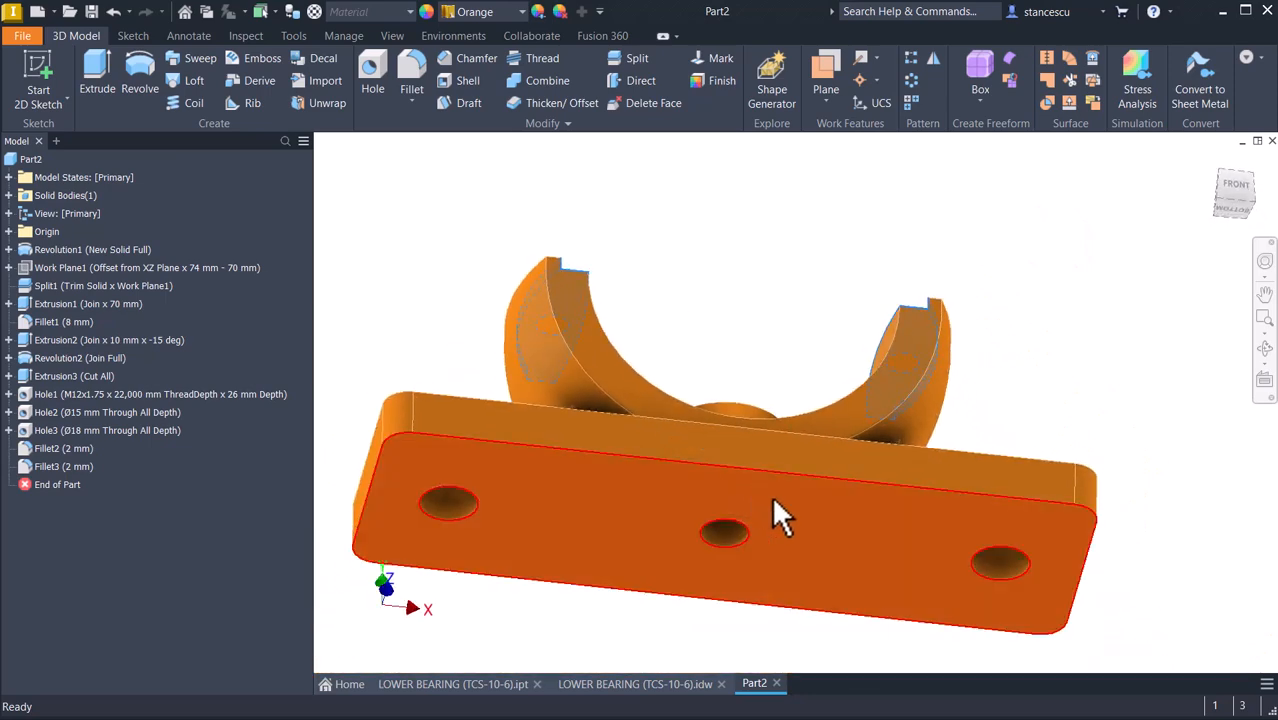
ctrl+click(772, 495)
scroll(756, 290, down, 2)
shift+middle_drag(755, 282, 752, 395)
ctrl+click(729, 462)
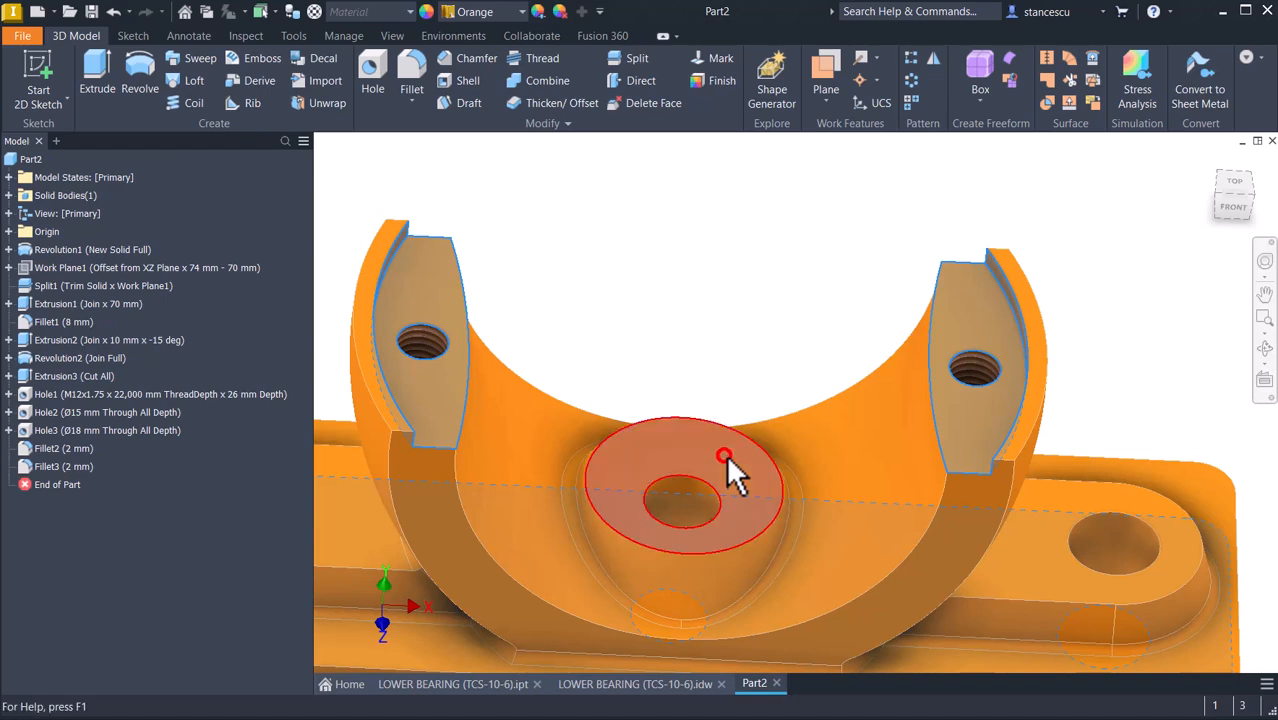
click(521, 11)
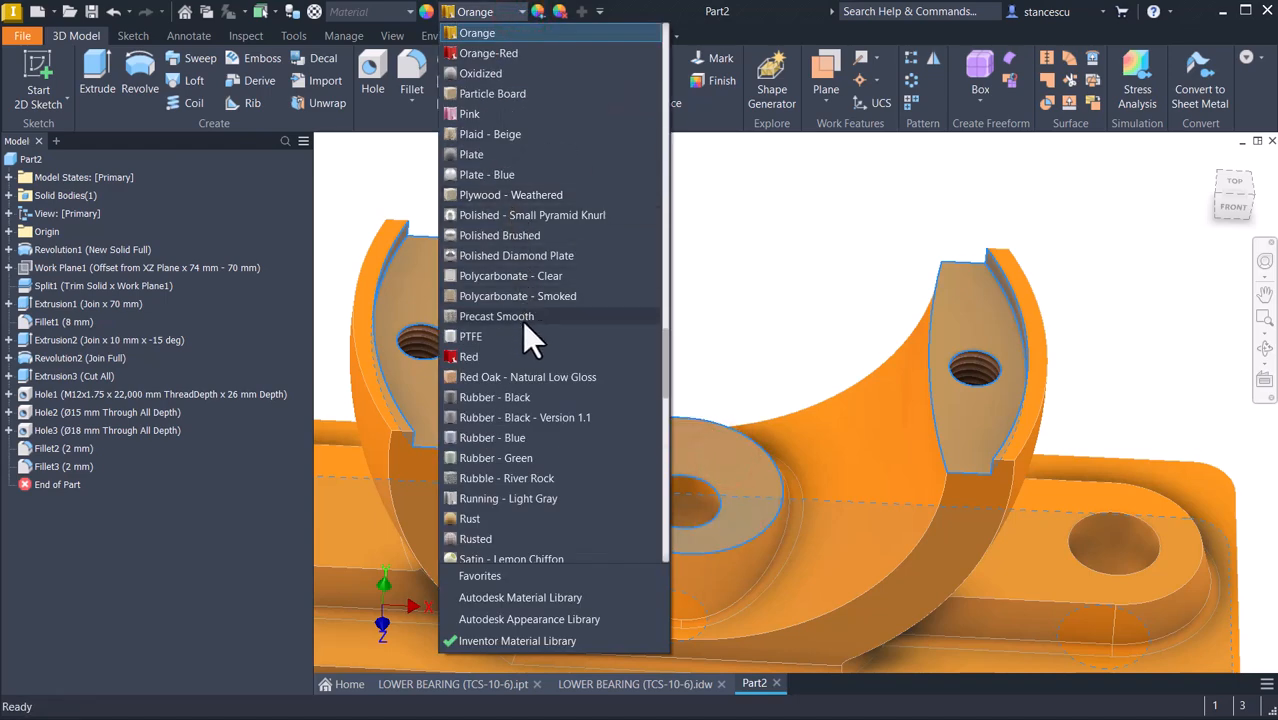
scroll(523, 322, down, 12)
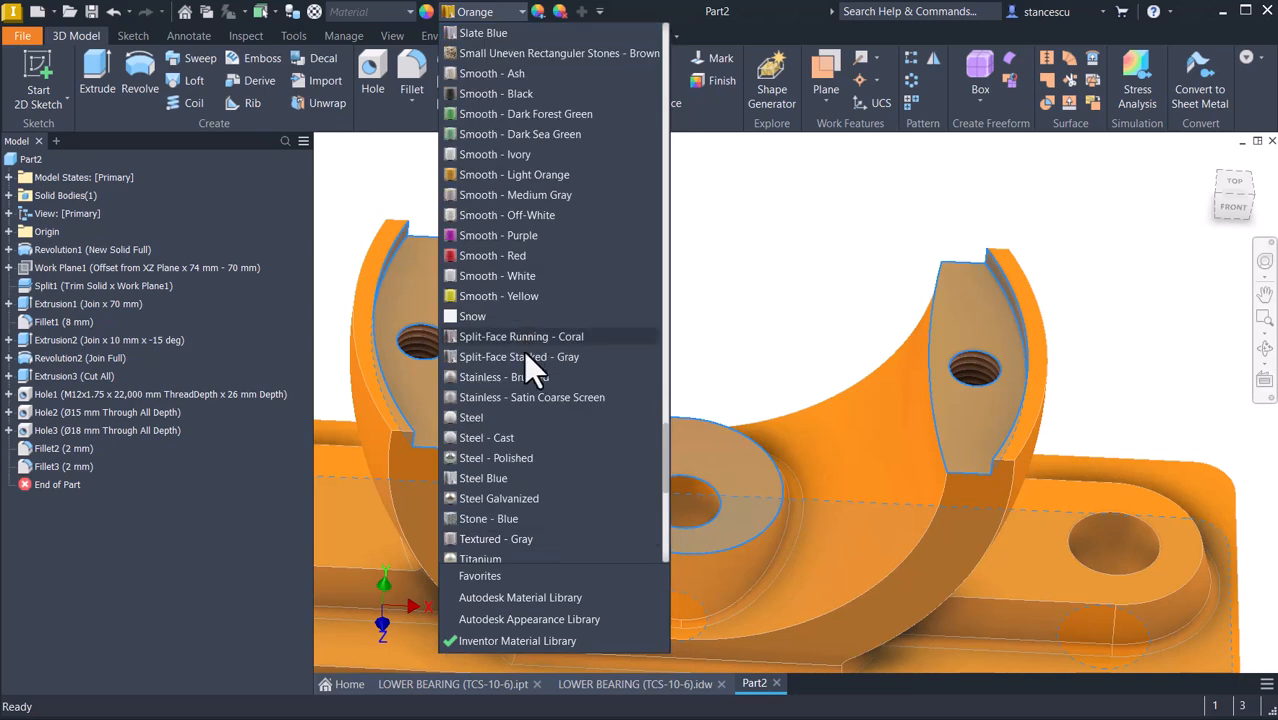
click(513, 460)
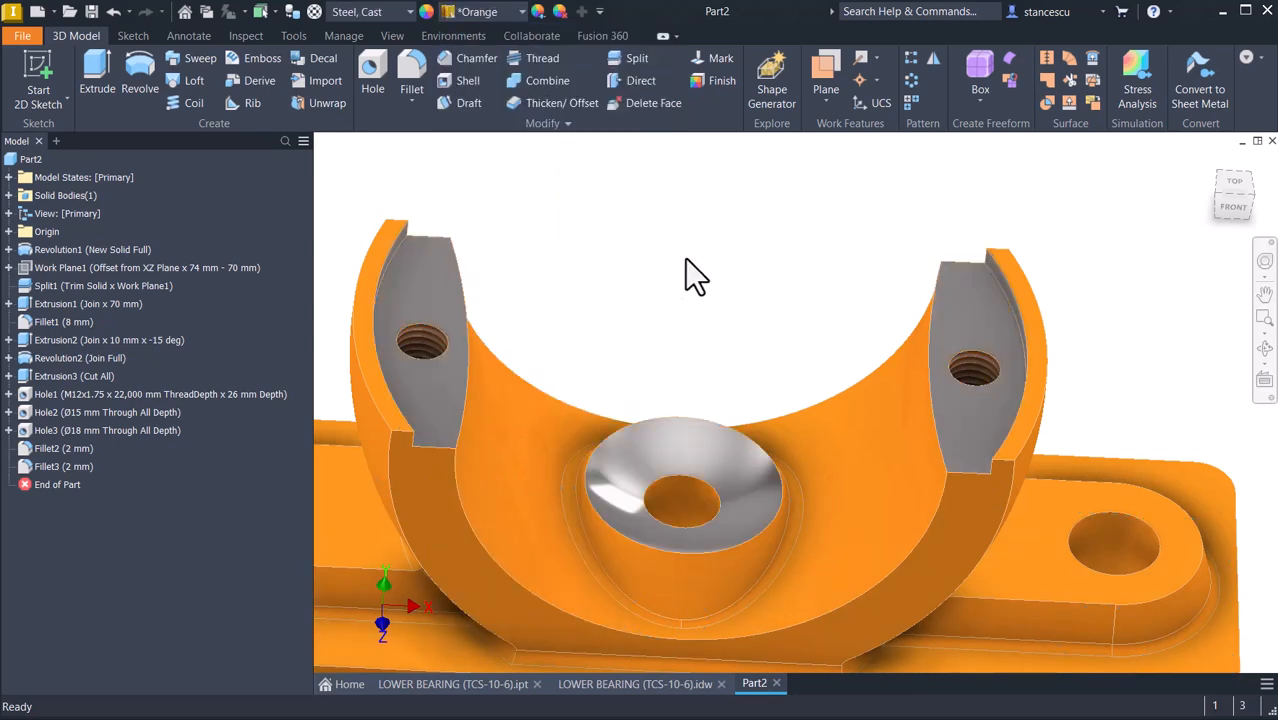
Inspect the coloured Part2 from above and below and compare it with the LOWER BEARING (TCS-10-6) reference part
key(F6)
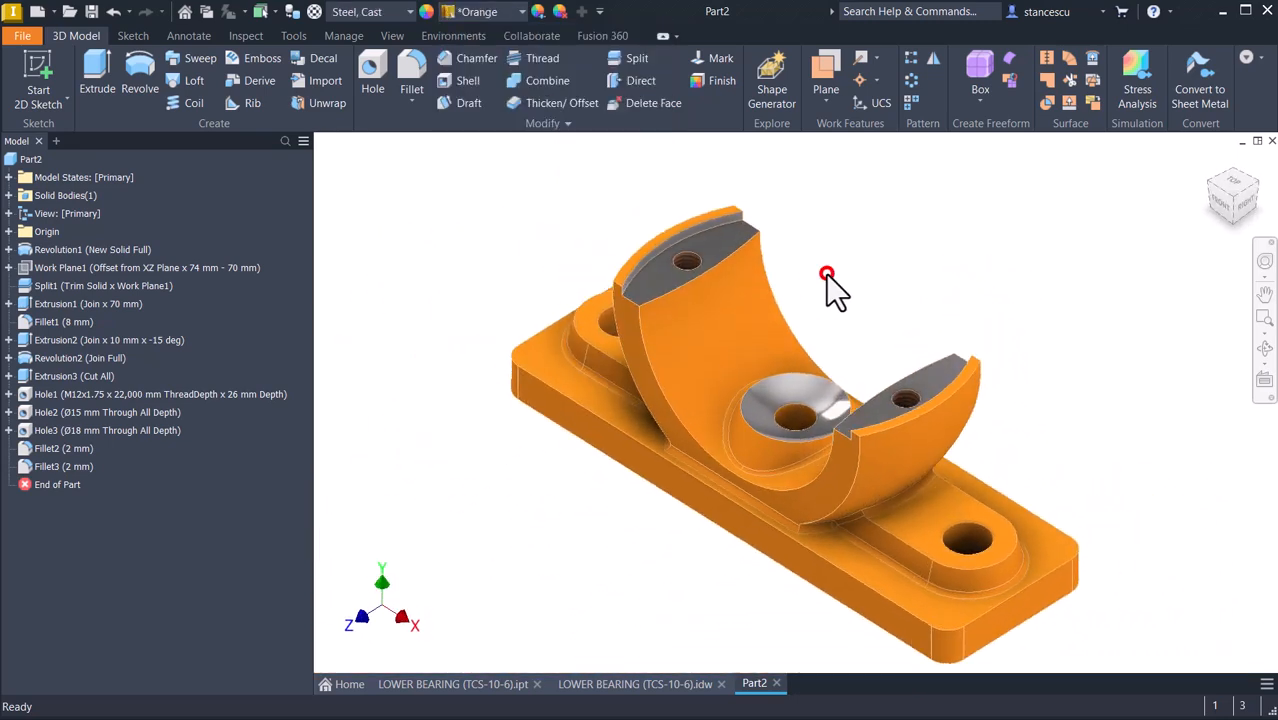
scroll(829, 277, down, 5)
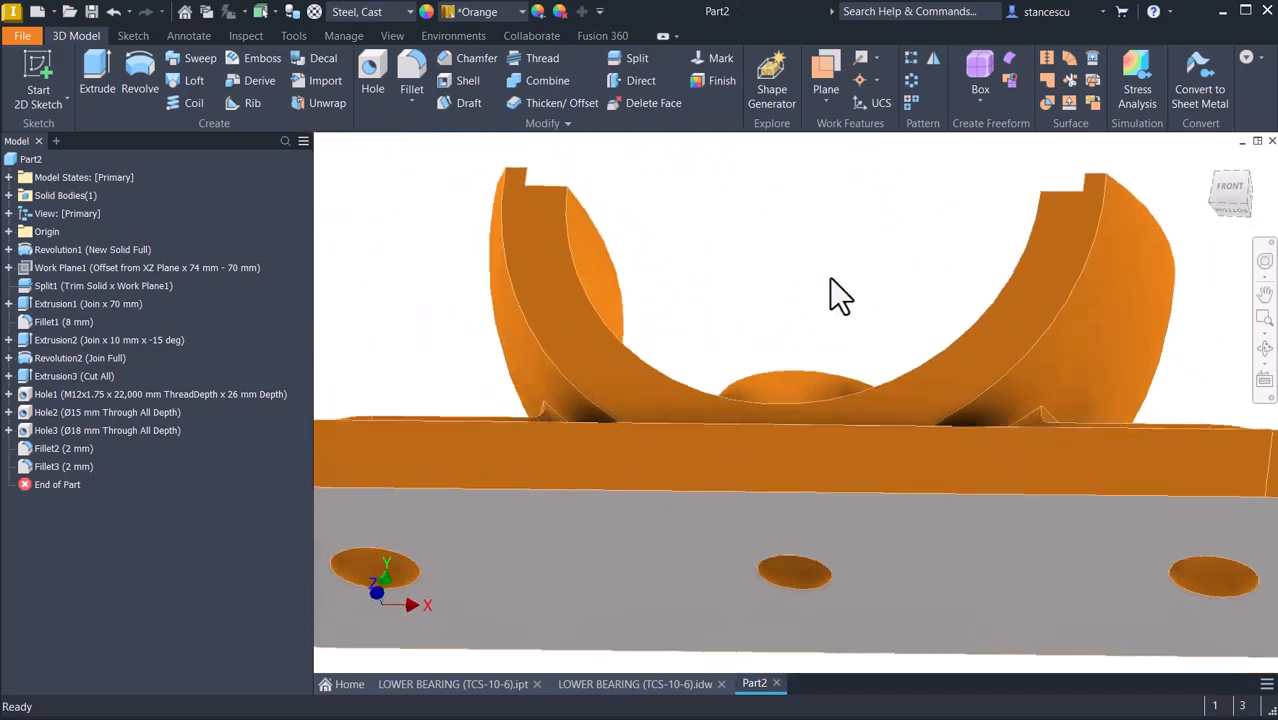
key(F6)
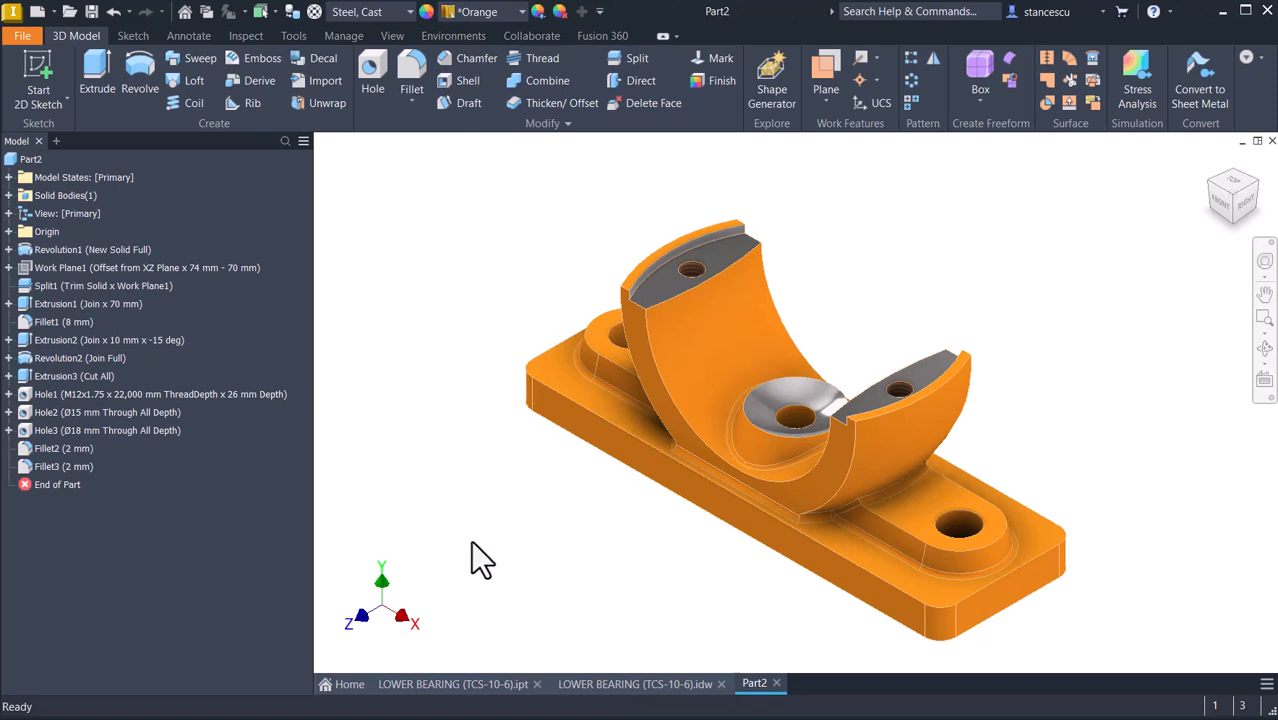
click(453, 678)
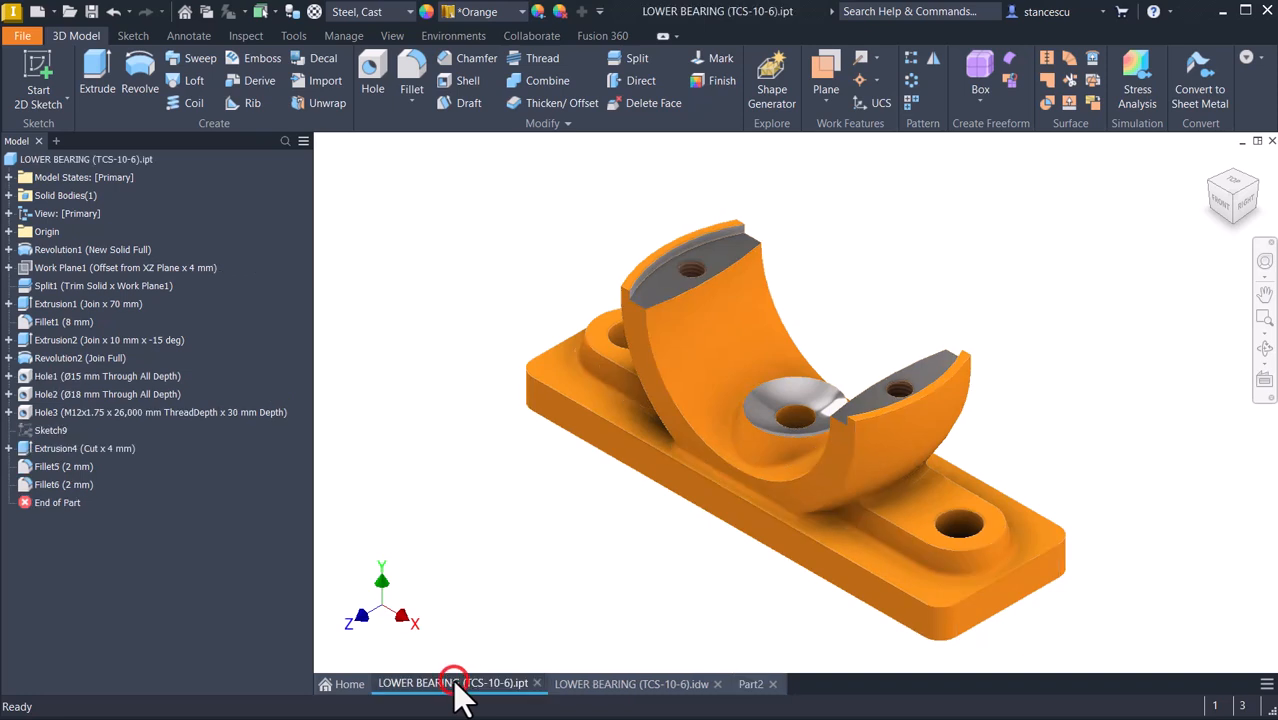
click(745, 685)
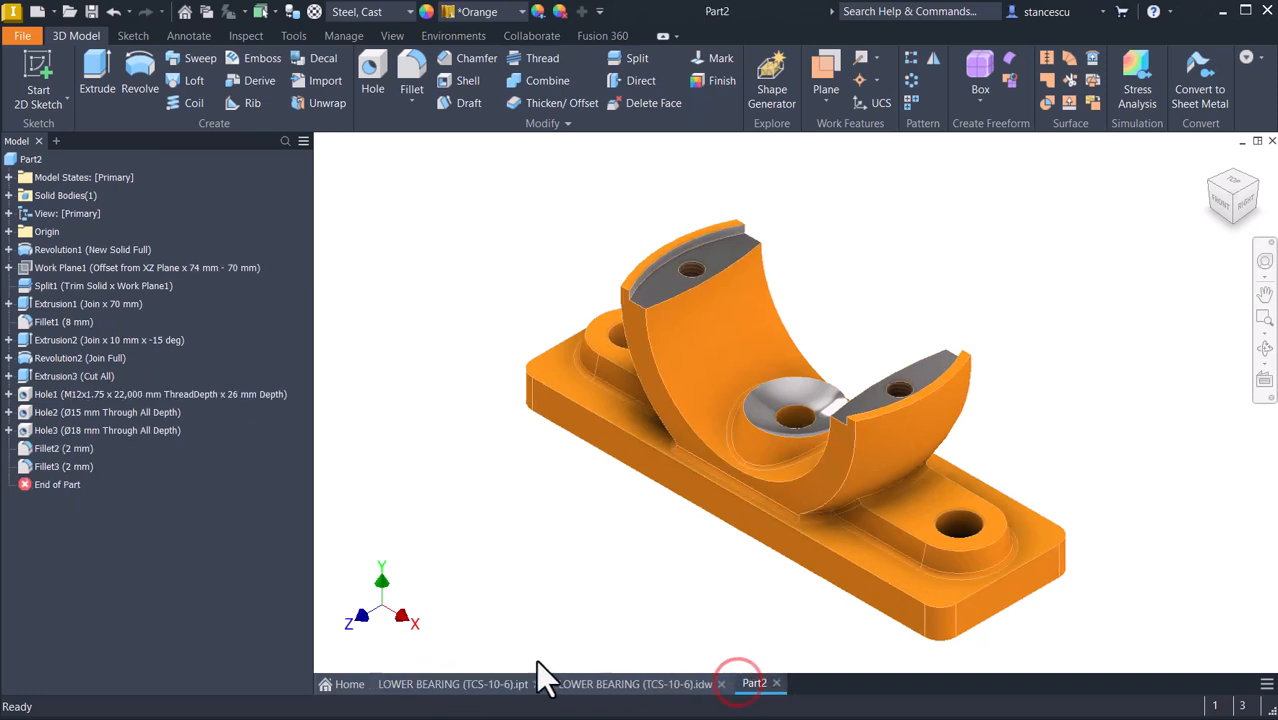
click(458, 683)
click(754, 684)
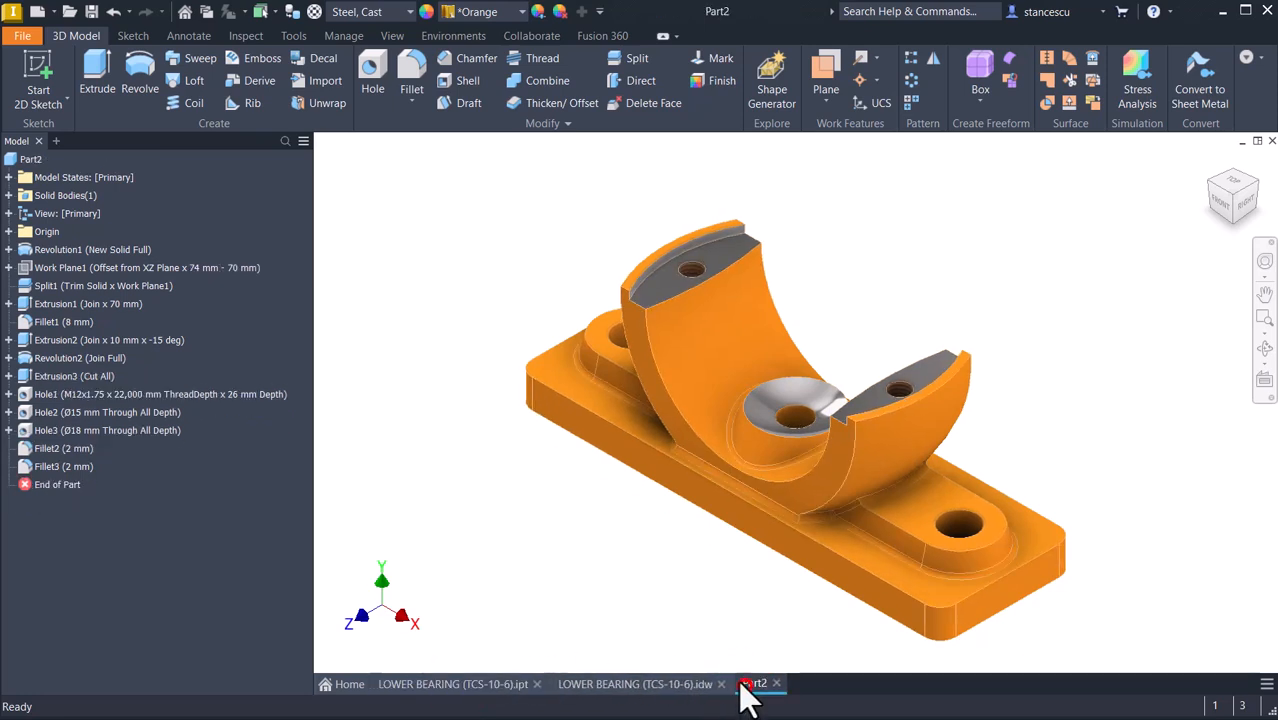
Set Part2's visual style to Shaded and compare its look with the LOWER BEARING (TCS-10-6) reference part
click(392, 36)
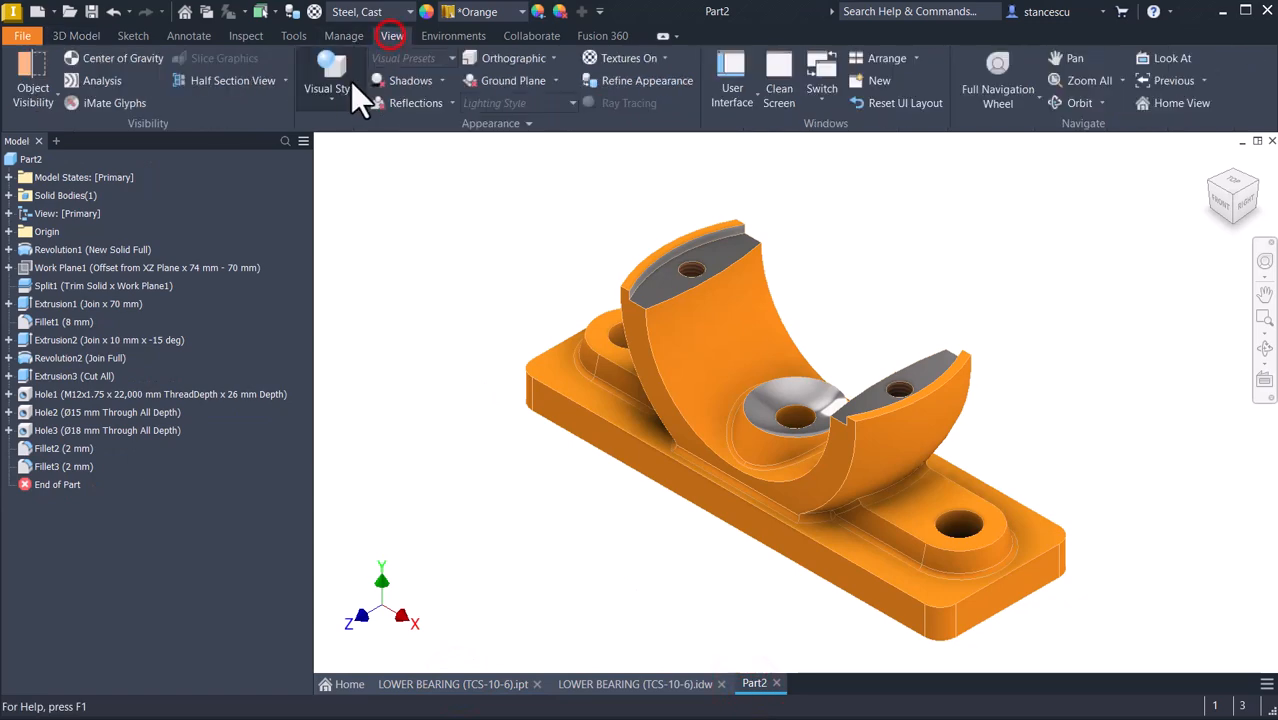
click(320, 88)
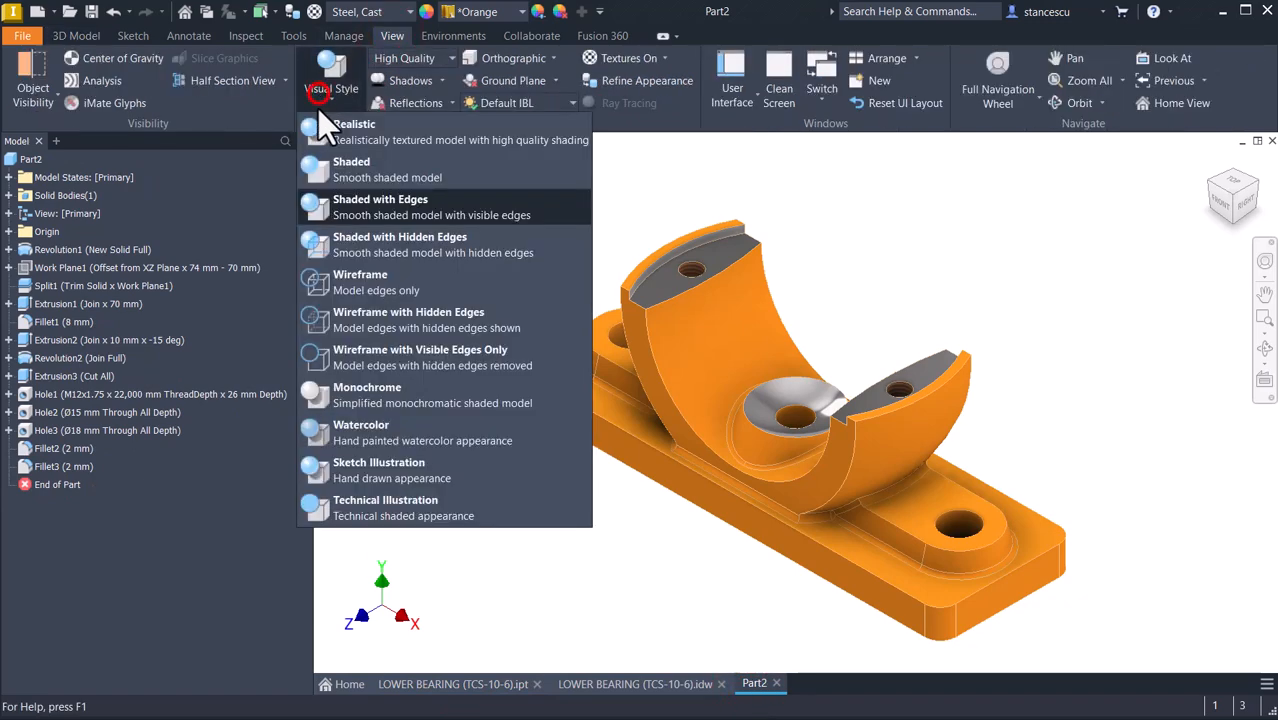
click(352, 172)
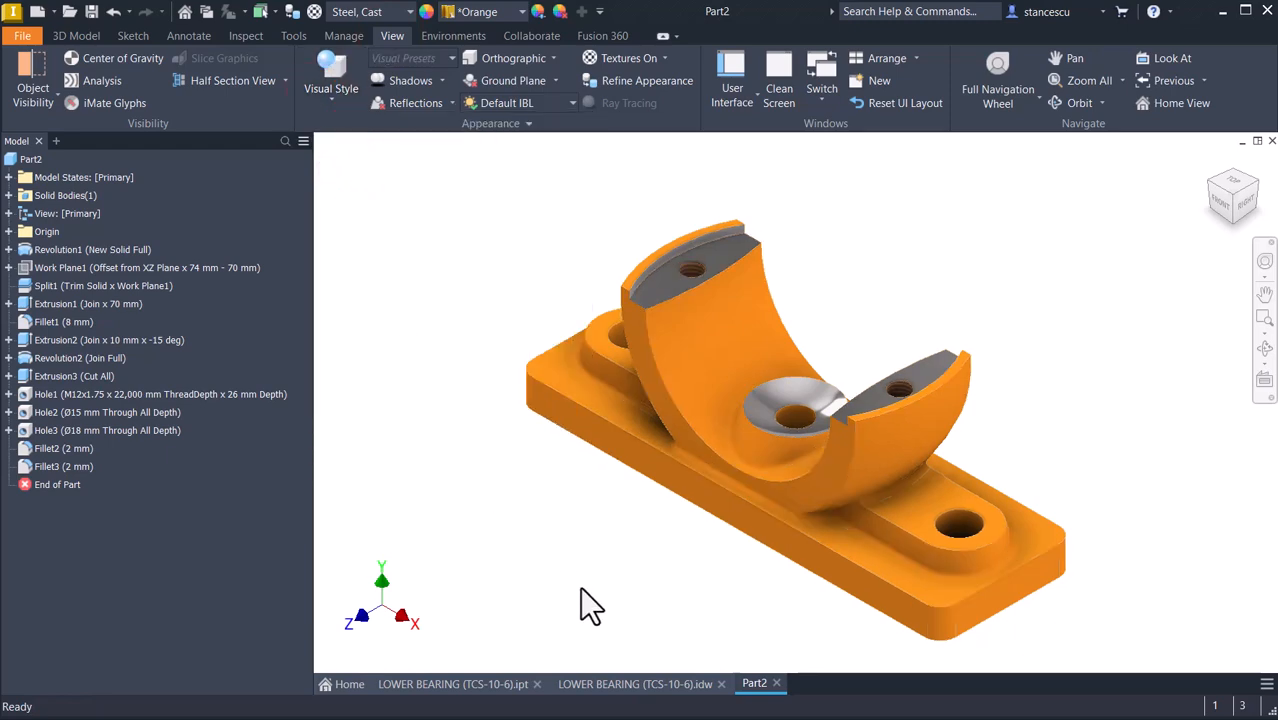
click(466, 692)
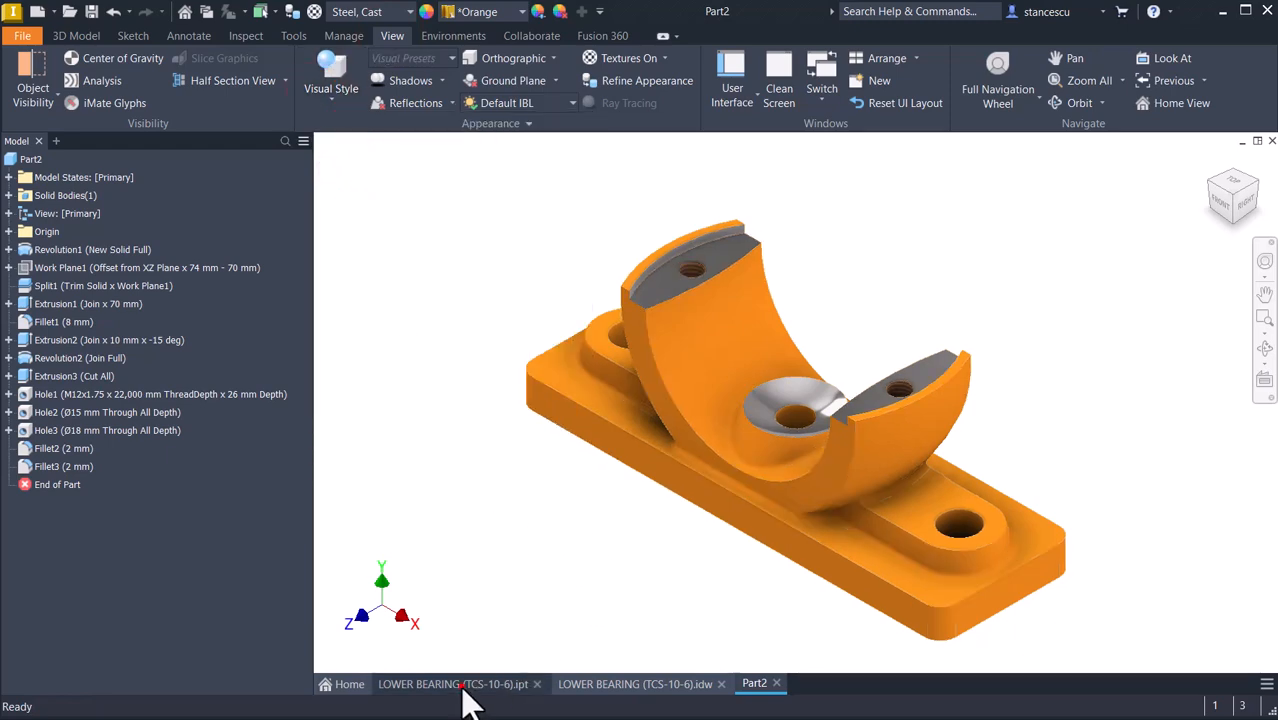
click(756, 688)
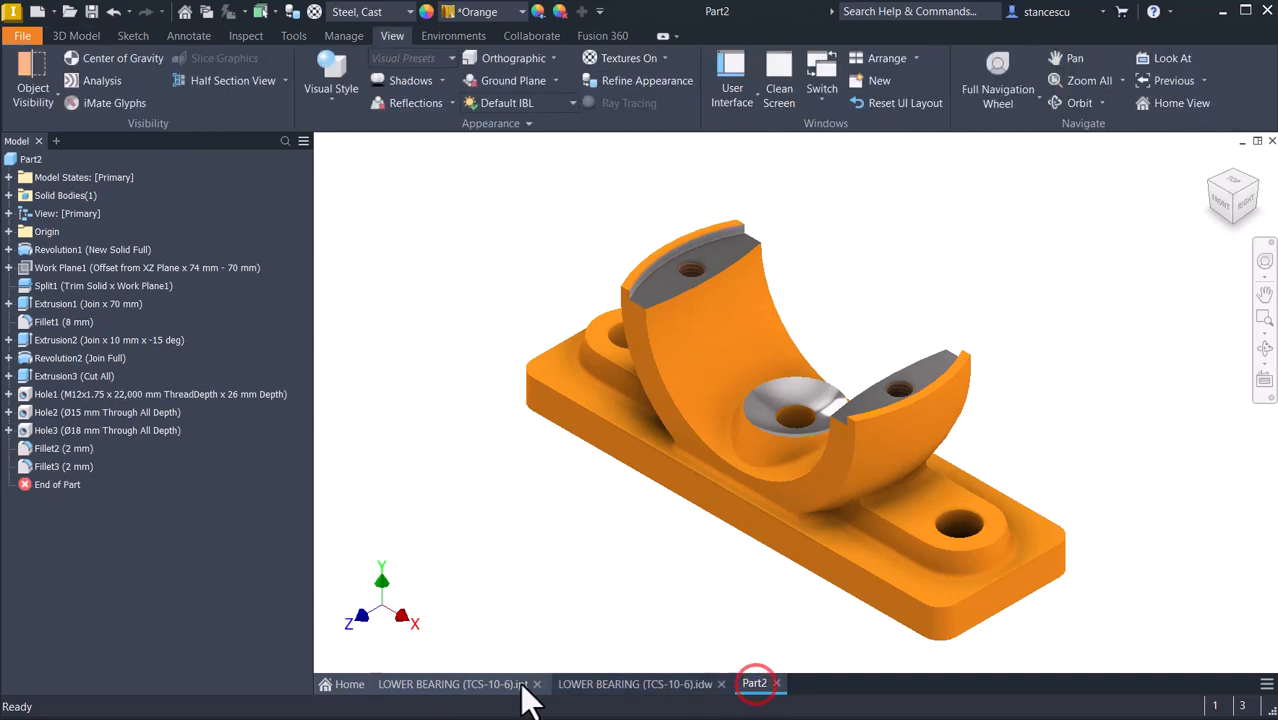
click(442, 688)
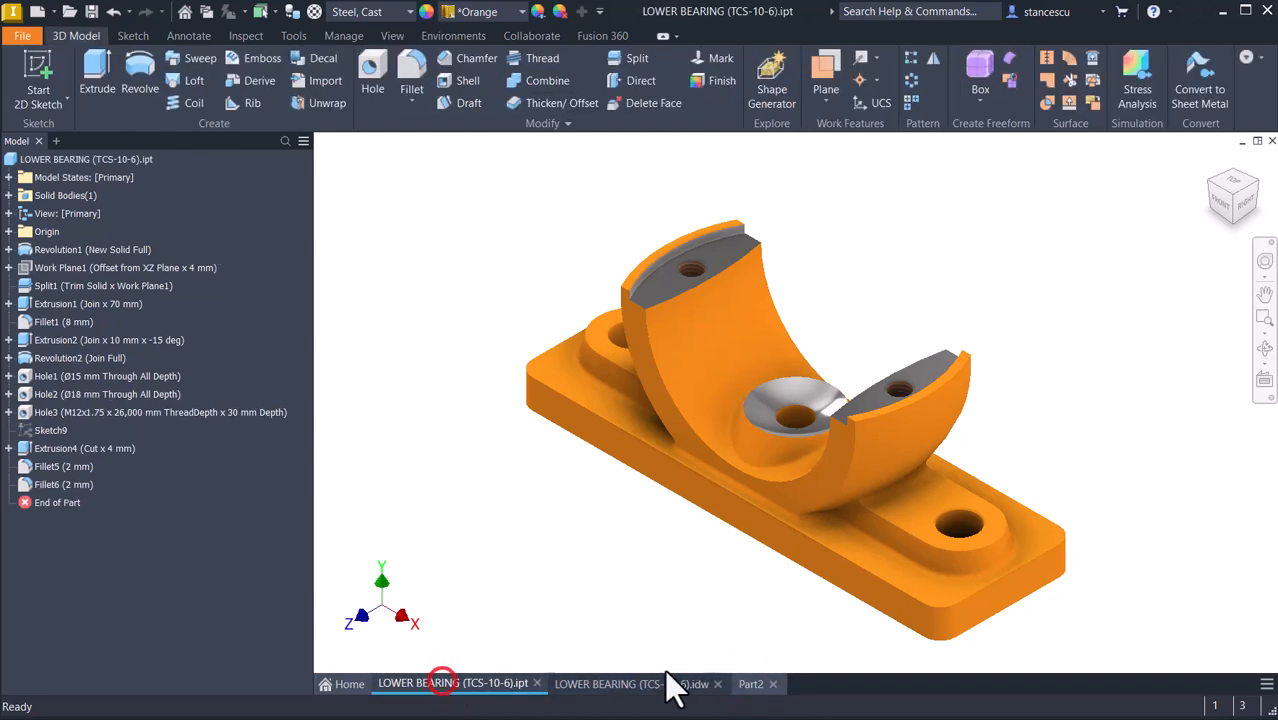
click(758, 686)
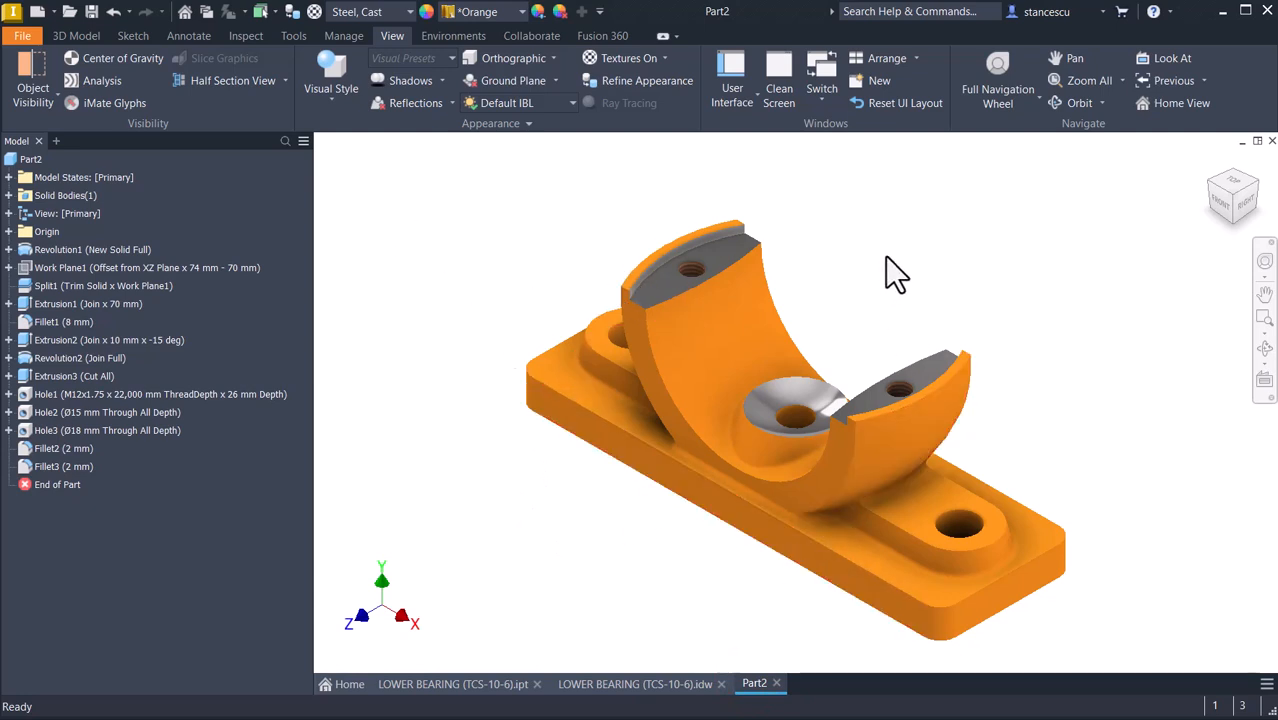
click(333, 94)
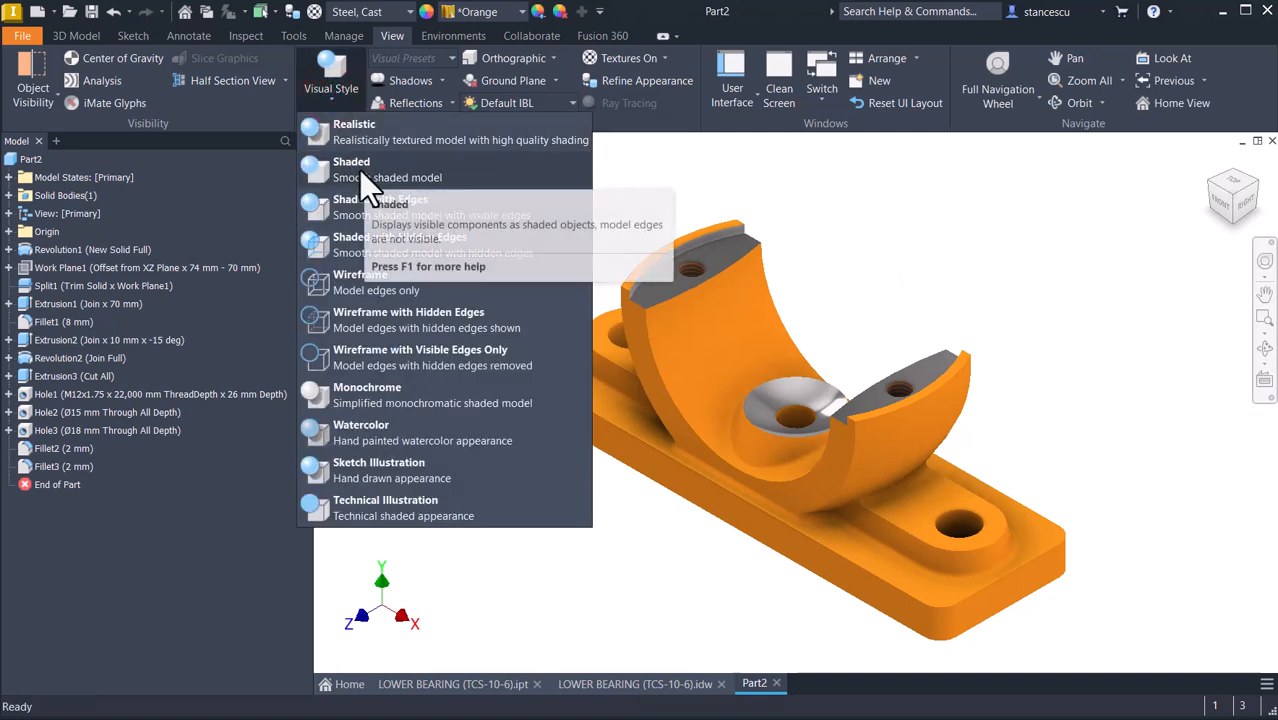
click(620, 178)
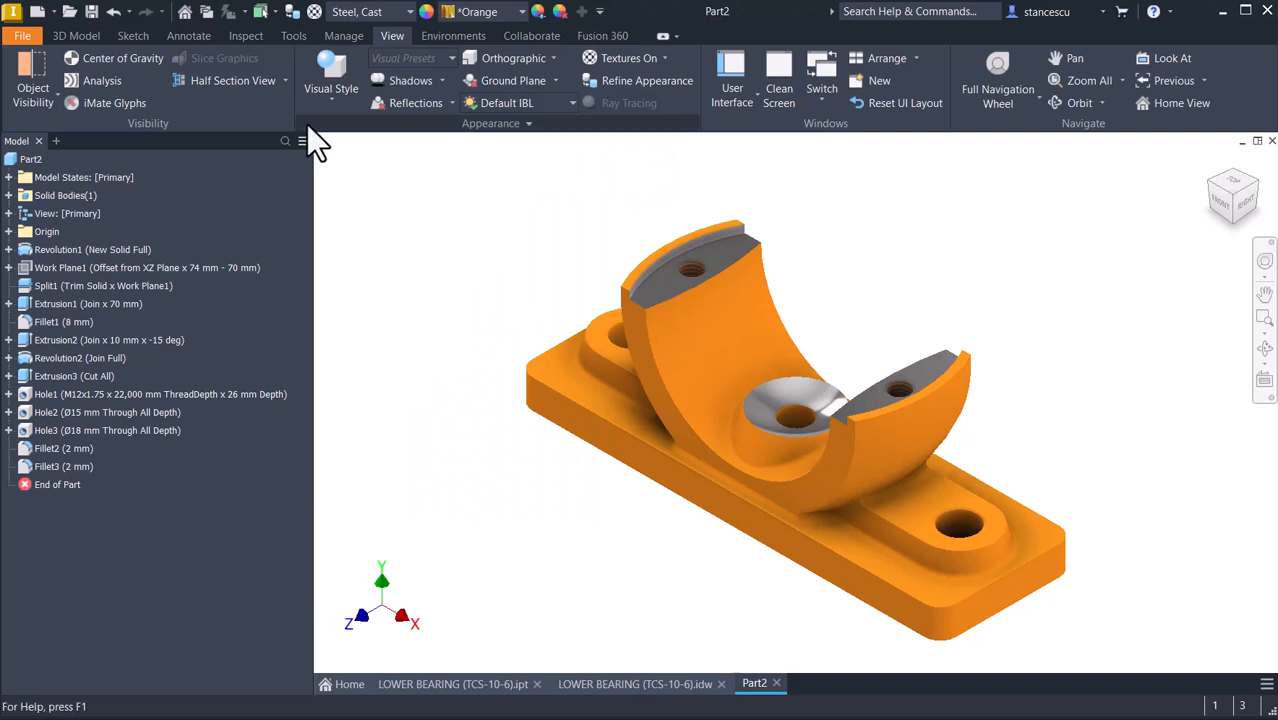
In Part2's document settings, set the initial display appearance's visual style to Shaded
click(287, 38)
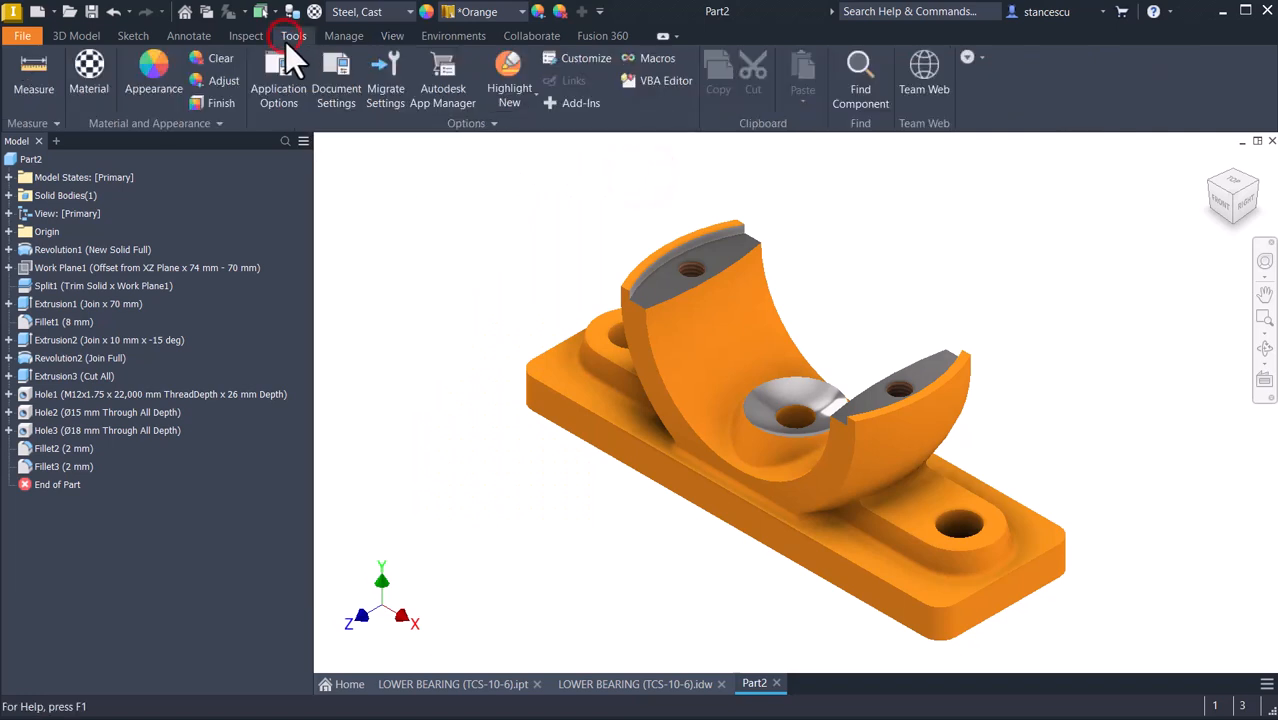
click(339, 80)
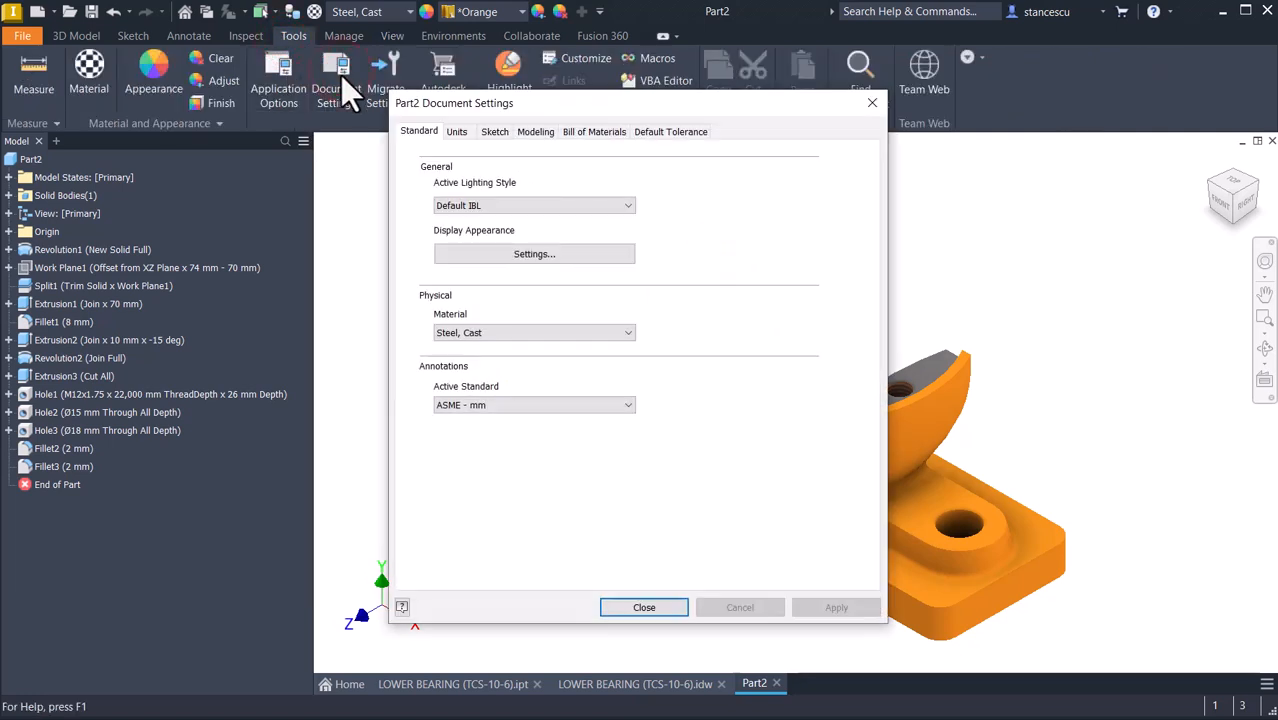
click(502, 254)
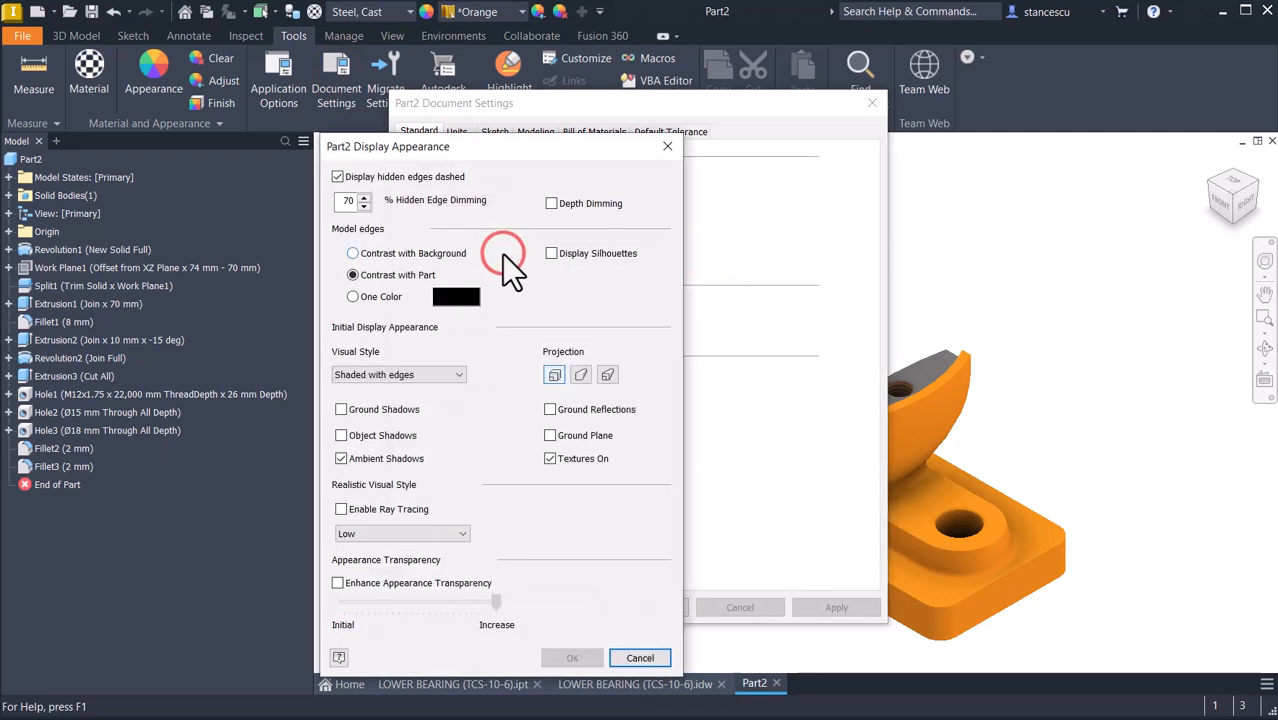
click(427, 375)
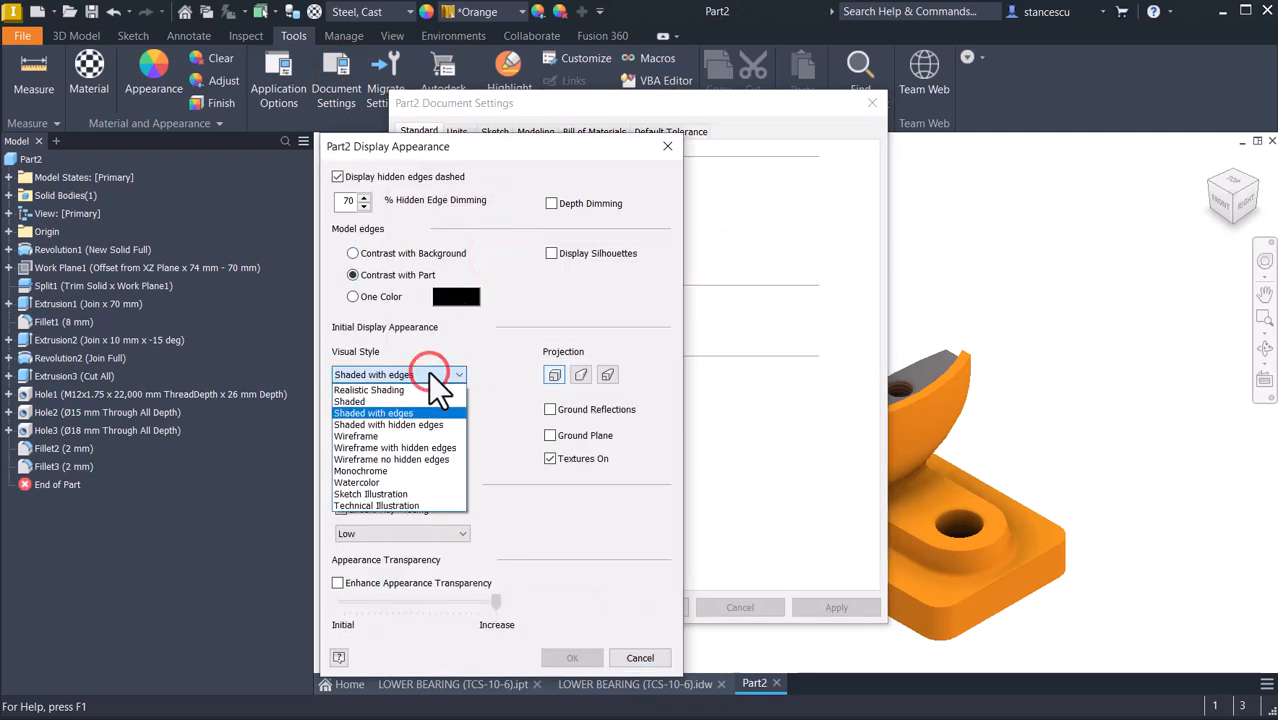
click(346, 402)
click(571, 656)
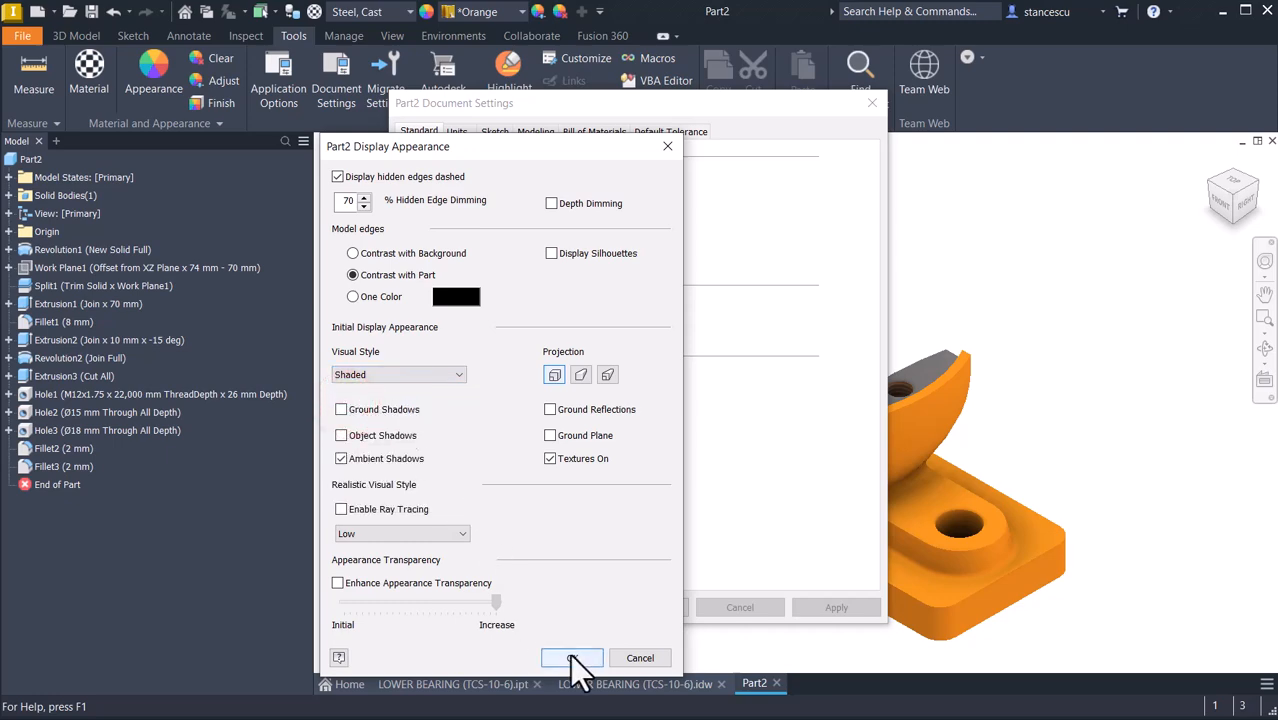
click(642, 605)
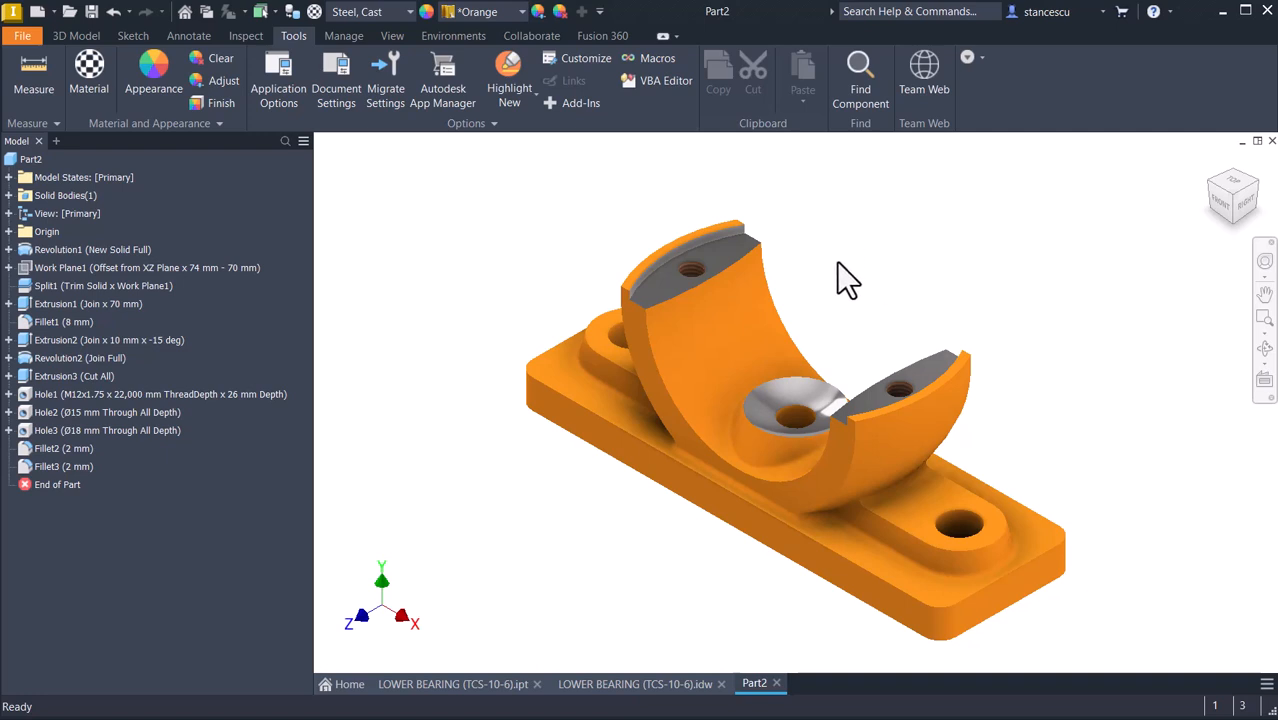
click(861, 210)
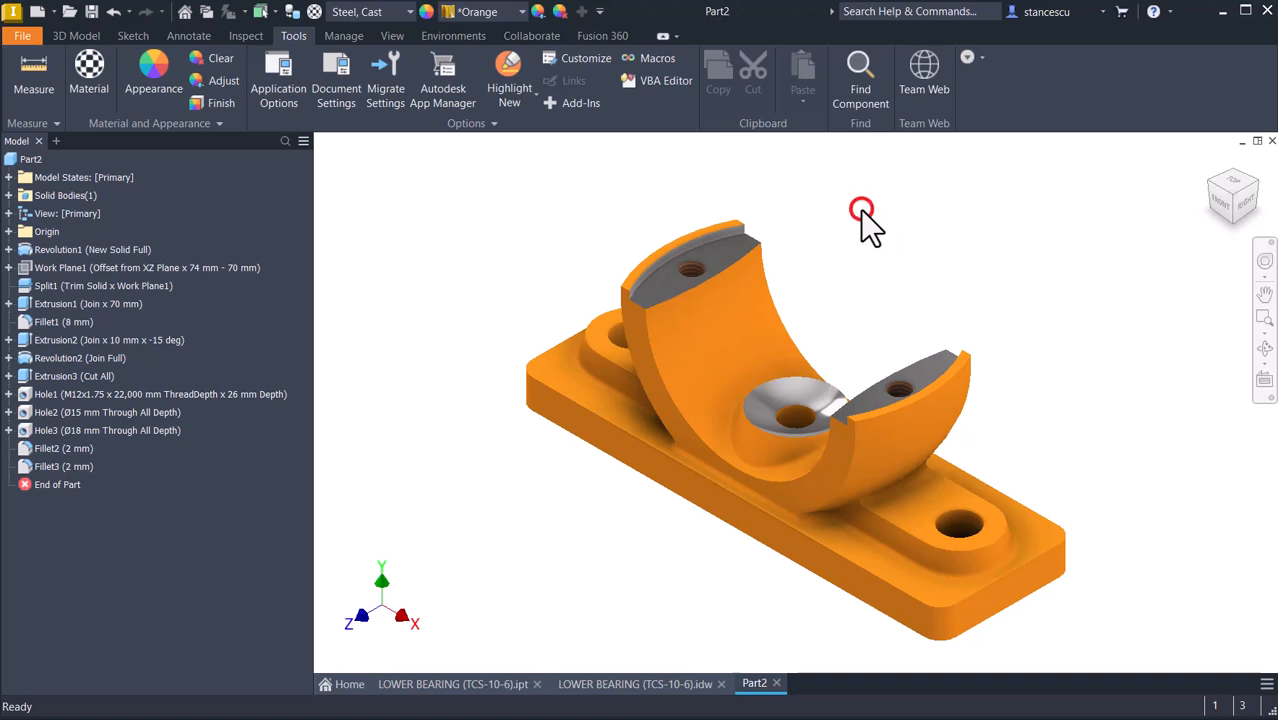